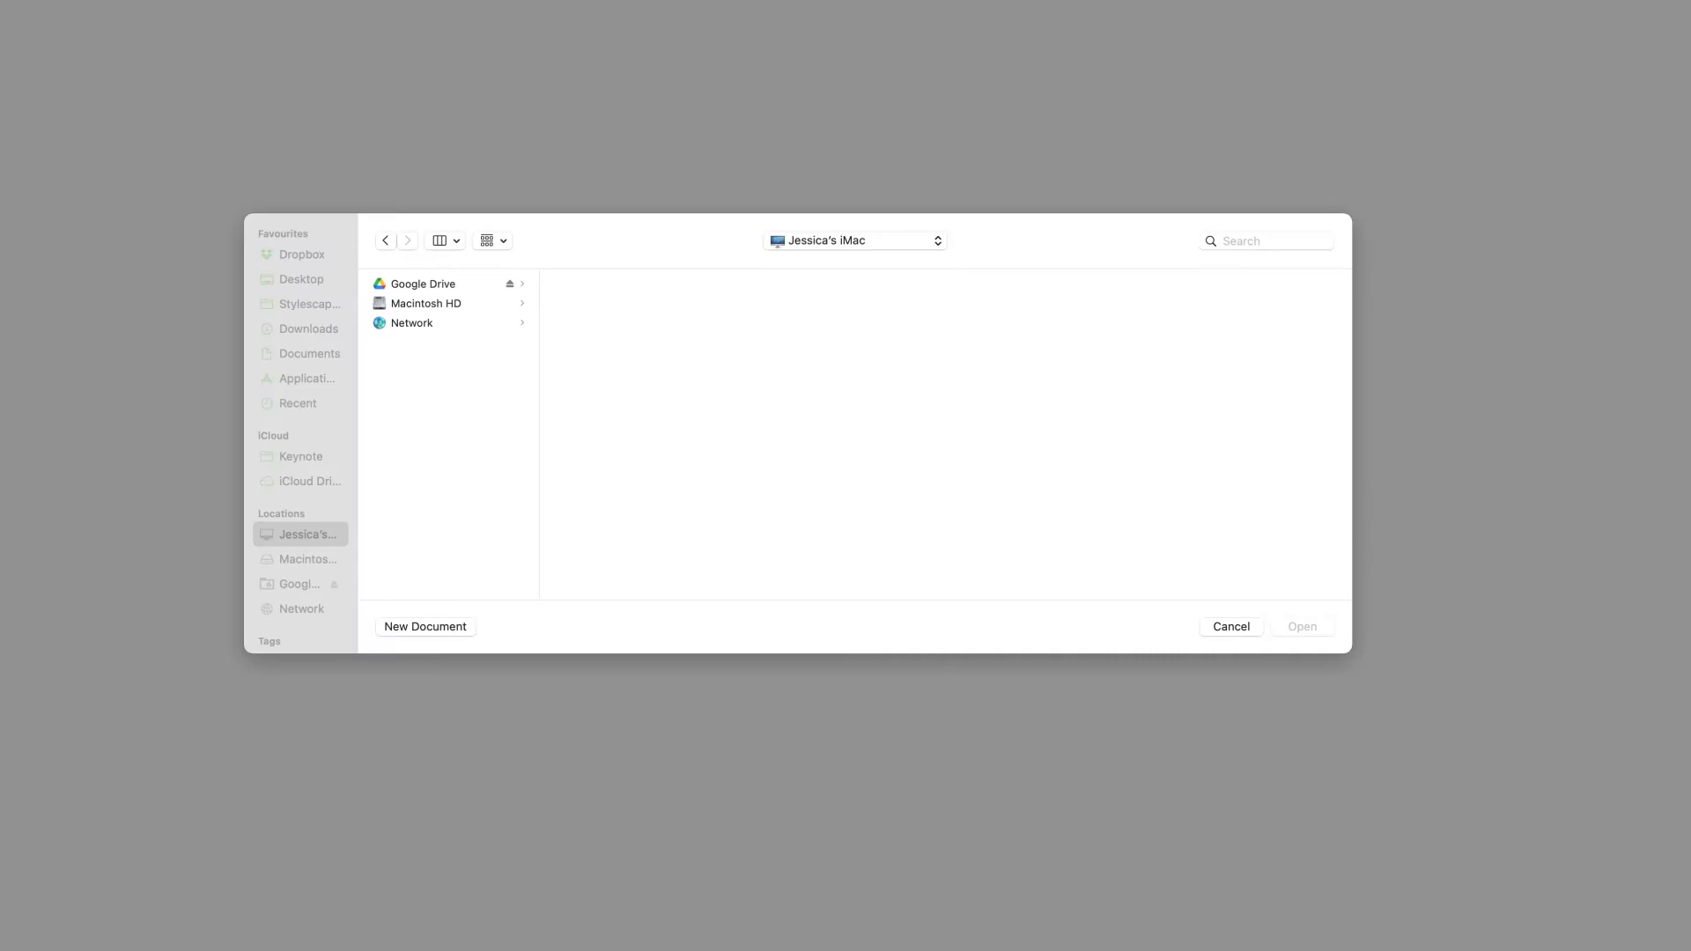
Start a new document and browse the Recent, Minimal, Bold, Editorial, Portfolio, Craft and Textured themes, ending on Basic
click(414, 629)
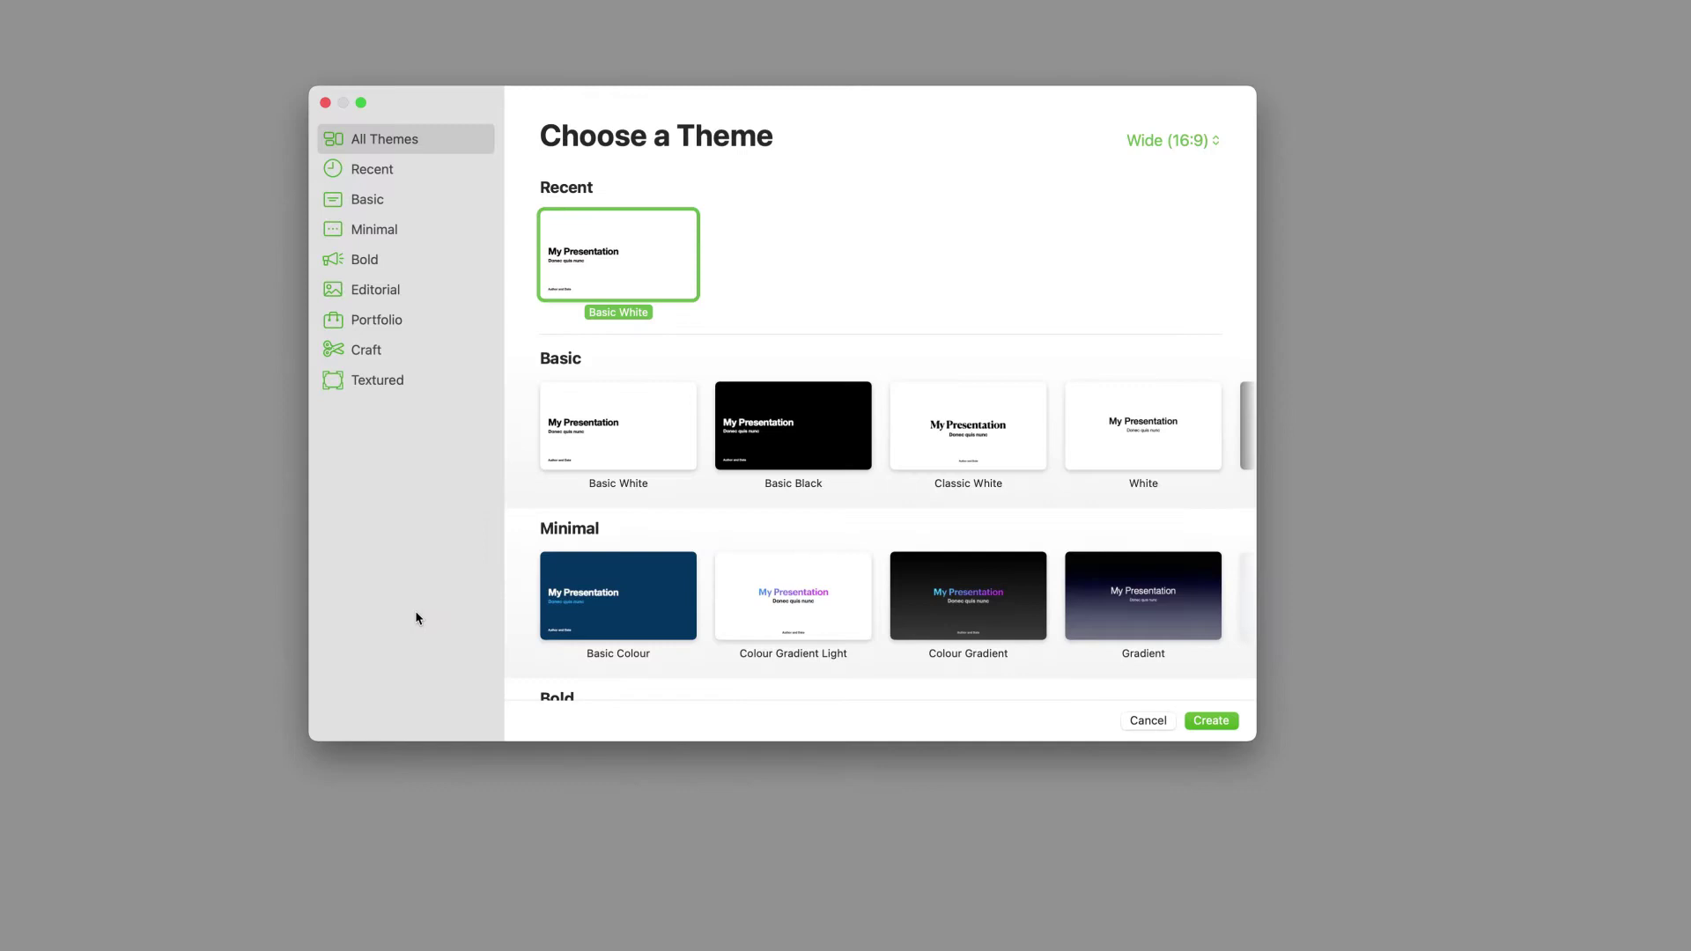
click(394, 171)
click(375, 199)
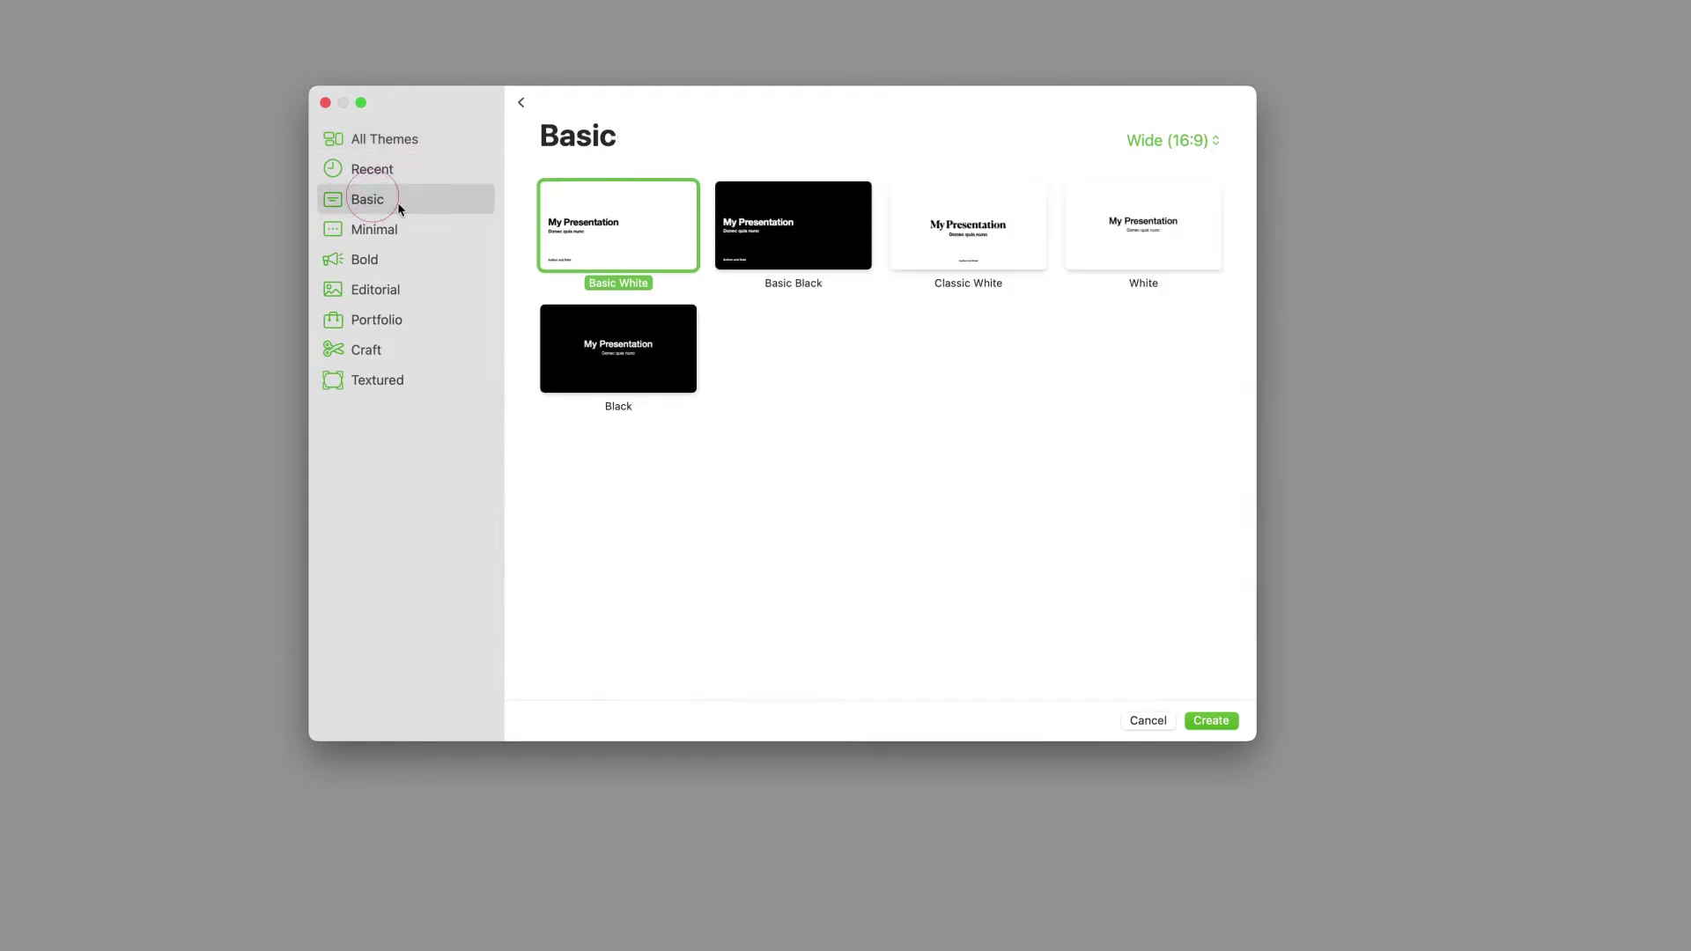
click(383, 229)
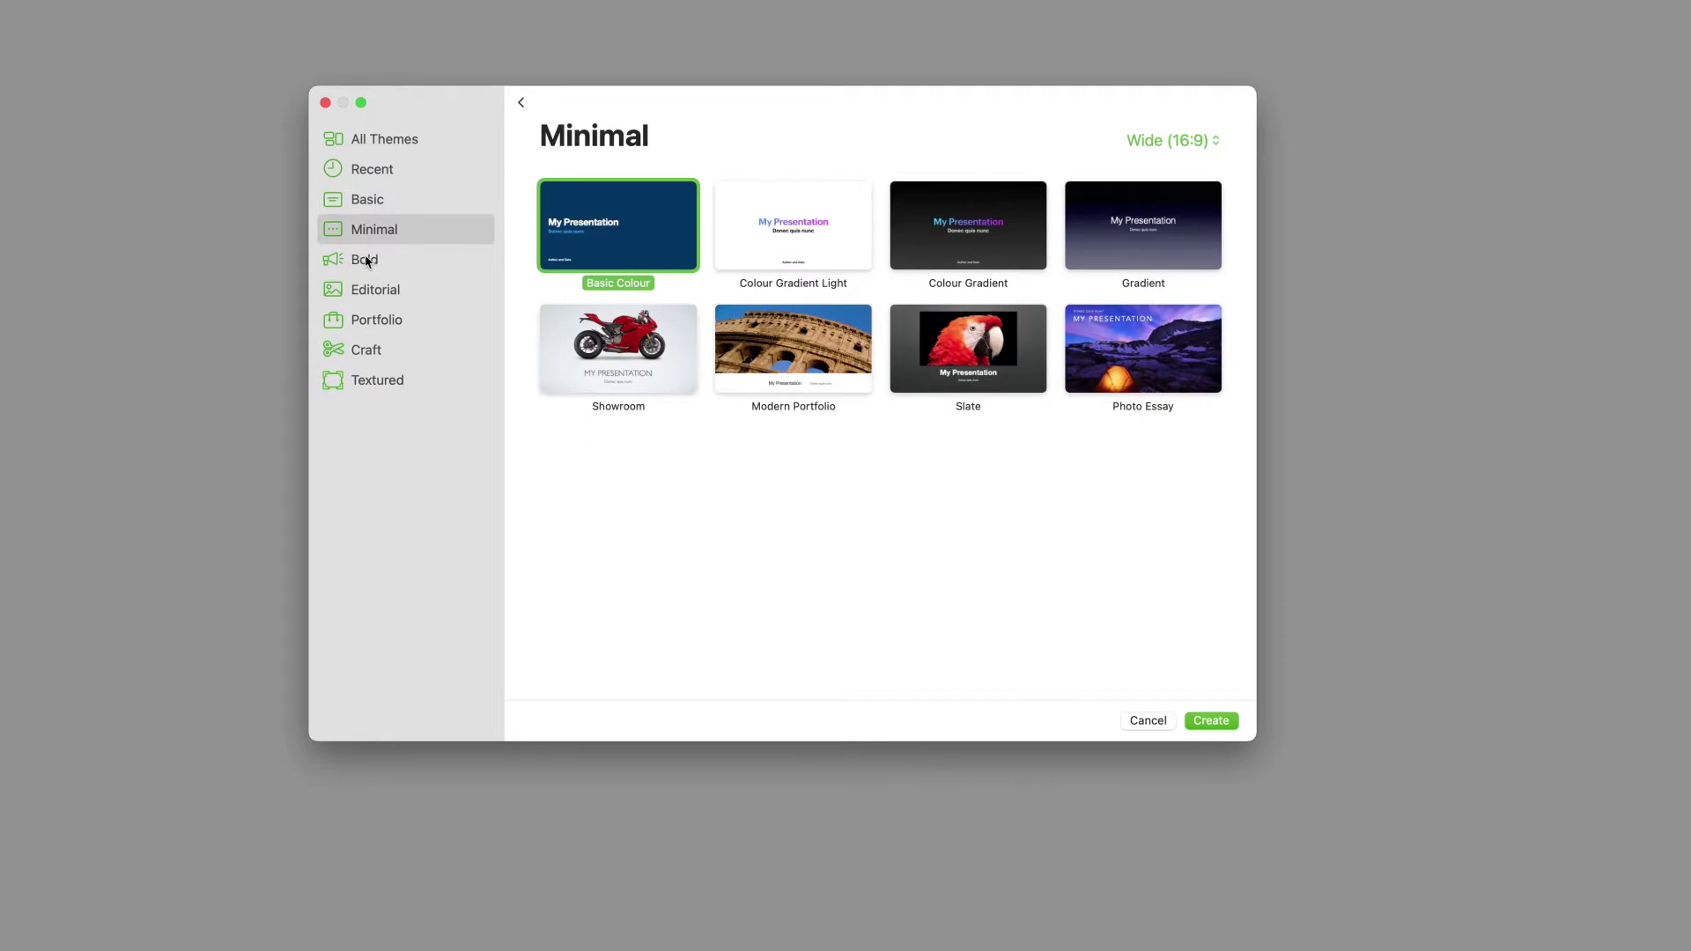
click(366, 259)
click(381, 294)
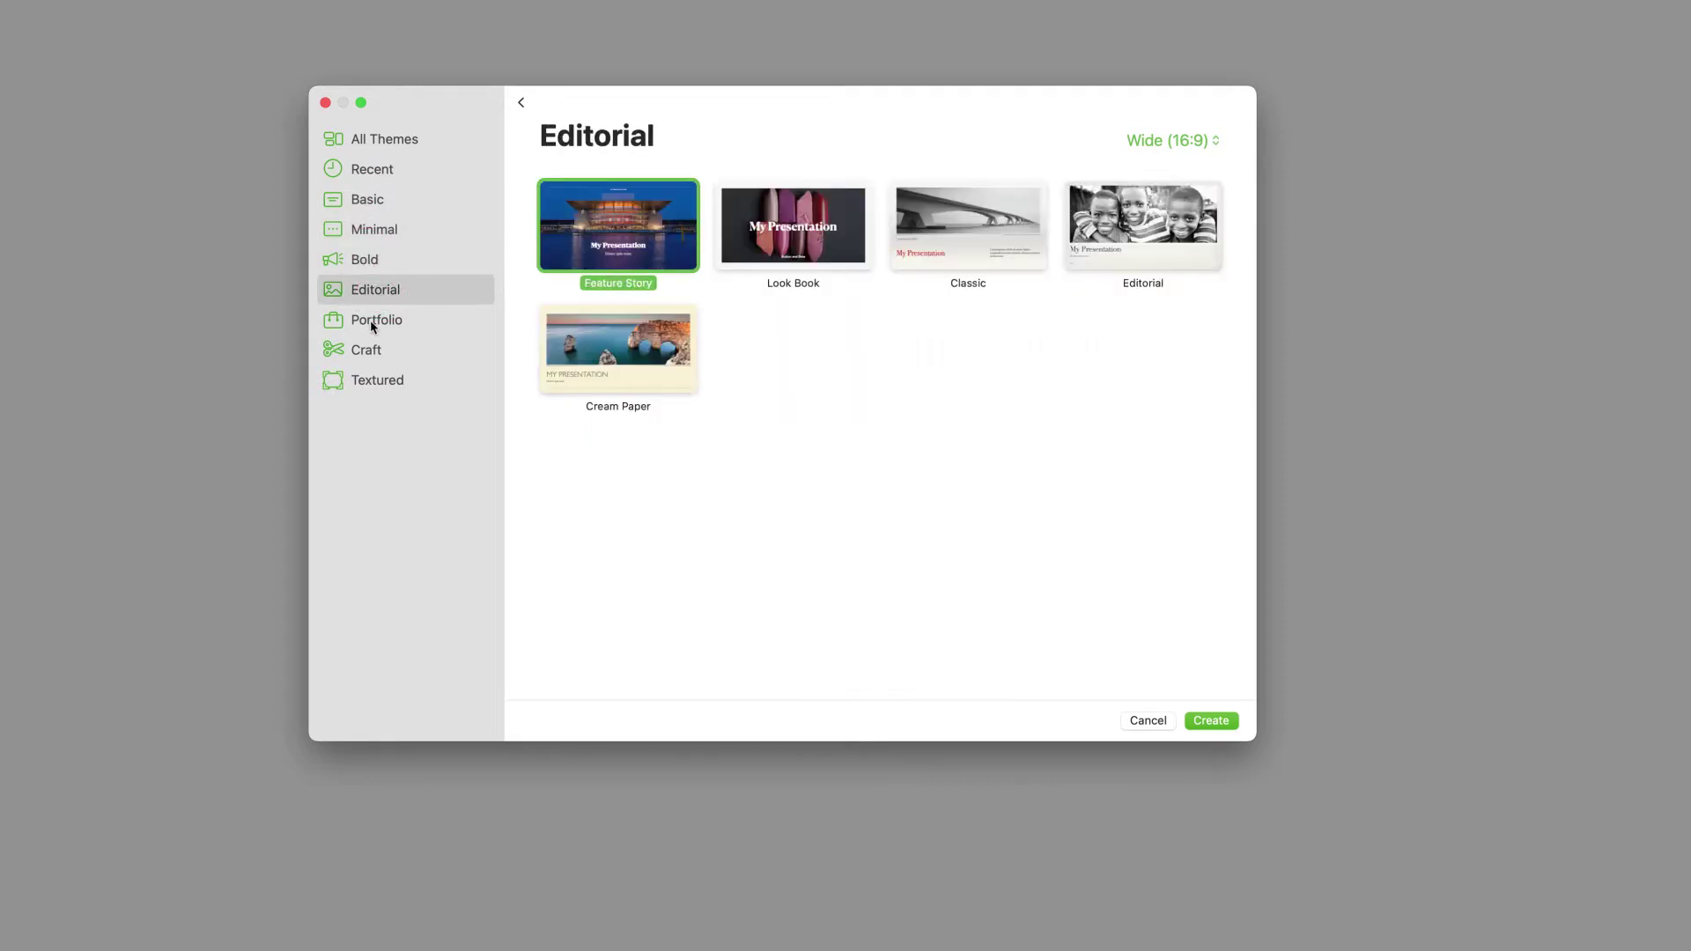
click(377, 318)
click(381, 351)
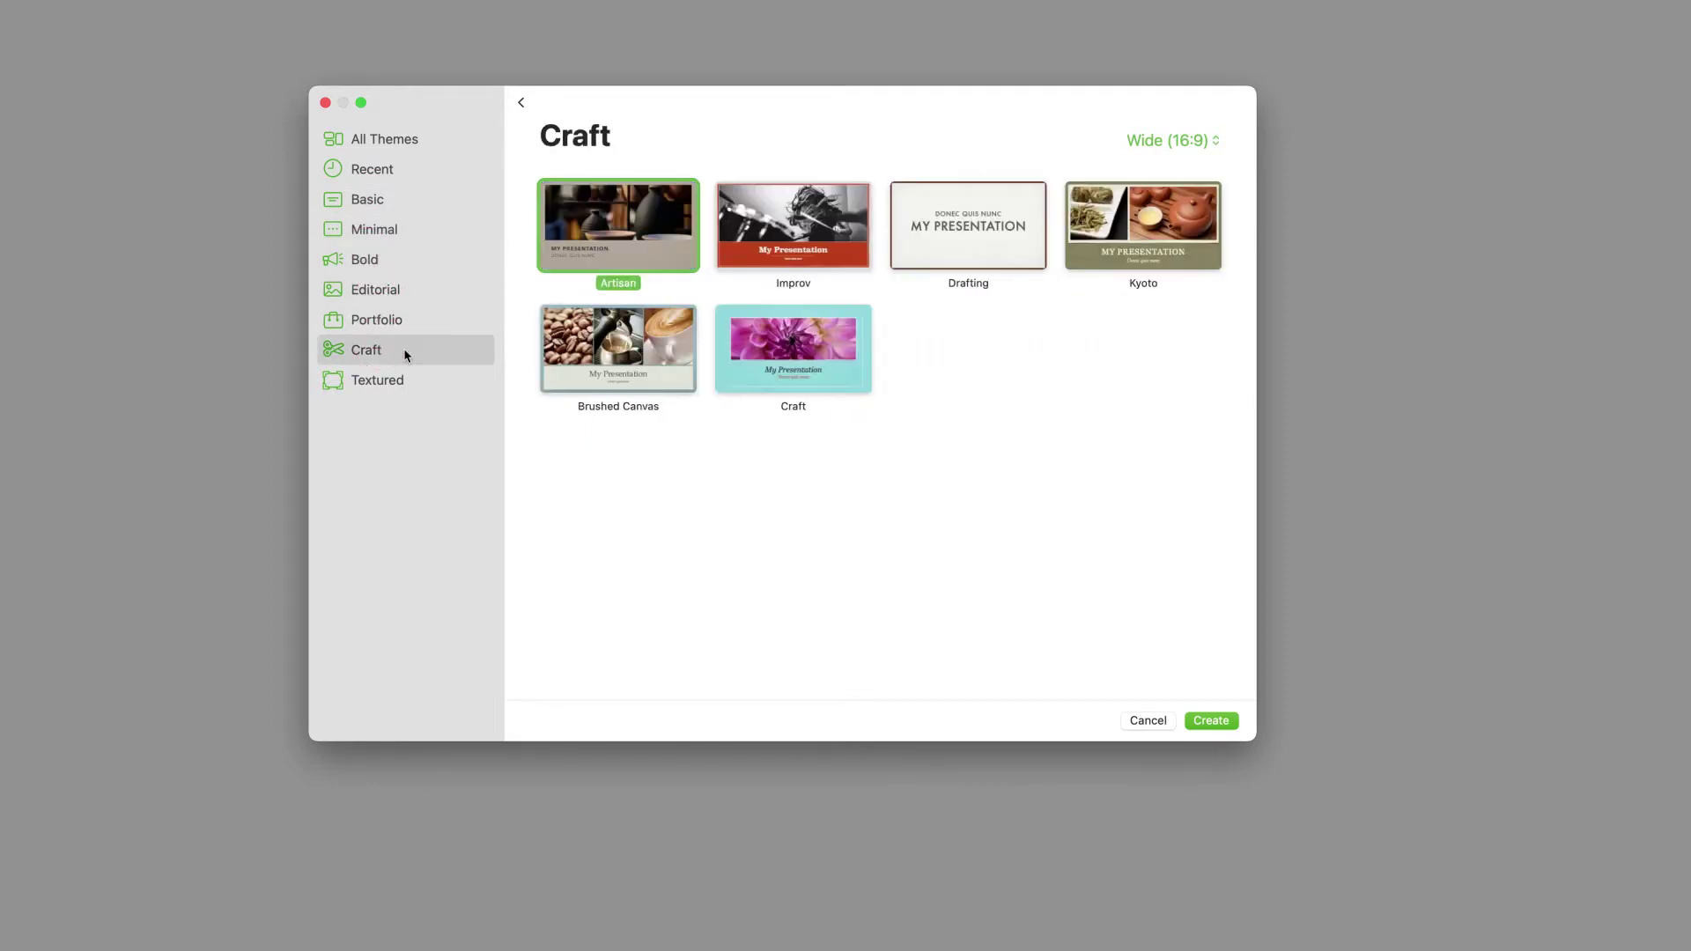
click(393, 380)
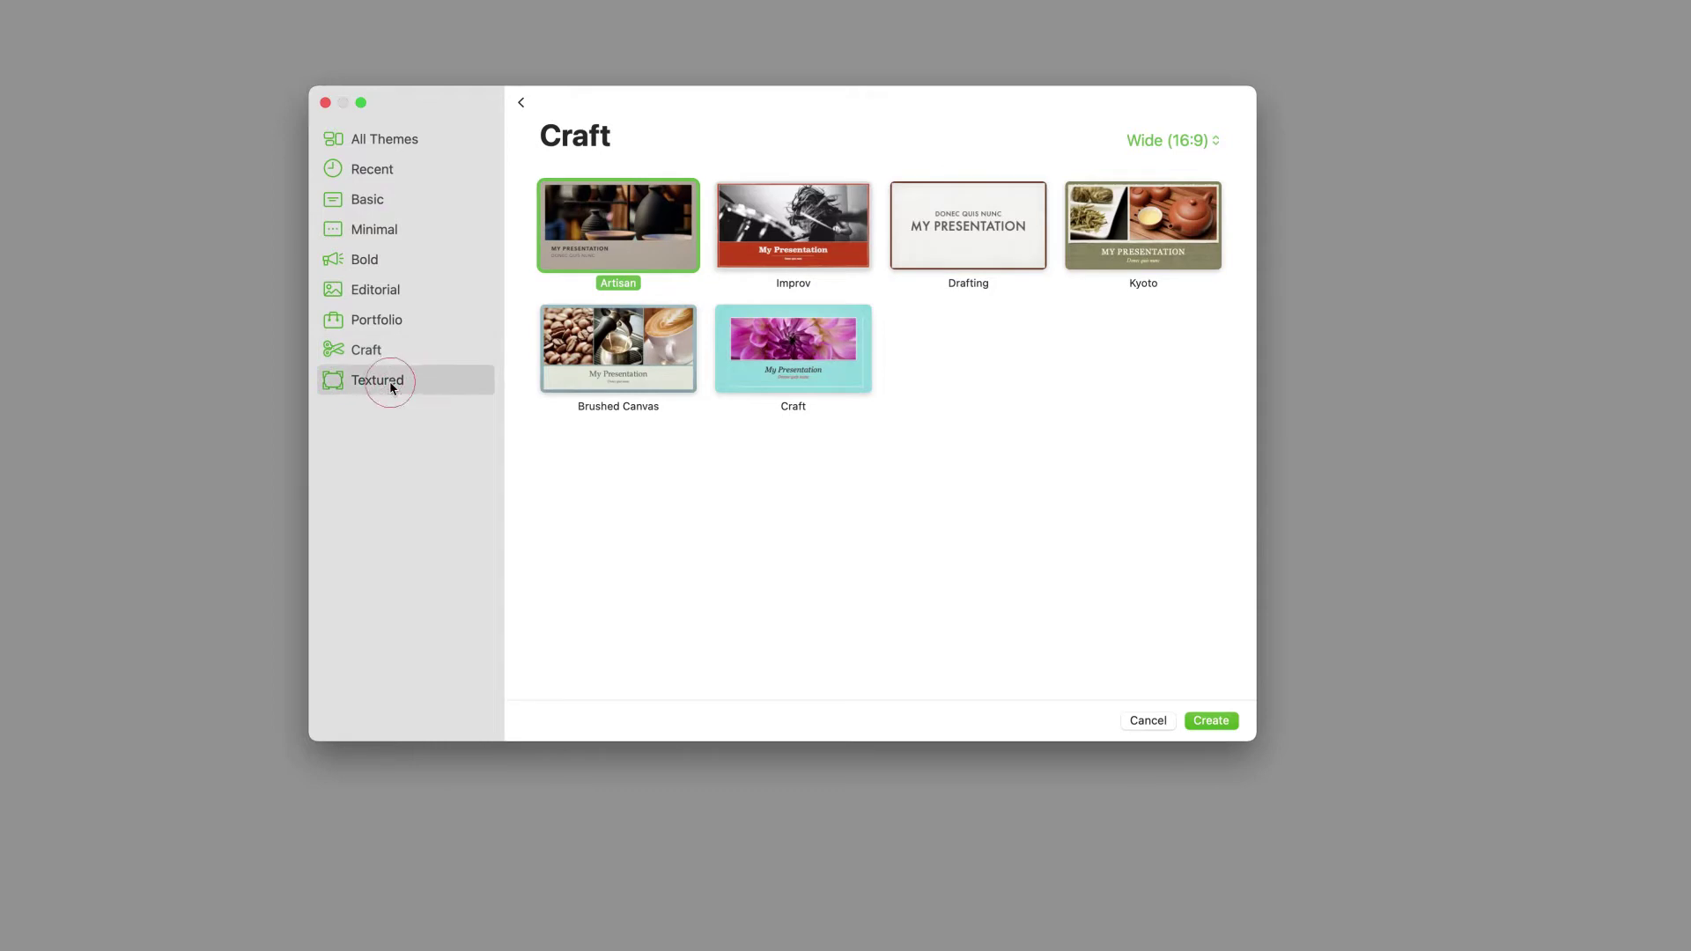
click(387, 197)
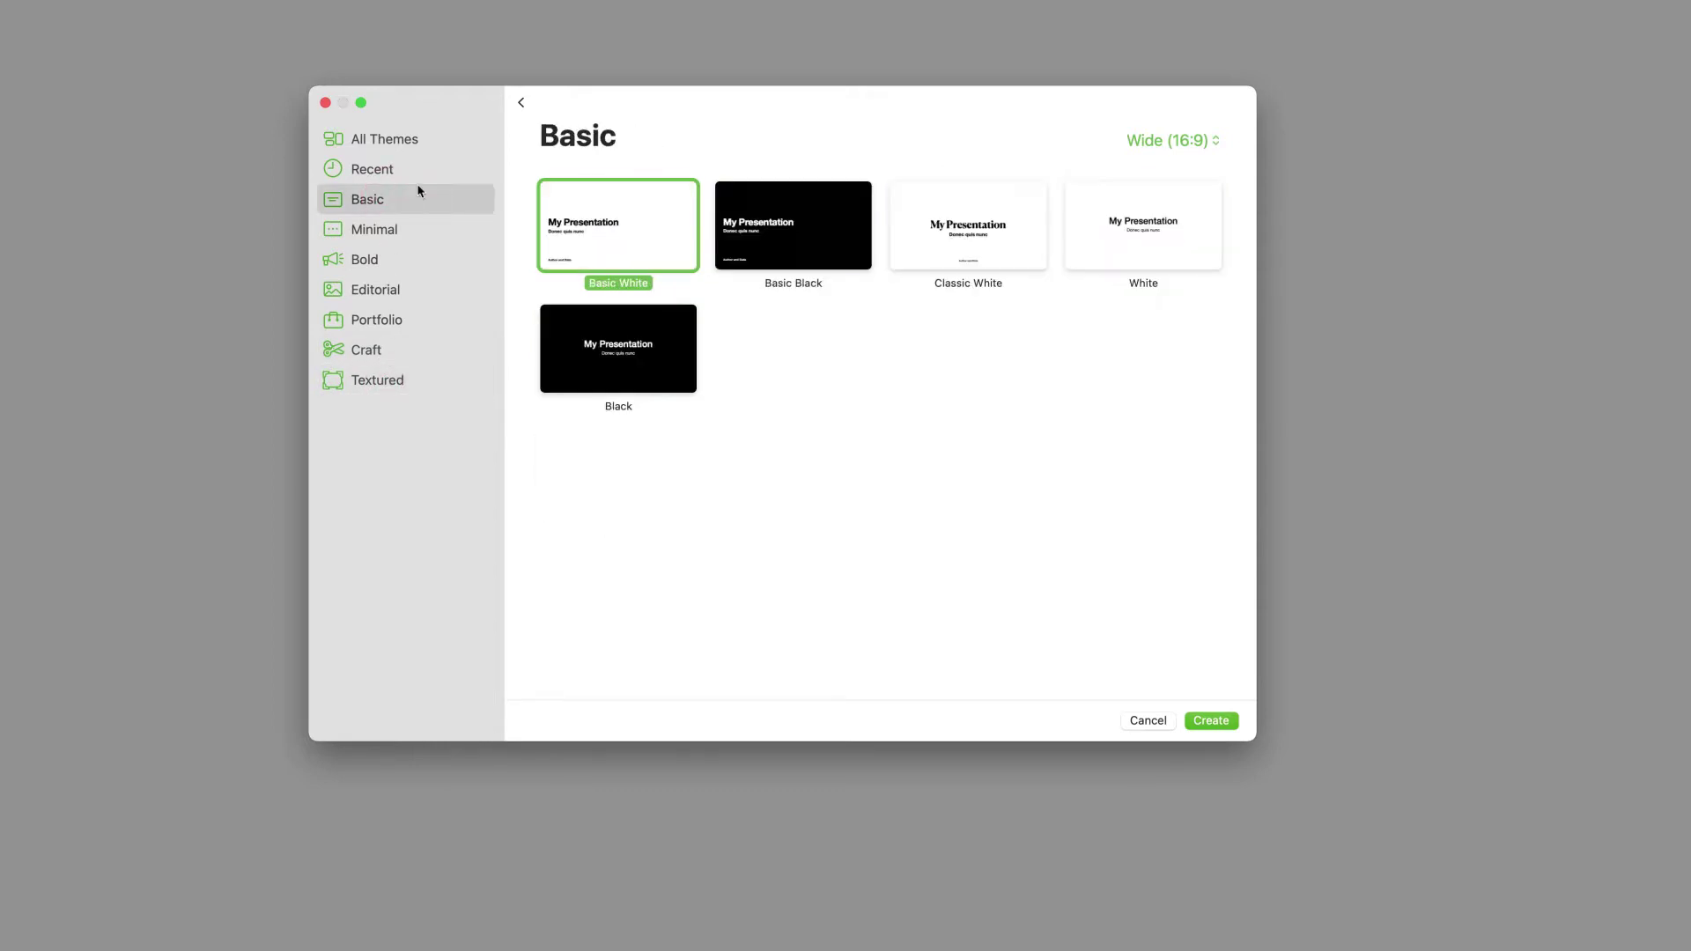
Create an untitled presentation from the Basic White theme
double_click(608, 226)
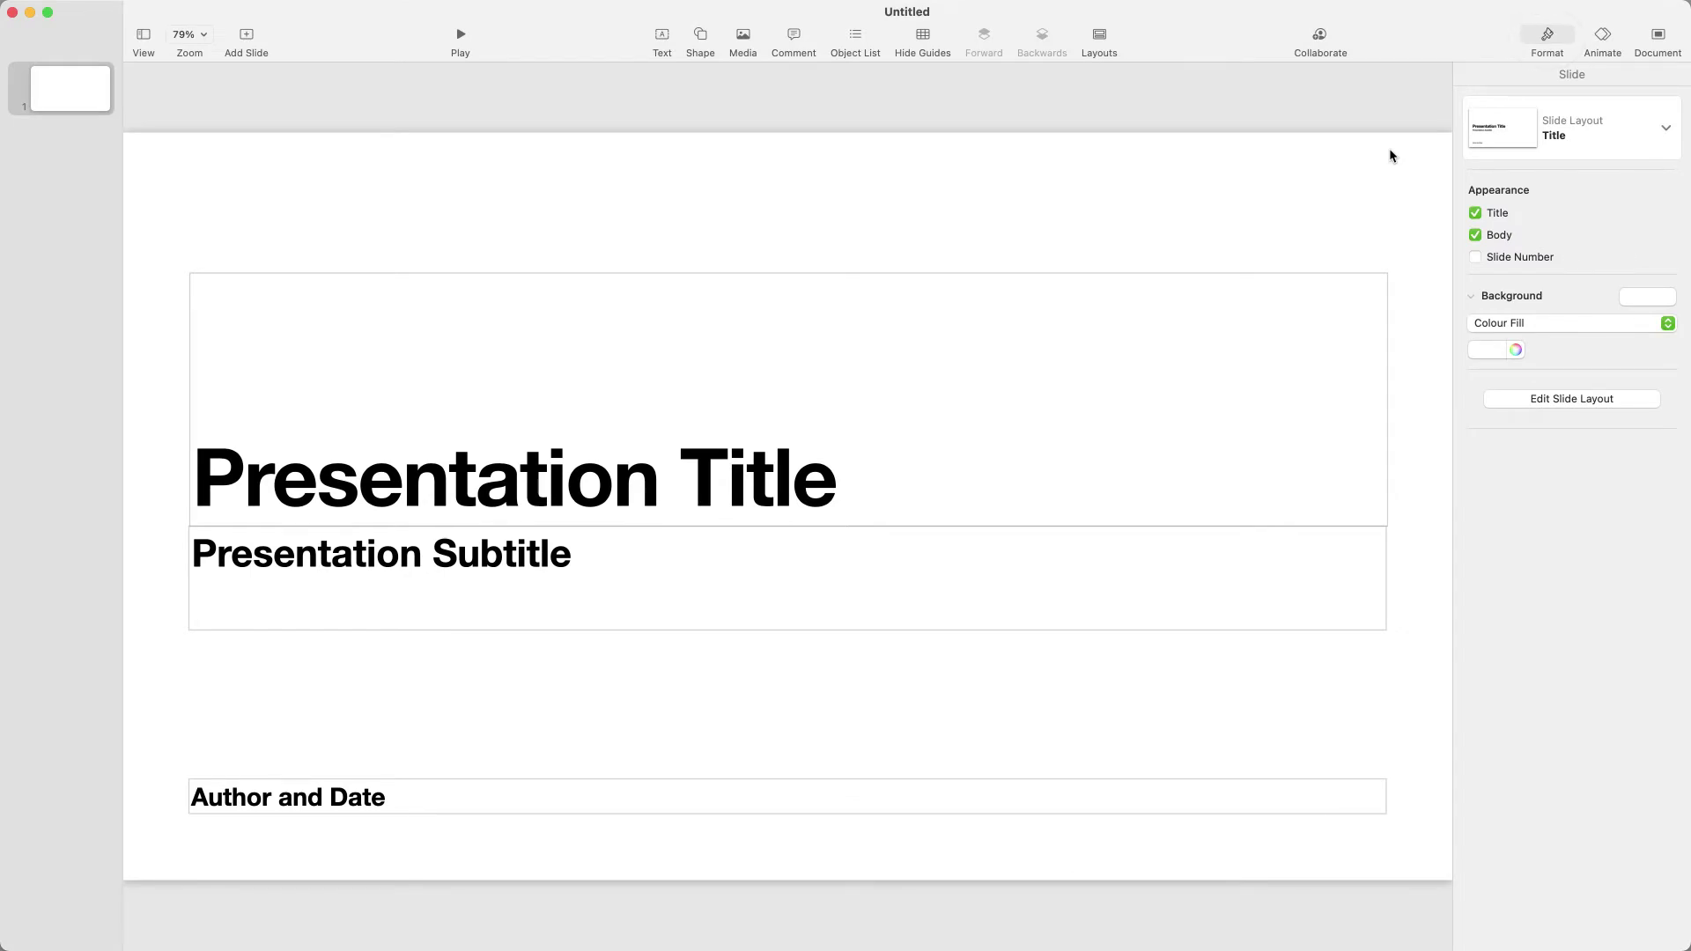
Edit the slide layout and set a custom 1080 x 1080 slide size in the Document inspector
click(1579, 401)
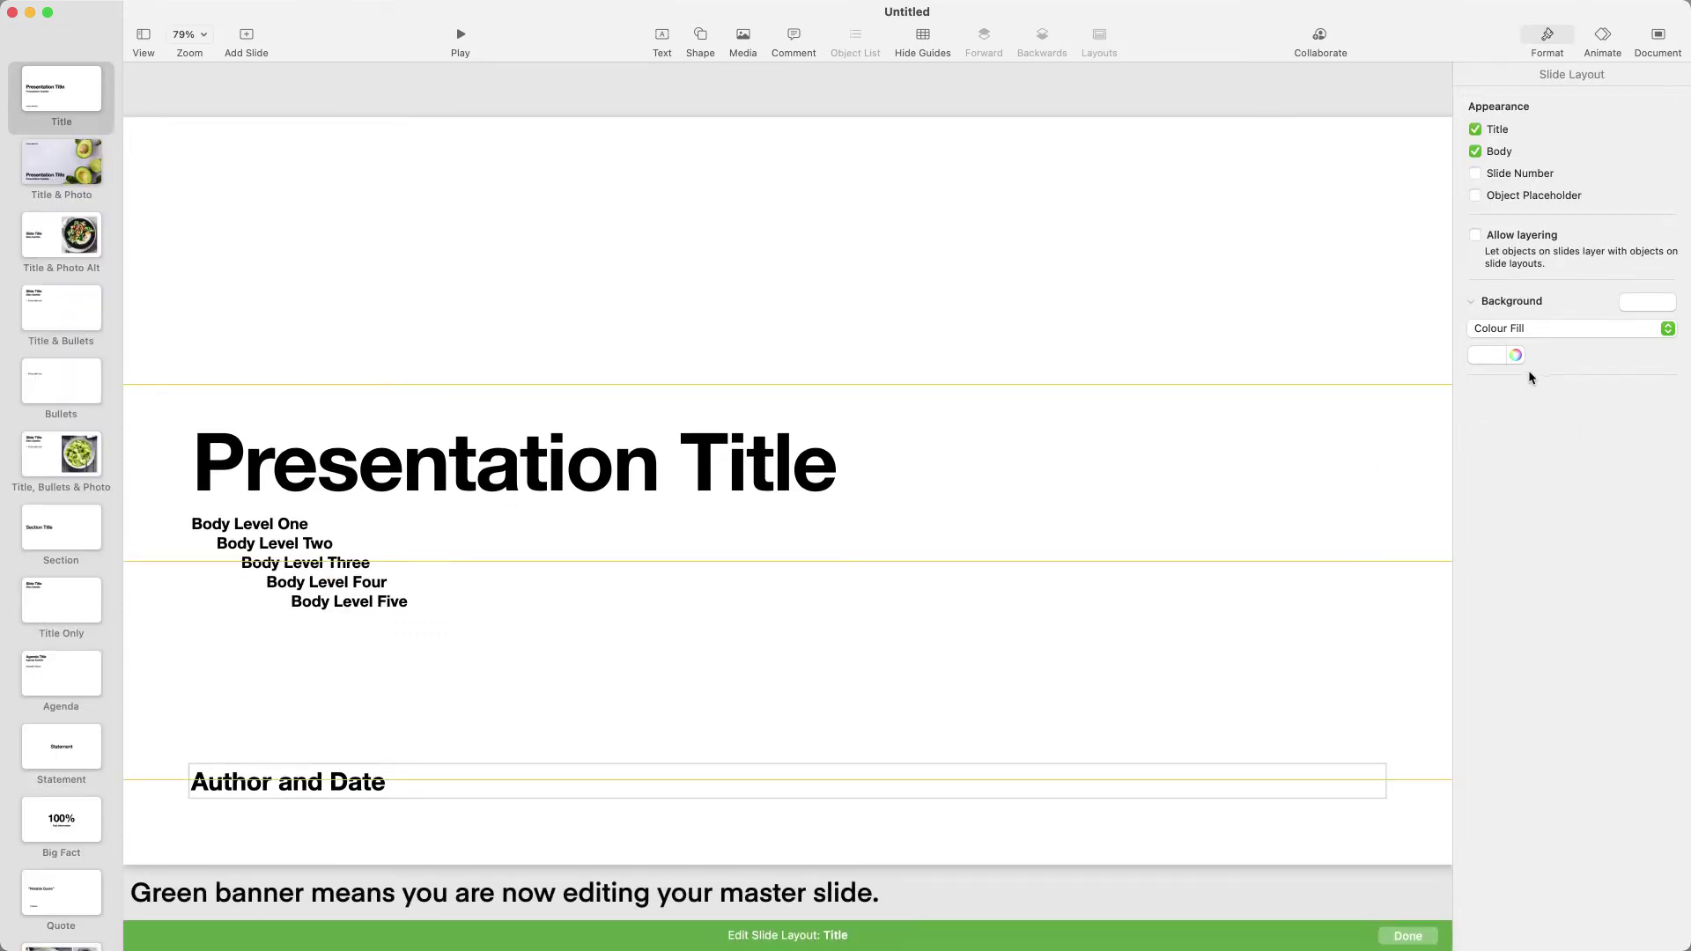
click(1665, 40)
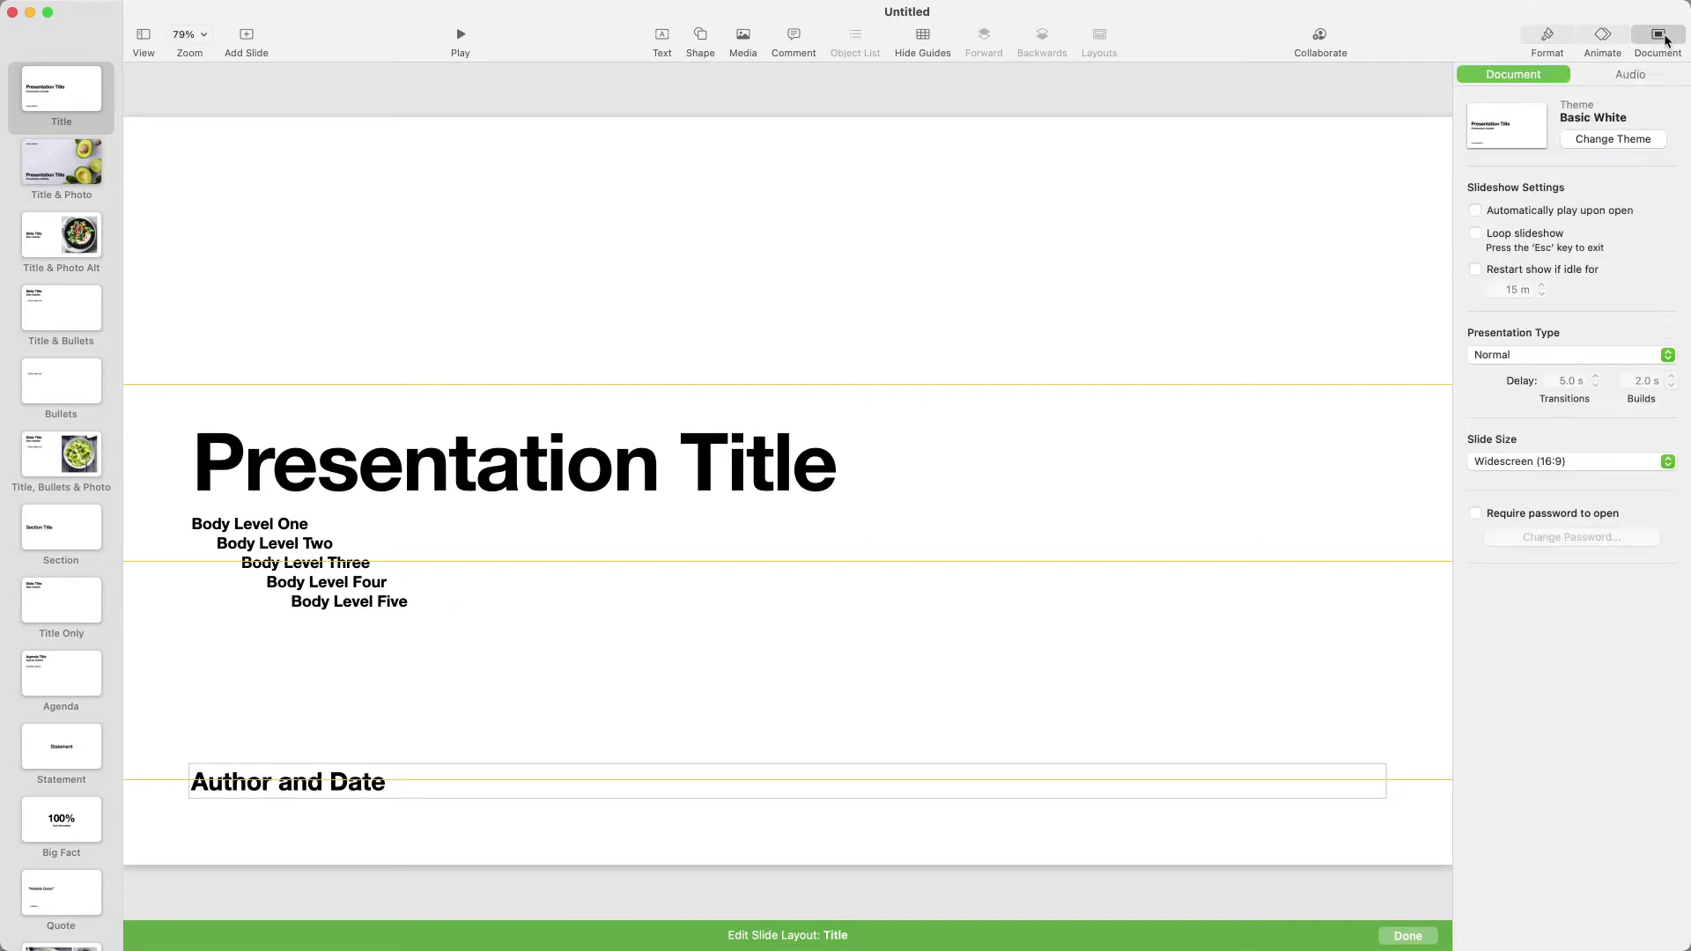
click(1586, 462)
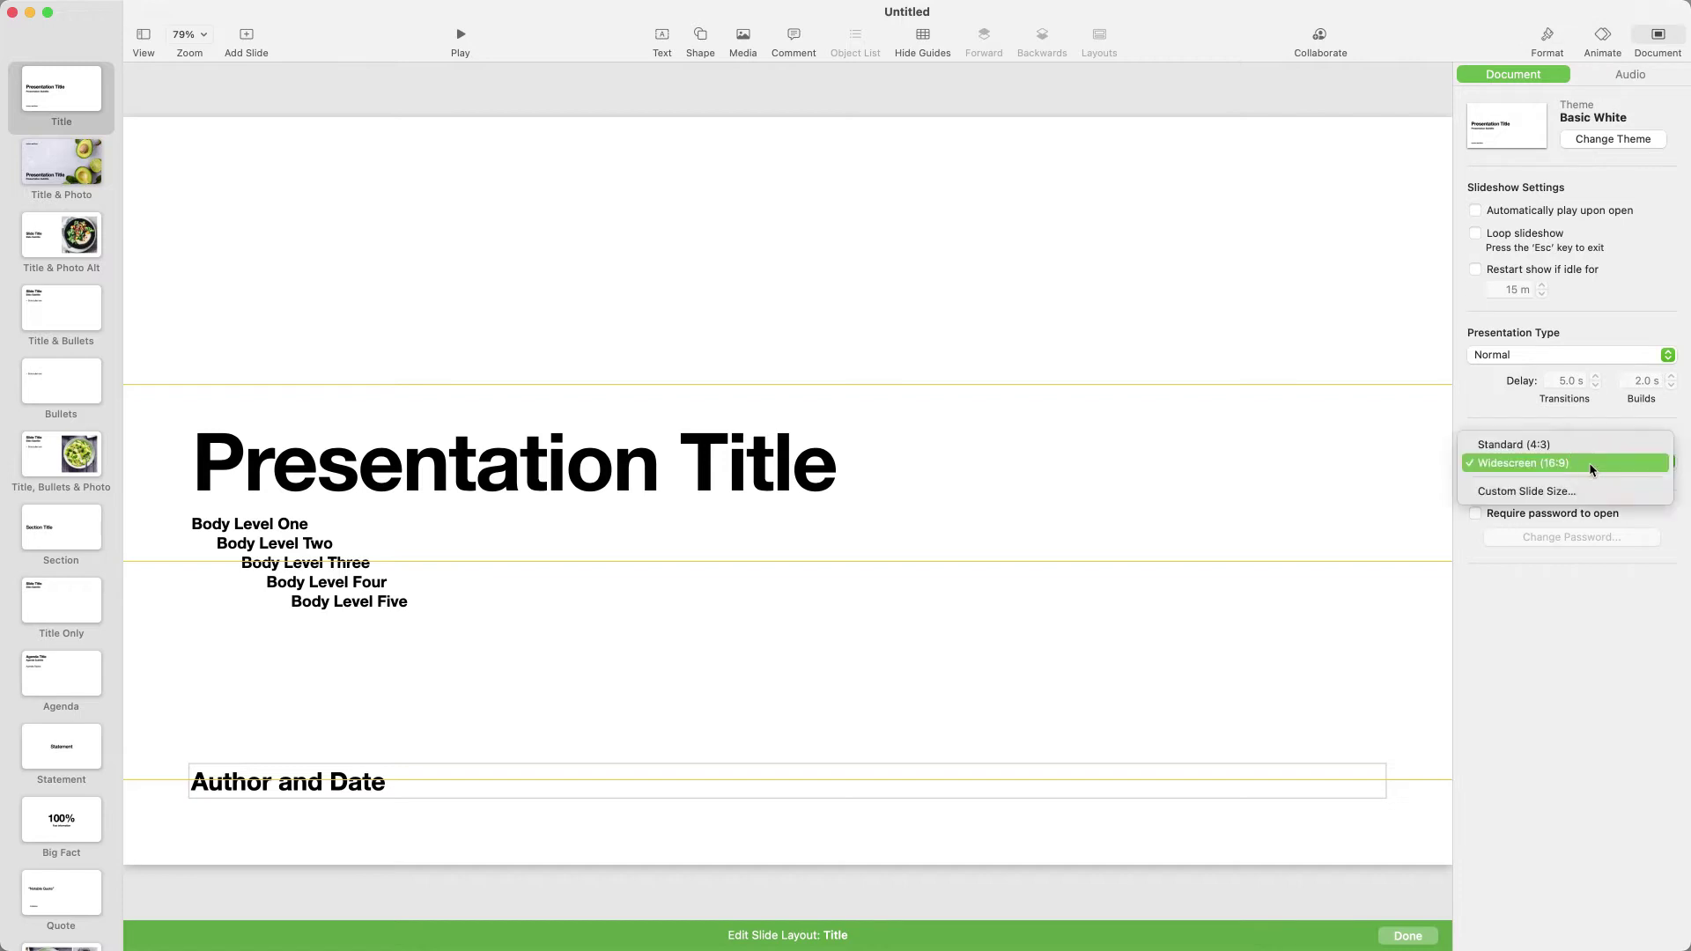
click(1578, 490)
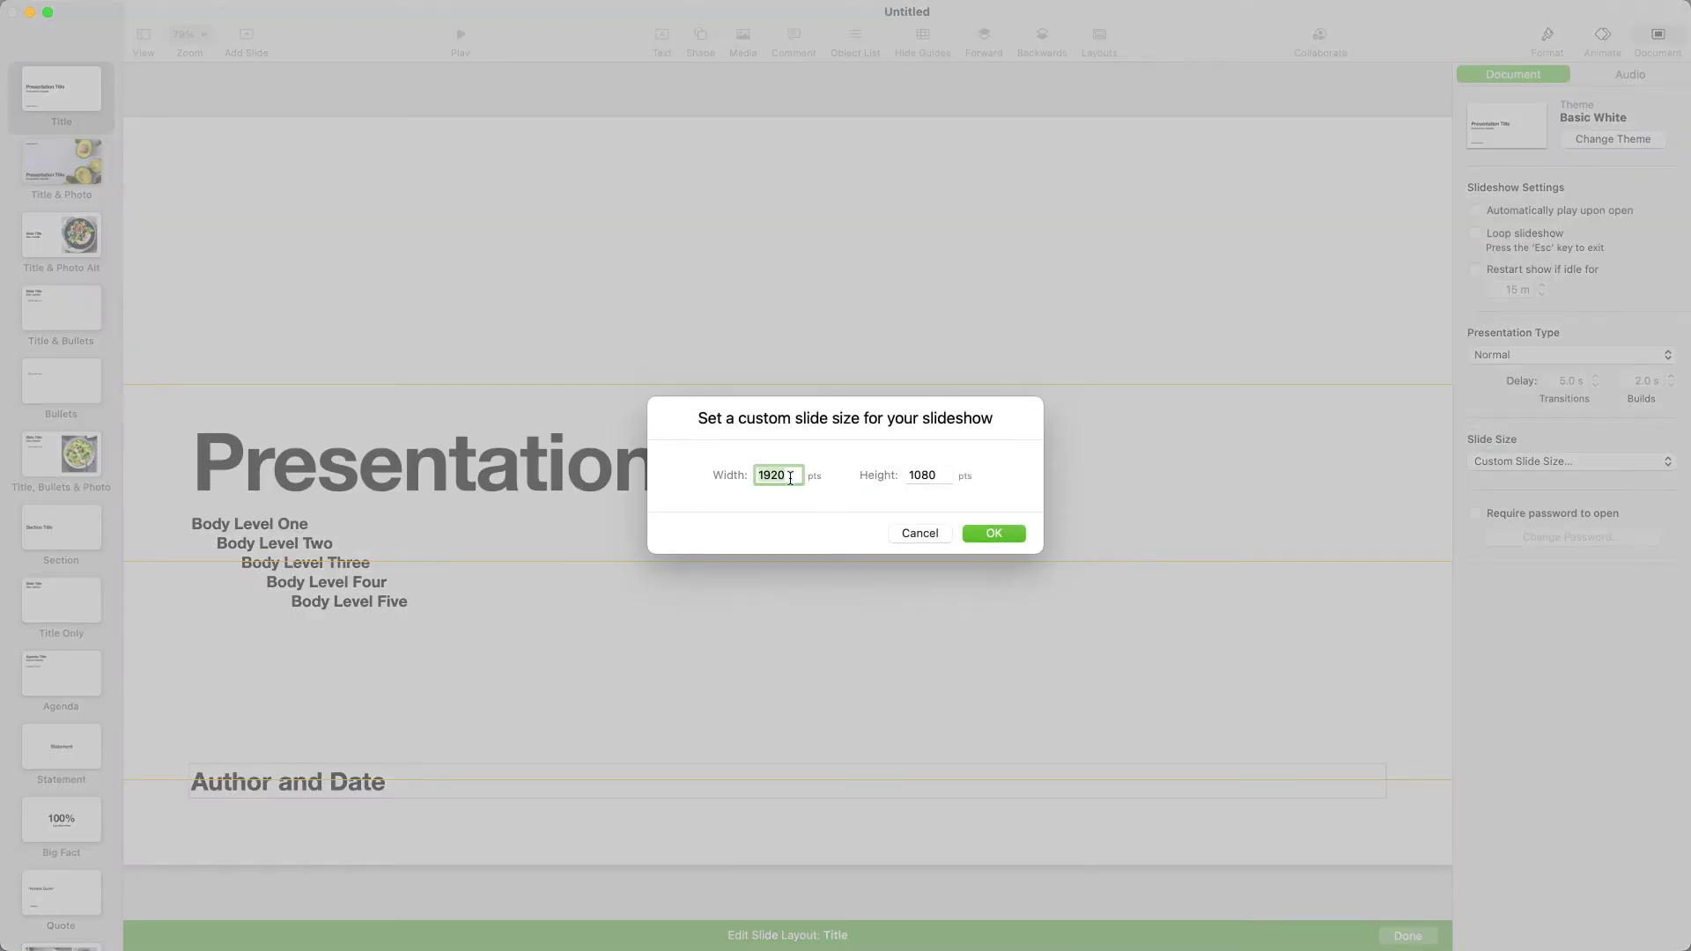
text(1080)
click(1004, 533)
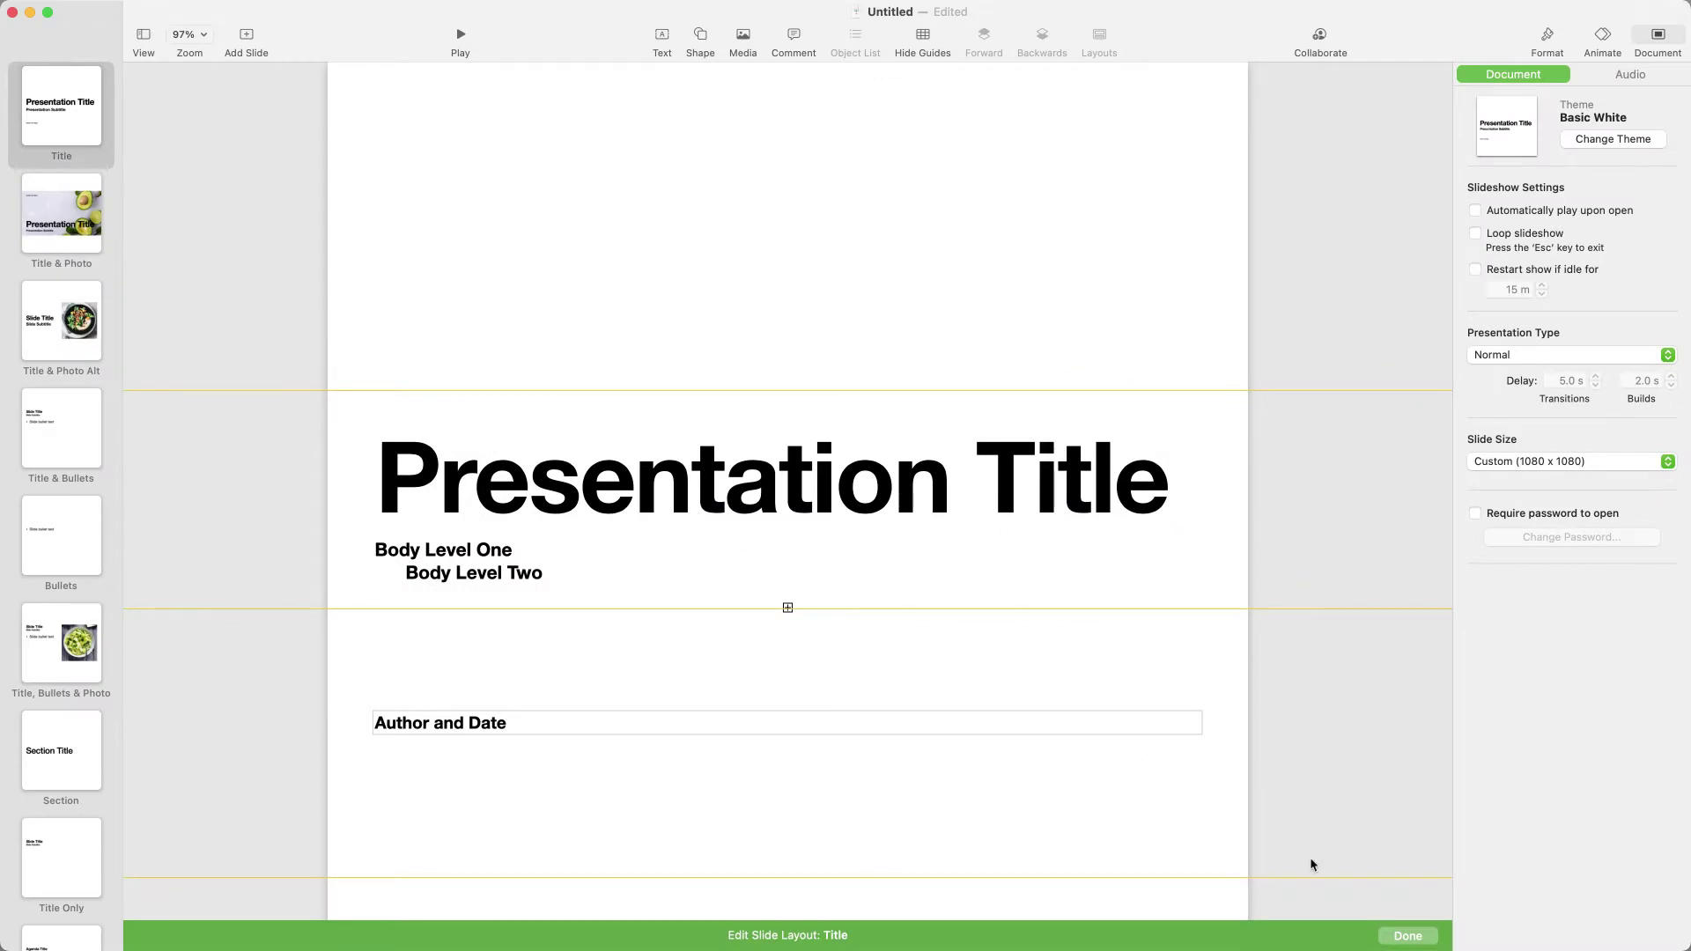
Finish editing the master layout with Done
click(1417, 935)
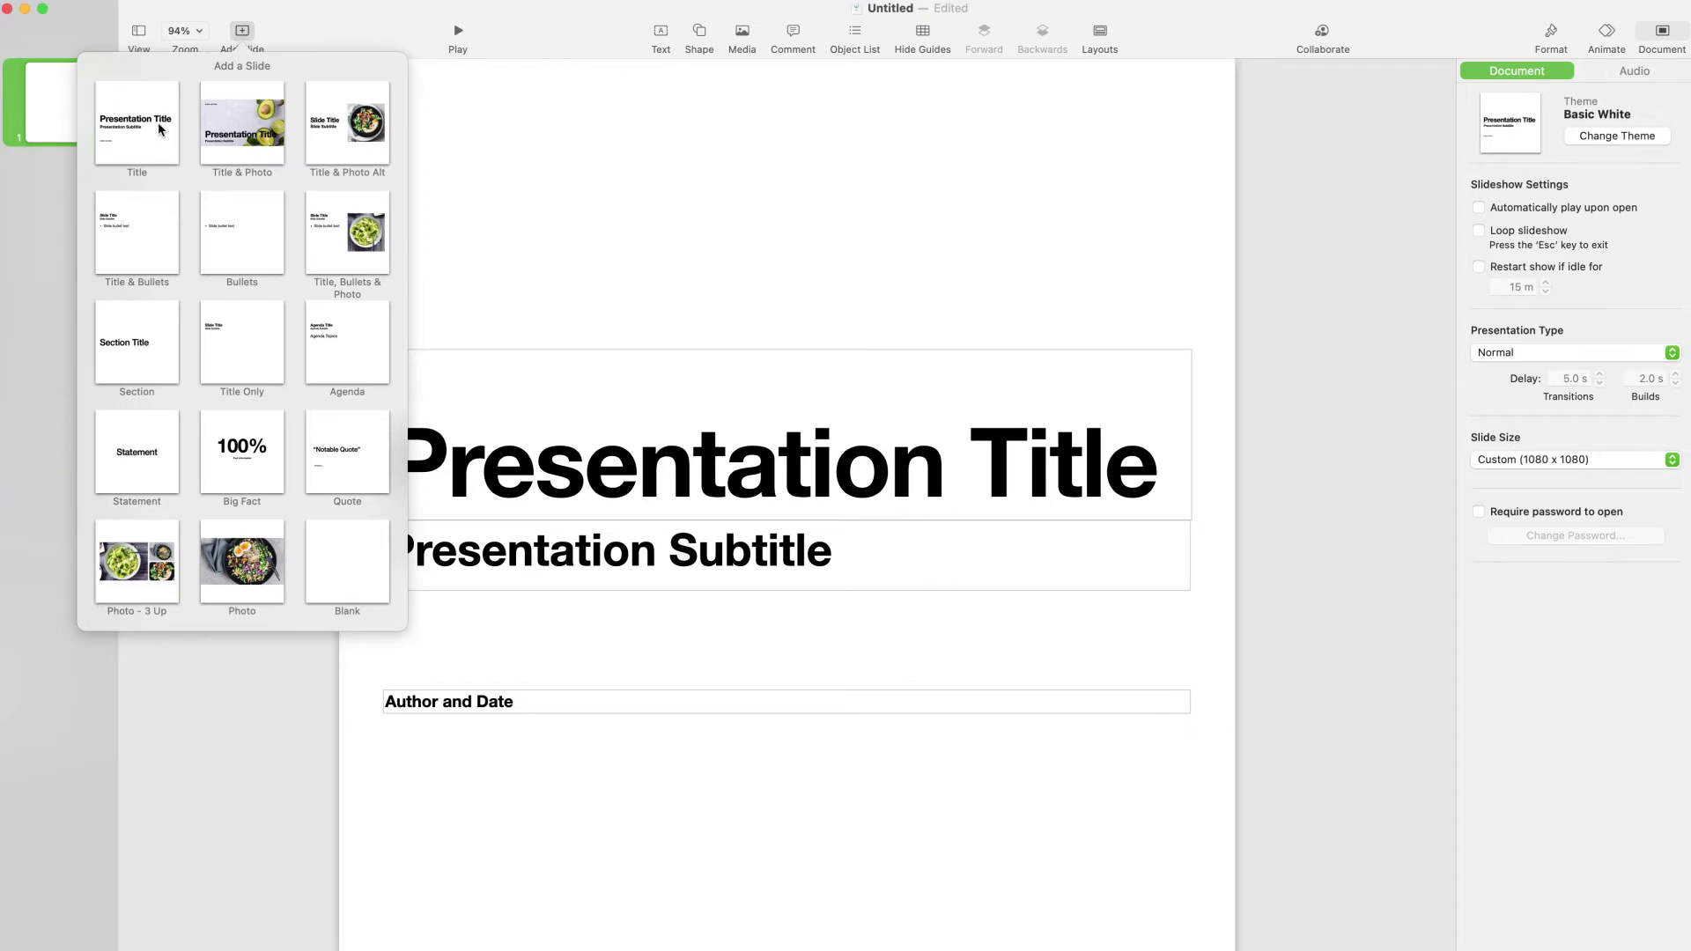
Dismiss the layout chooser and delete the title, body and author placeholders from the Title master layout
click(241, 34)
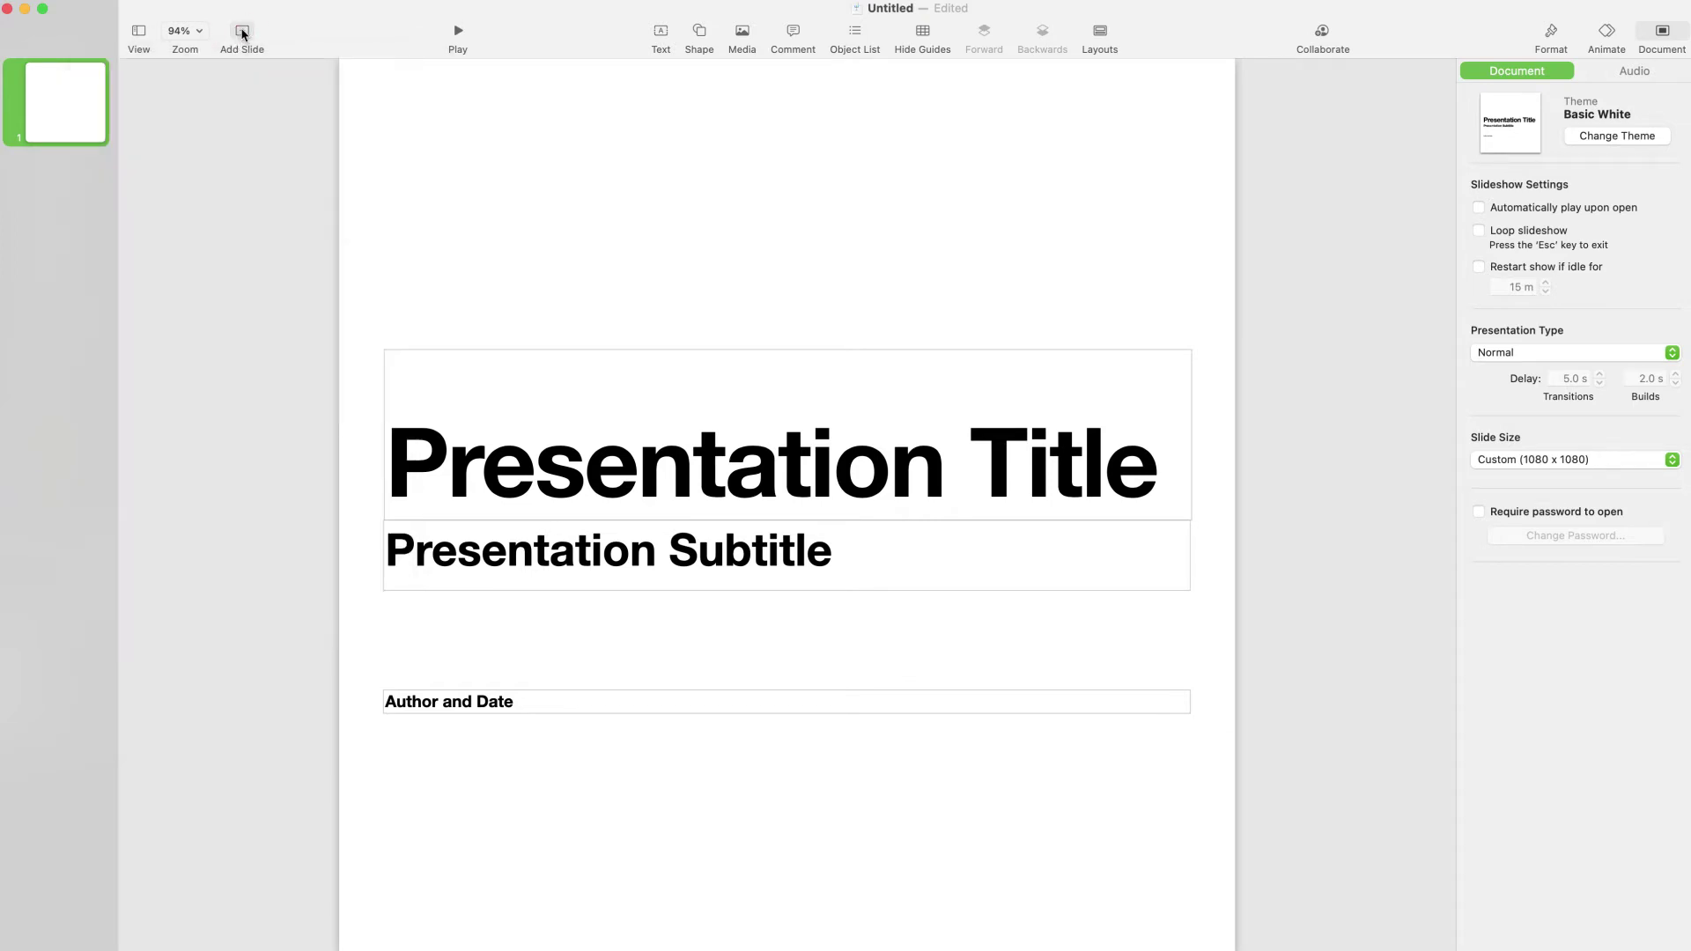
click(1560, 37)
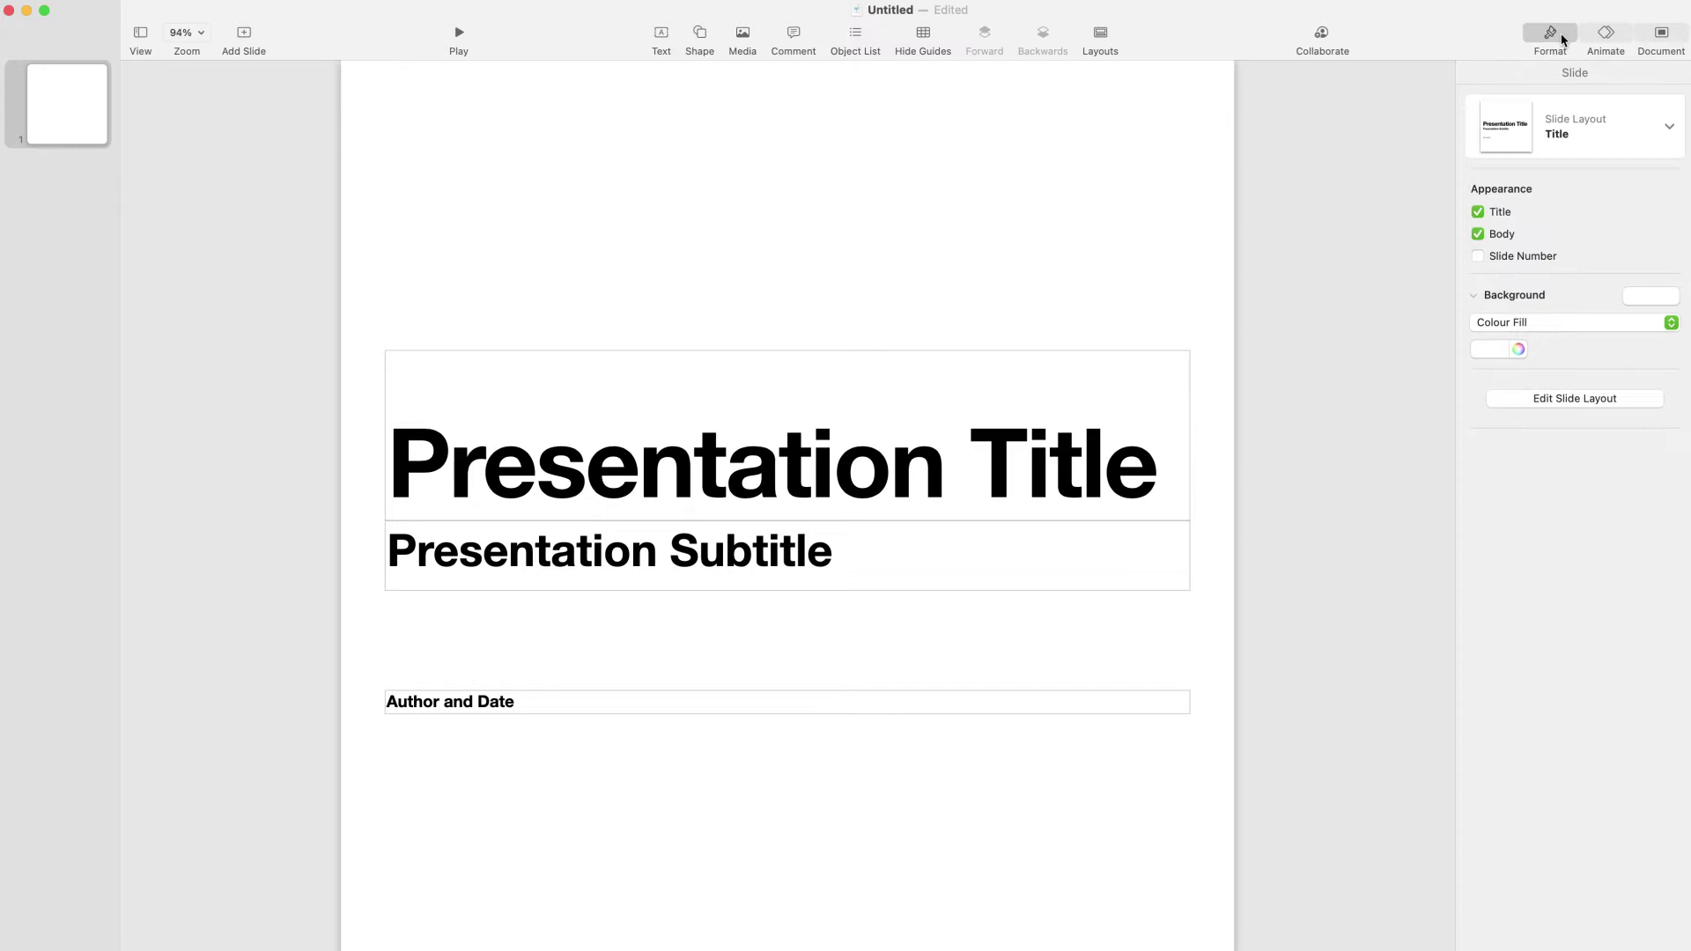
click(1582, 401)
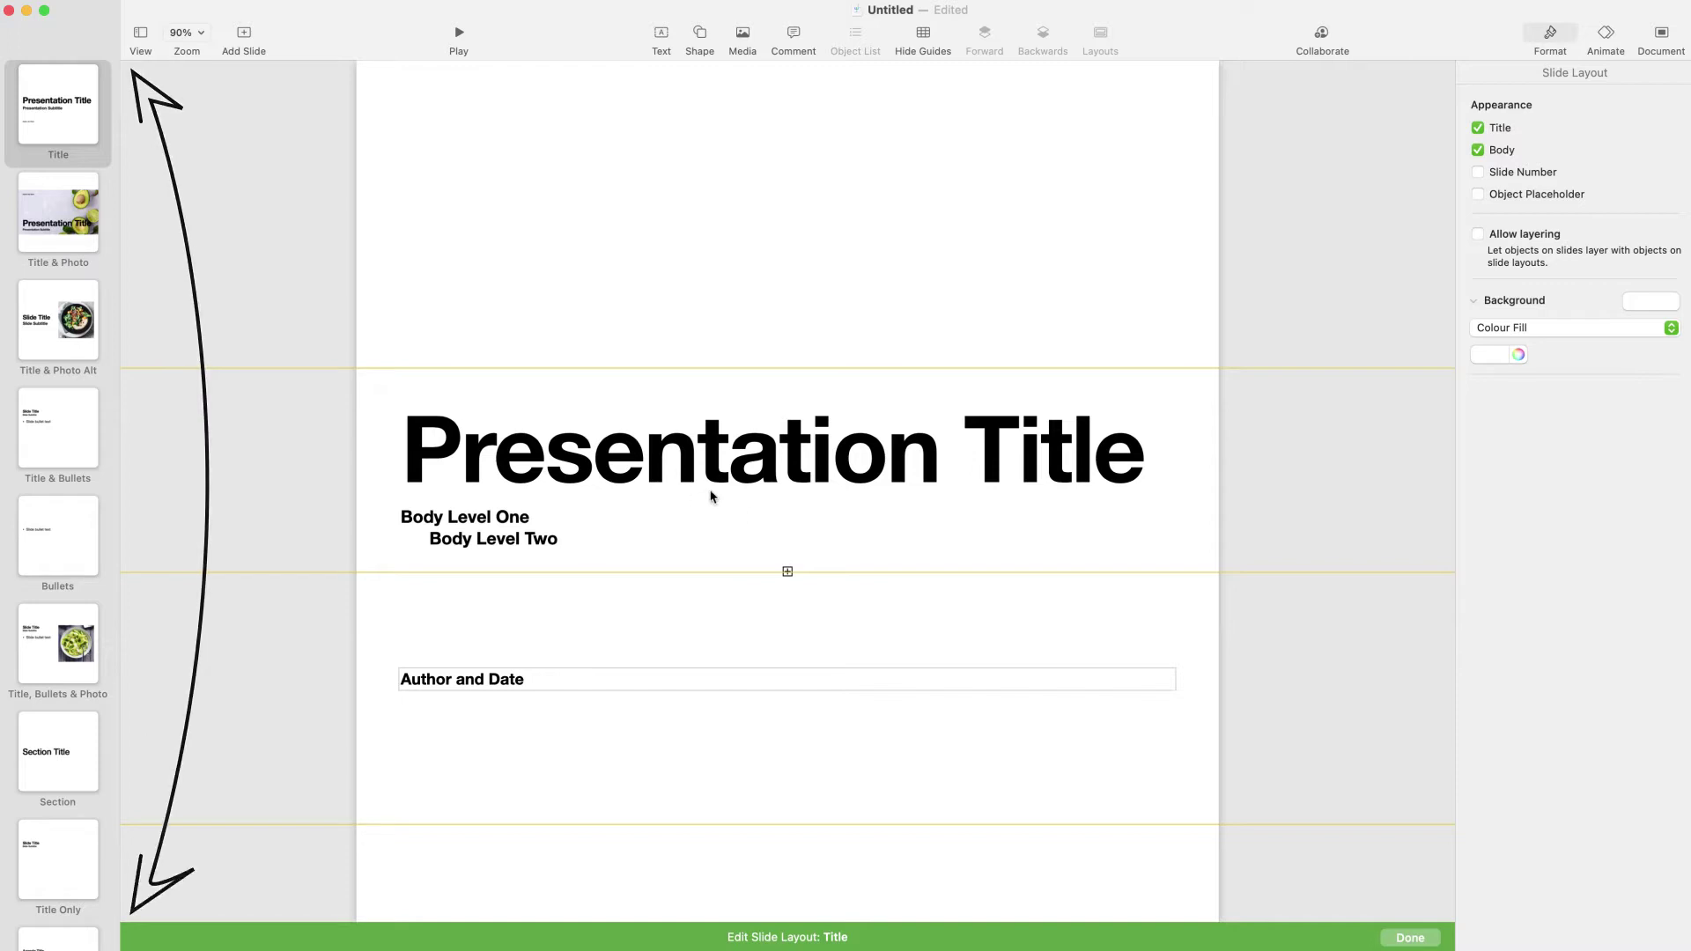
click(778, 492)
key(Delete)
click(515, 537)
key(Delete)
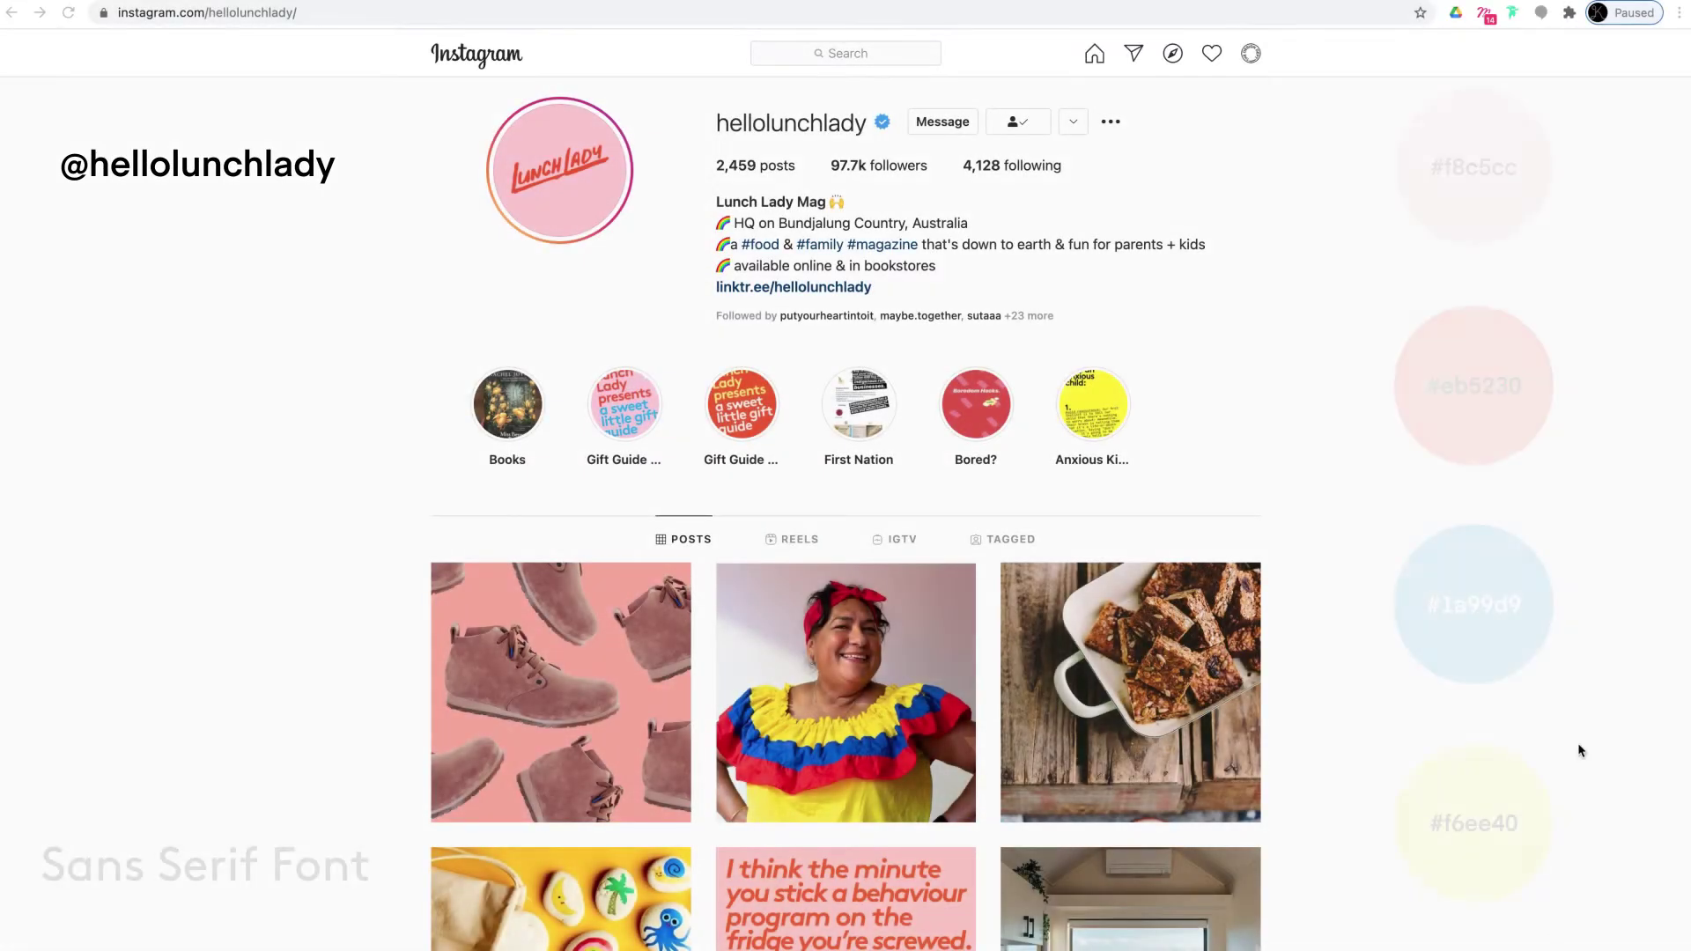
Scroll through the second brand's Instagram grid to study its purple, dark green and cream posts
scroll(846, 511, down, 6)
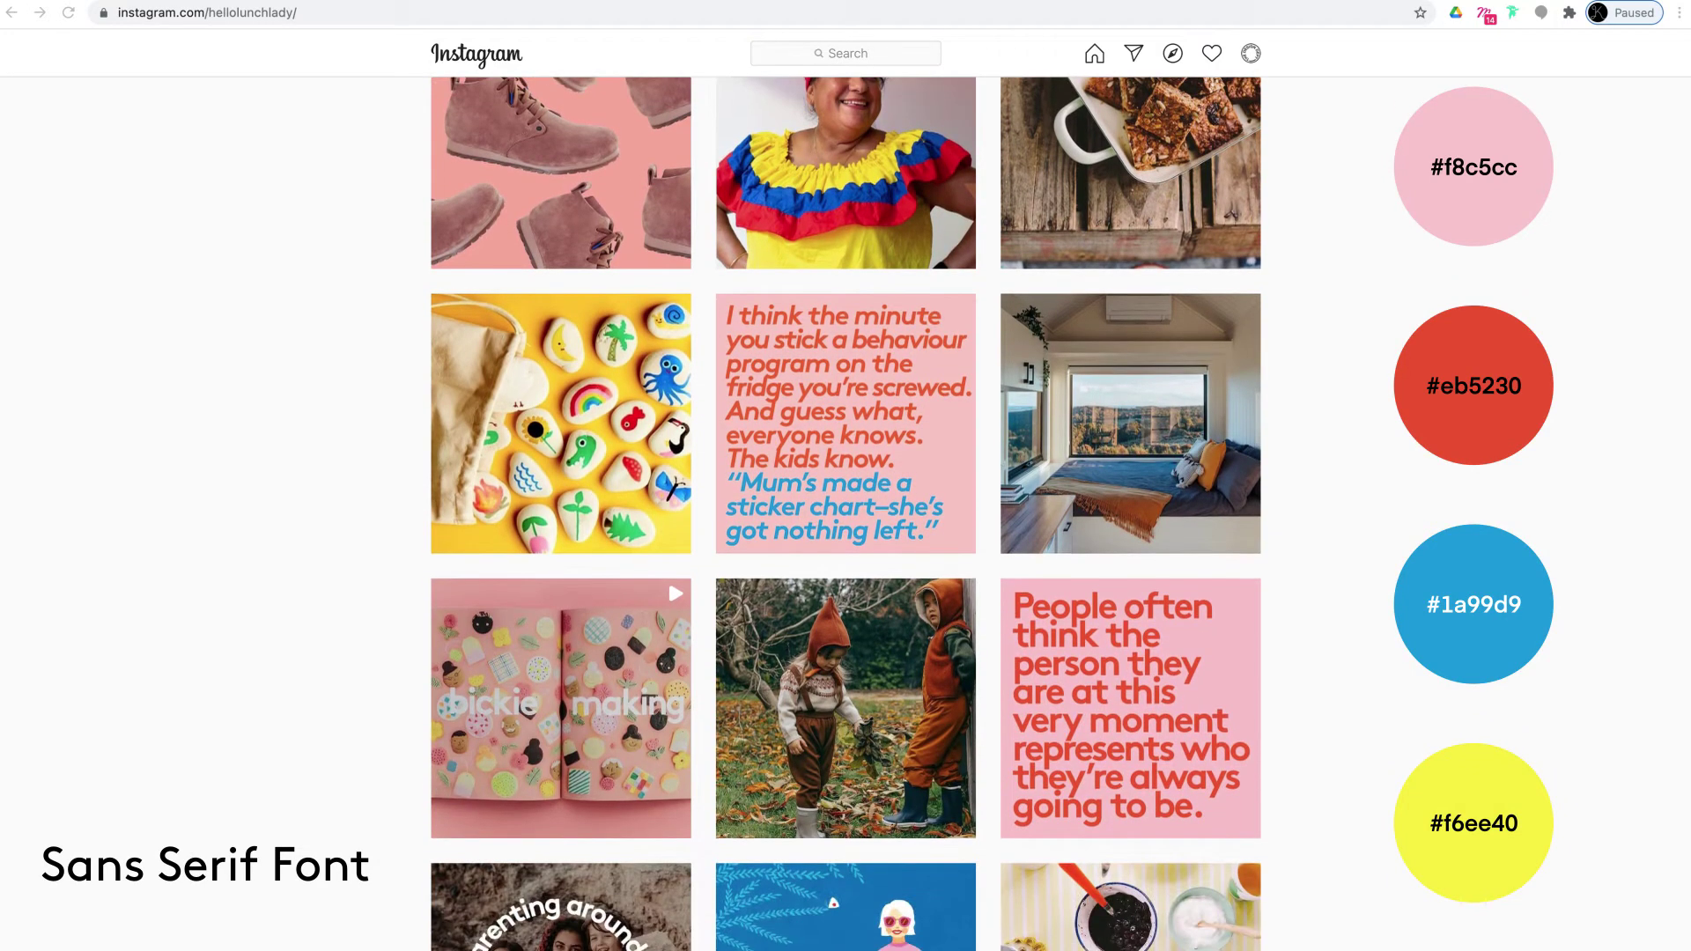
scroll(1439, 550, down, 3)
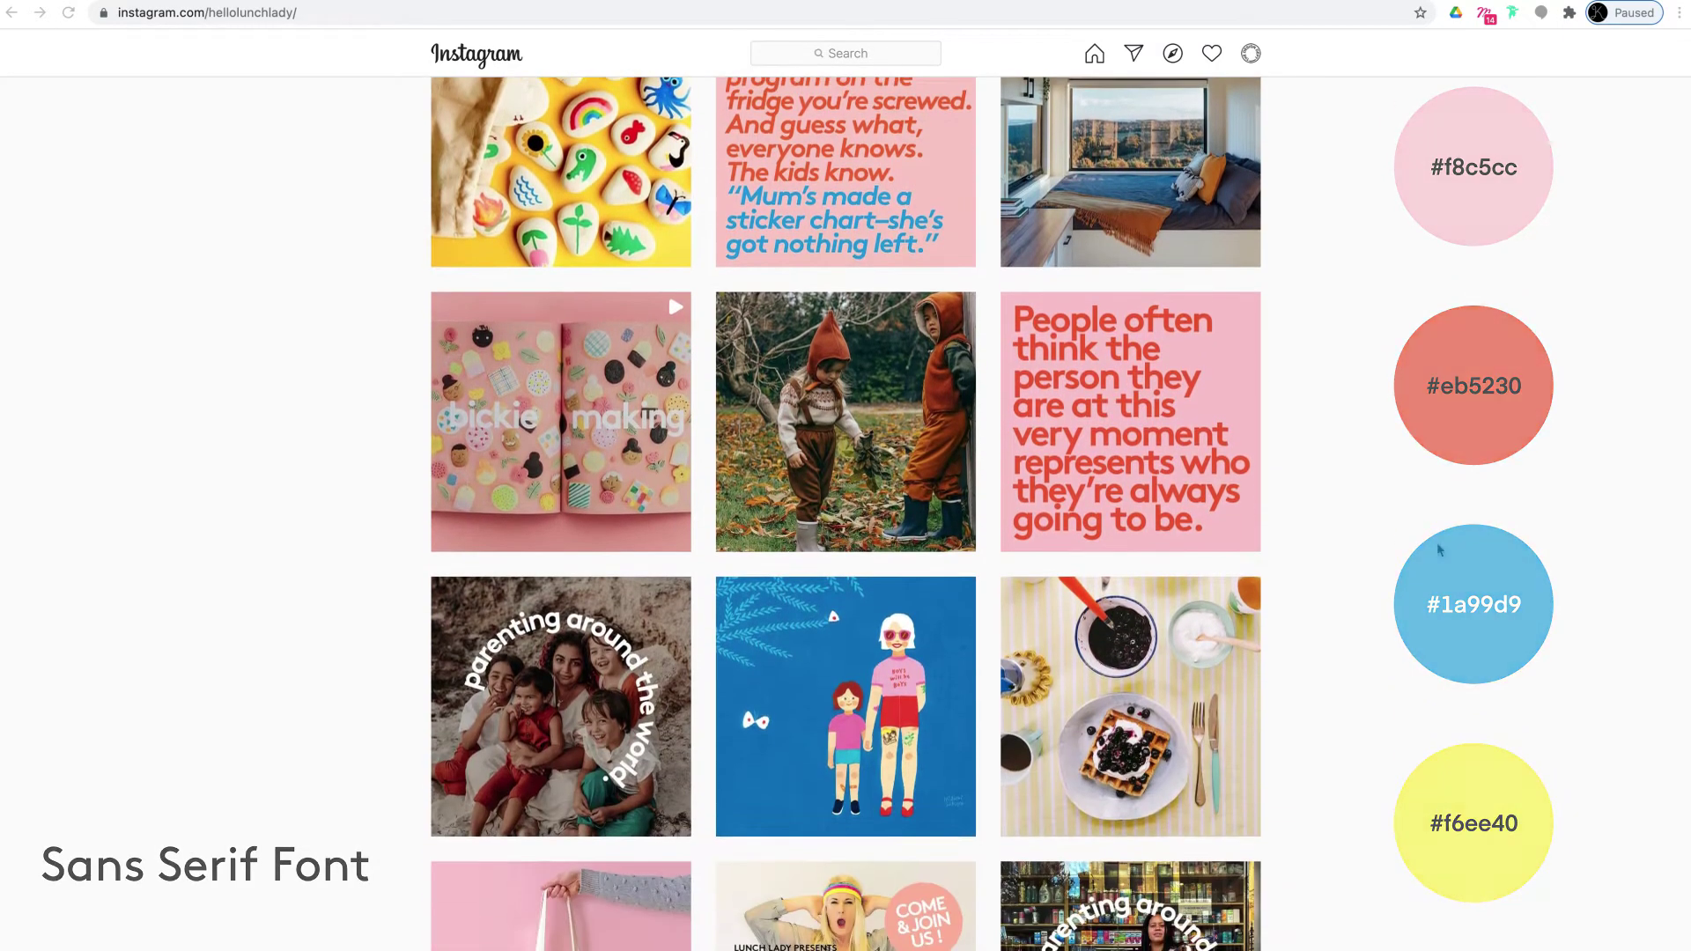
scroll(1437, 547, down, 3)
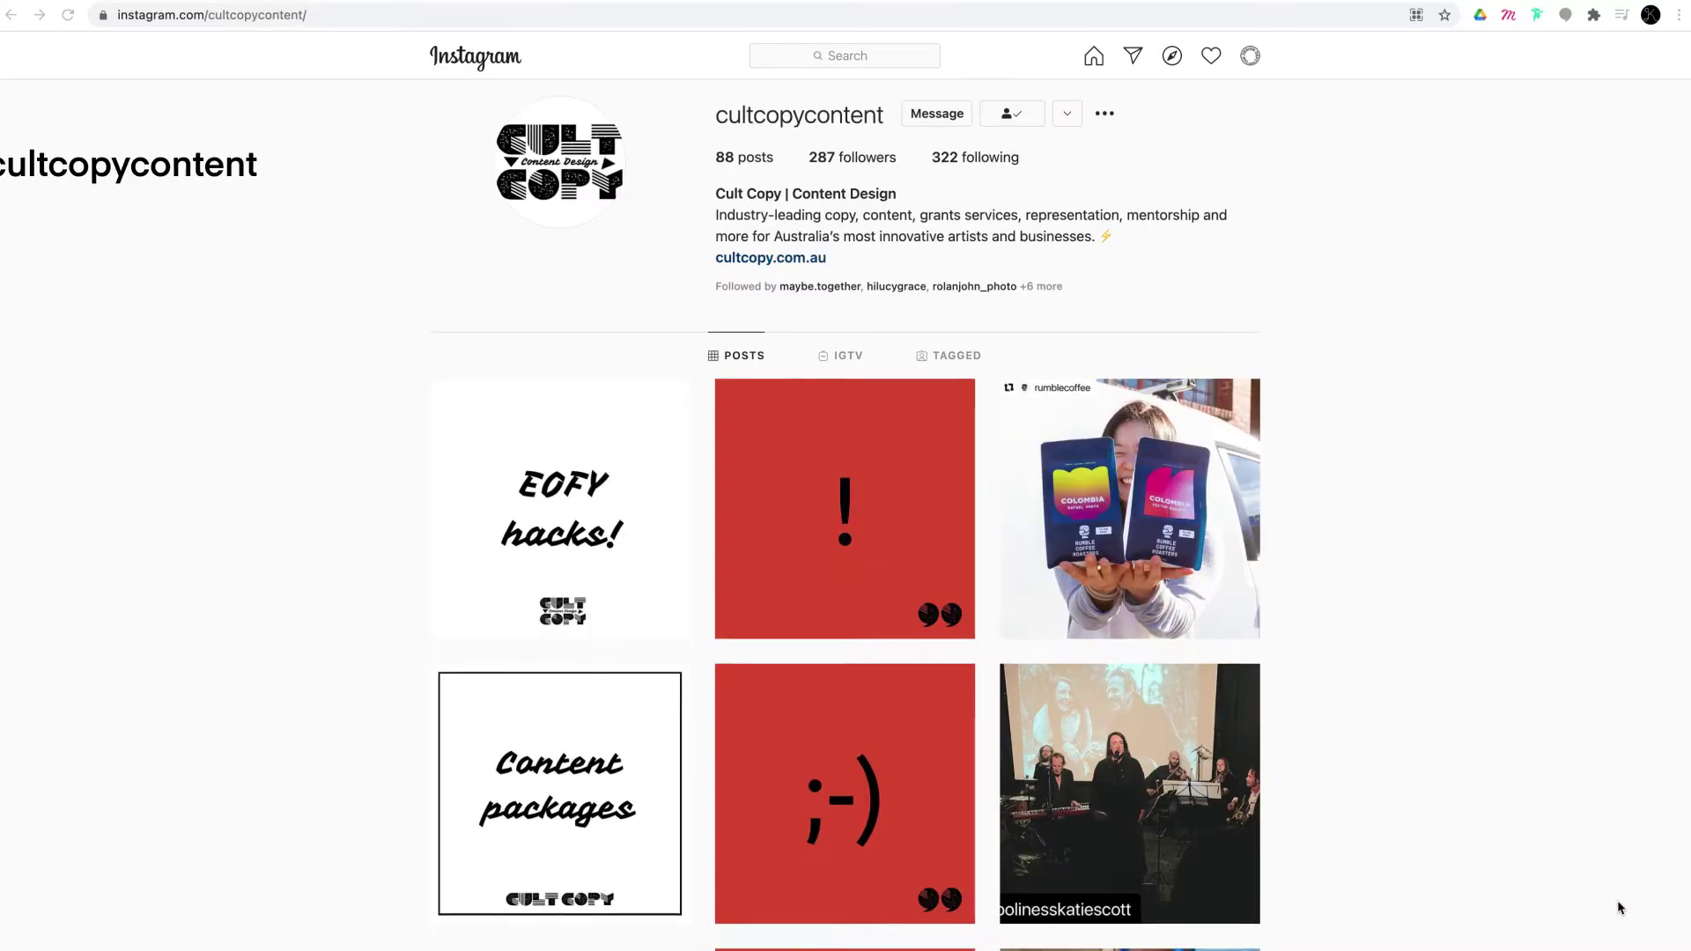
scroll(1617, 900, down, 5)
scroll(1618, 903, down, 5)
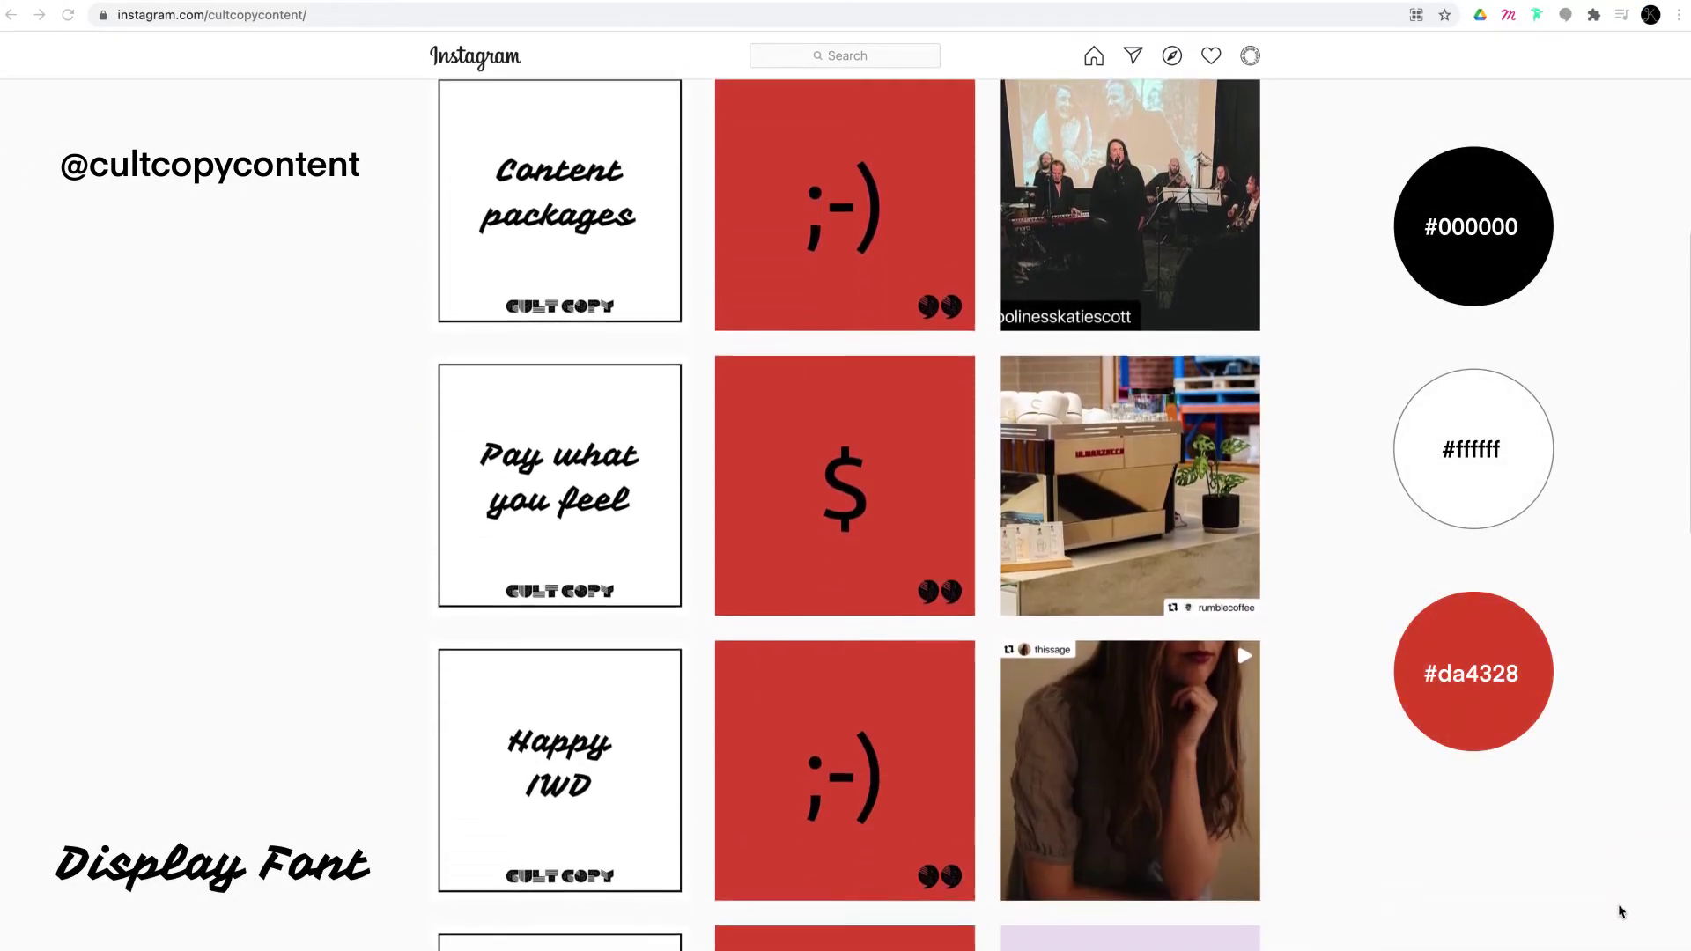
scroll(1618, 904, down, 4)
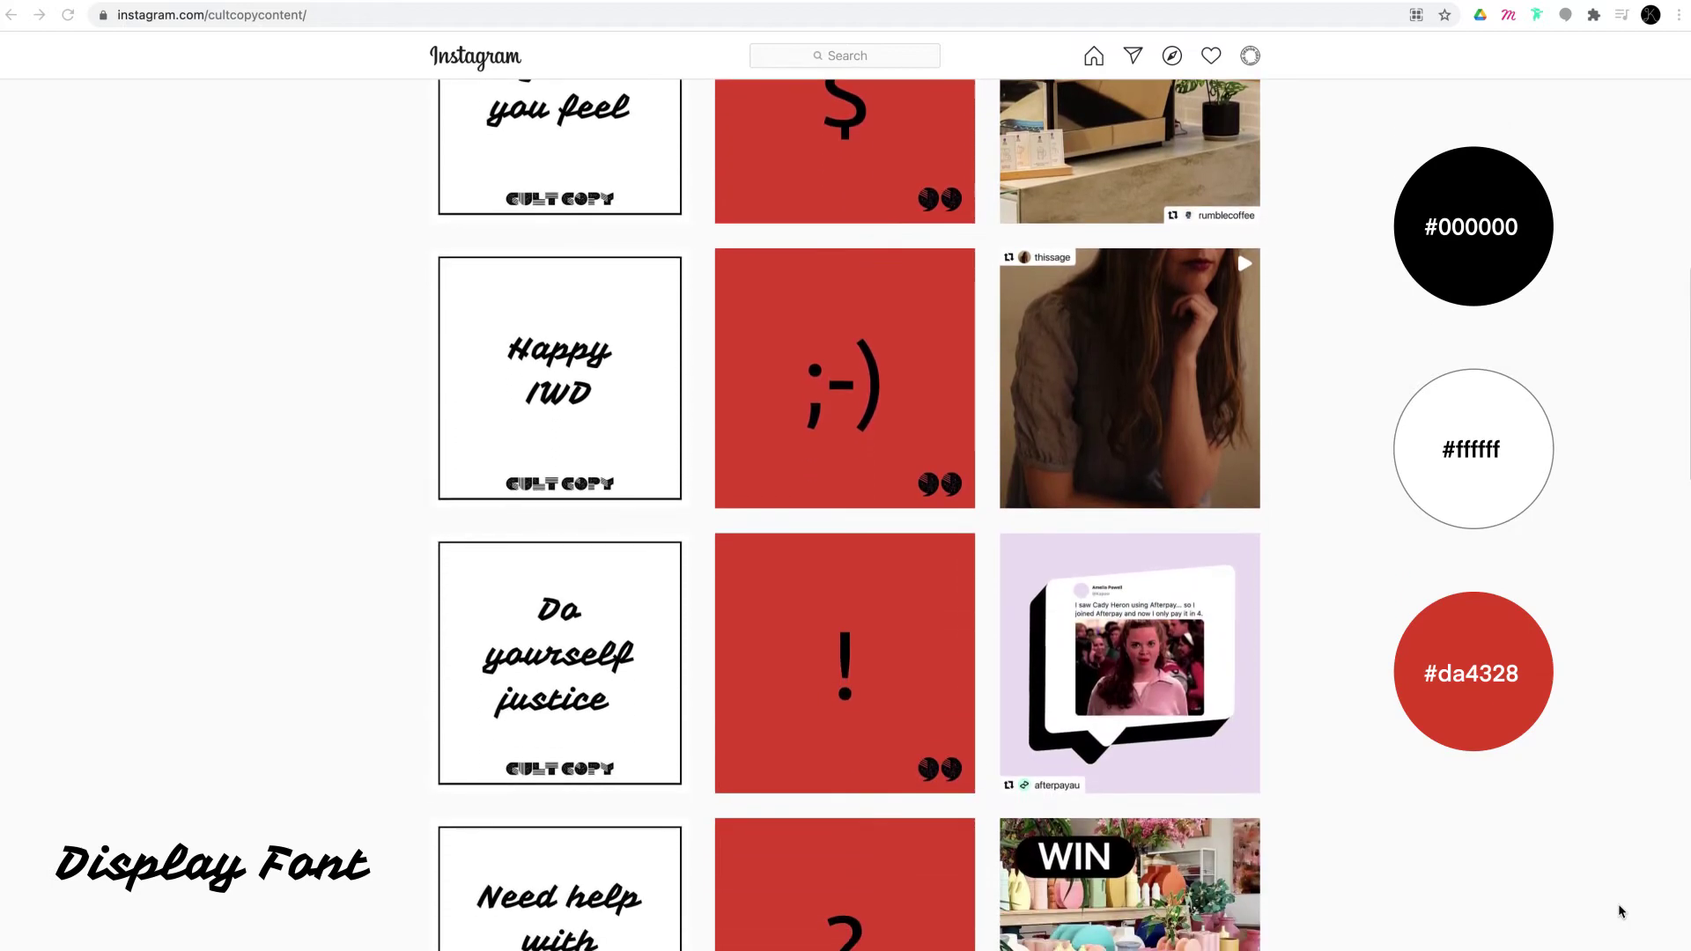
scroll(1619, 904, down, 5)
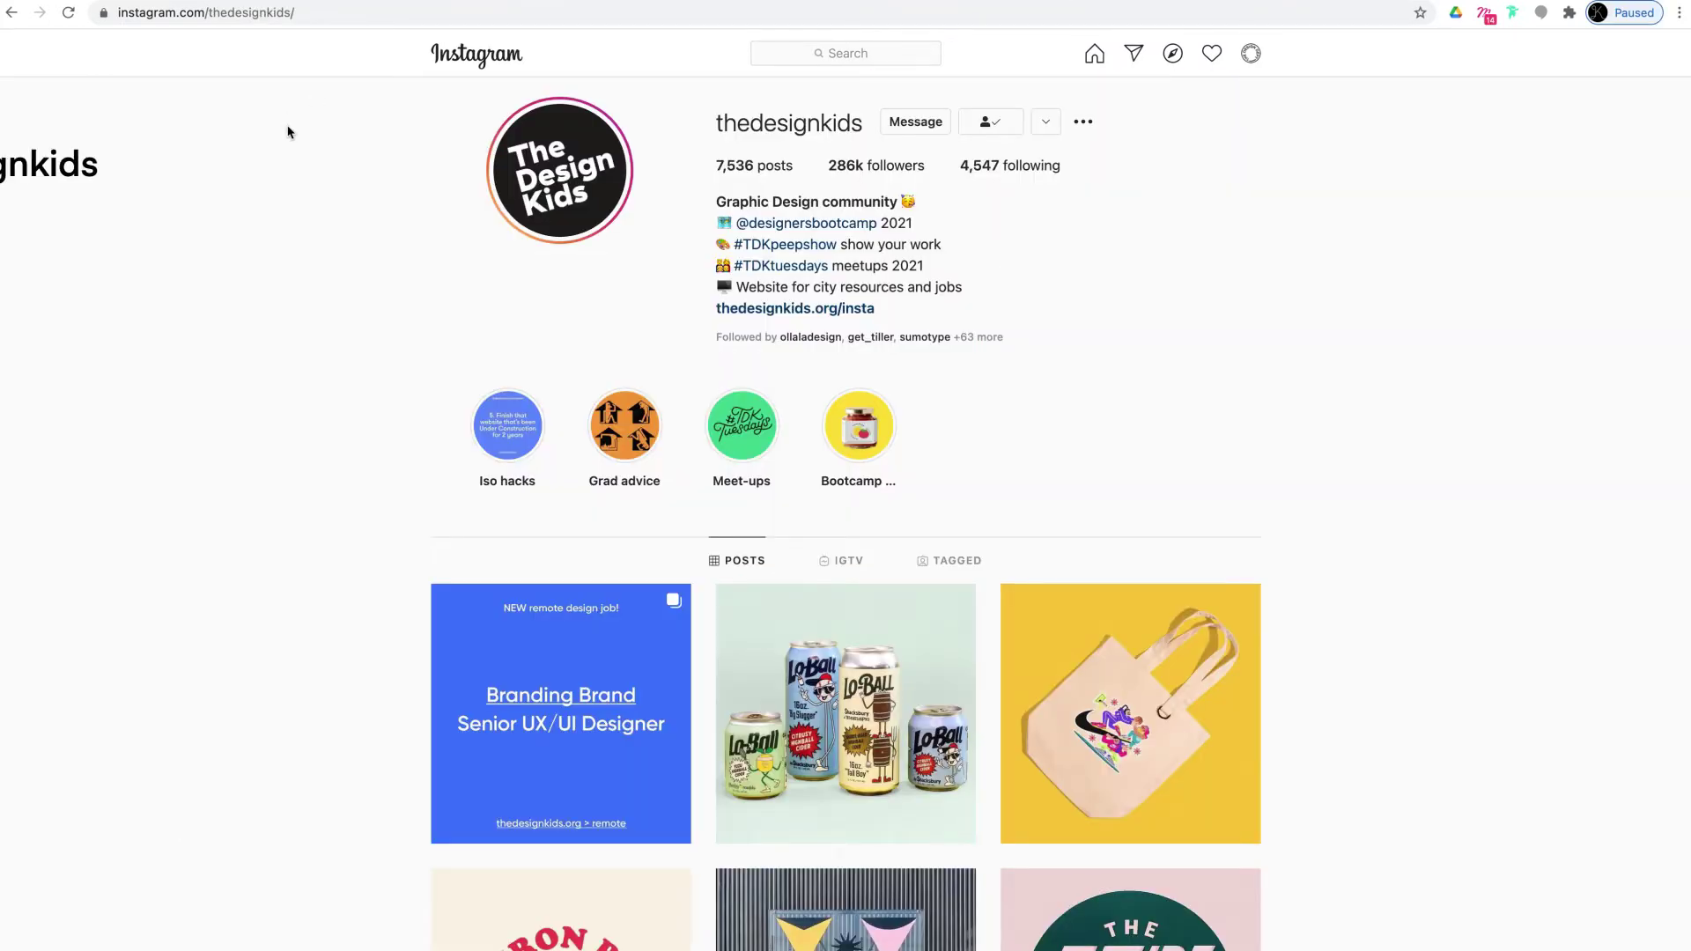
scroll(287, 132, down, 2)
scroll(287, 132, down, 6)
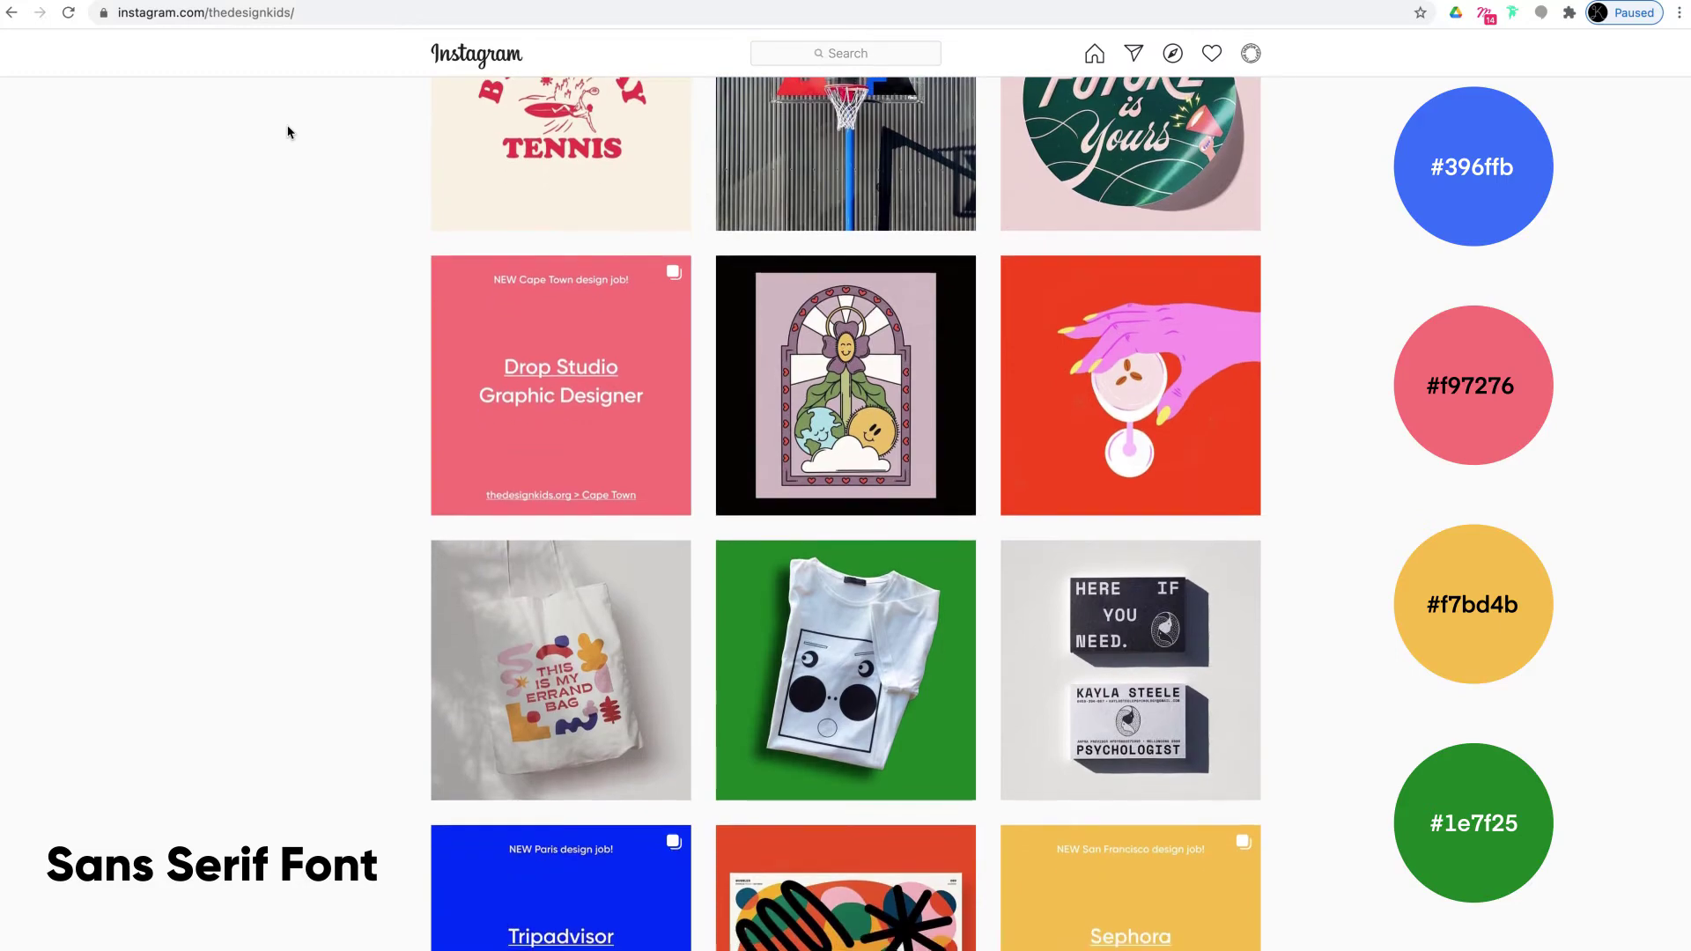
scroll(287, 132, down, 6)
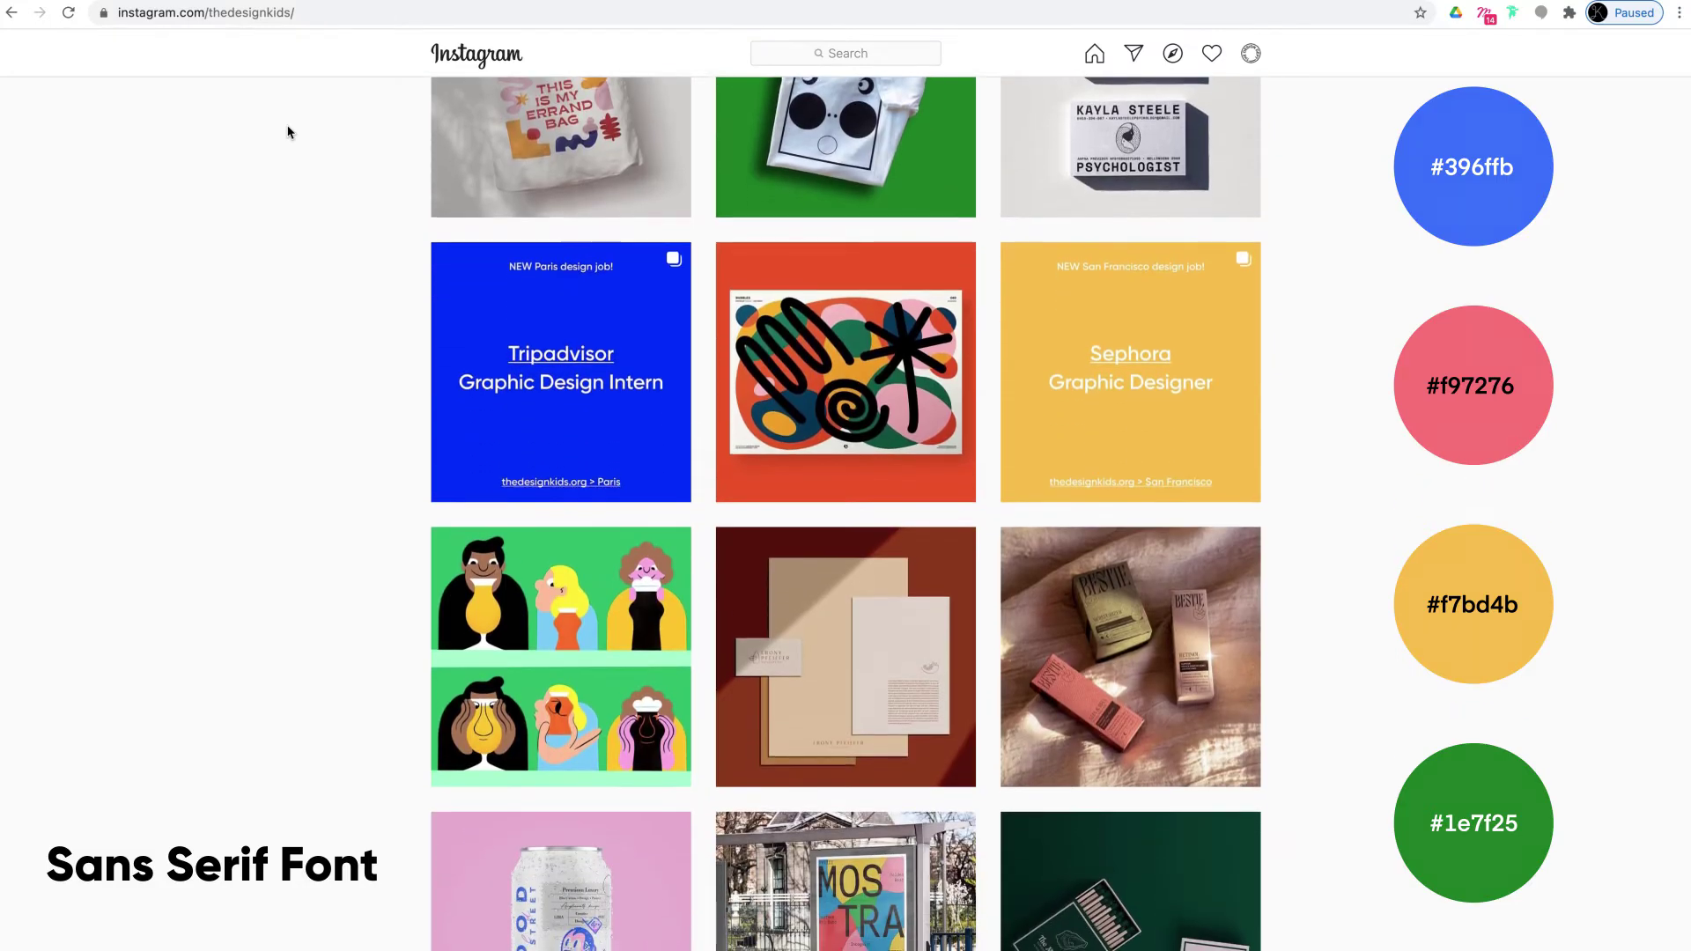
scroll(287, 132, down, 8)
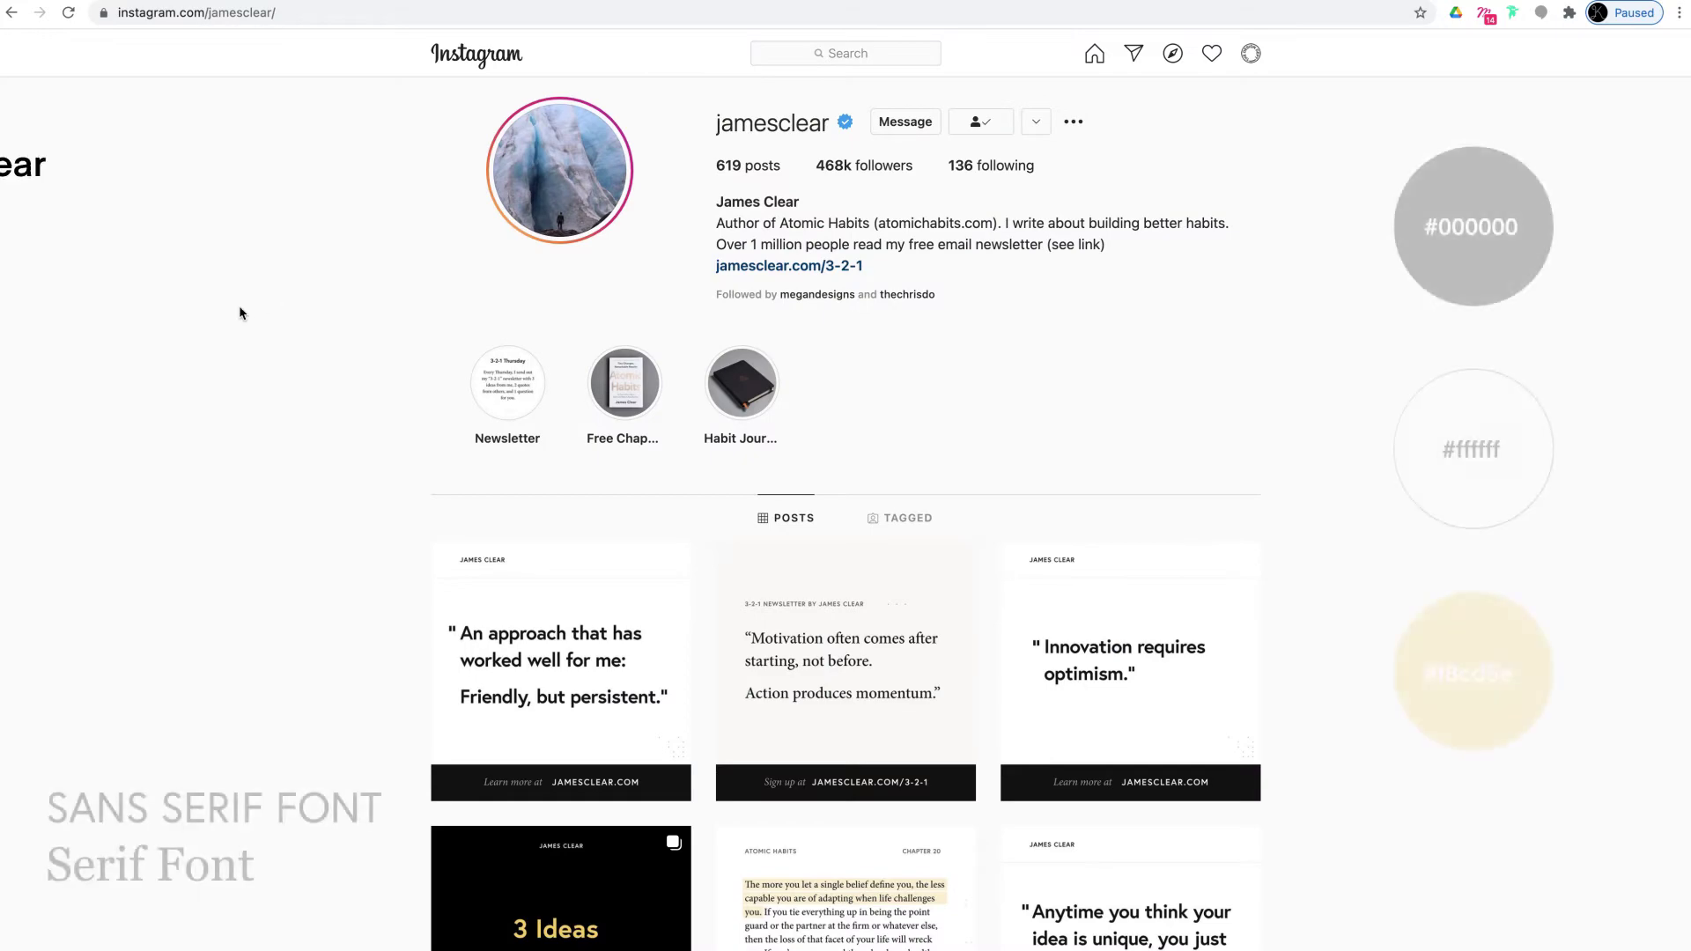
scroll(239, 313, down, 4)
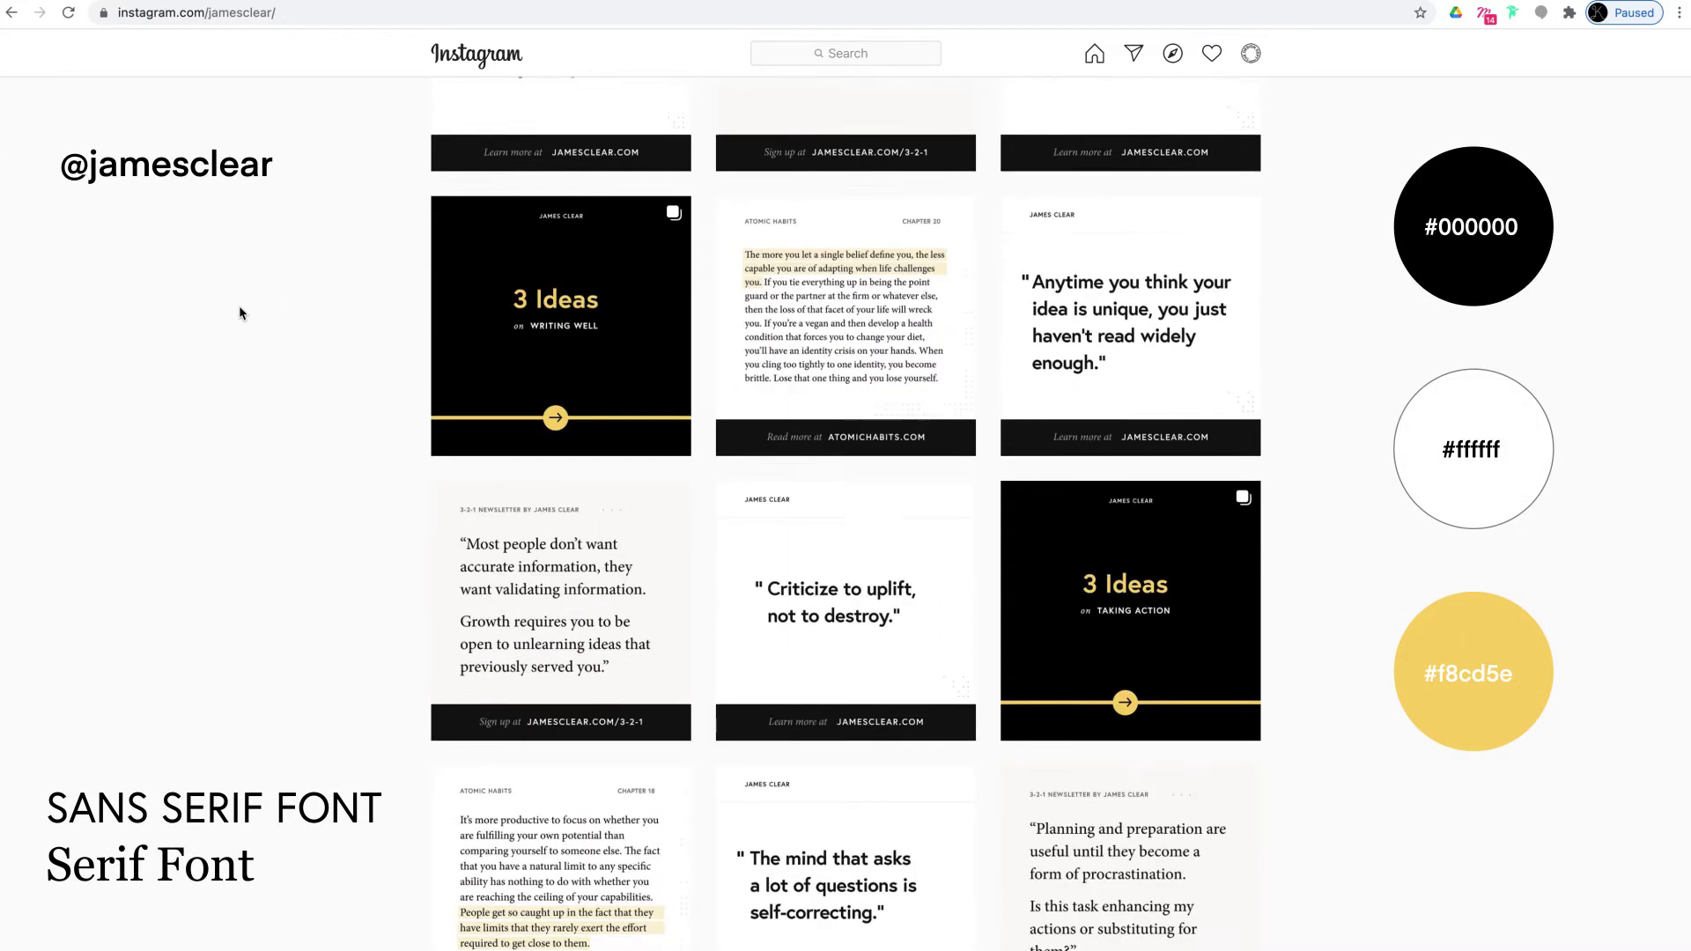
scroll(240, 314, down, 12)
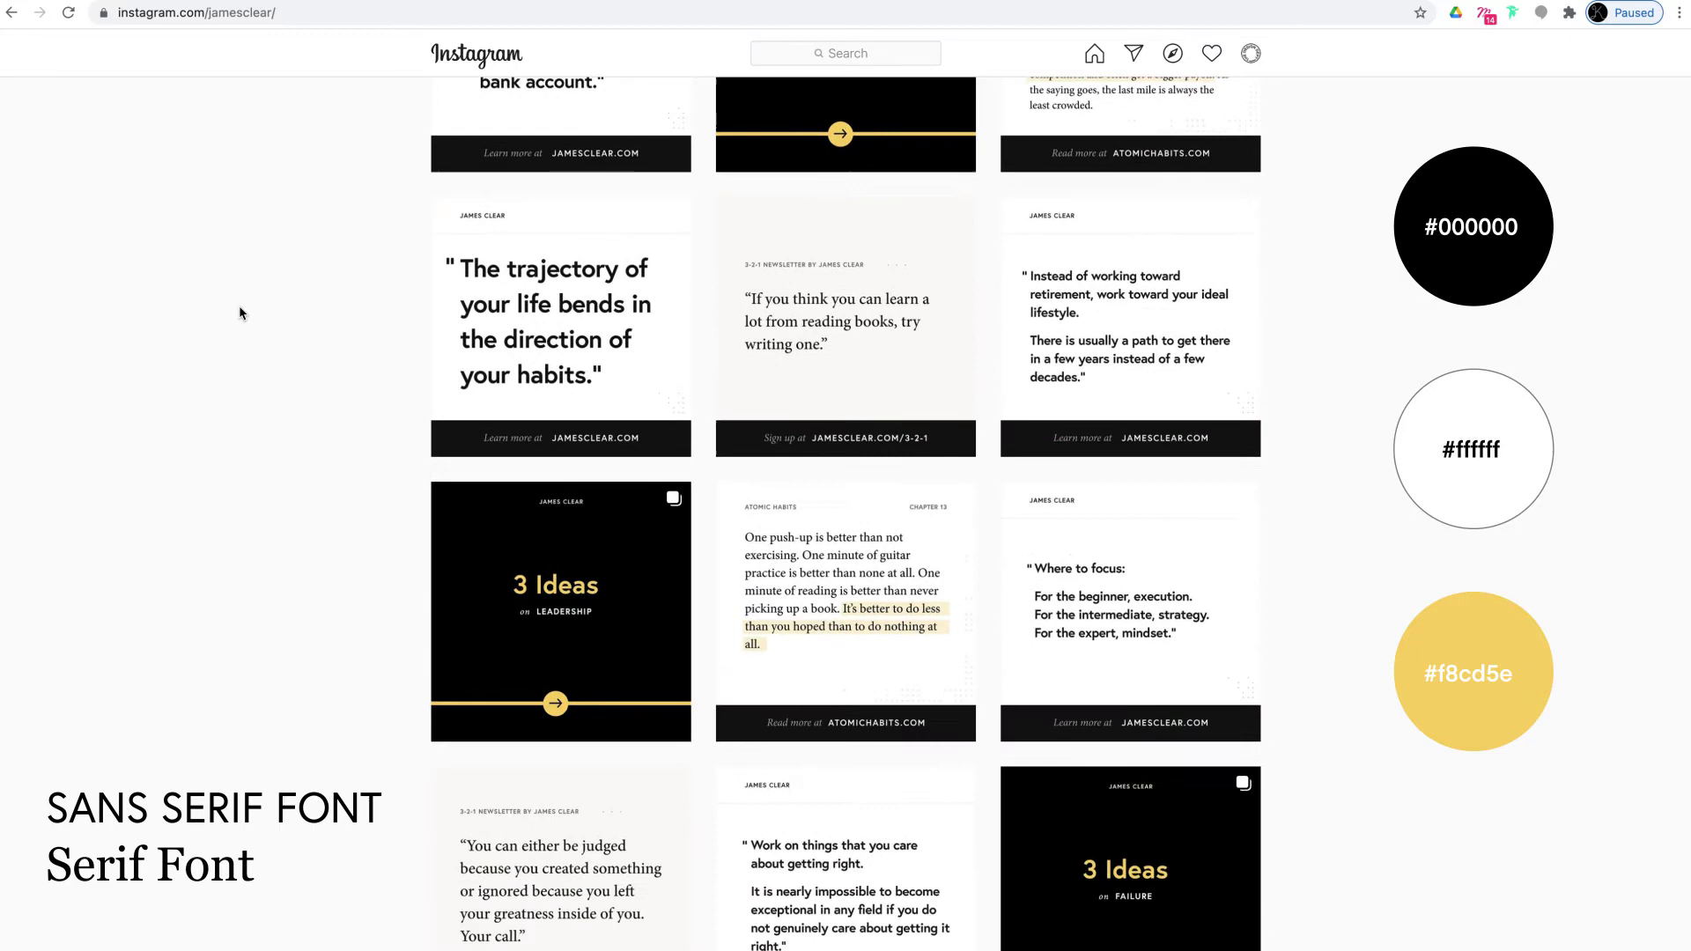
scroll(240, 313, down, 5)
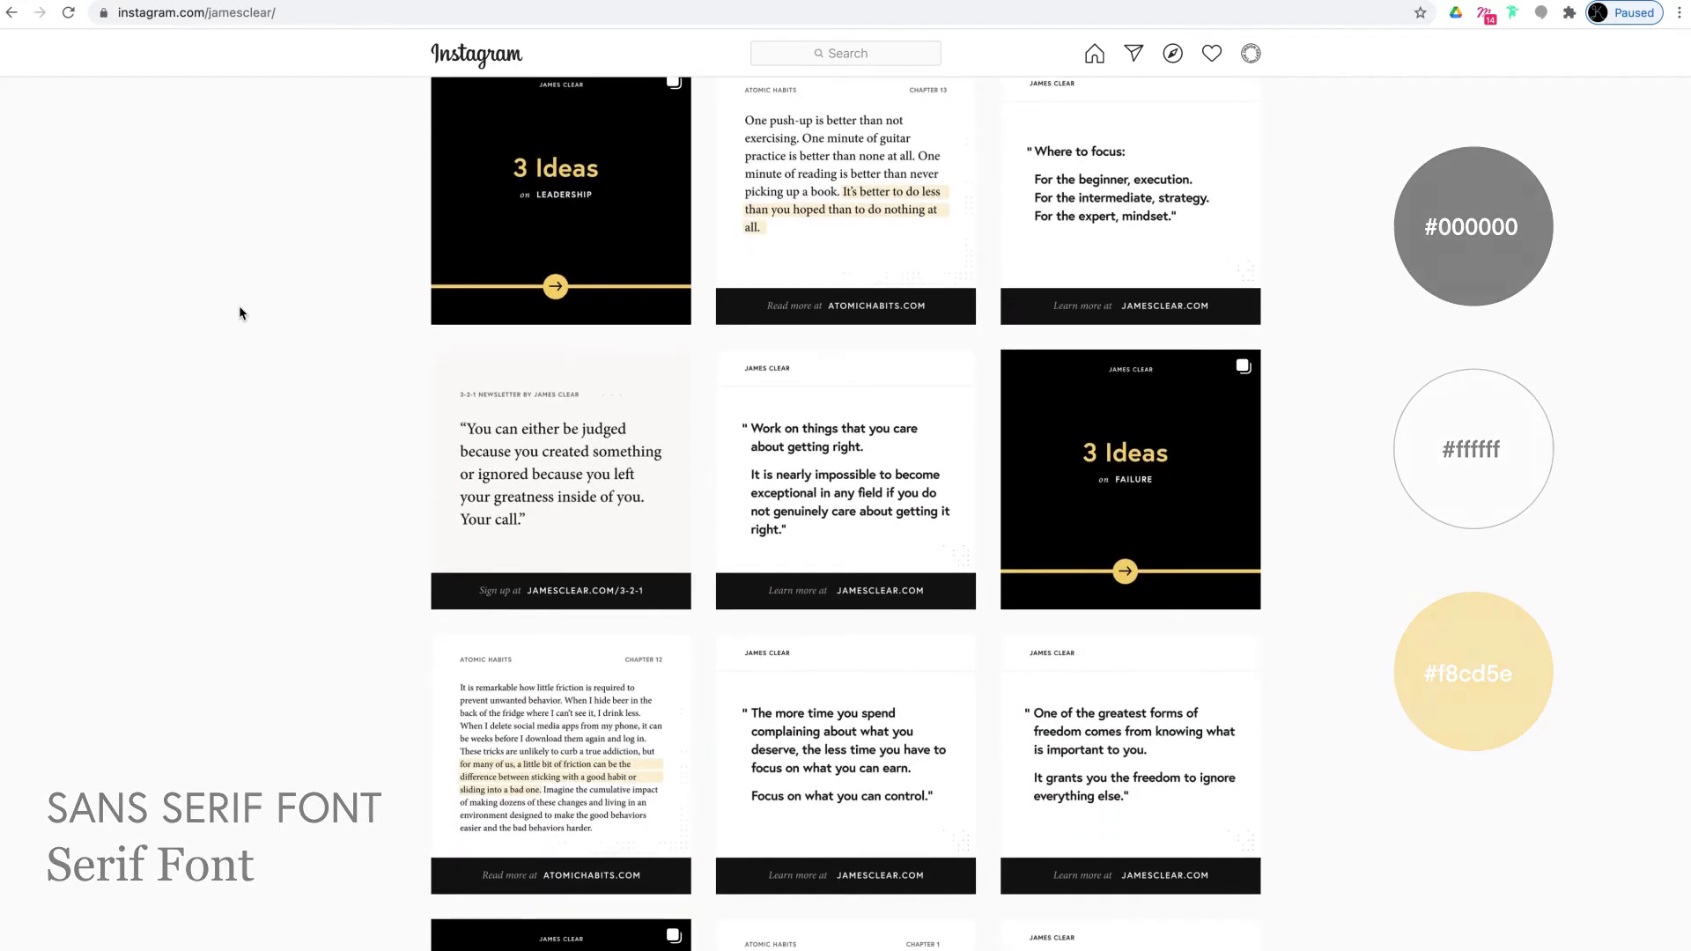
scroll(239, 313, down, 5)
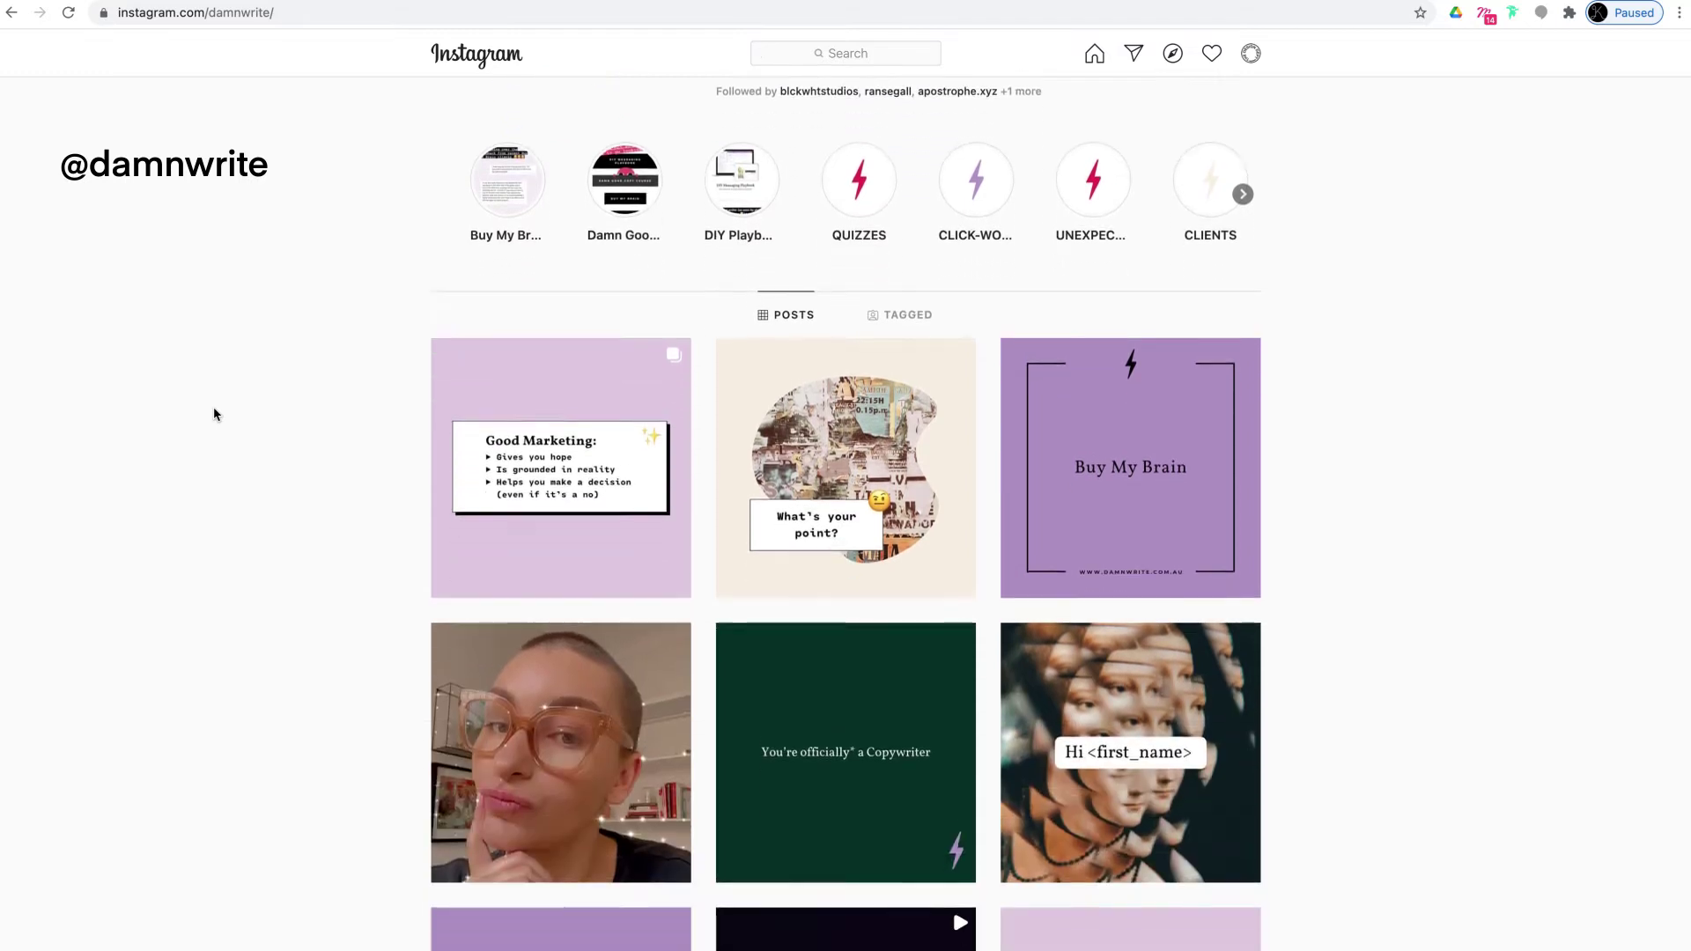
scroll(214, 414, down, 4)
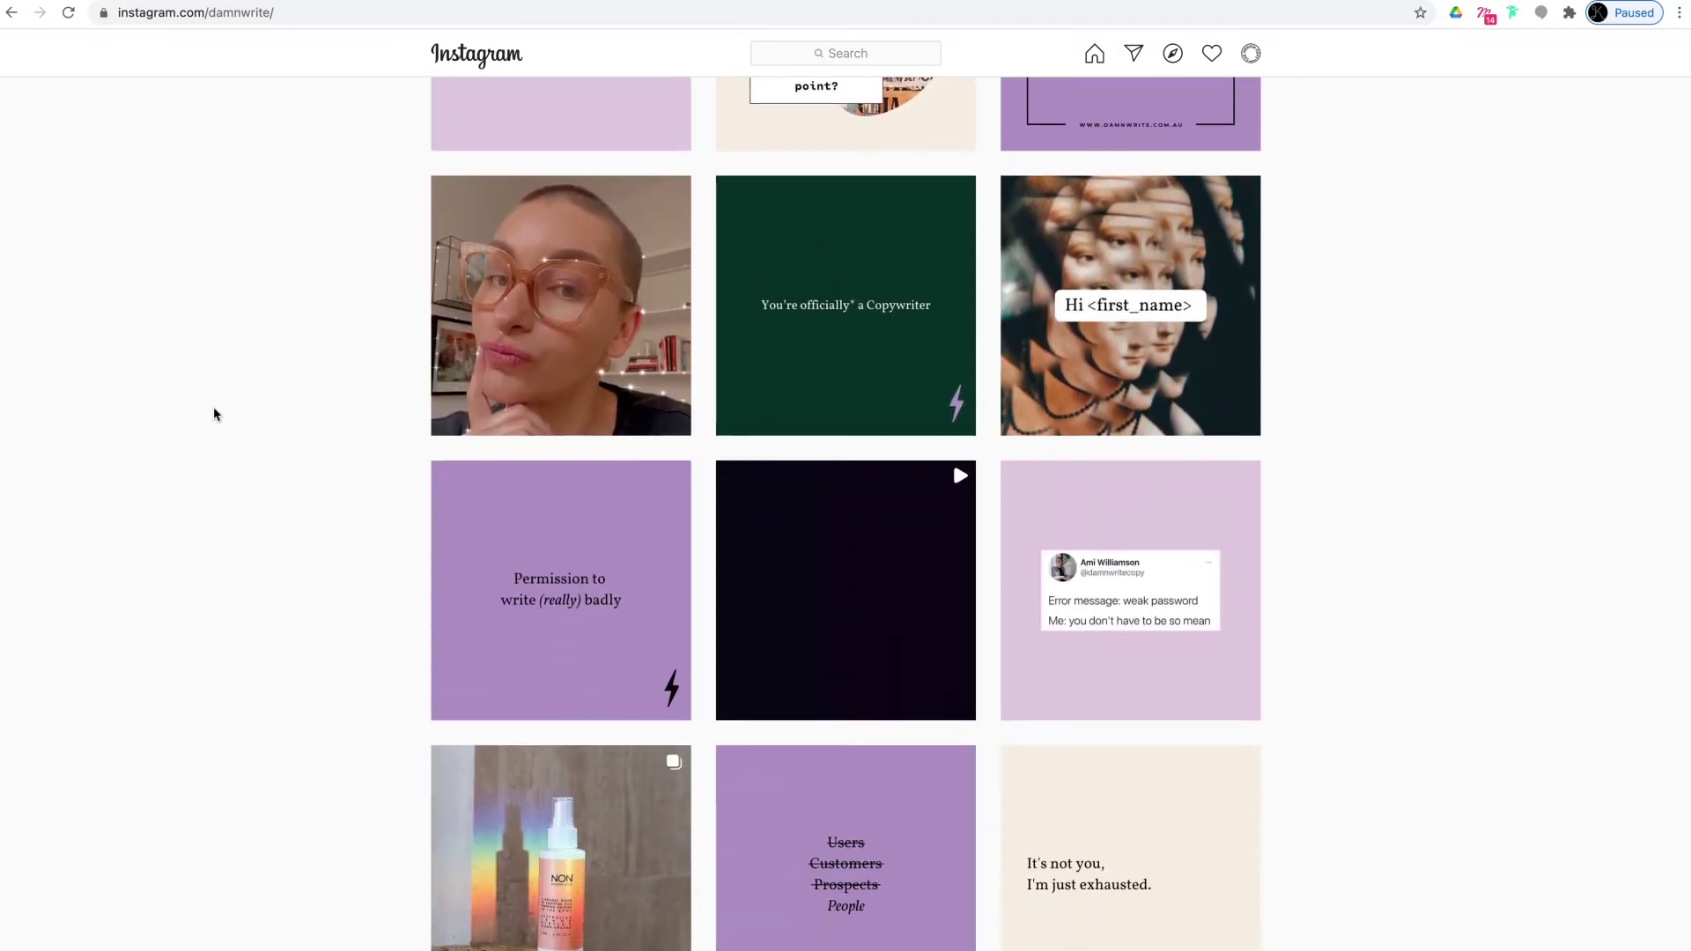
scroll(214, 414, down, 6)
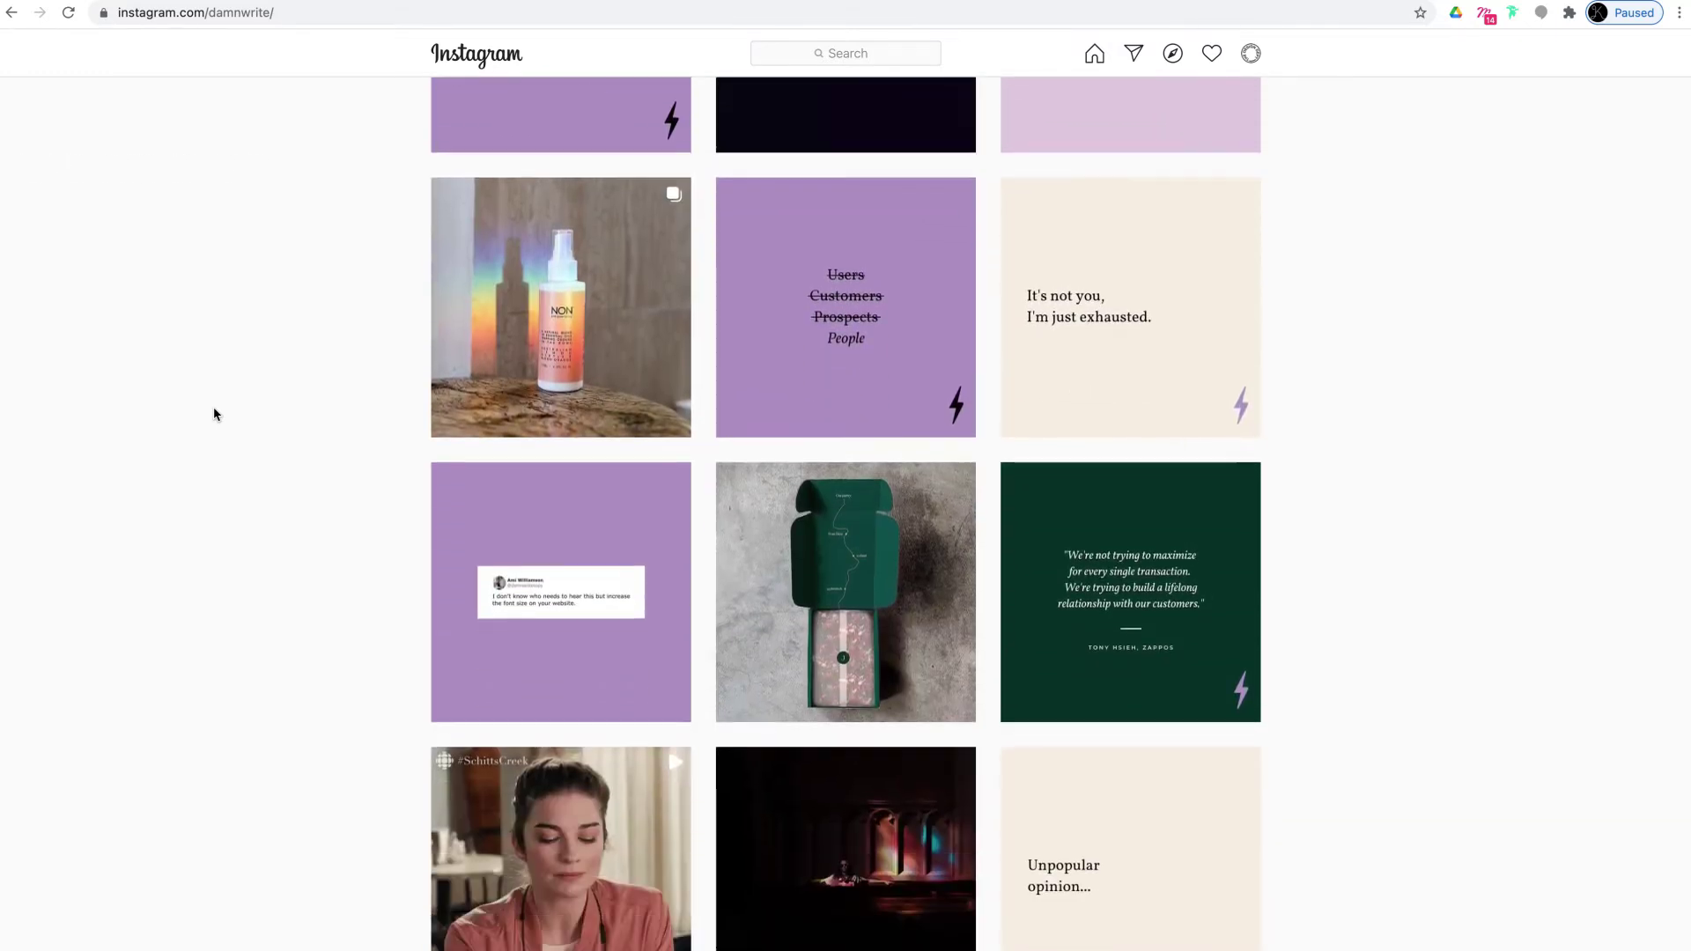
scroll(214, 414, down, 2)
scroll(214, 414, down, 3)
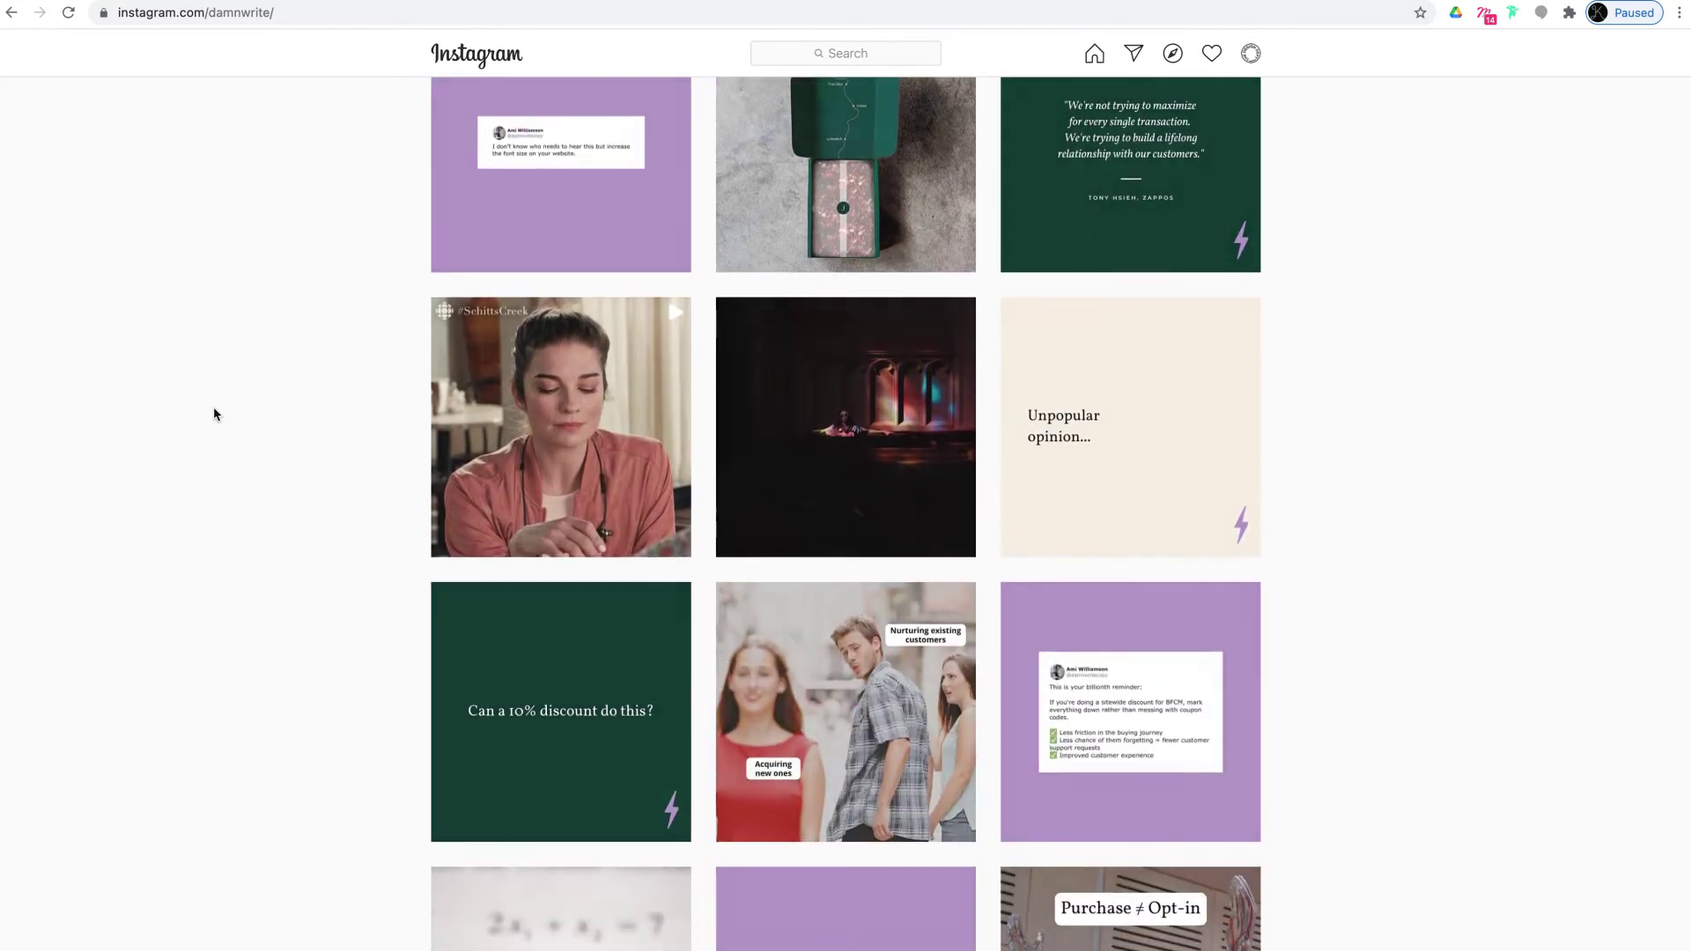
scroll(214, 414, down, 2)
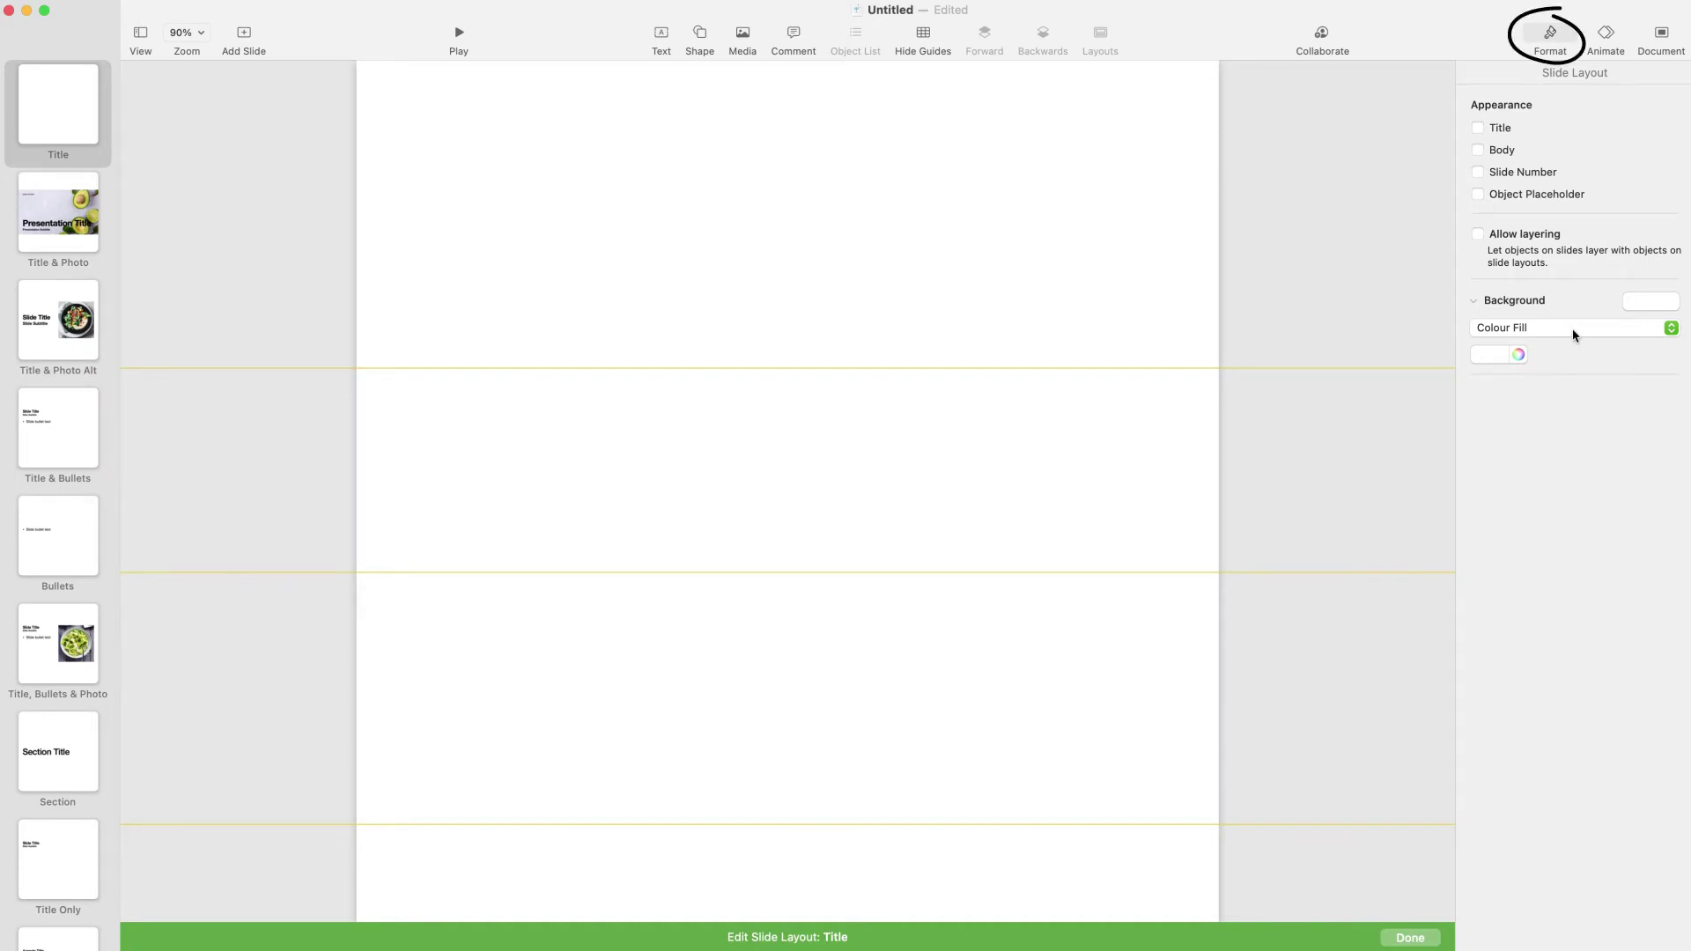
Keep the Title layout background as Colour Fill and bring up the full colour picker
click(1514, 331)
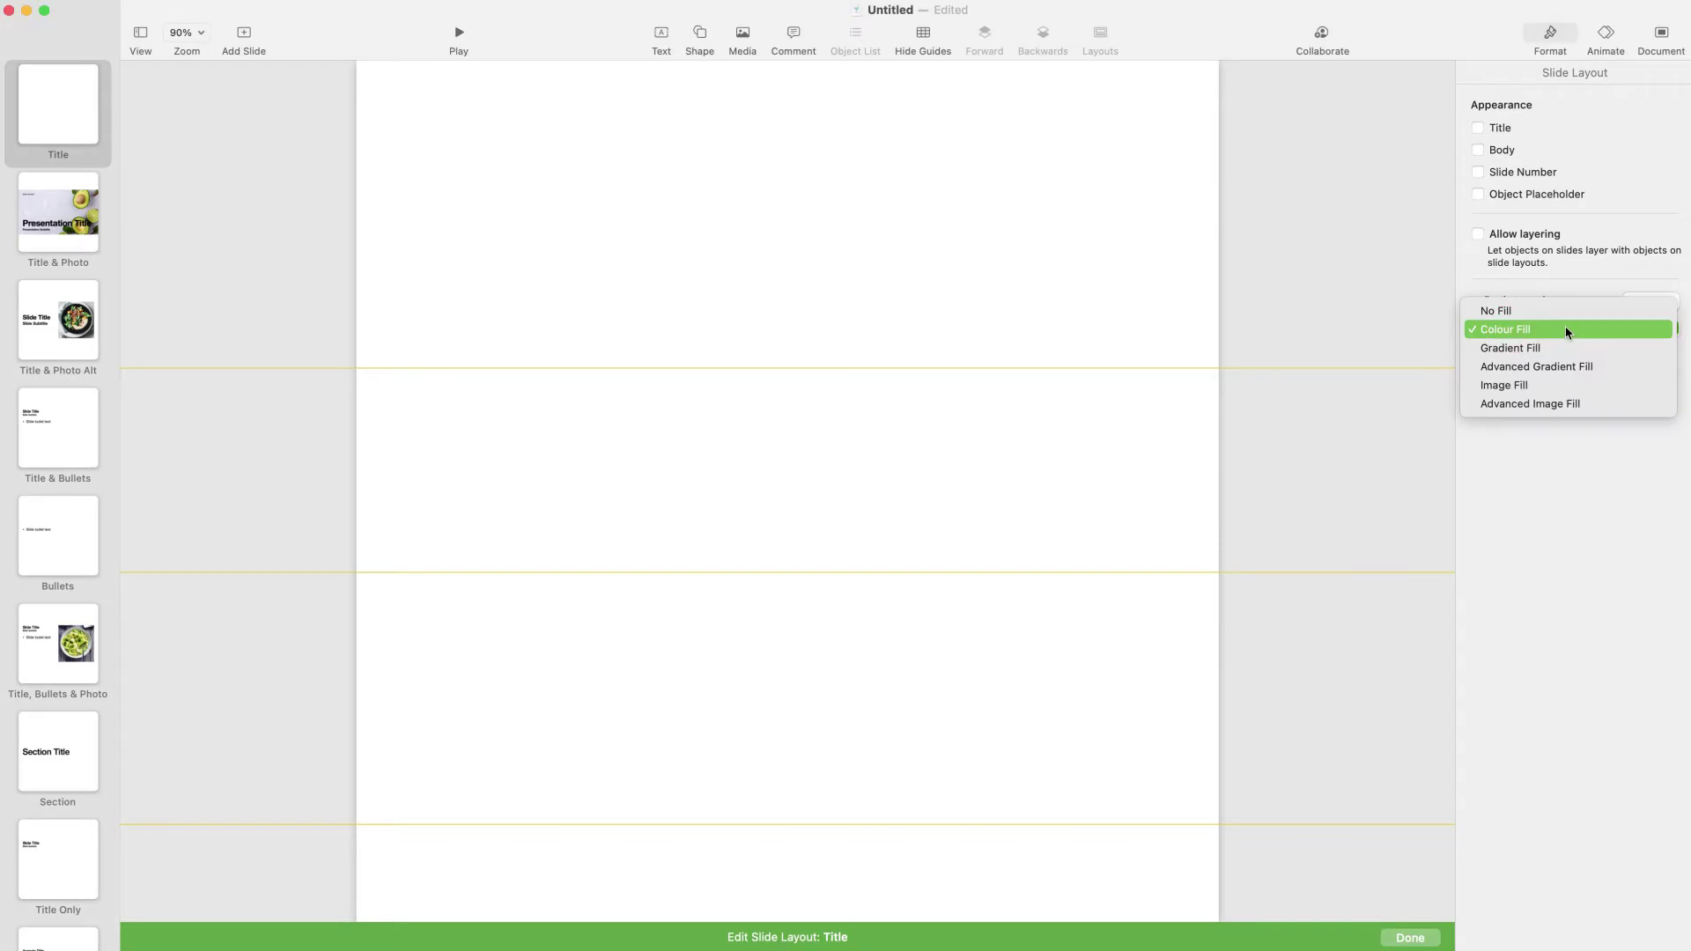
click(1551, 331)
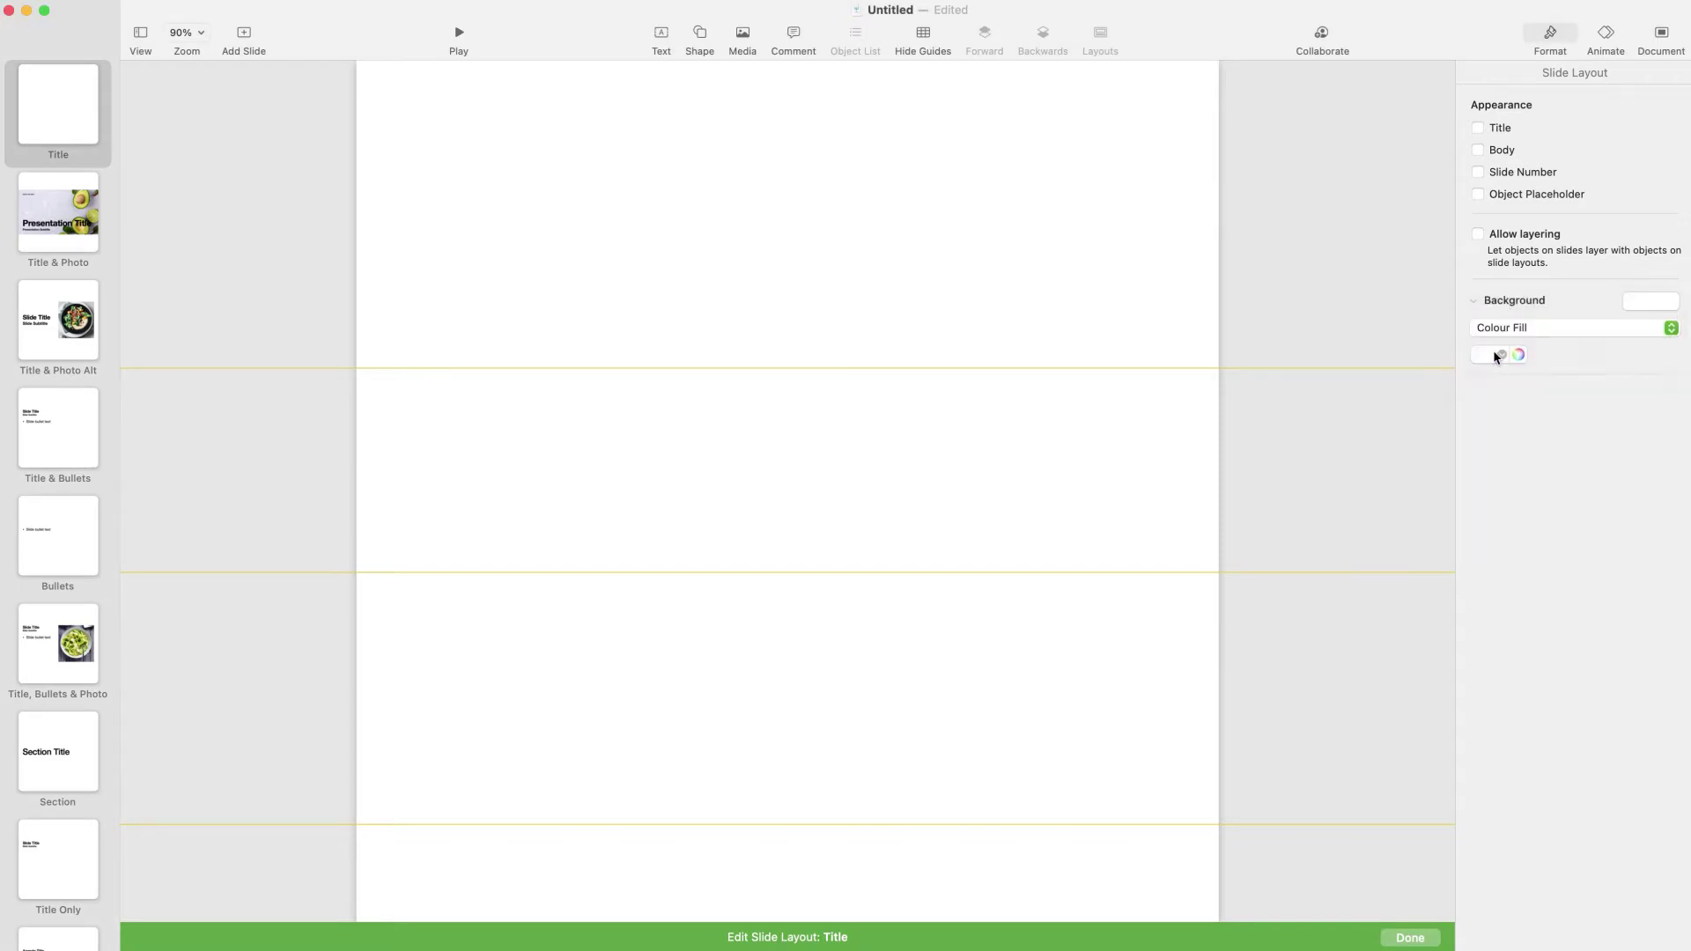
click(1501, 356)
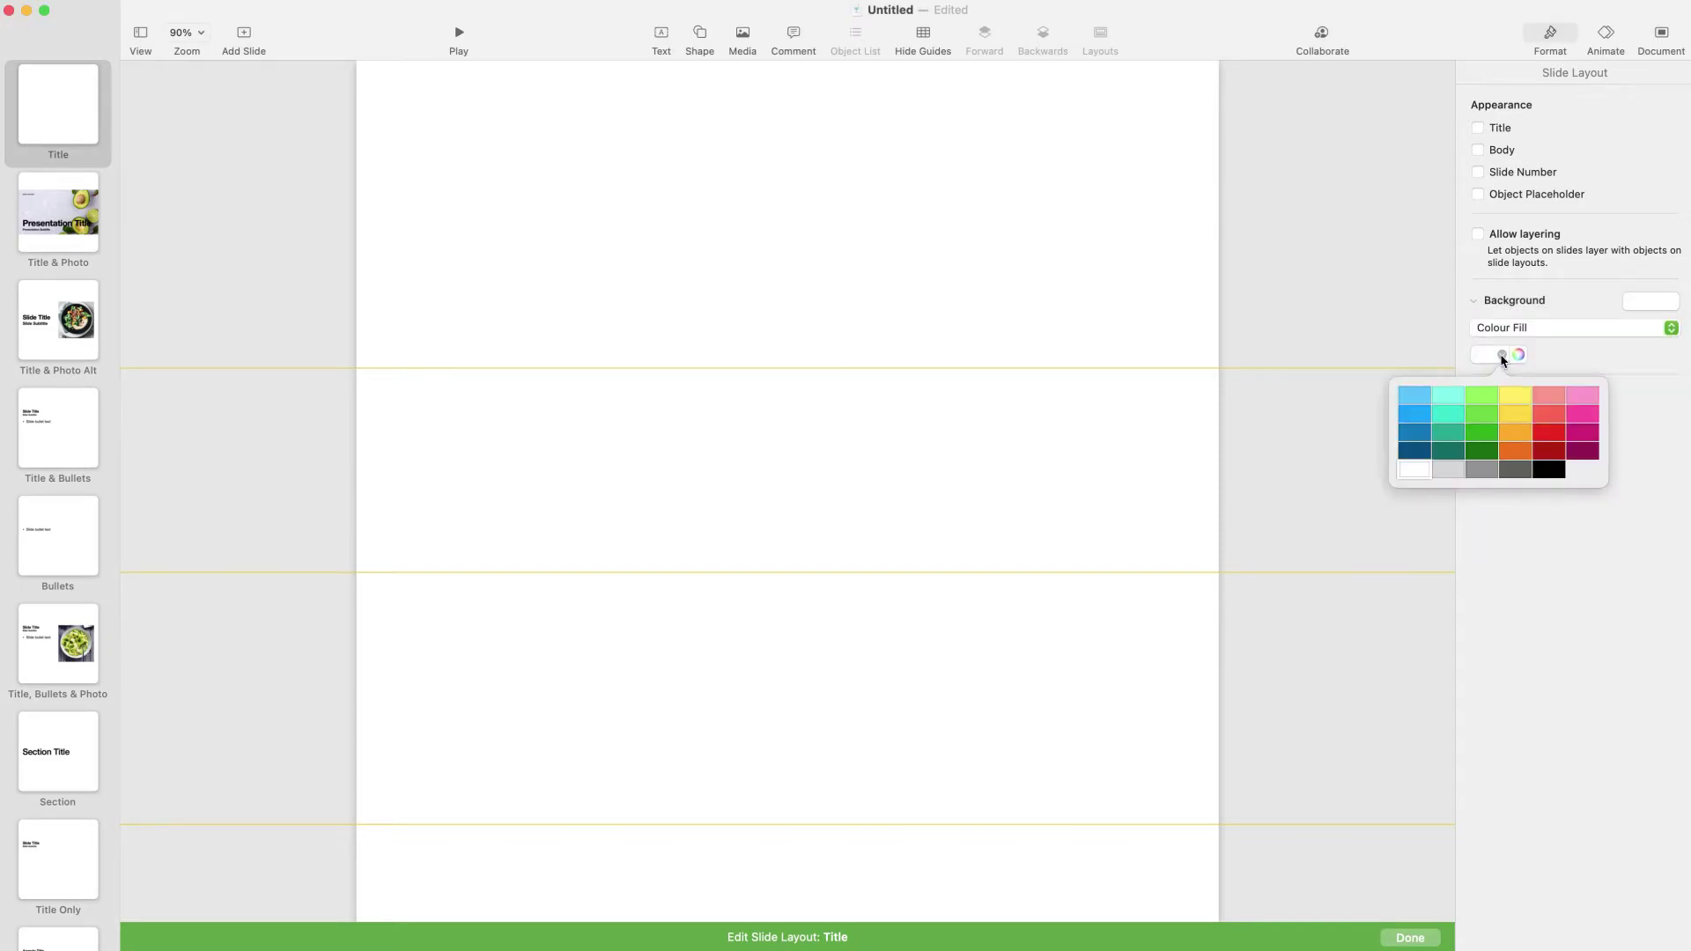
click(1501, 355)
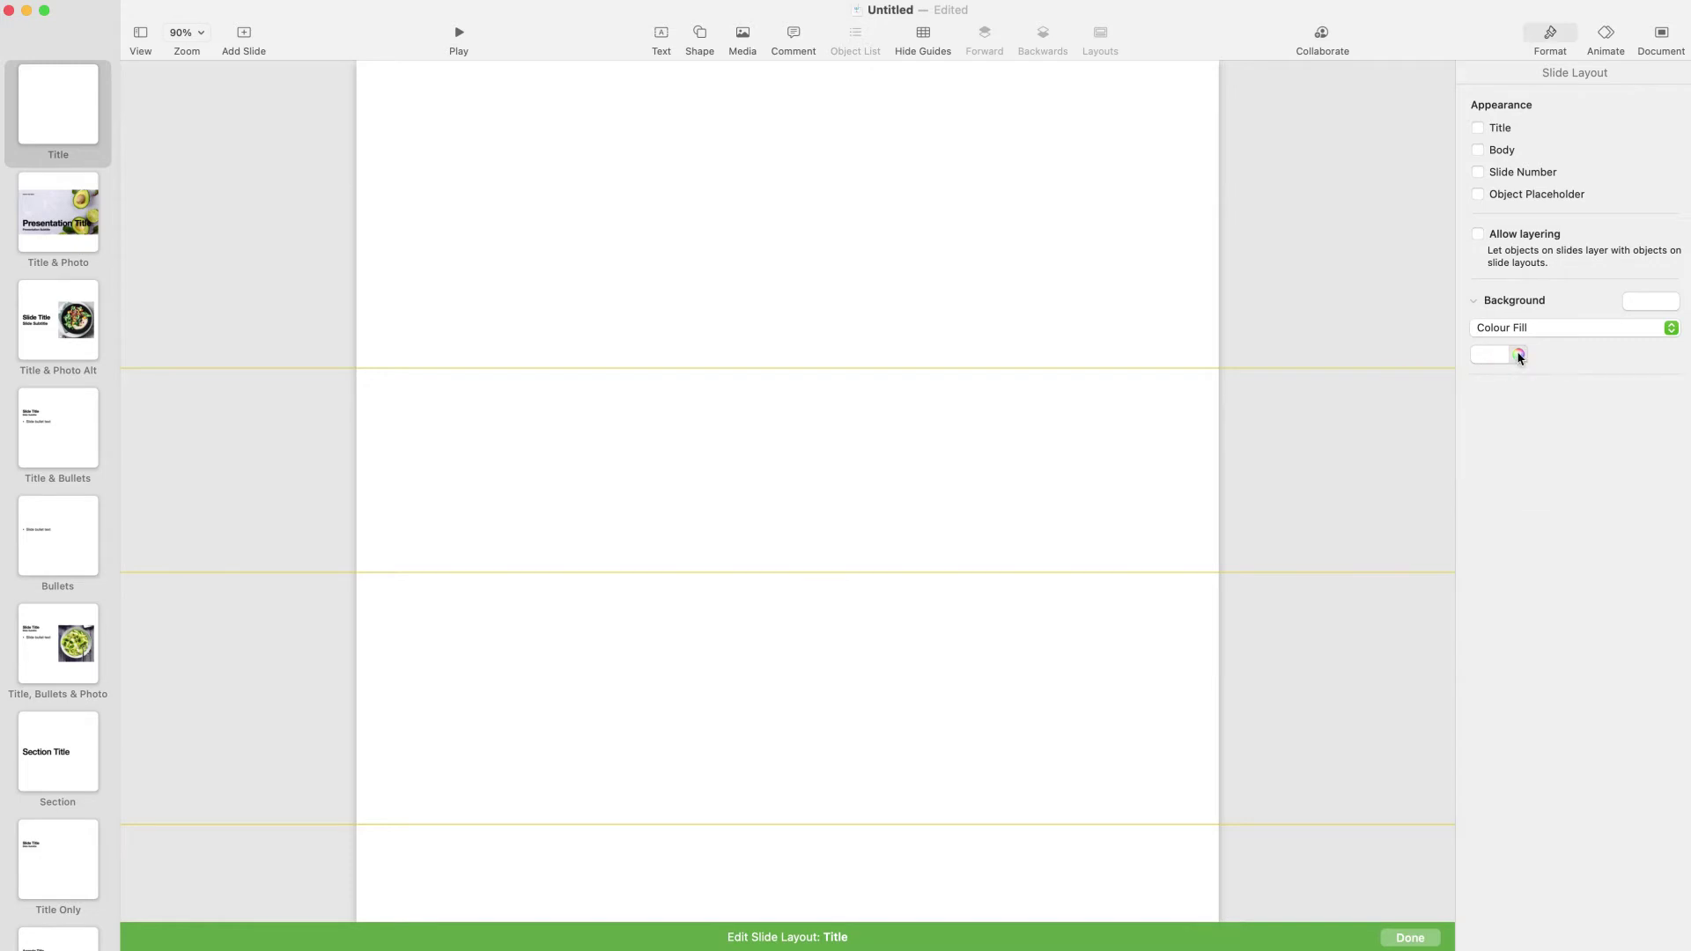
click(1518, 355)
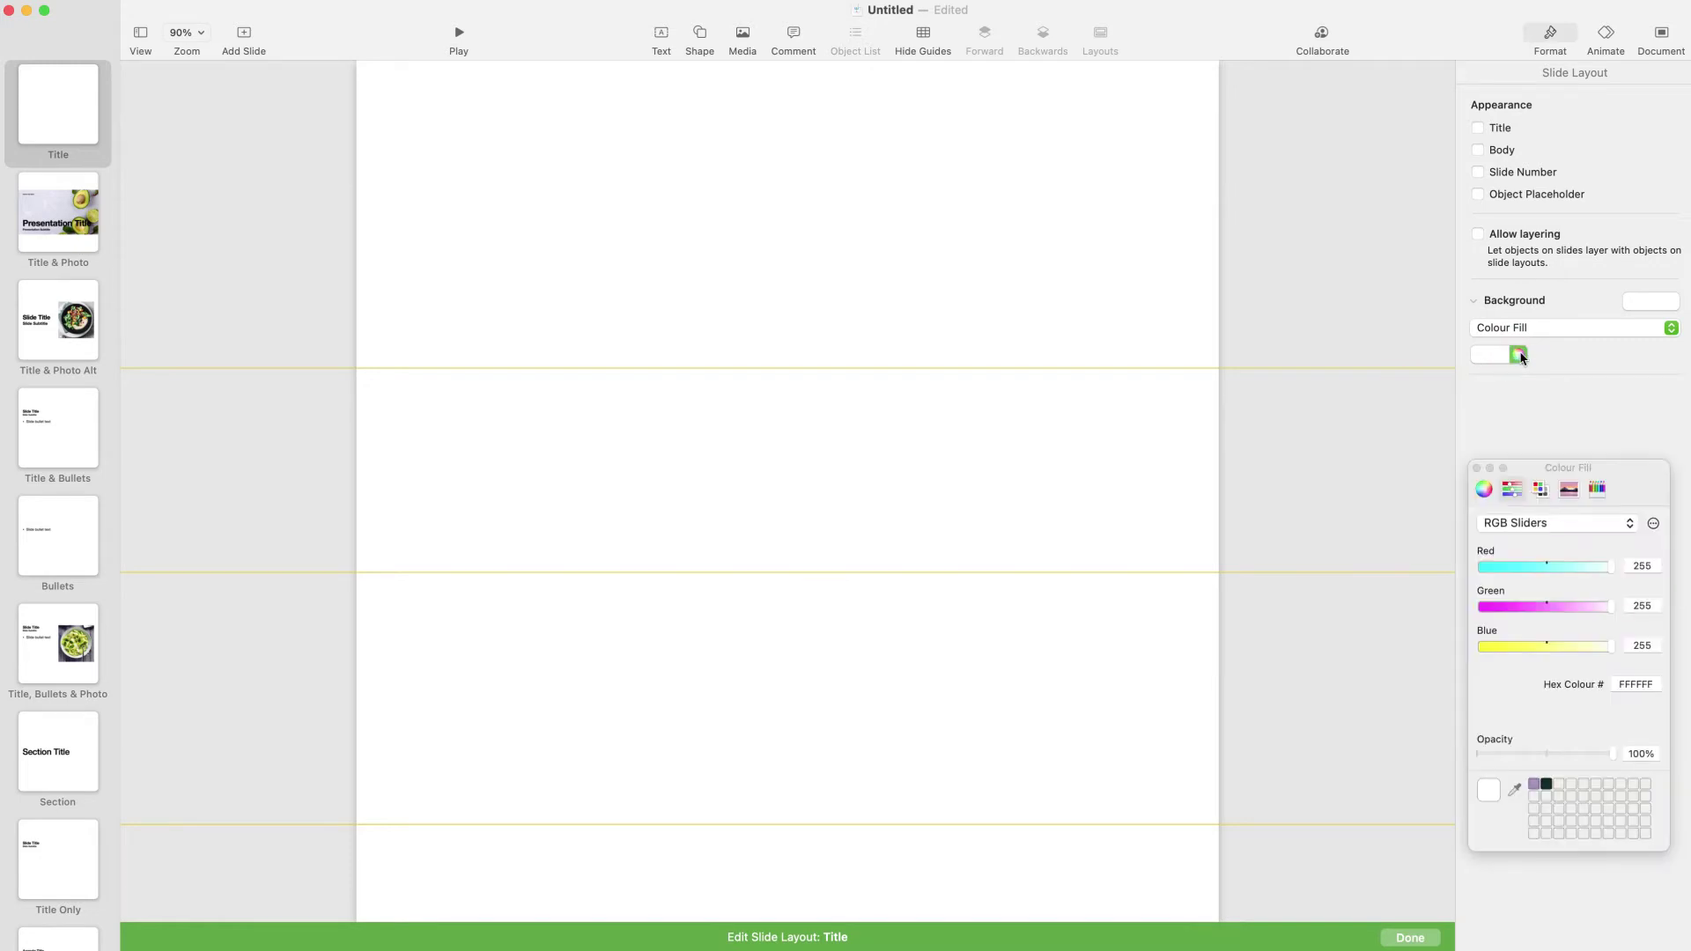
Save purple AE8DC2, dark green 003025 and cream F7EFE1 as swatches, then apply the purple to the background
double_click(1652, 684)
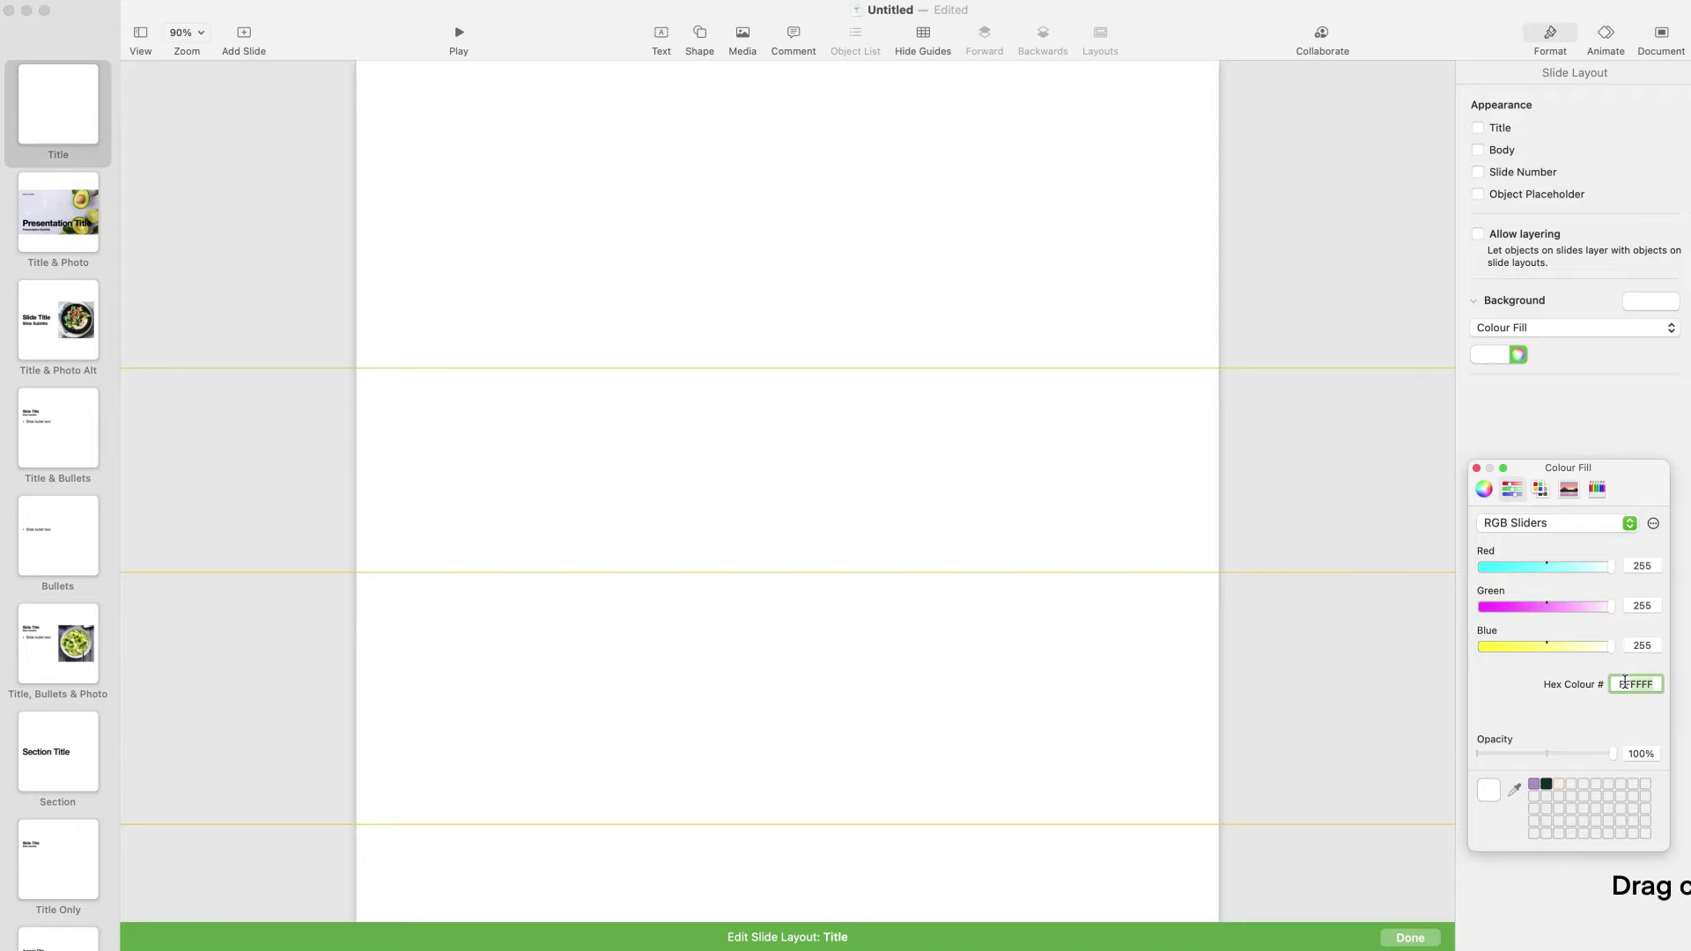
text(AE8DC2)
key(Return)
drag(1488, 790, 1558, 784)
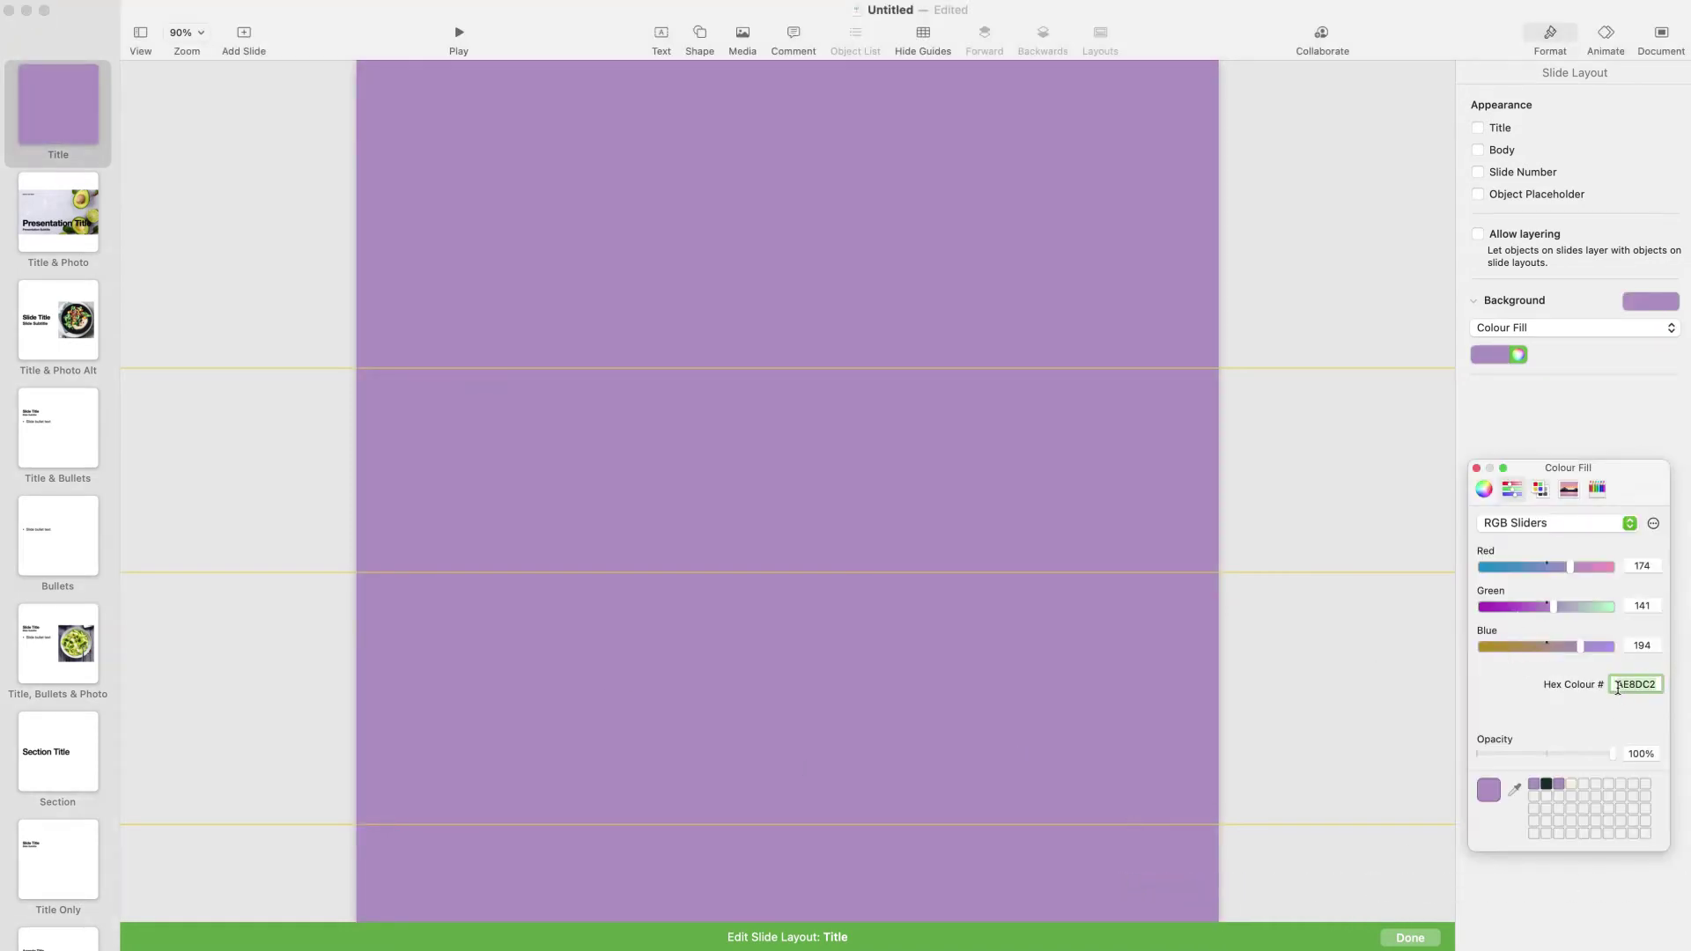
key(Return)
drag(1488, 790, 1570, 784)
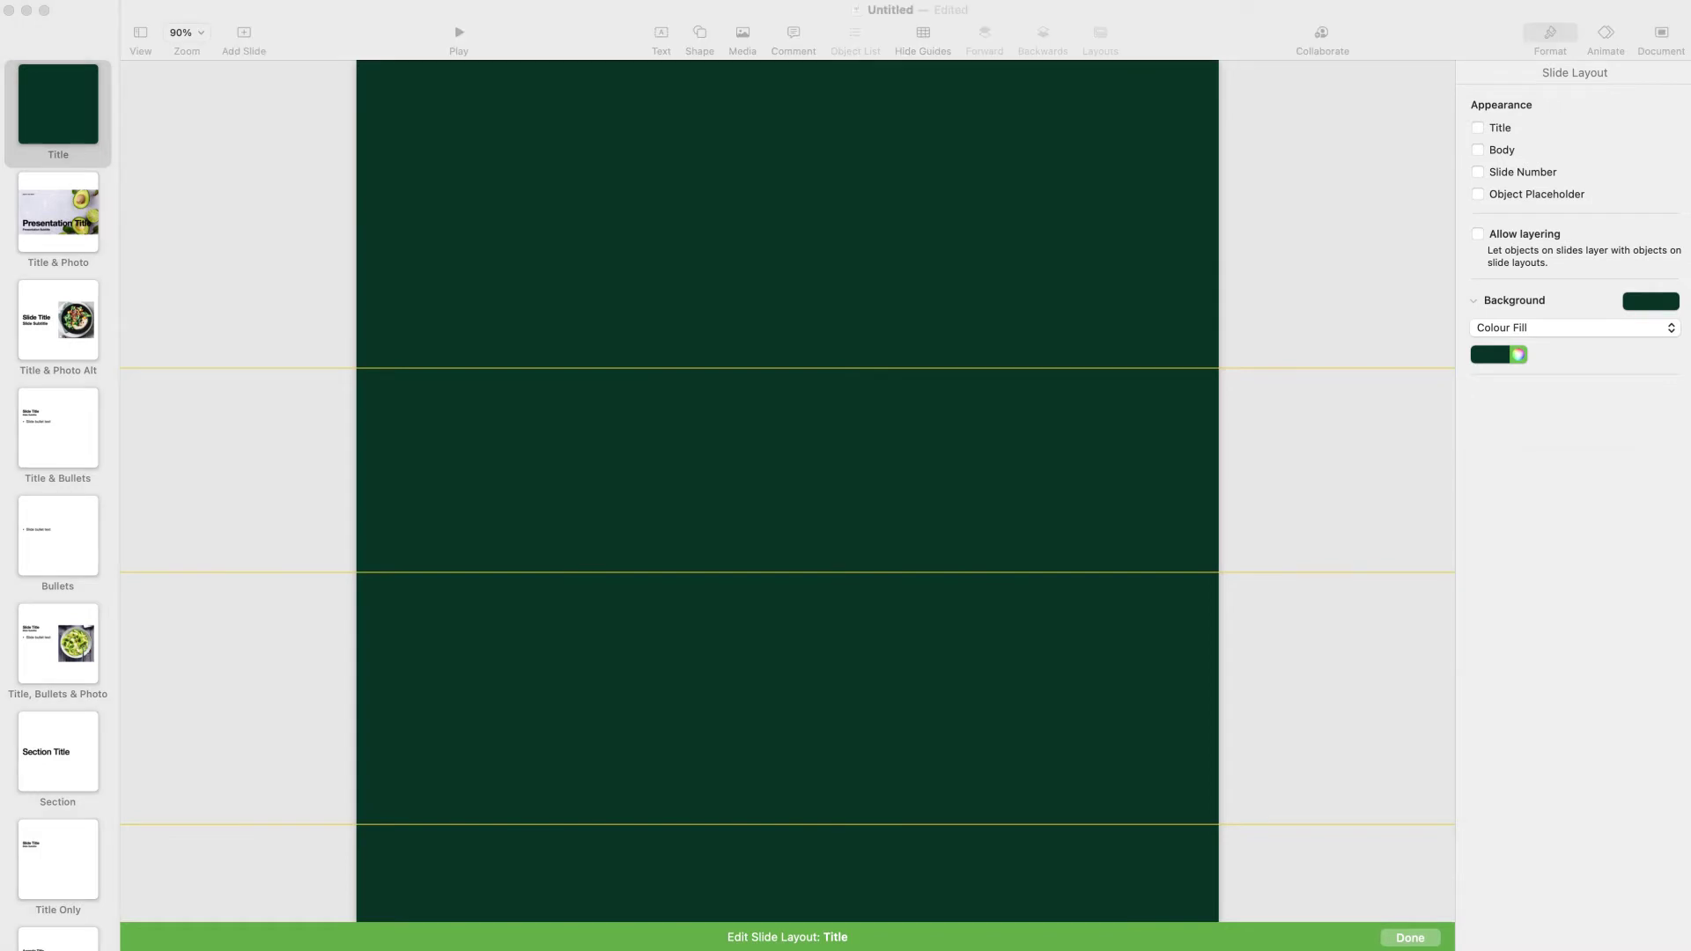
click(1631, 686)
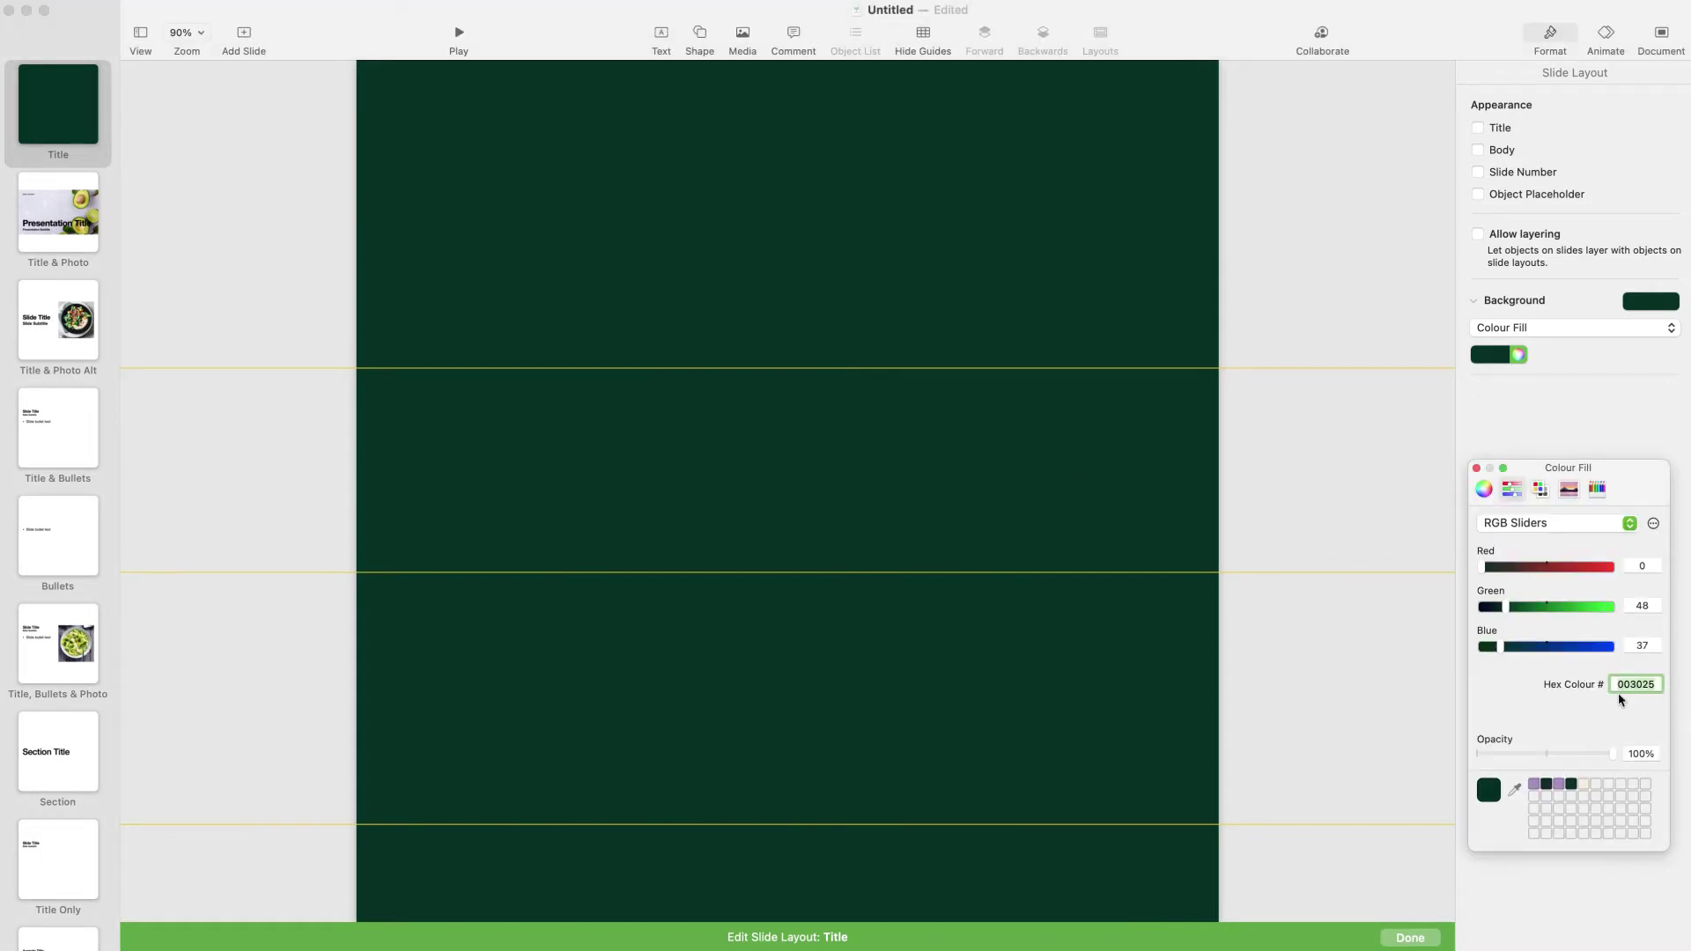
key(Return)
drag(1488, 790, 1595, 784)
click(1558, 784)
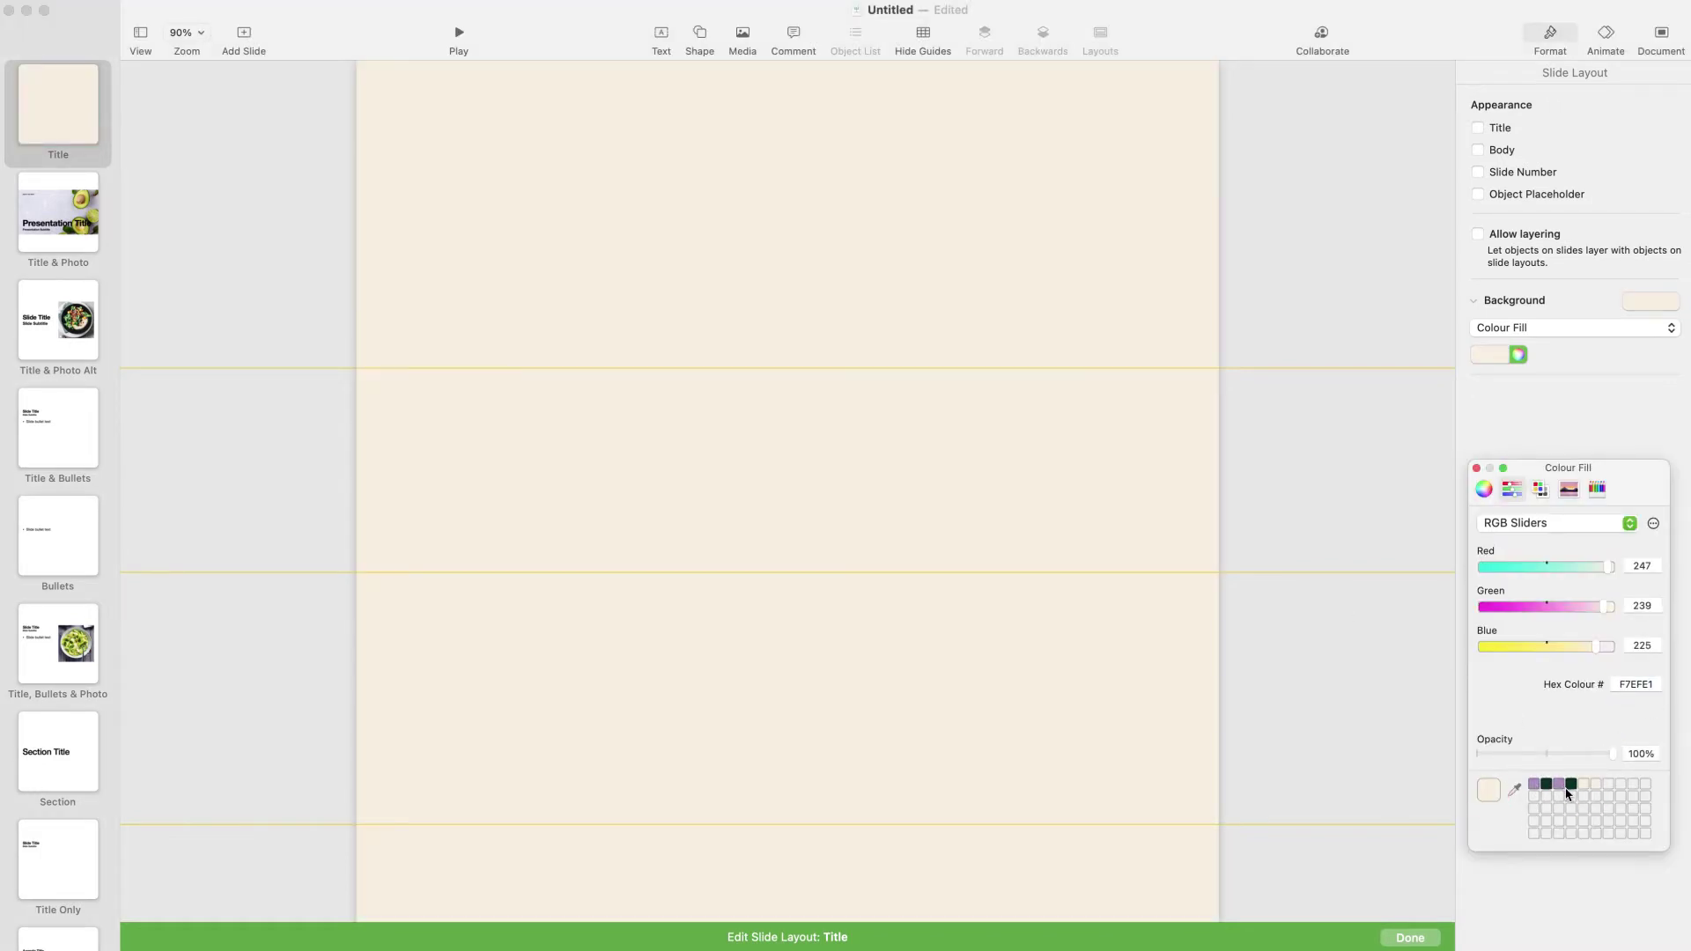
Fill the Title layout background with brickwall-background.jpg, trying Tile then settling on Stretch scaling
click(1579, 333)
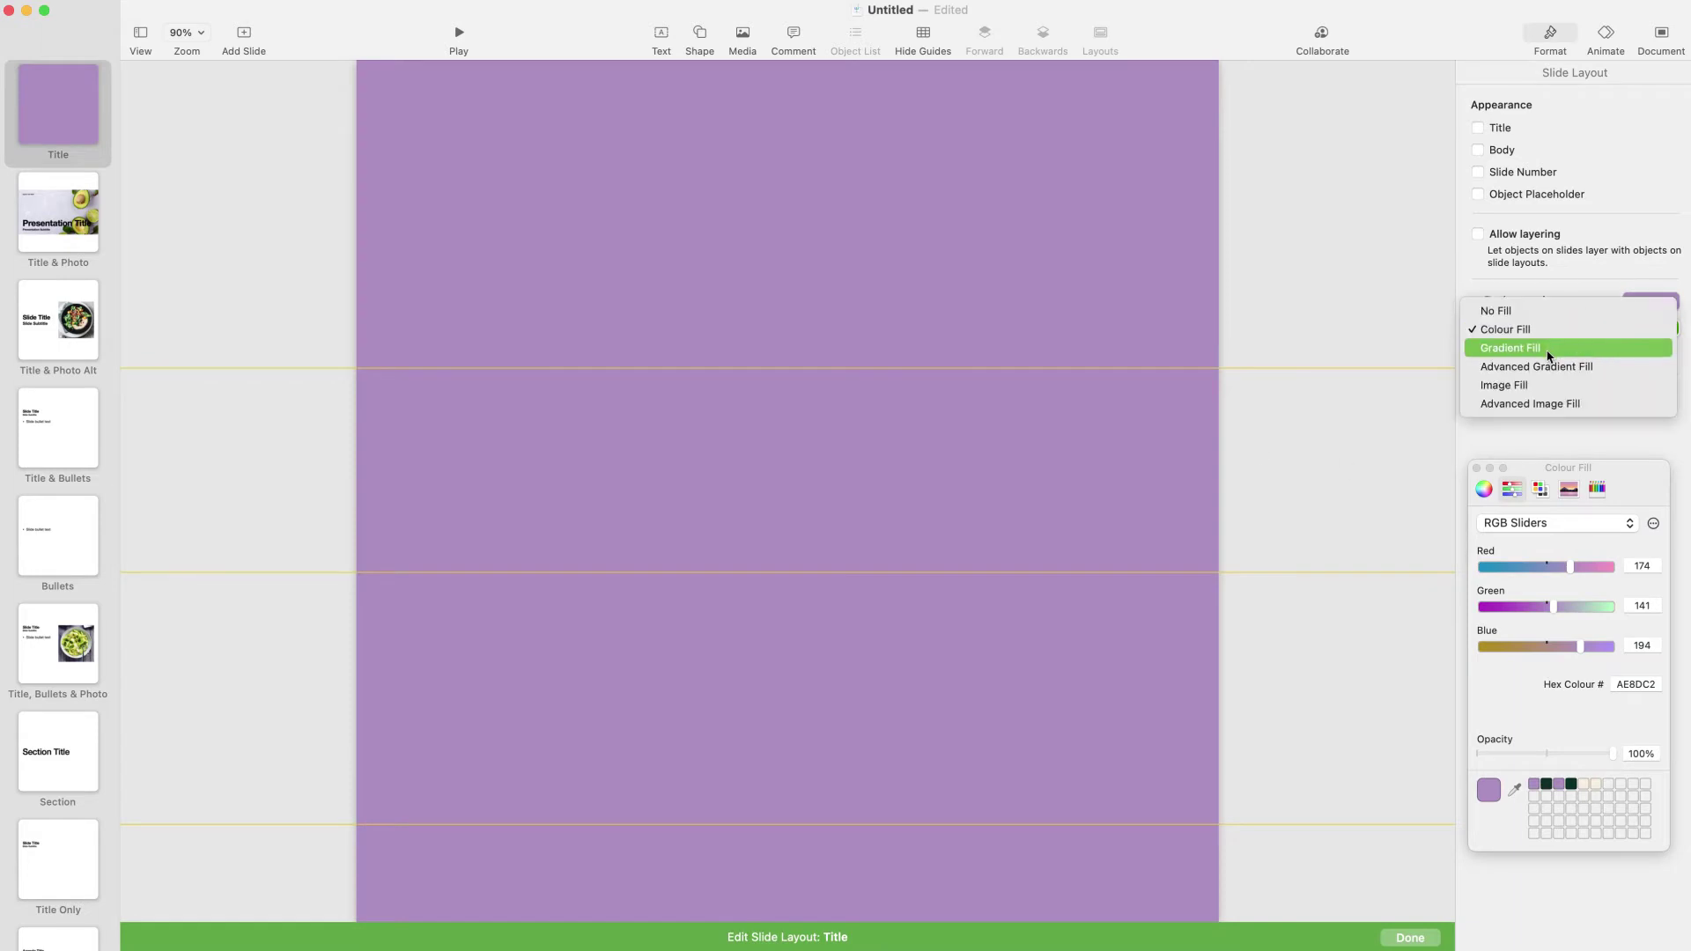
click(1530, 388)
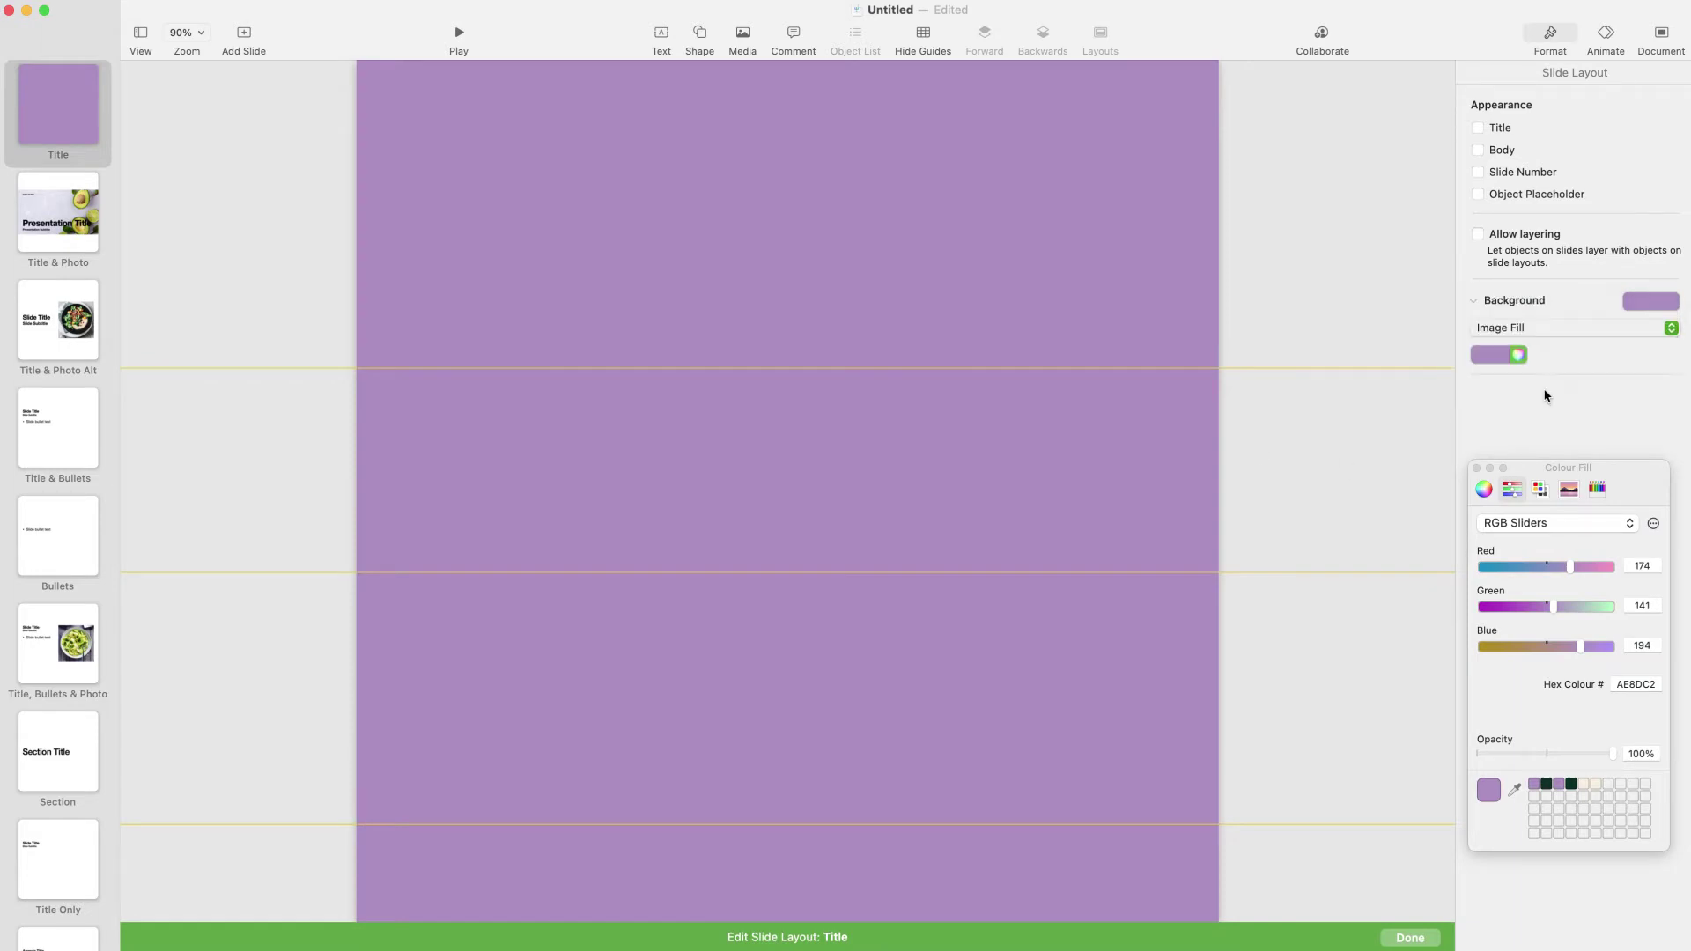
click(1605, 384)
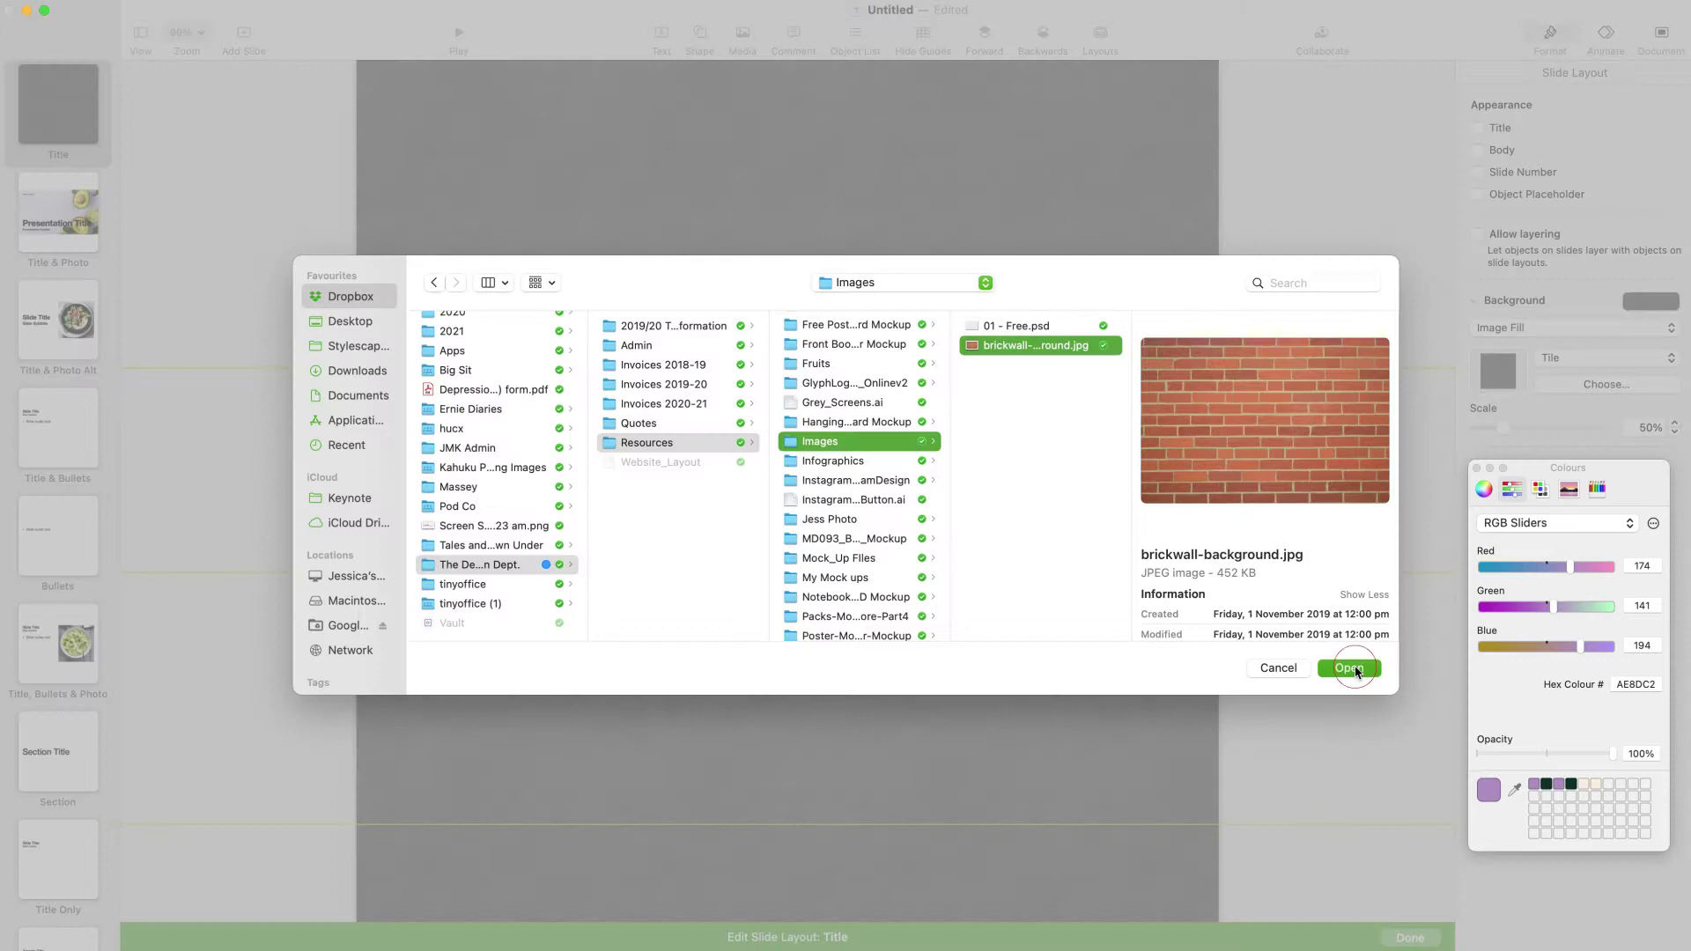
click(1340, 668)
click(1612, 359)
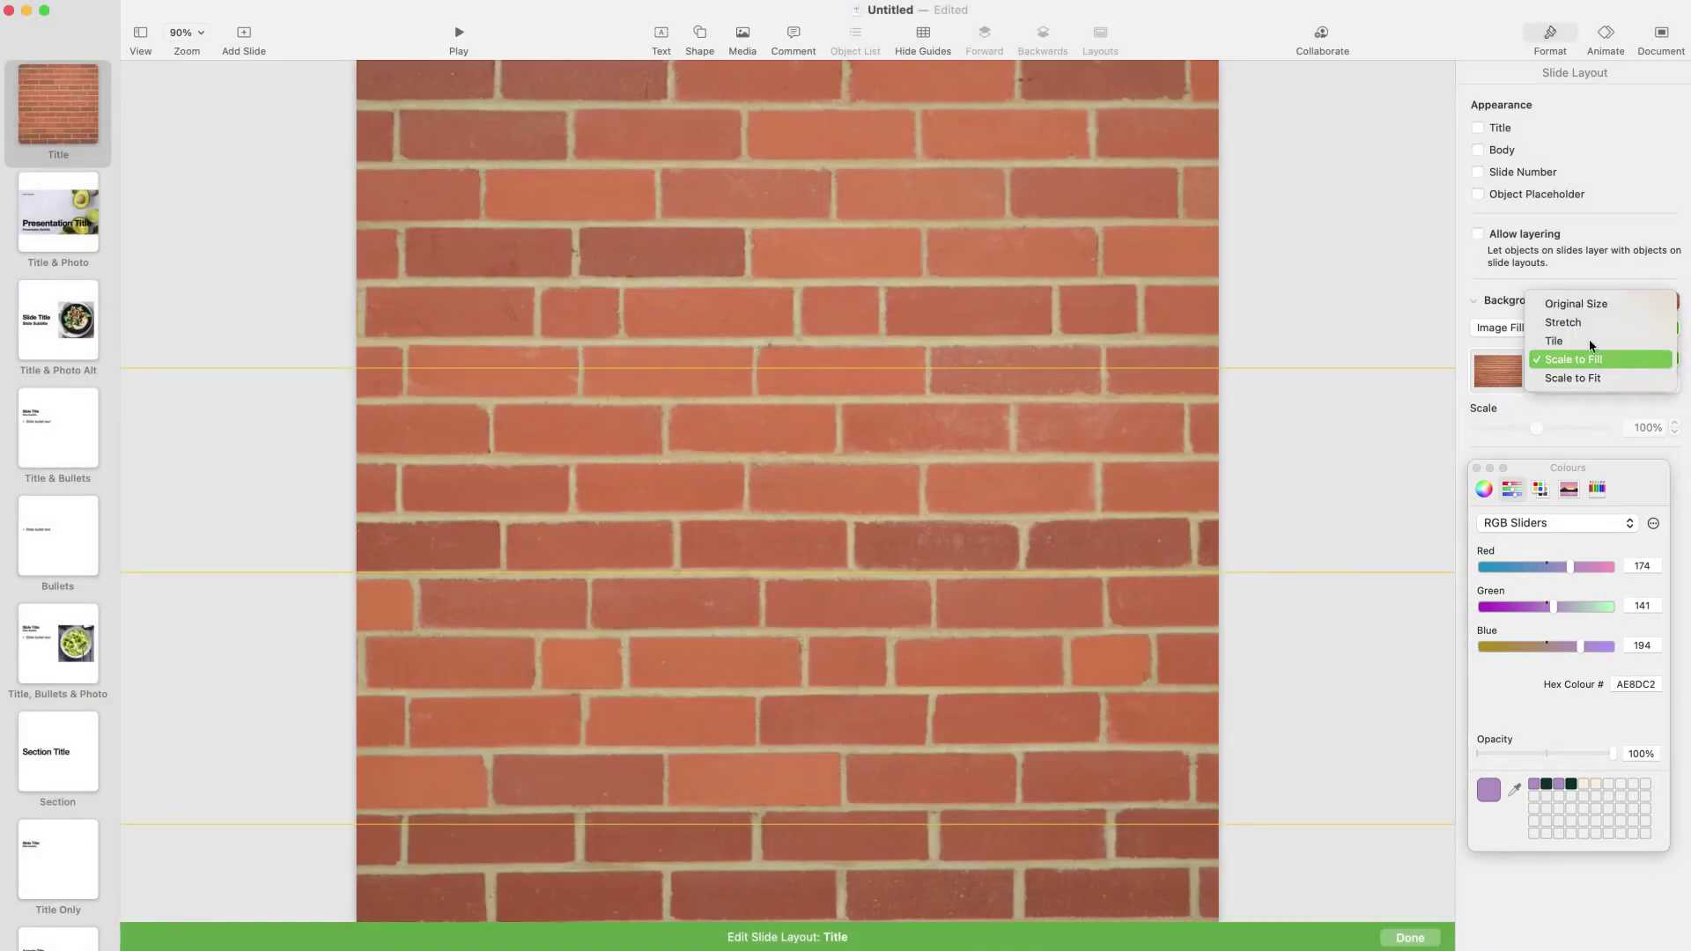
click(1585, 339)
click(1611, 360)
click(1578, 341)
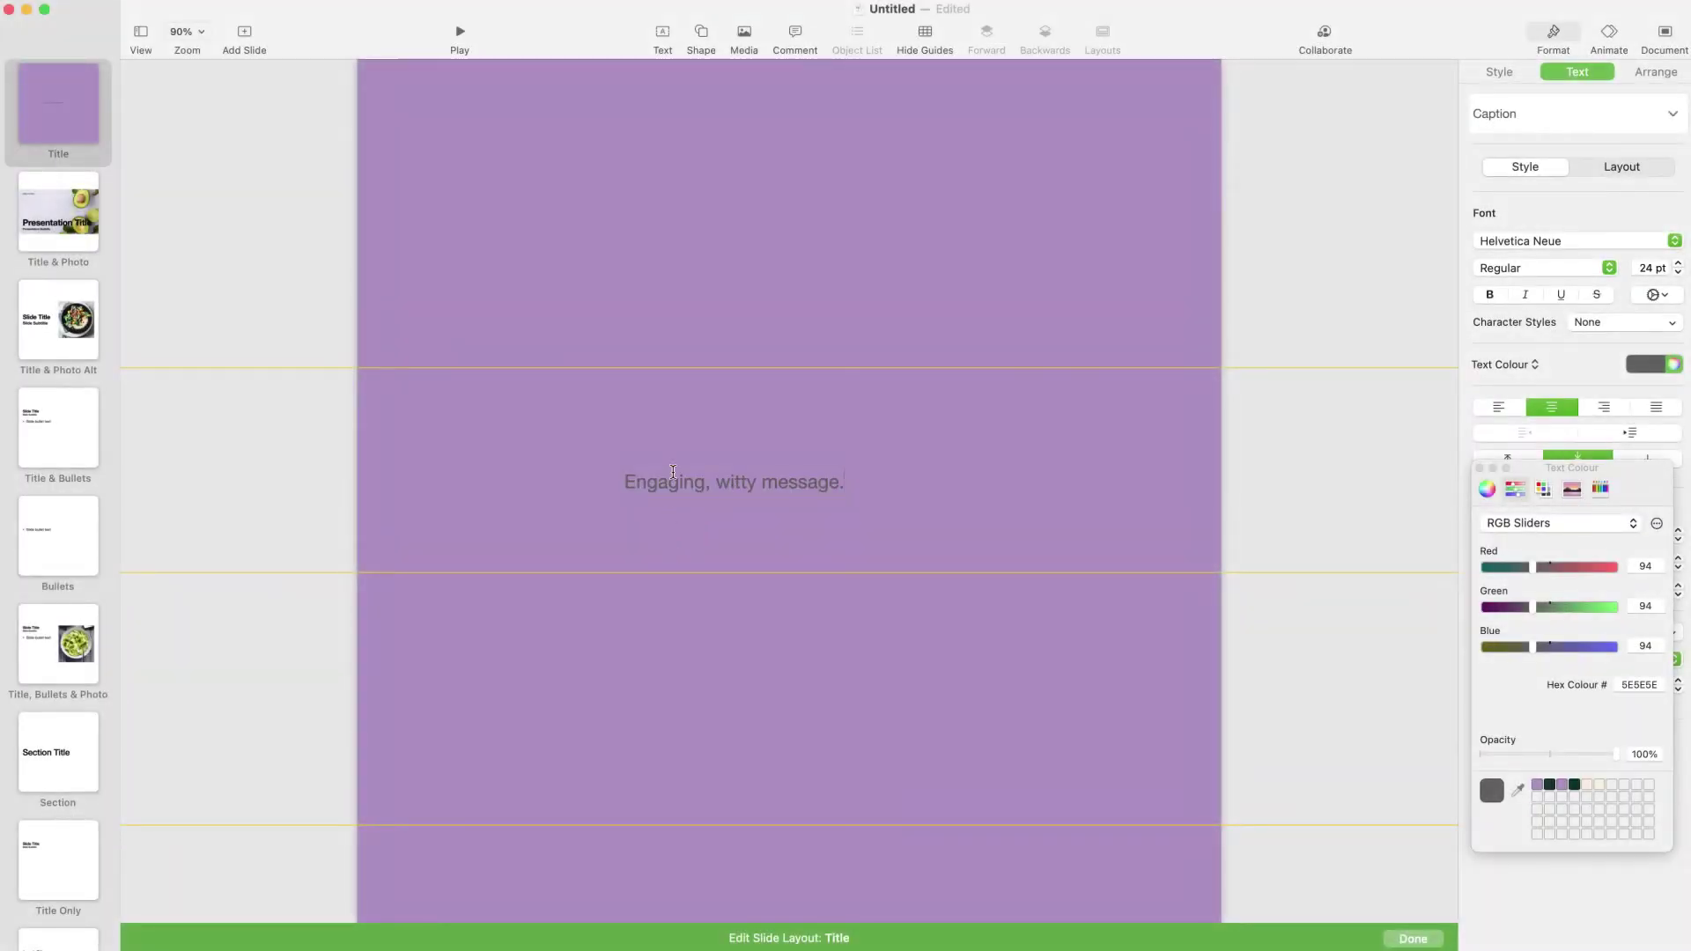
Apply the Title paragraph style to 'Engaging, witty message.' and move its box left and up
drag(624, 482, 945, 483)
click(1601, 107)
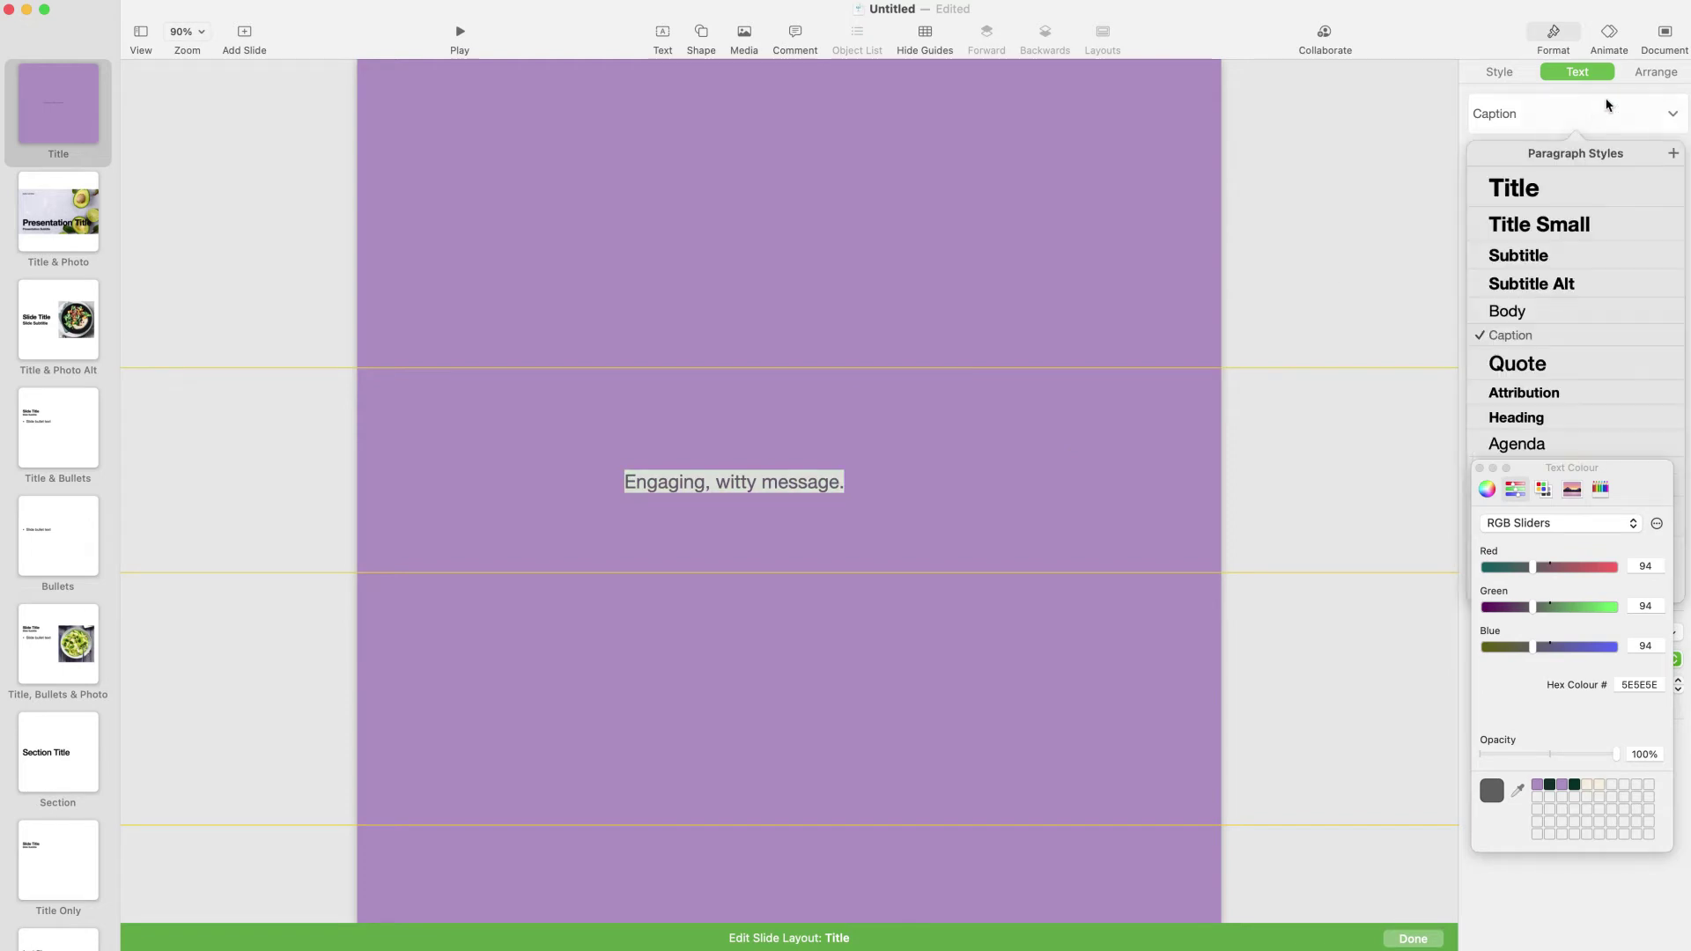
click(1563, 188)
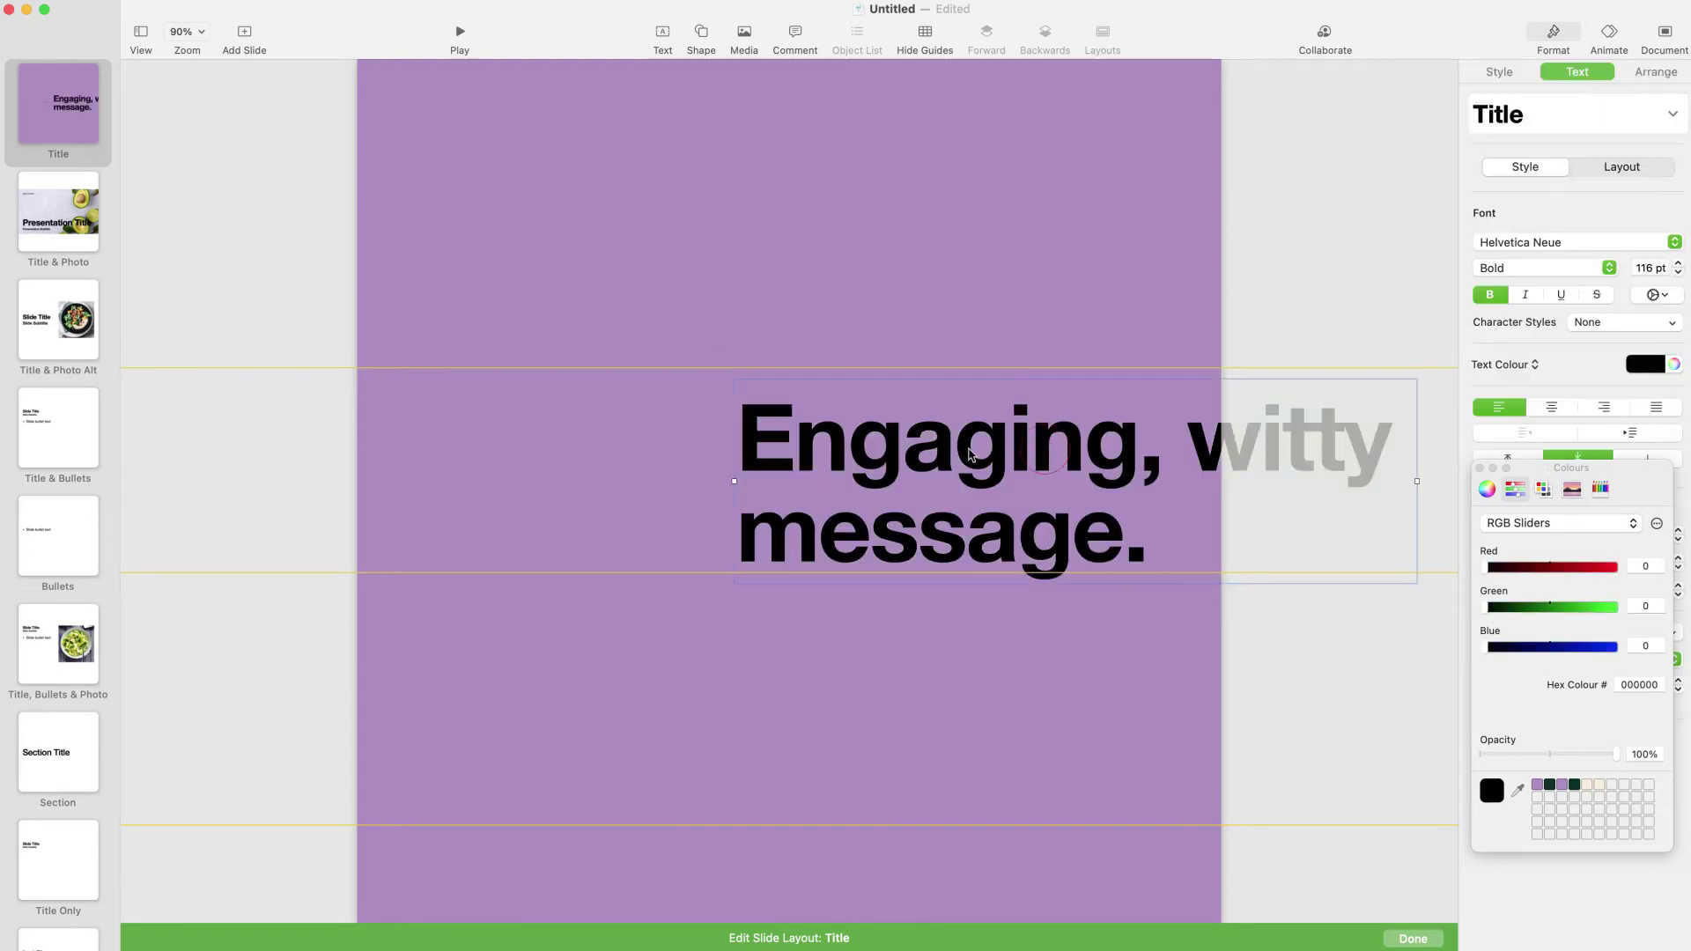
drag(736, 483, 491, 475)
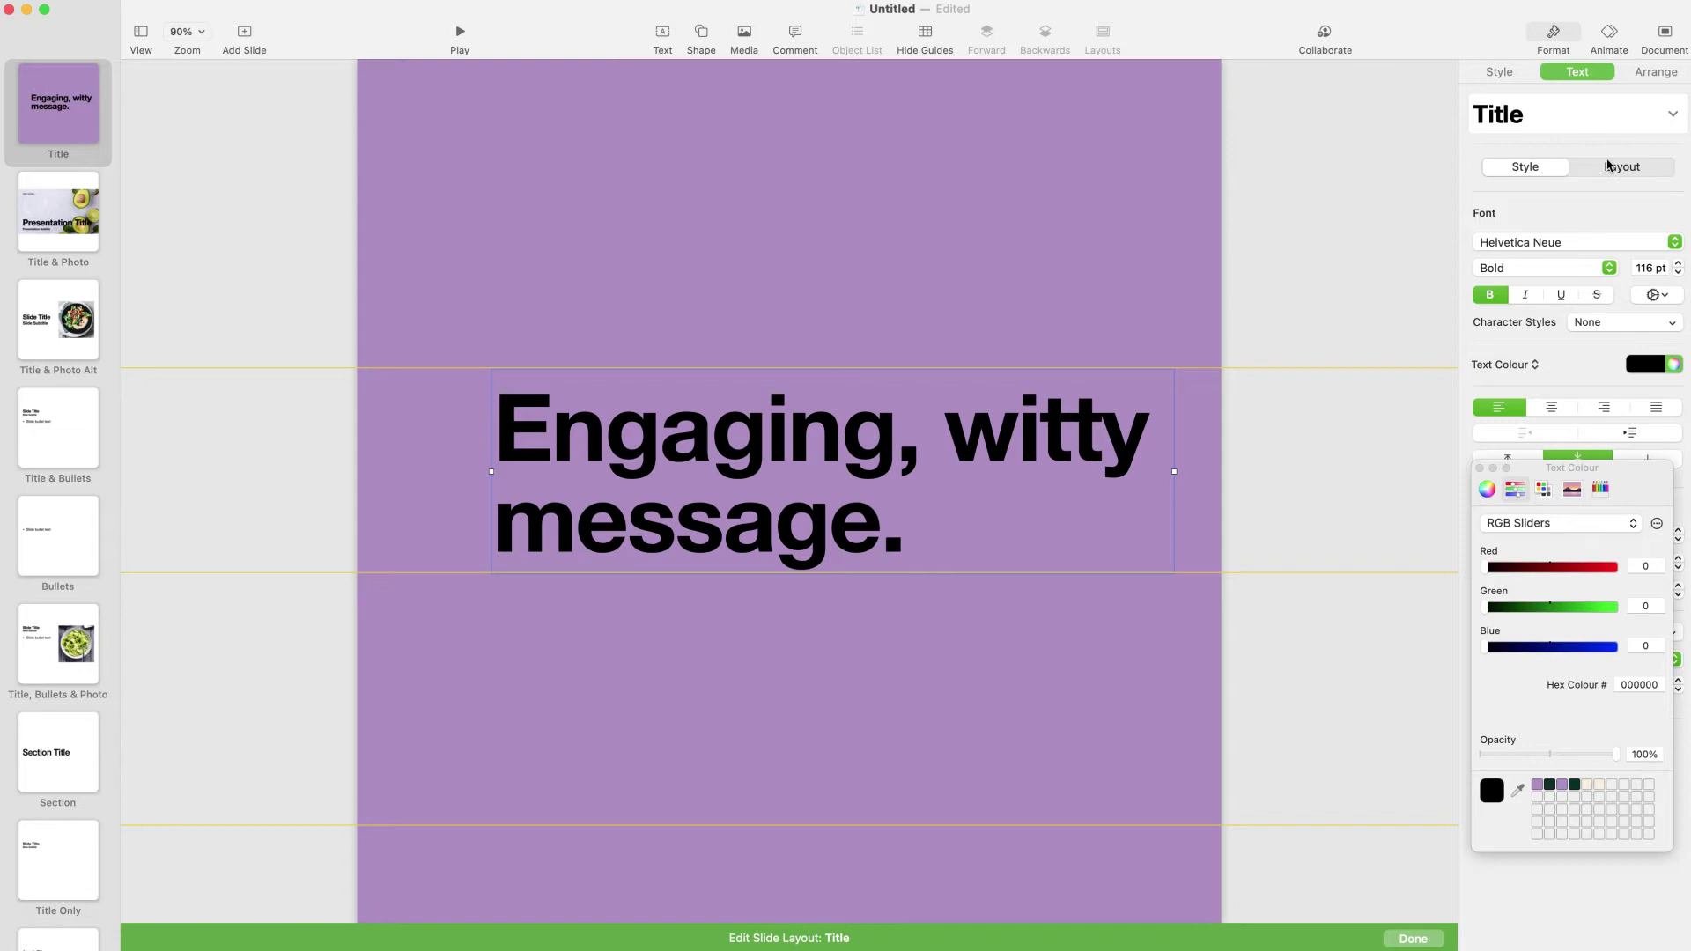
Set the message to Georgia Regular 74 pt, widen it to one line and centre it on the guide
click(1601, 241)
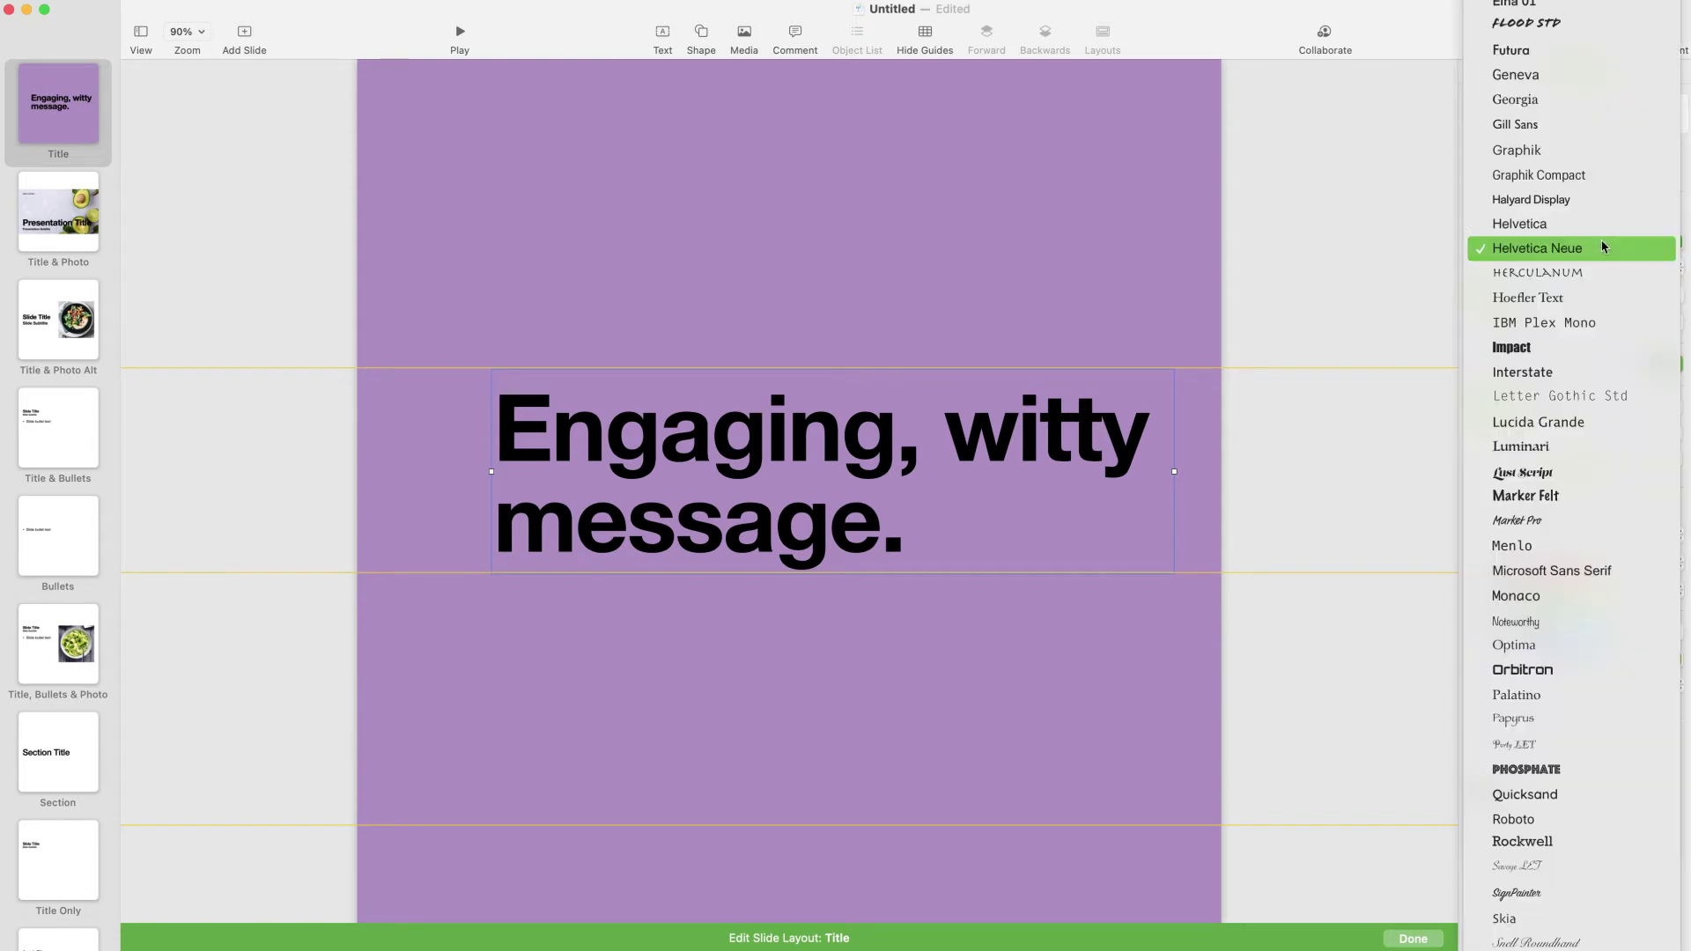
click(1580, 99)
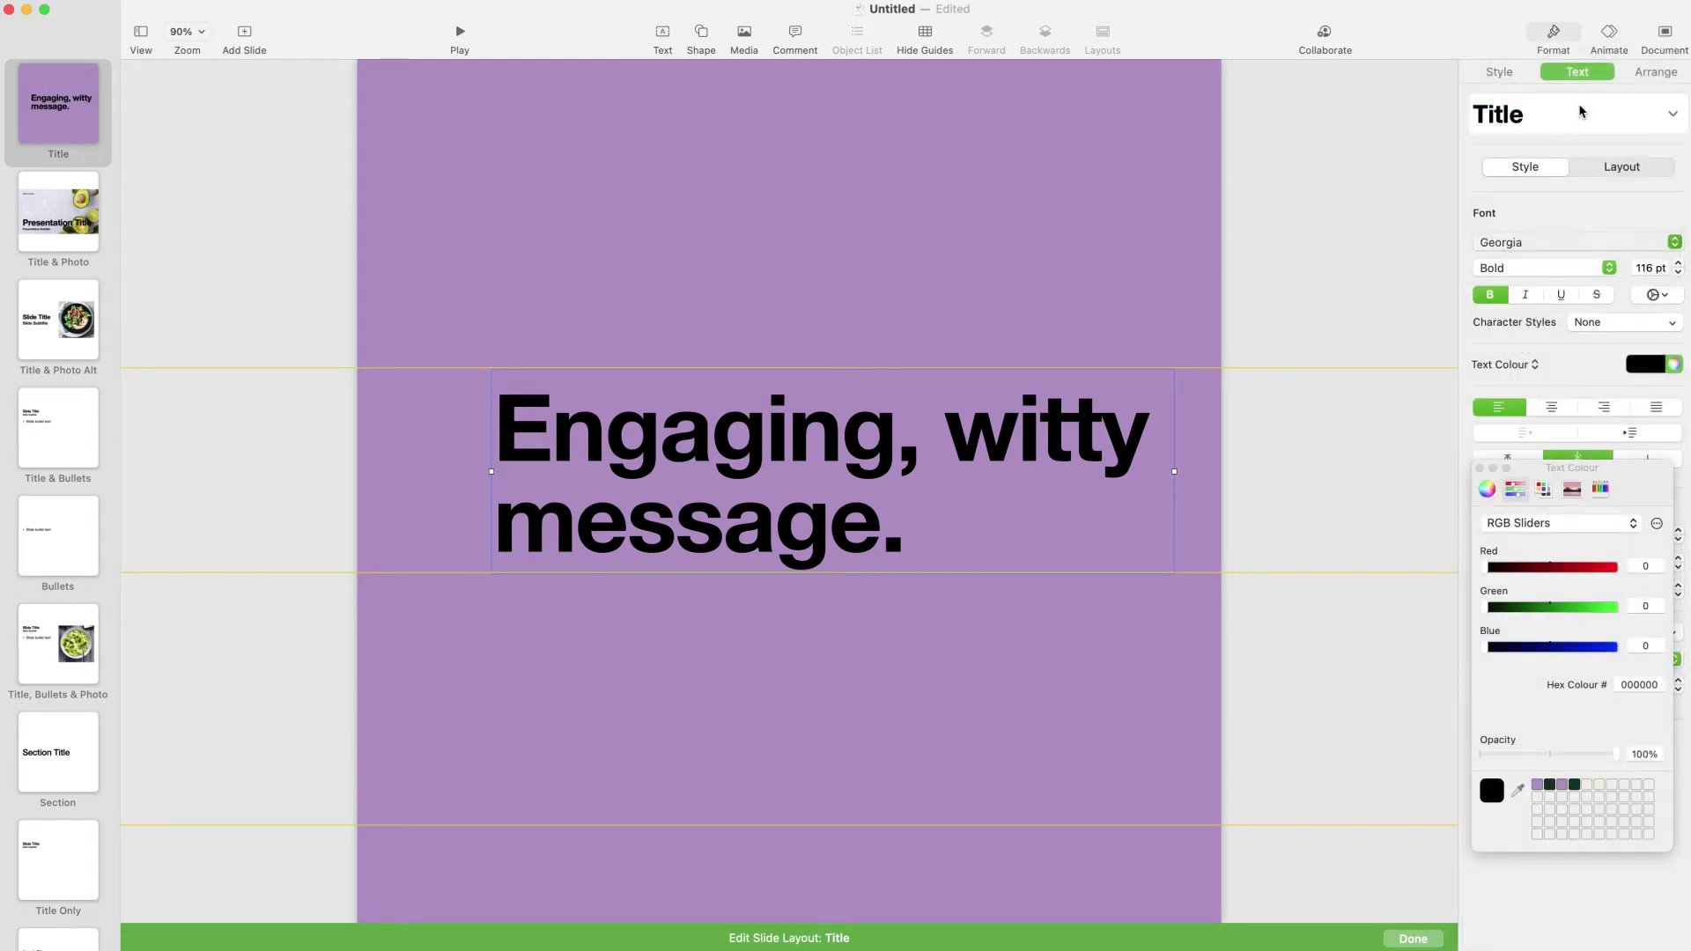
click(1555, 268)
click(1555, 224)
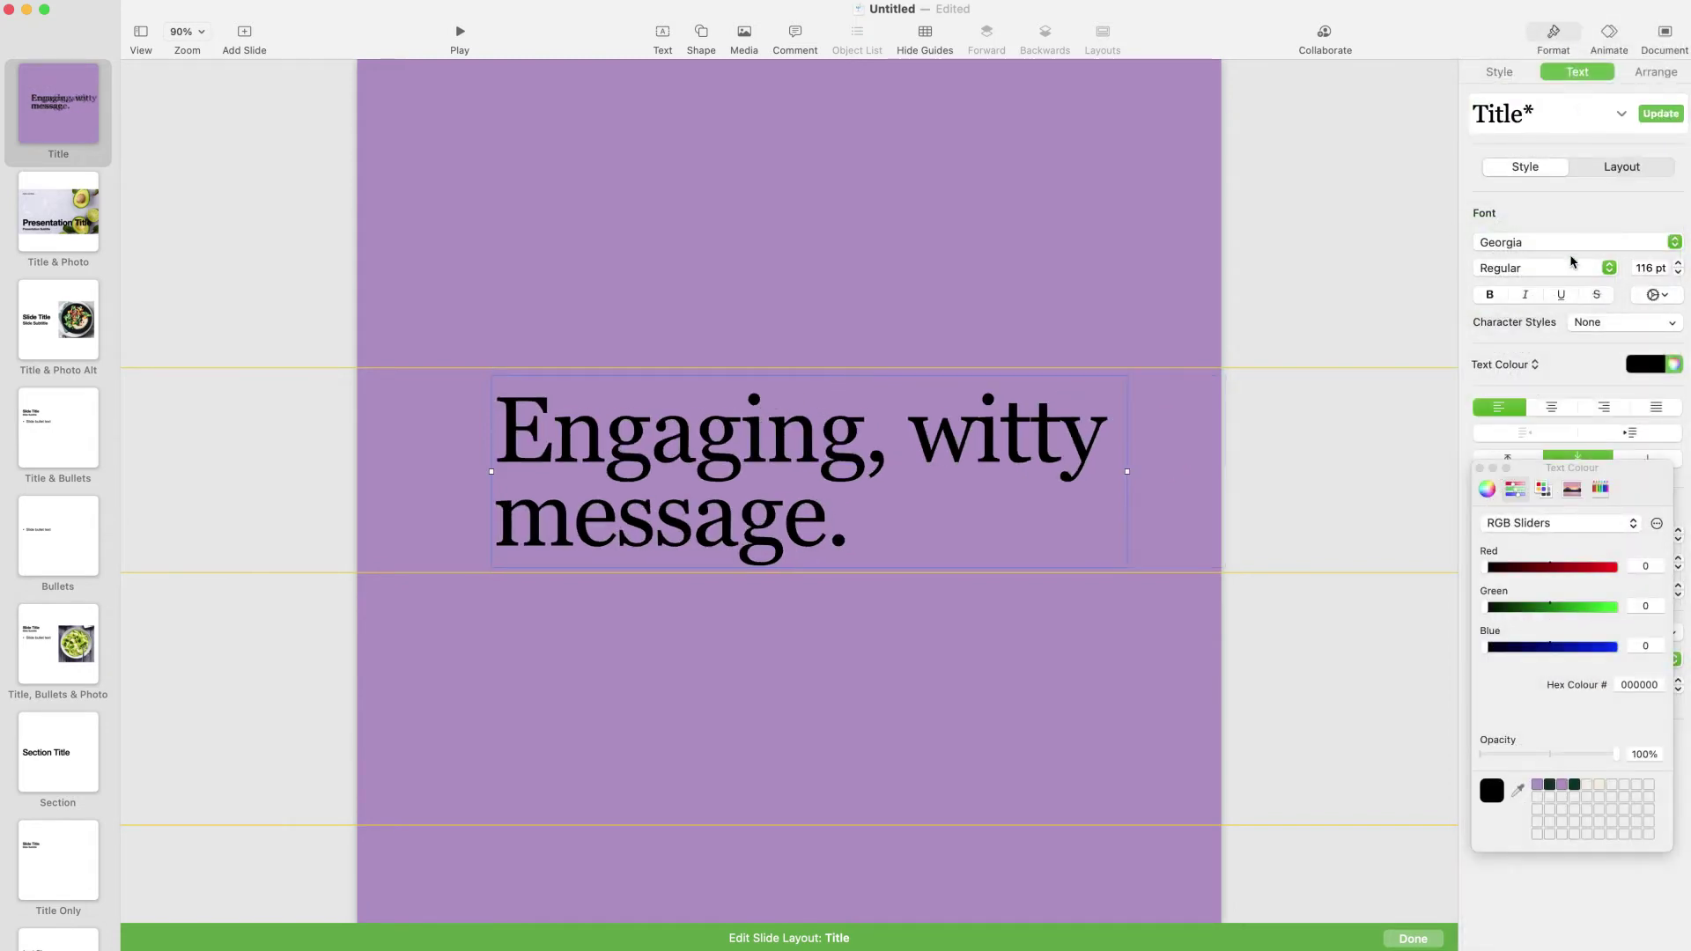
double_click(1647, 266)
text(1)
drag(1127, 471, 1347, 471)
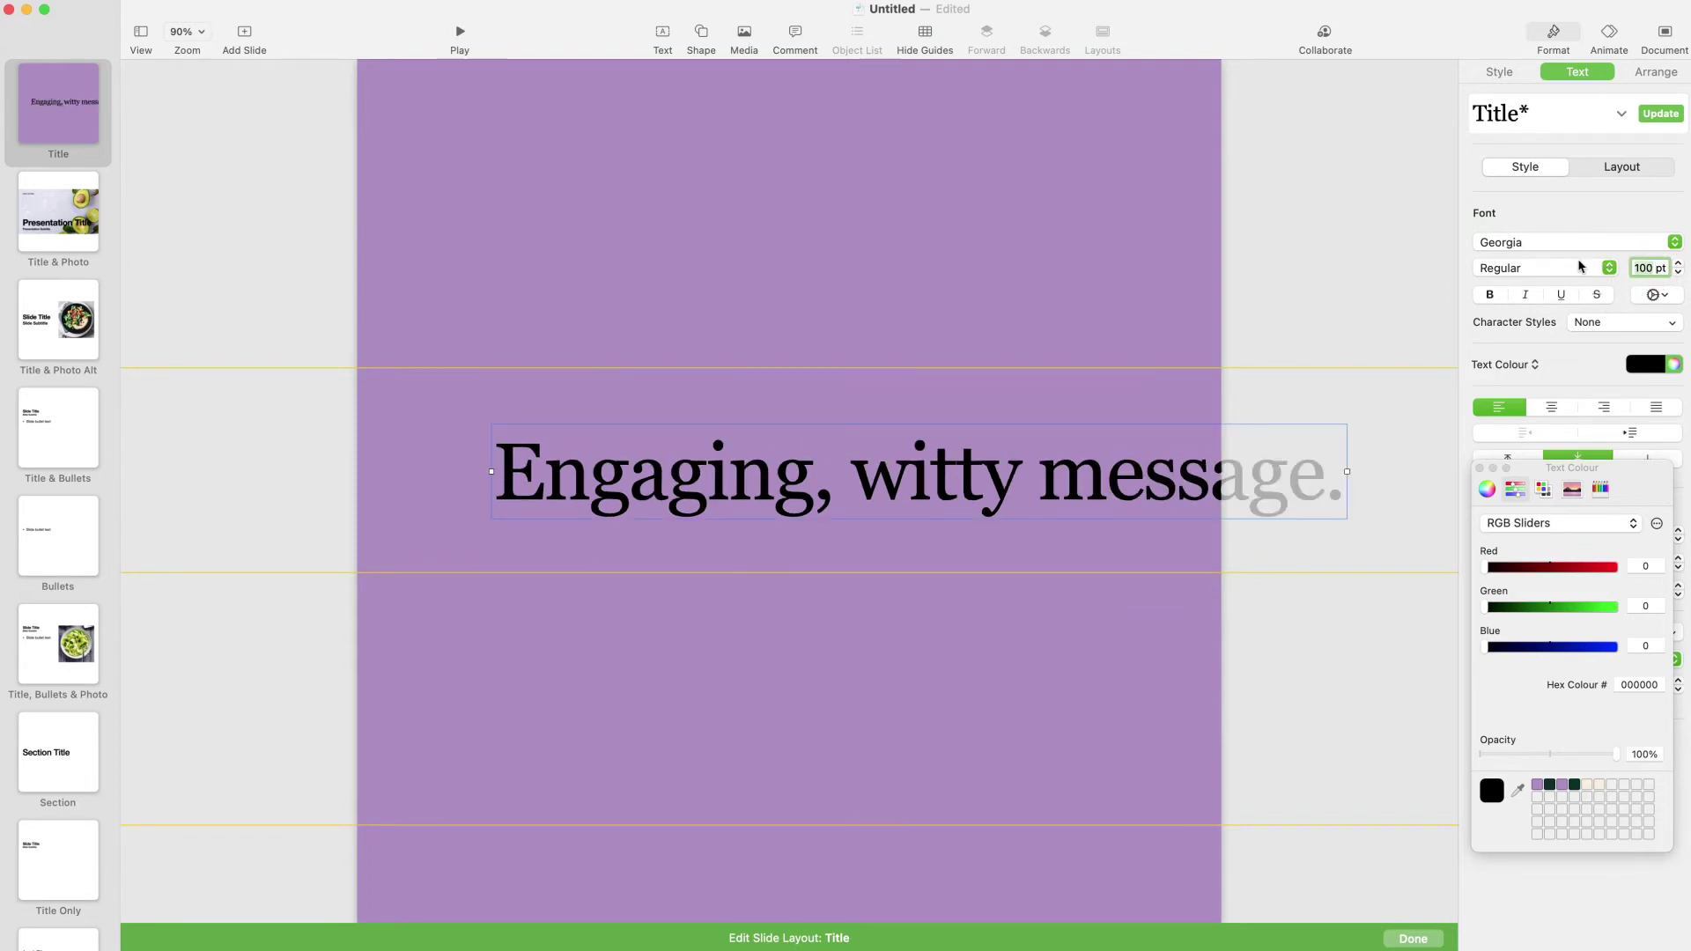
text(80)
key(Return)
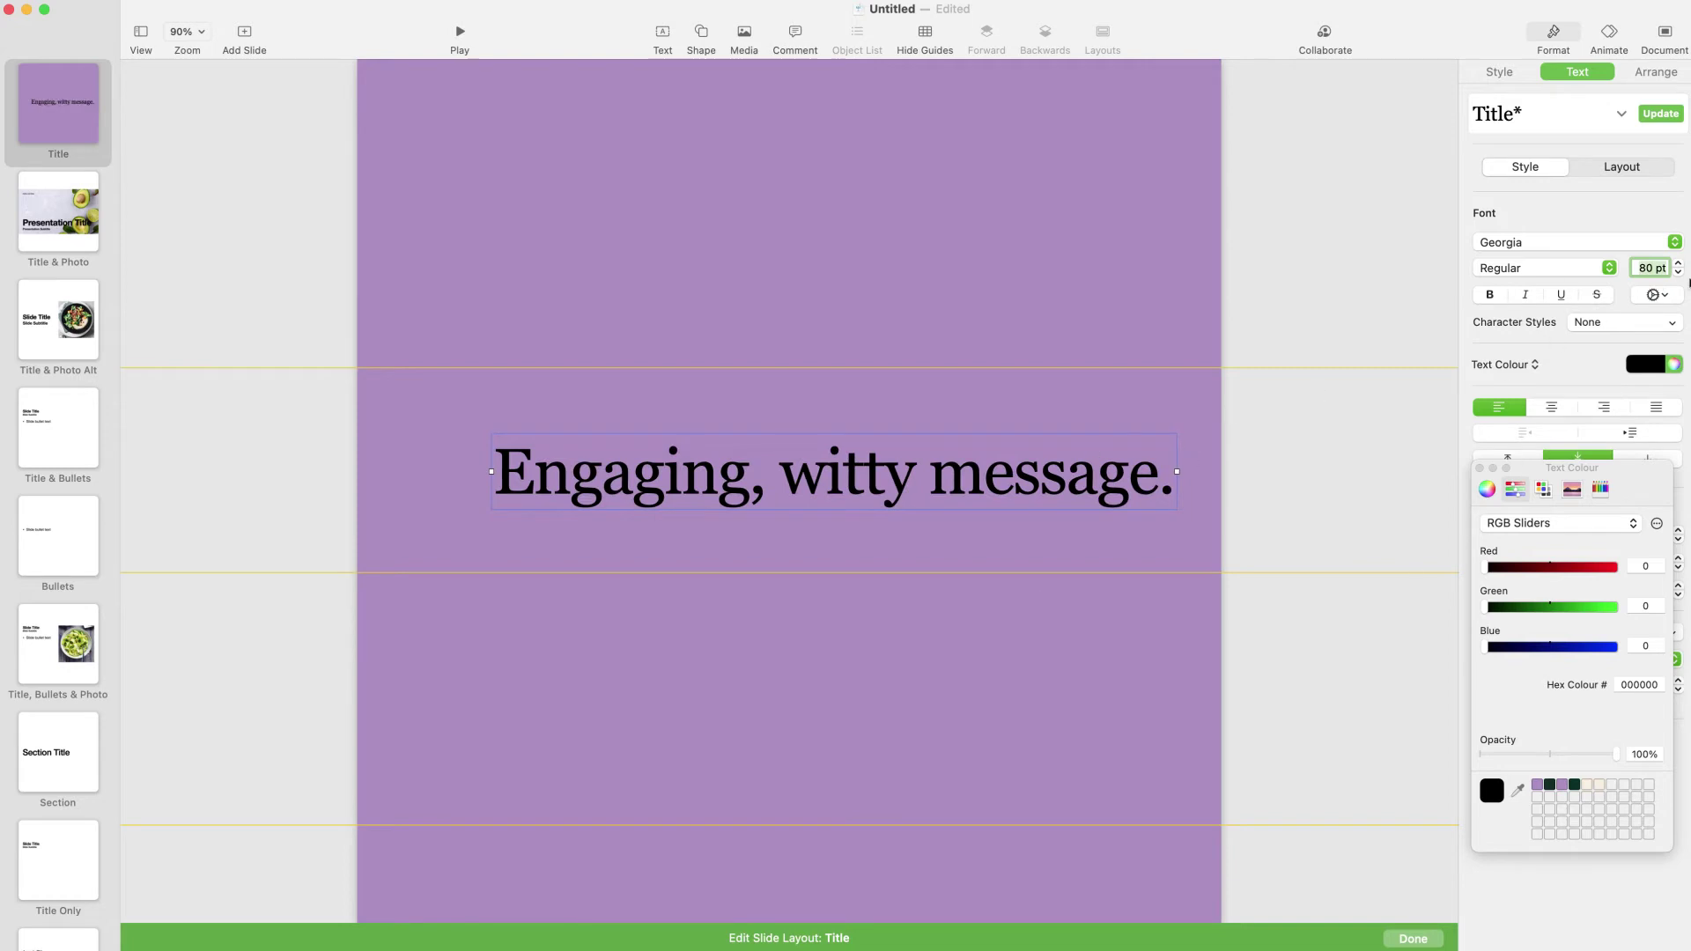
click(1678, 273)
drag(896, 494, 878, 500)
Update the Title paragraph style from the Georgia 74 pt headline and close the Text Colour window
click(765, 499)
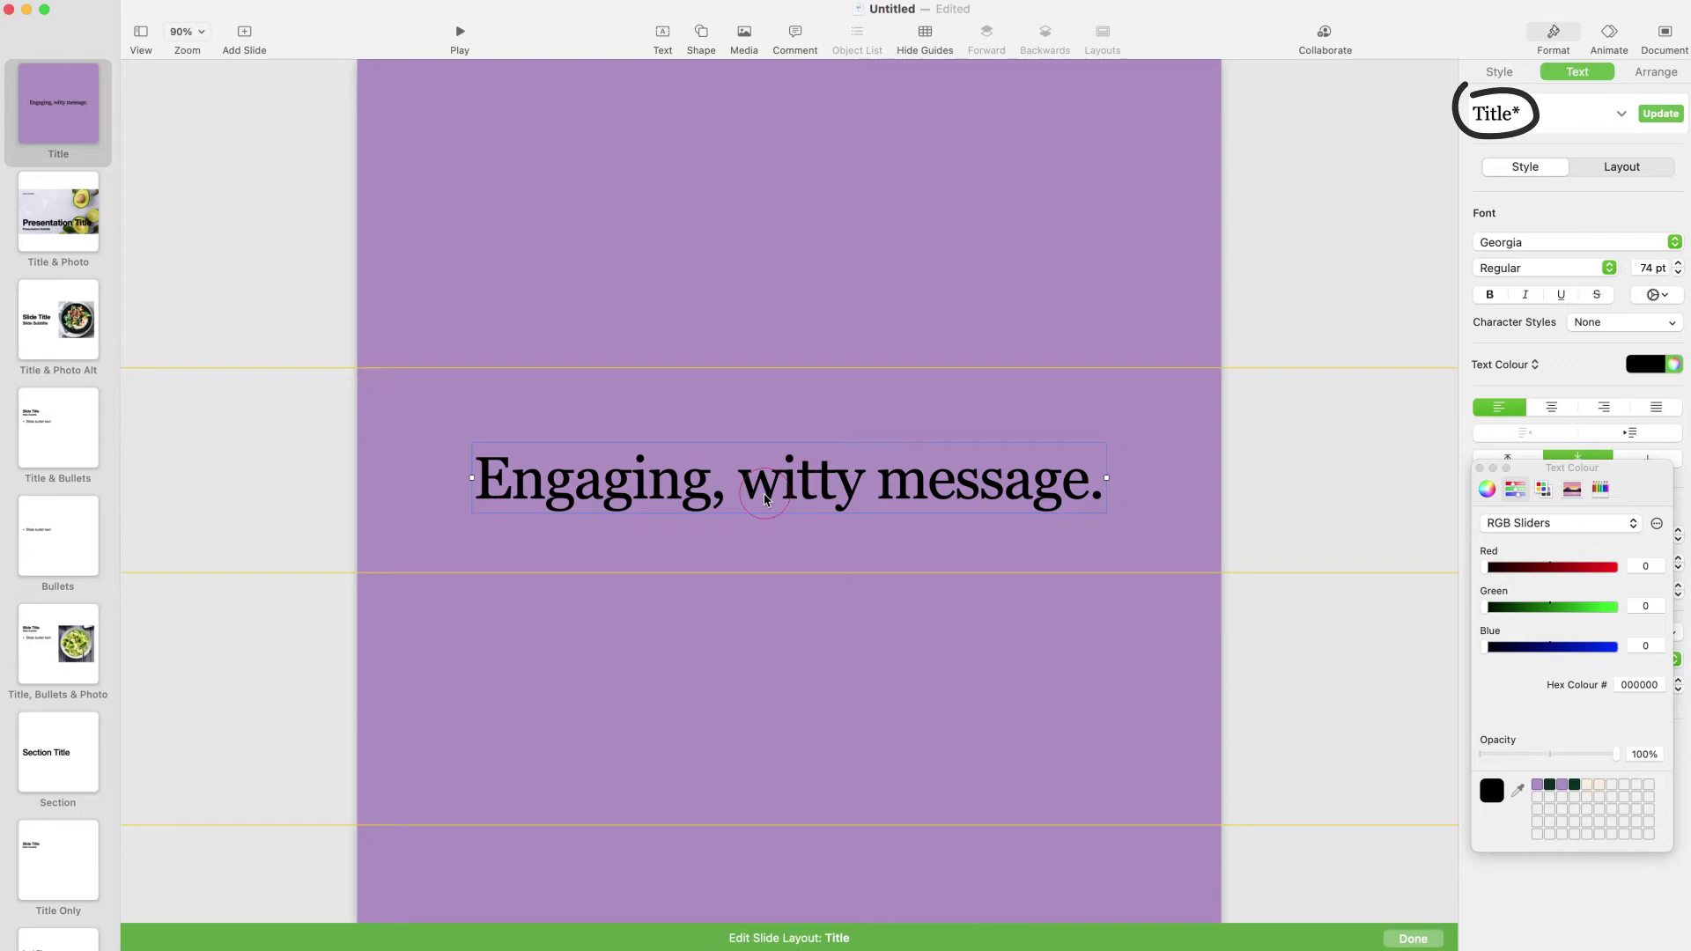
drag(953, 491, 951, 489)
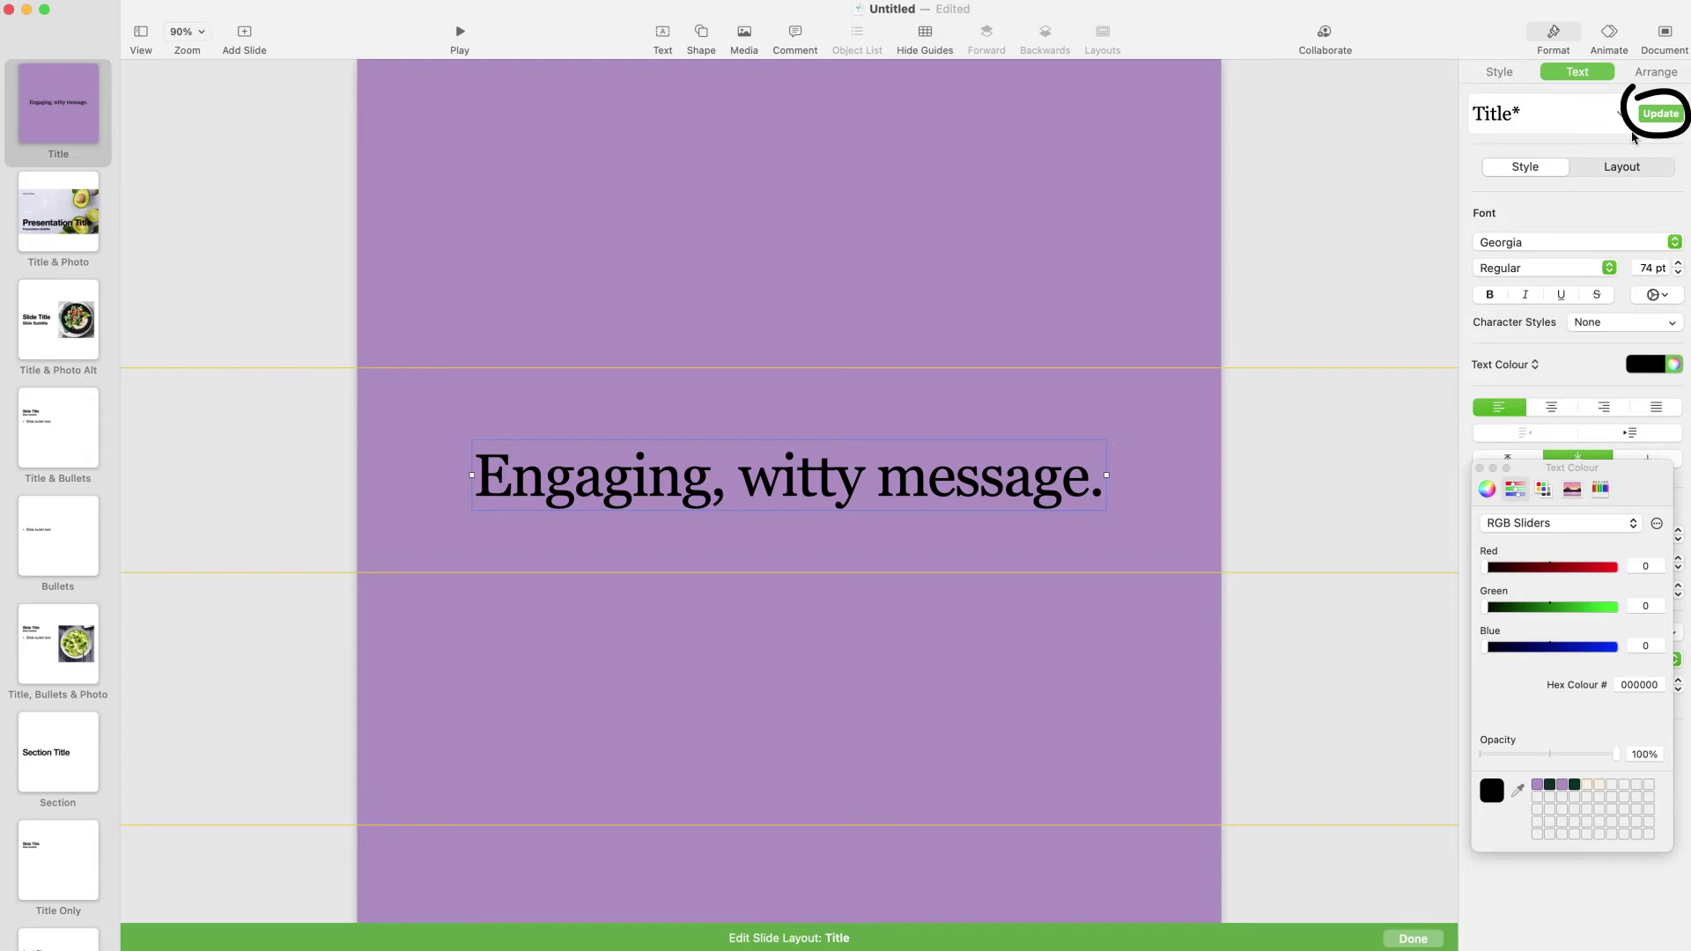
click(1660, 116)
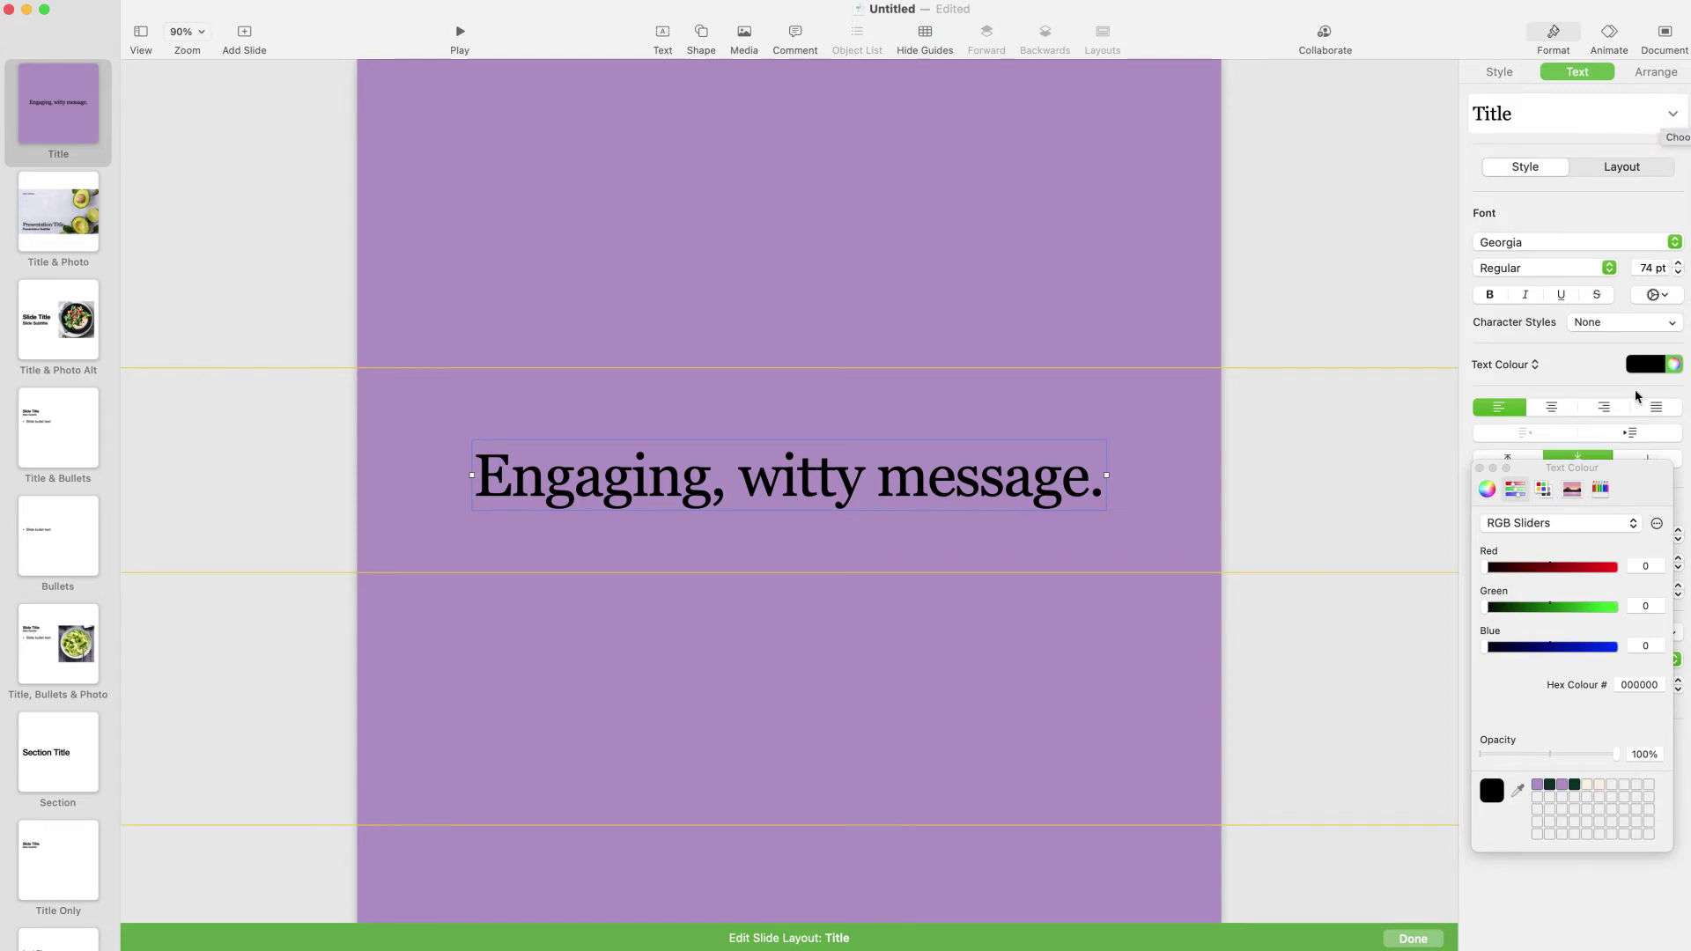
key(super+Tab)
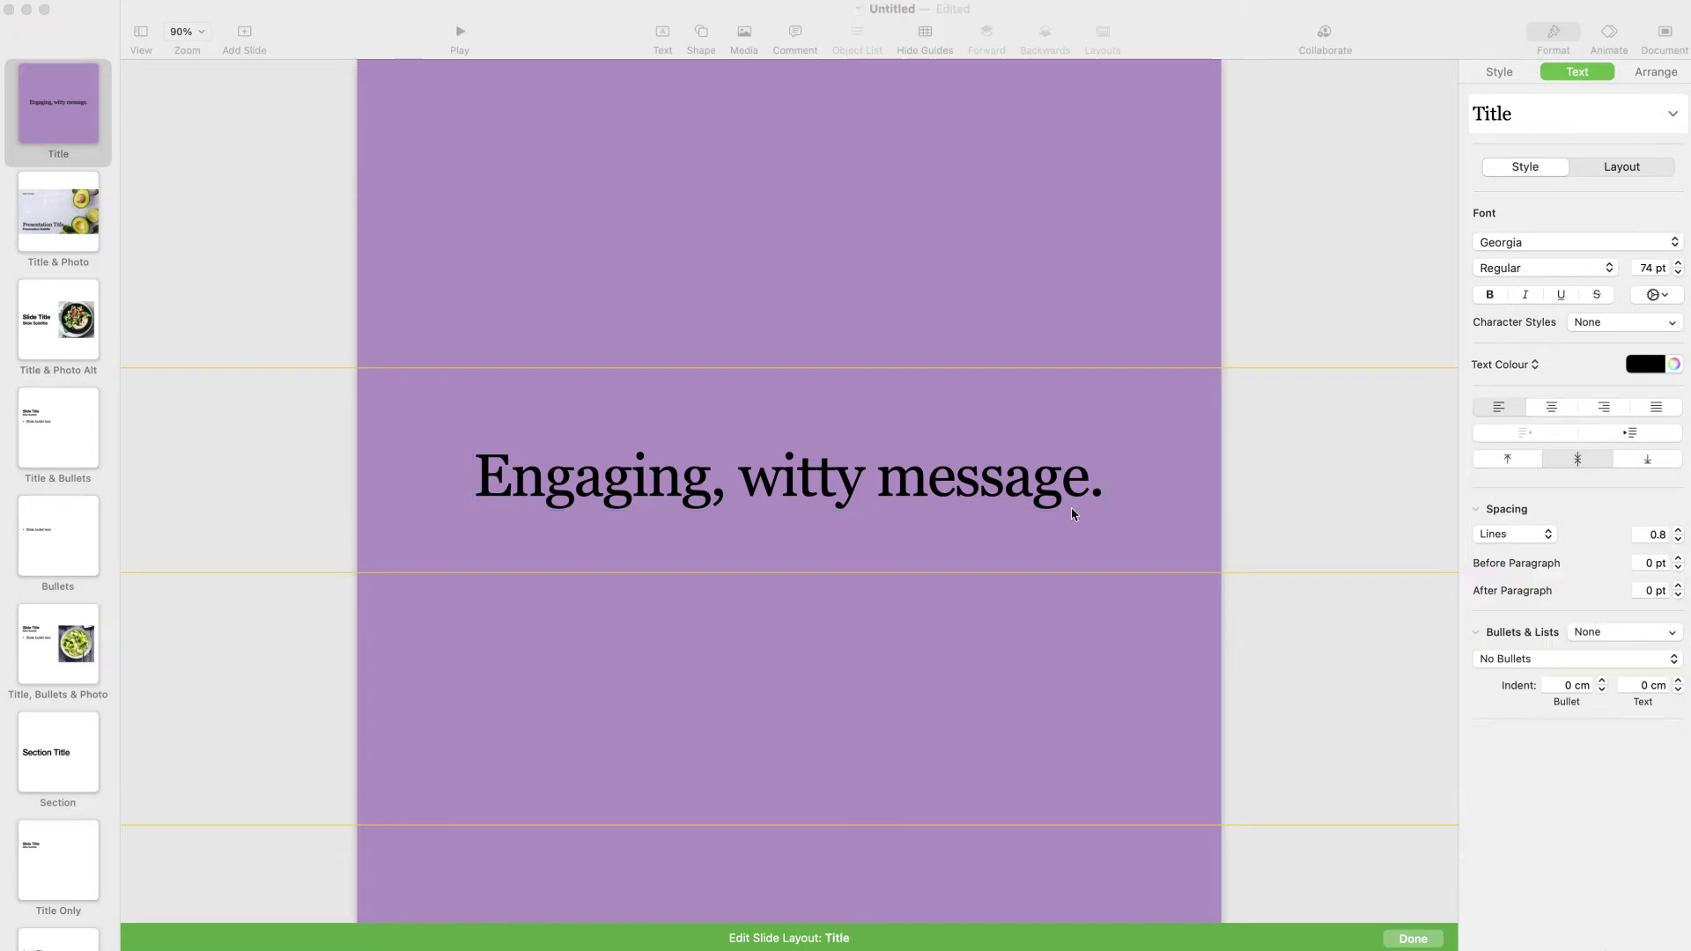
click(982, 484)
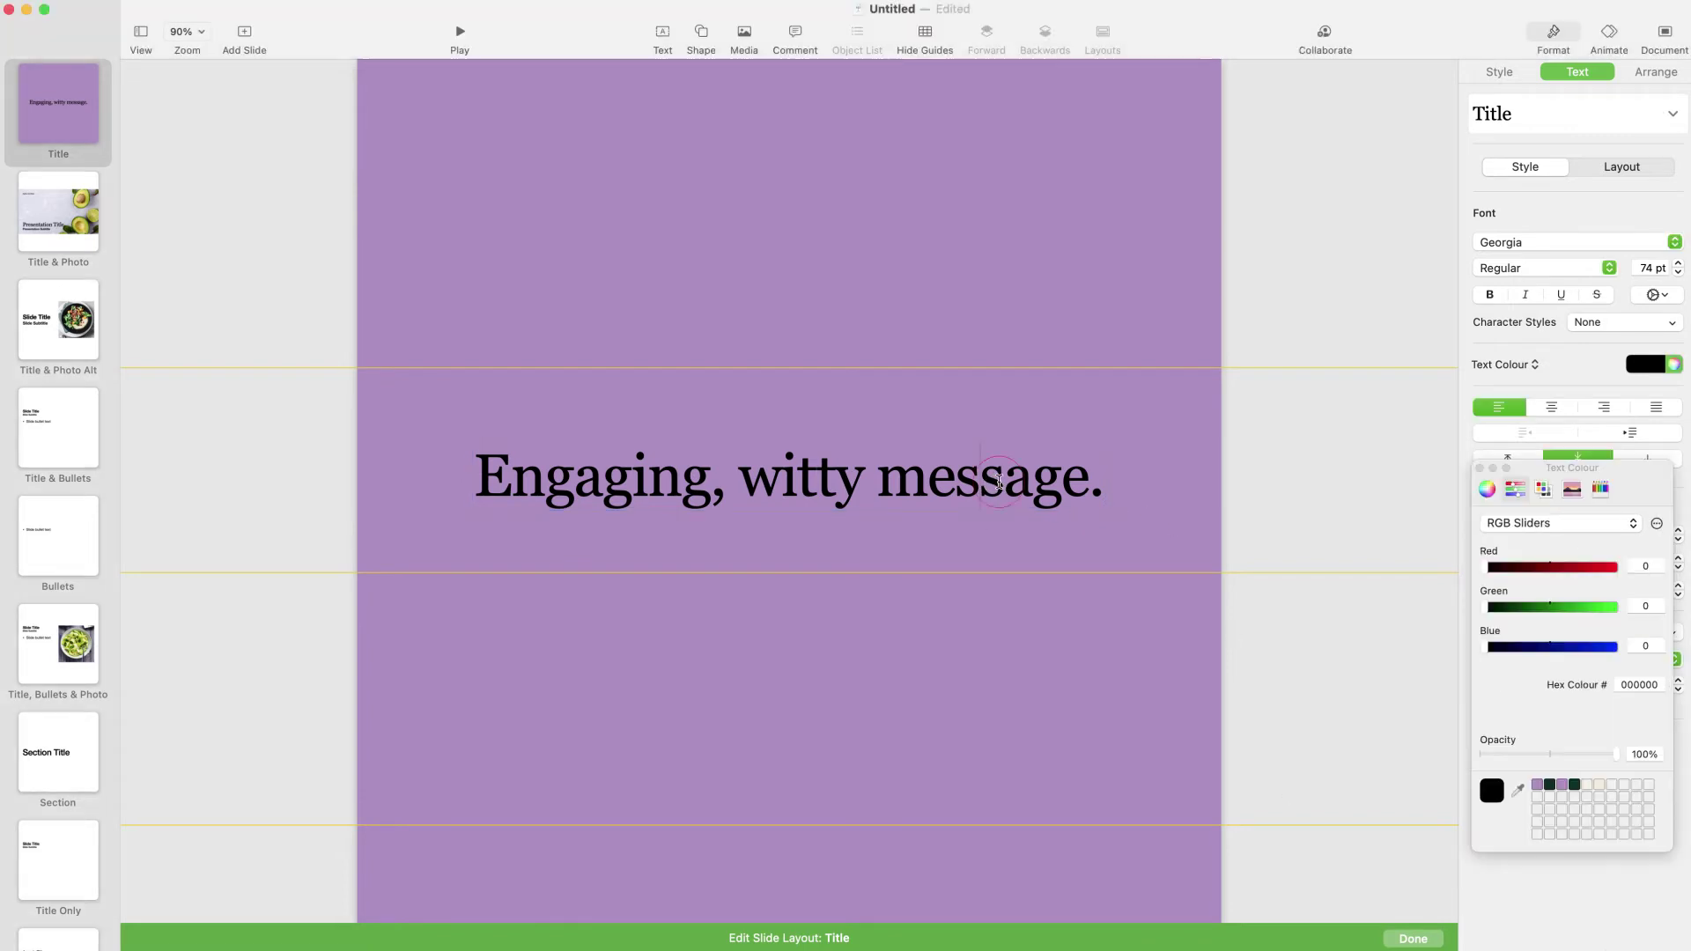
click(1479, 468)
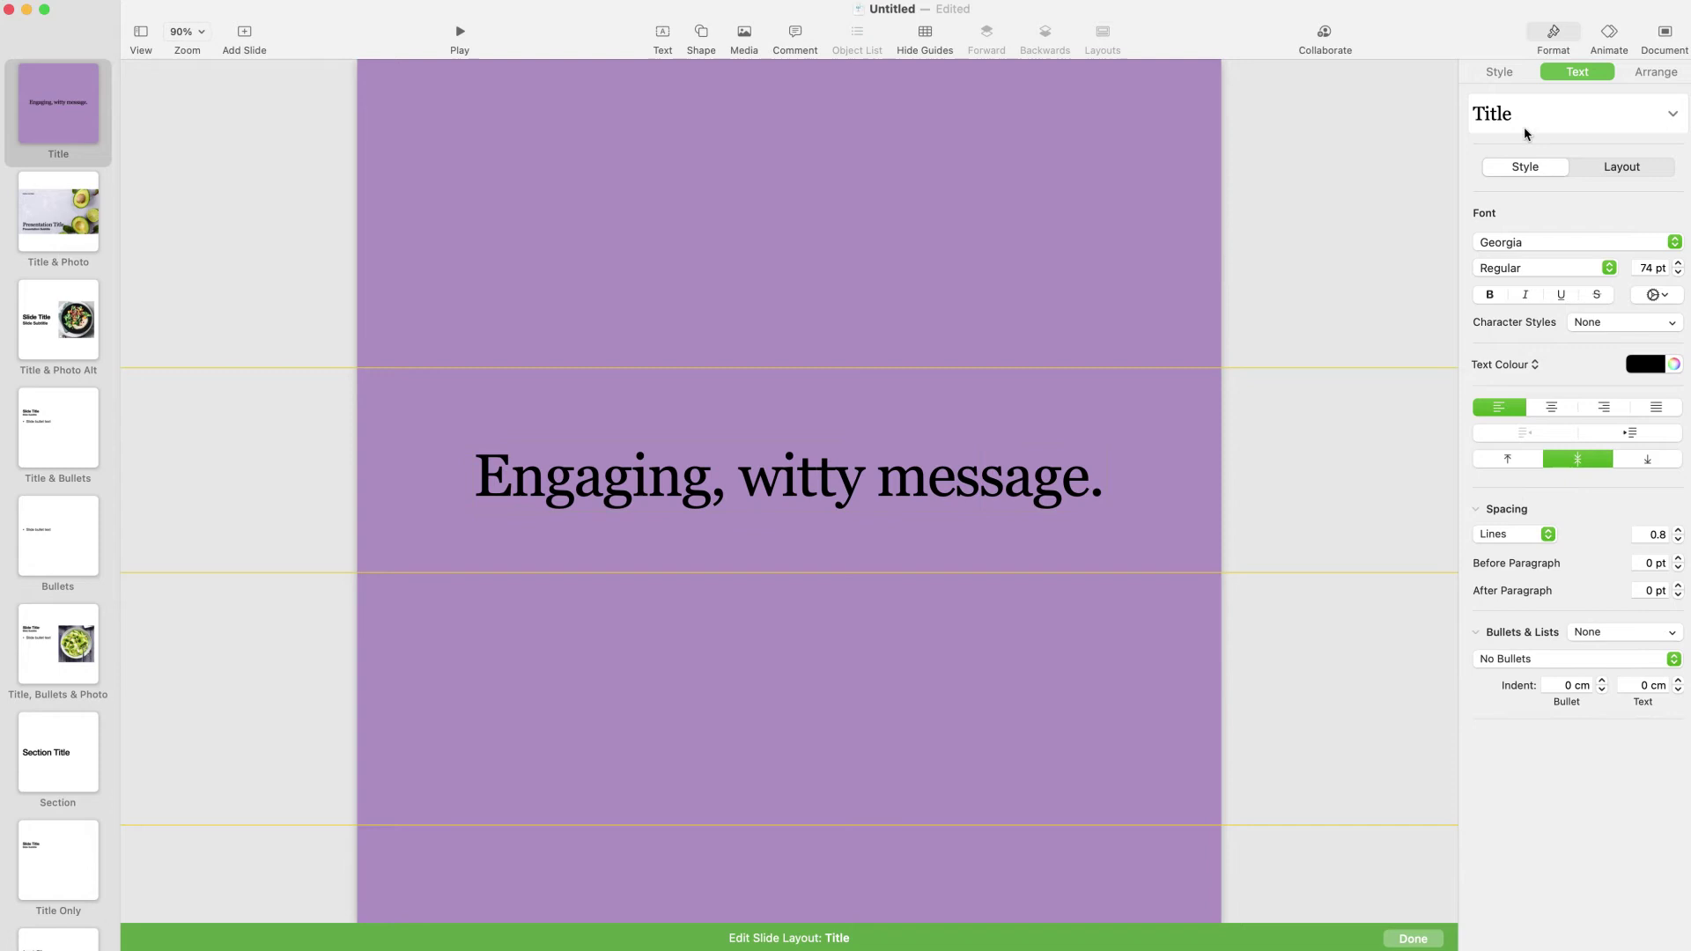
Create a new paragraph style named Website for the YOURWEBSITE.COM footer and set its font
click(1506, 73)
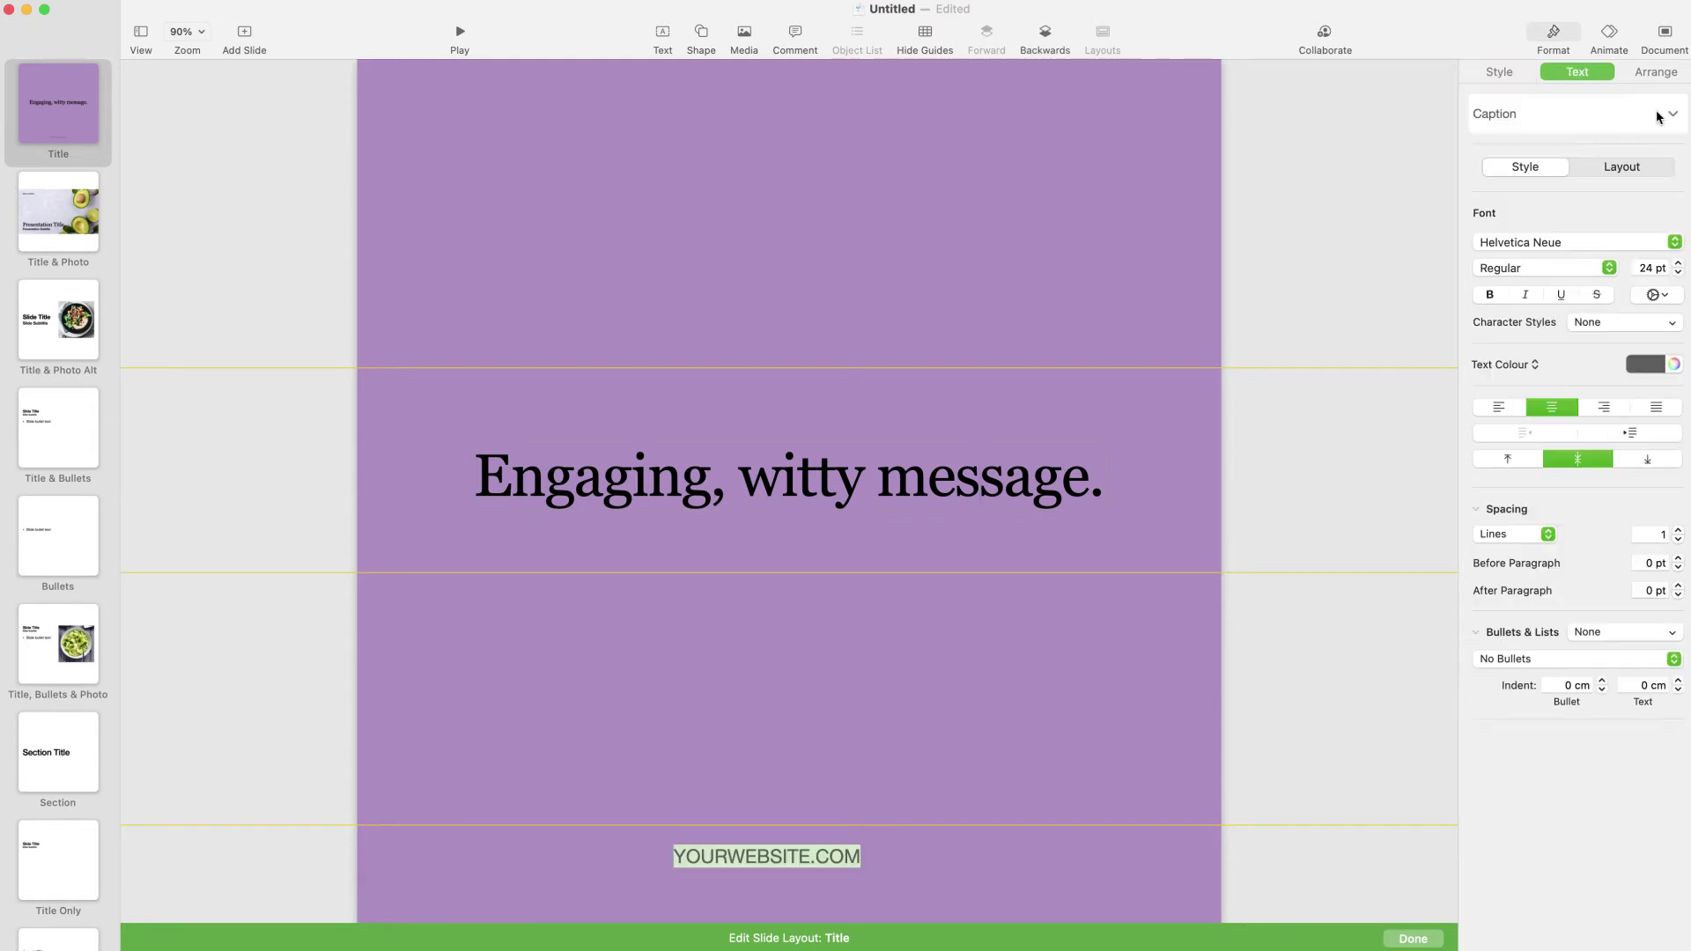
click(1660, 114)
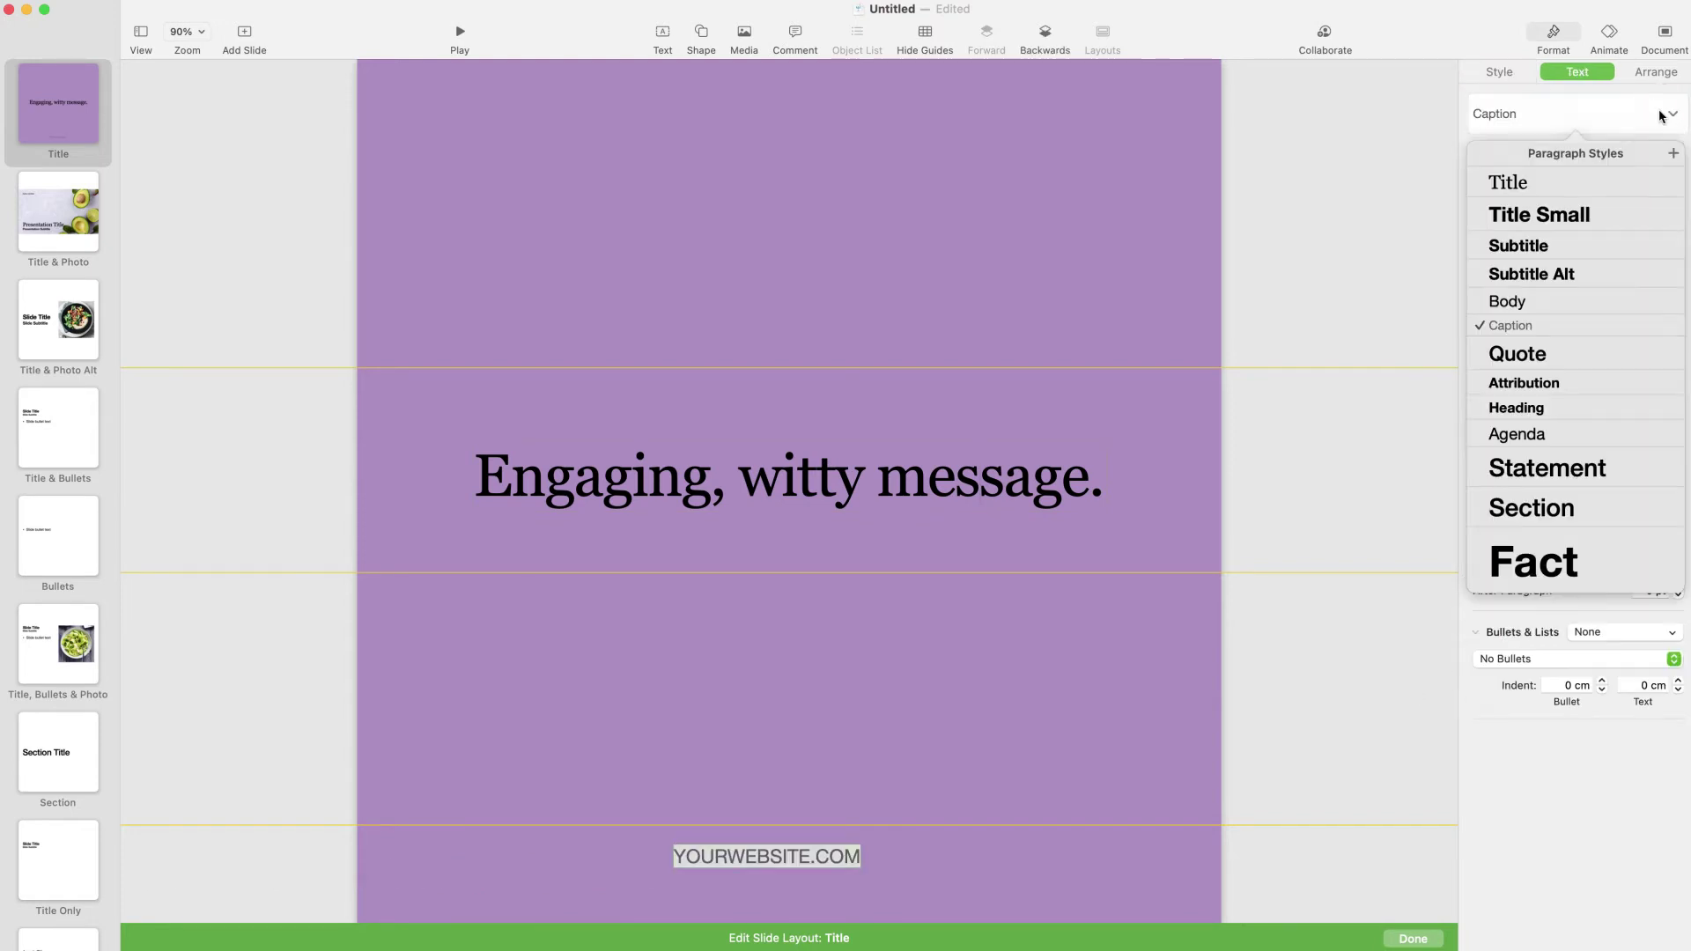
click(1673, 154)
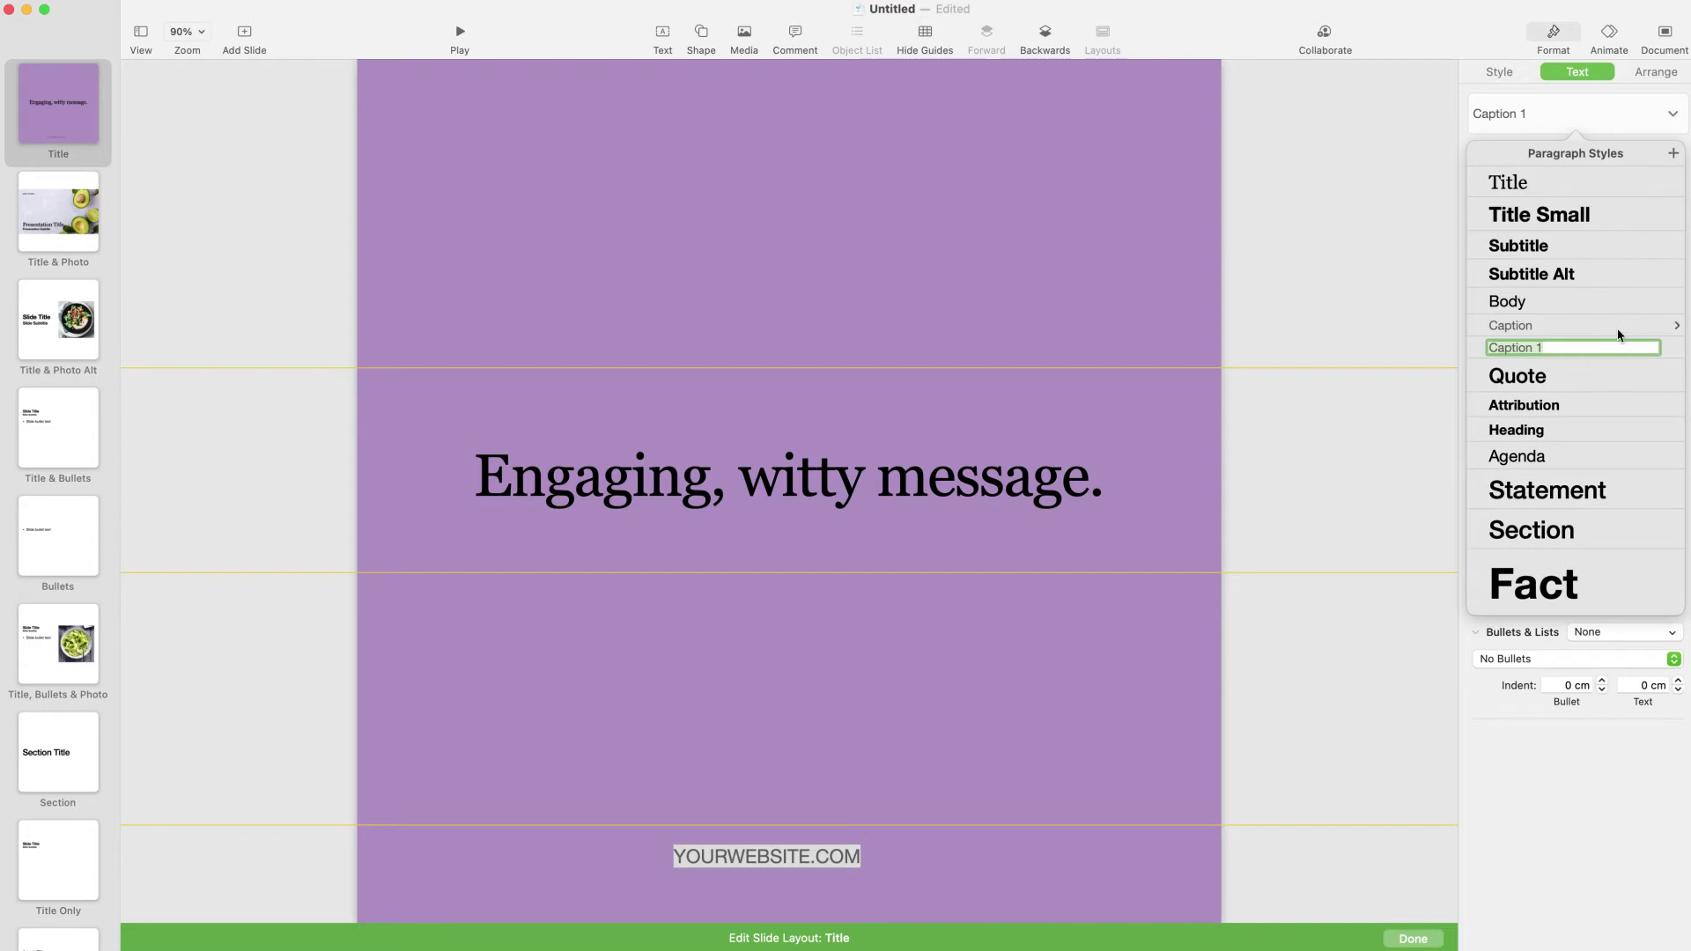
text(WE)
key(Return)
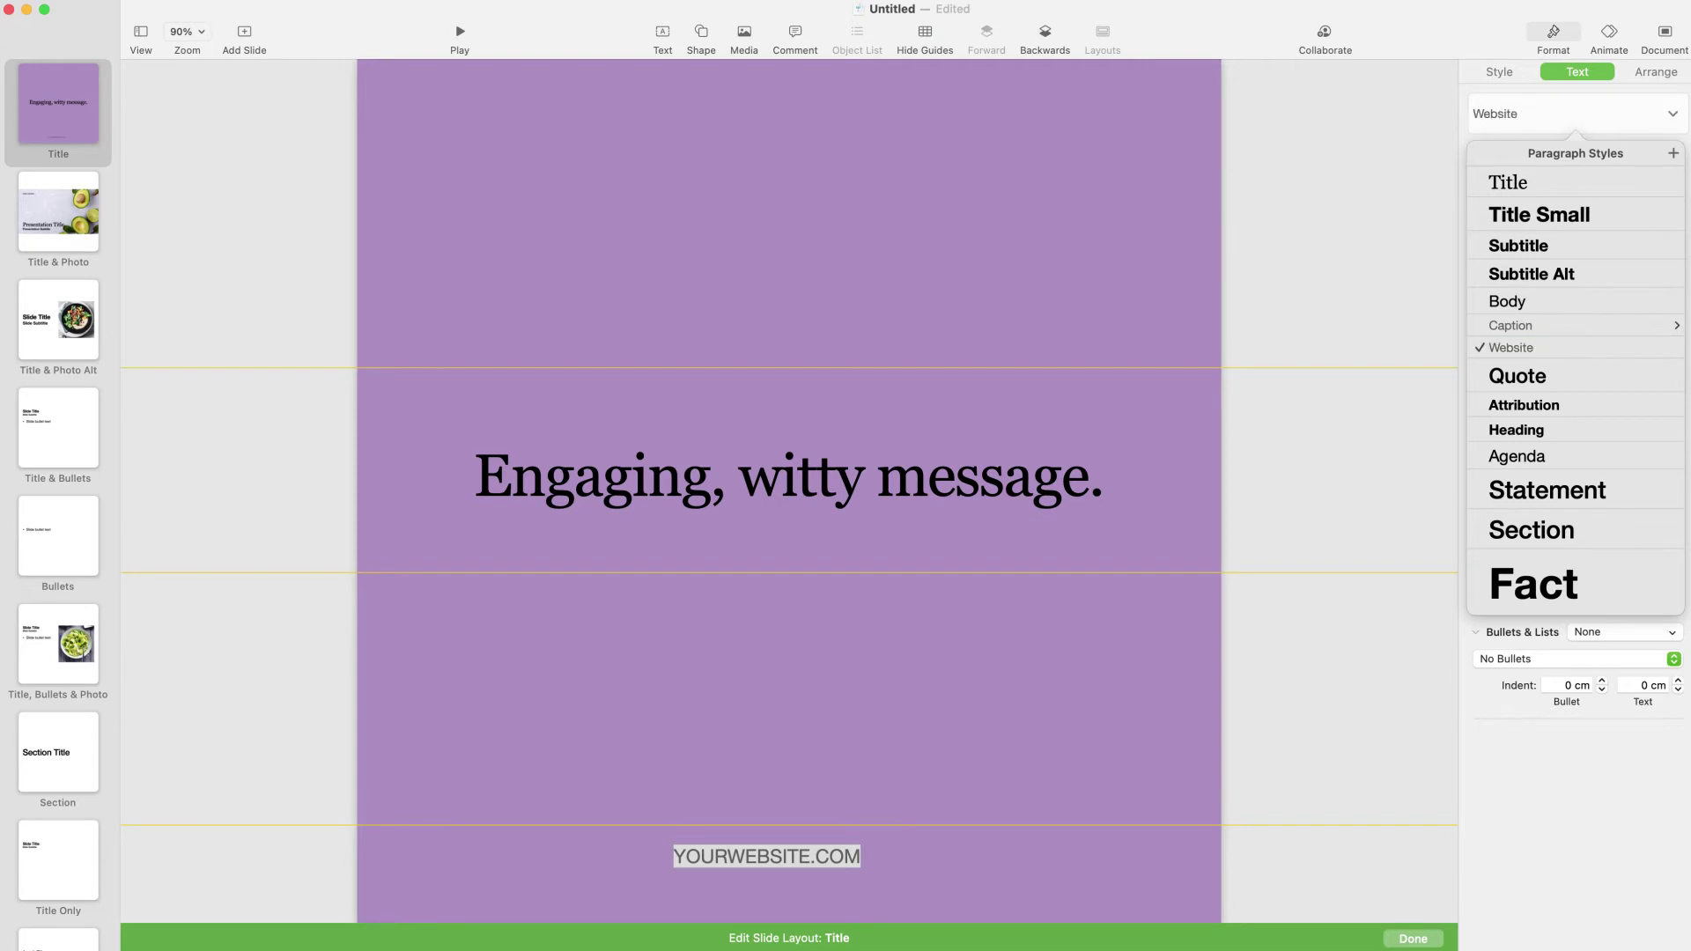
click(1631, 349)
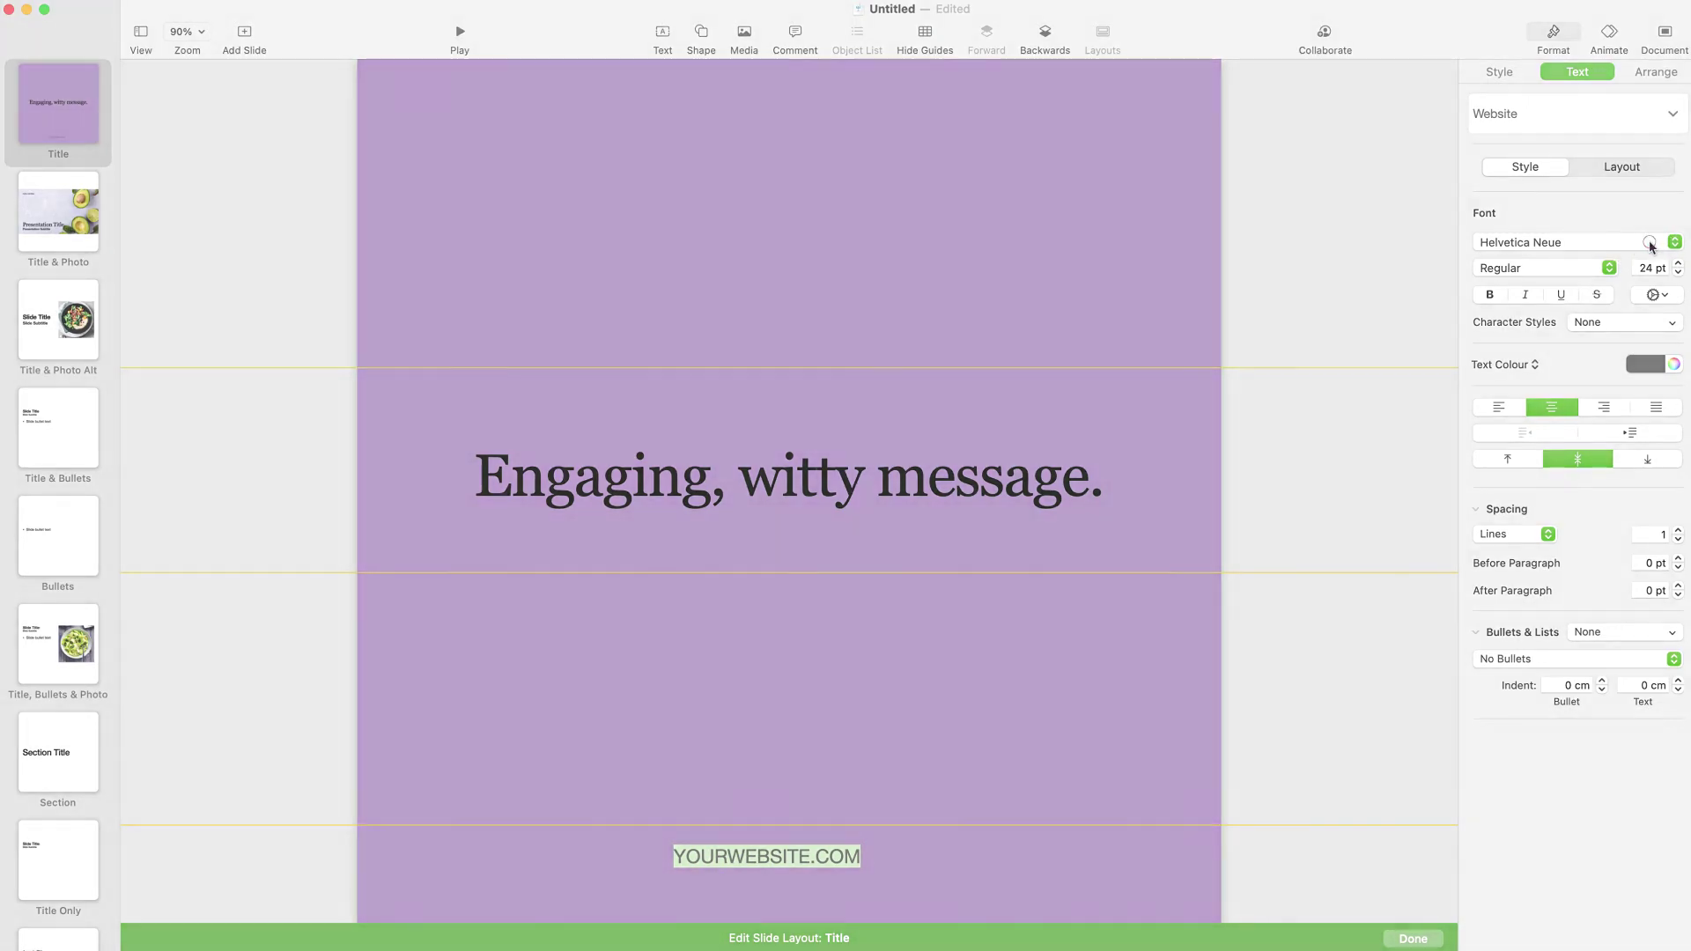
click(1655, 245)
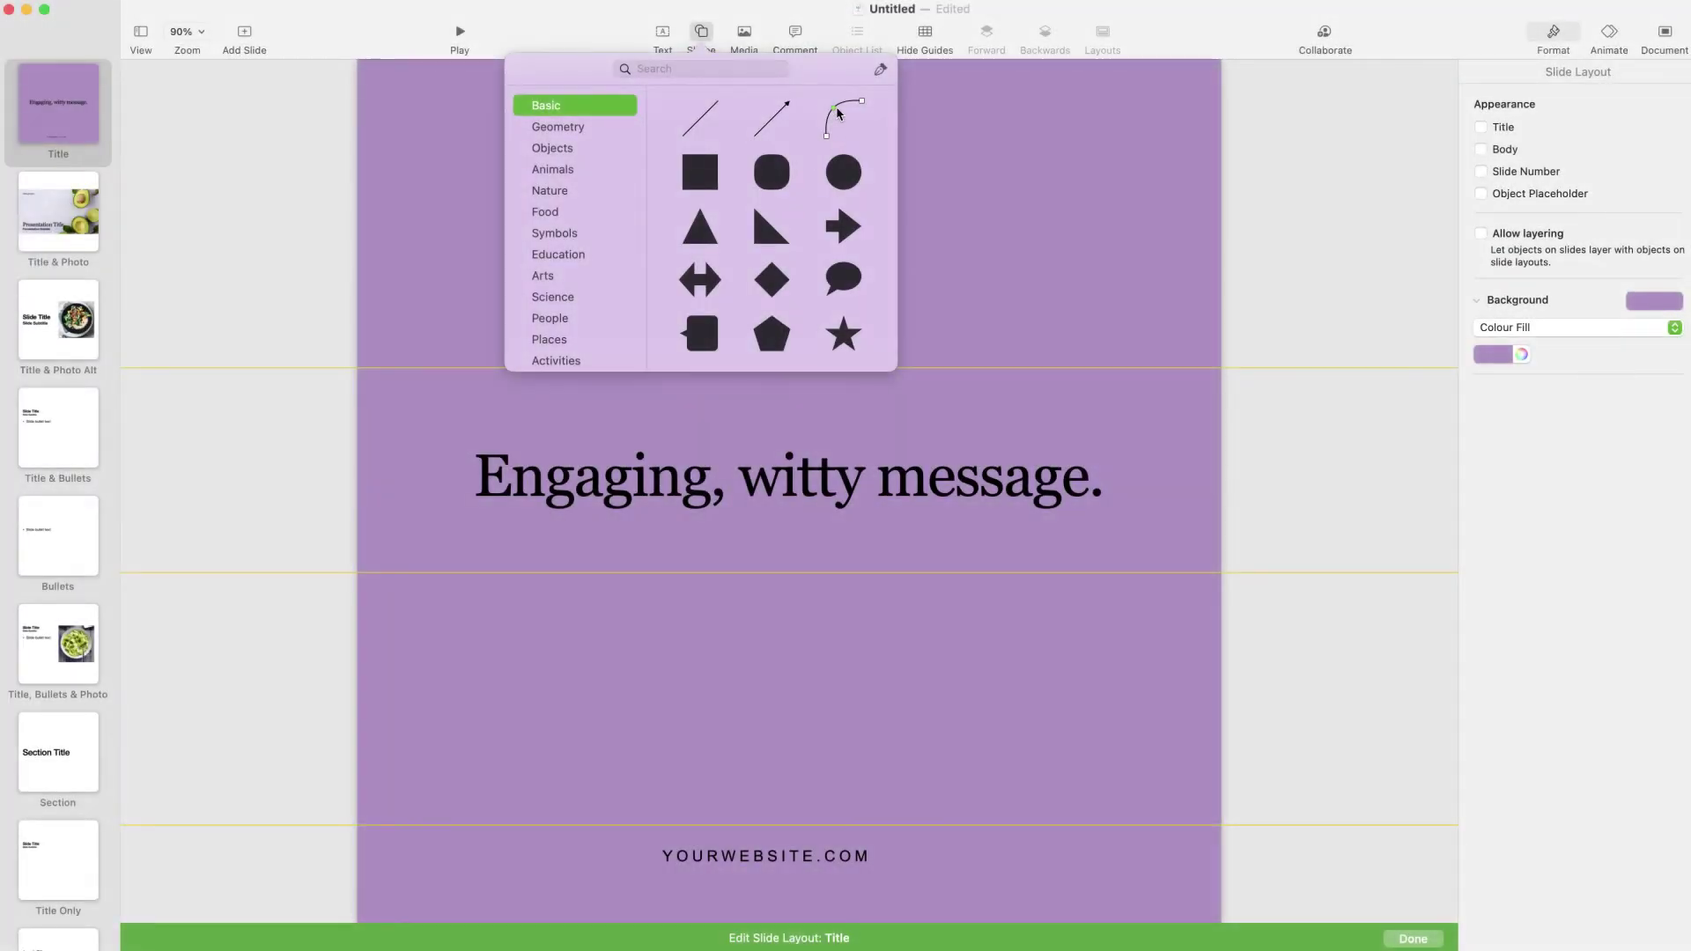
Draw a tall bracket line down the right side of the layout with the pen tool
click(880, 69)
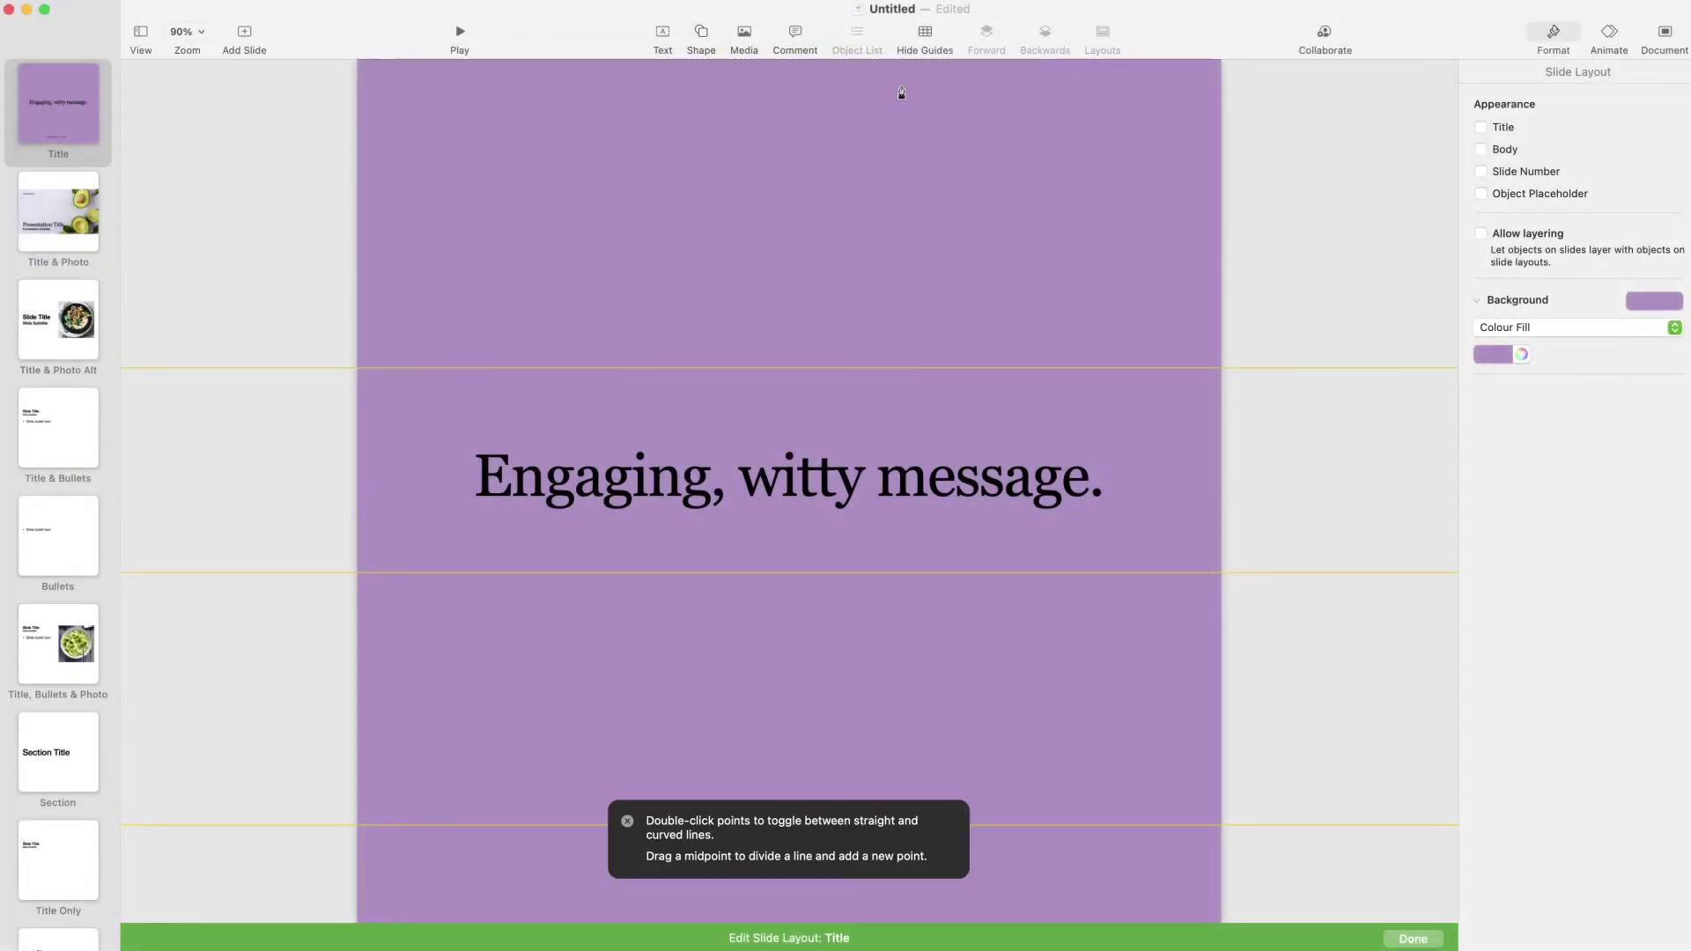
click(1030, 135)
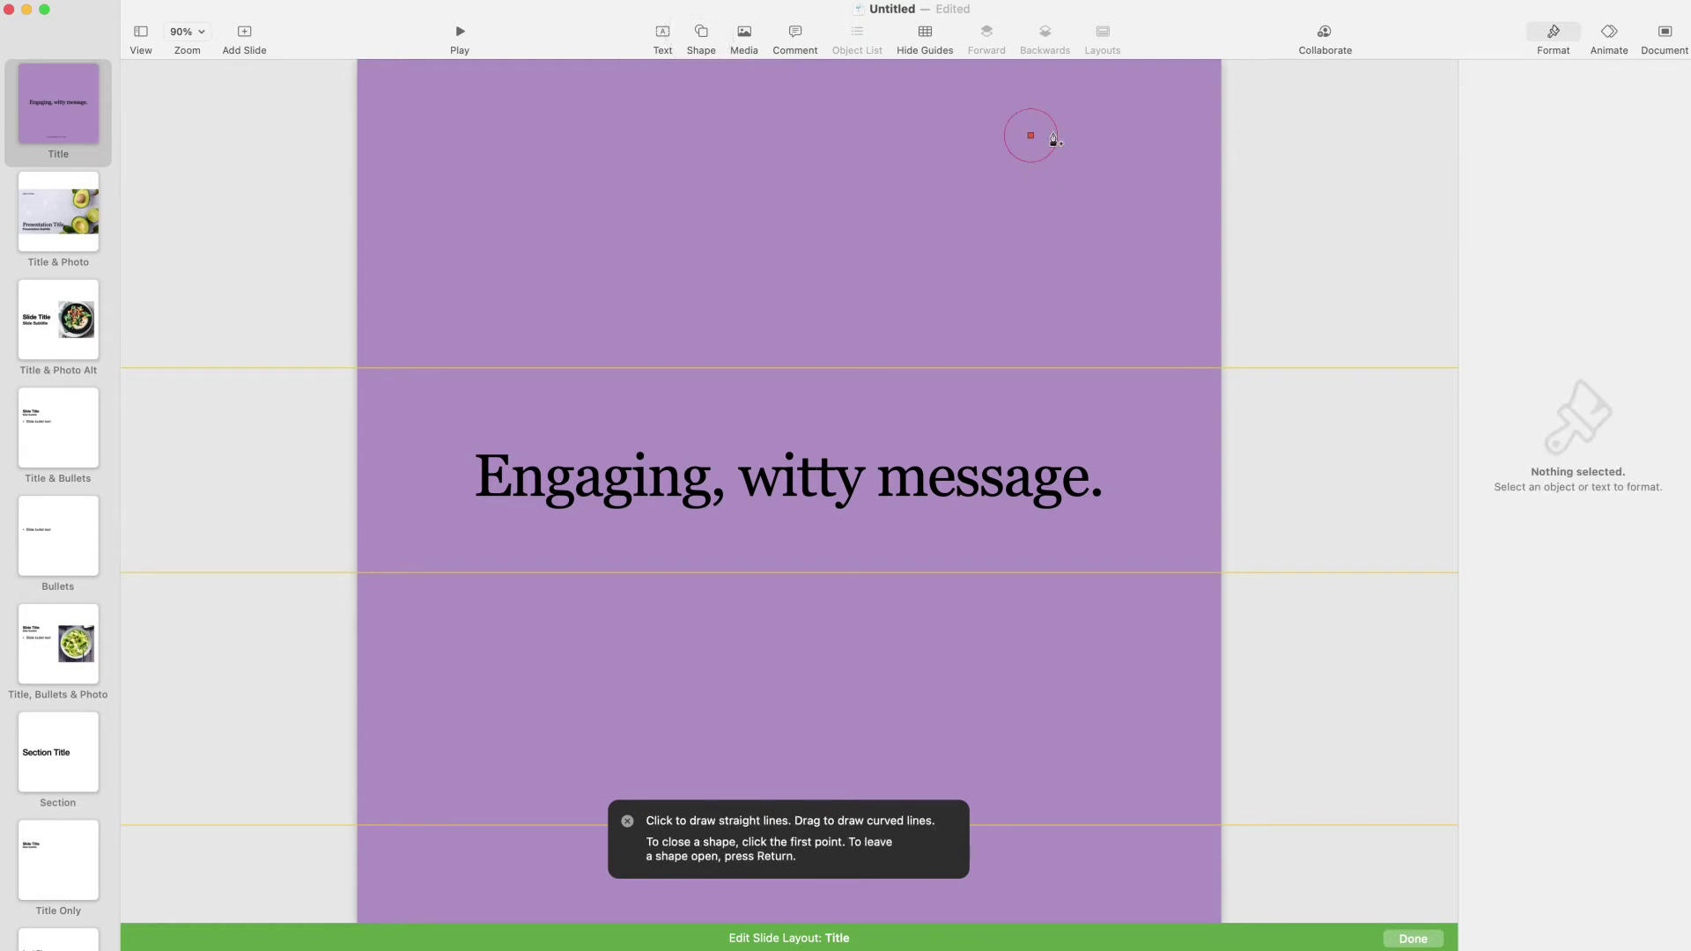
click(1131, 136)
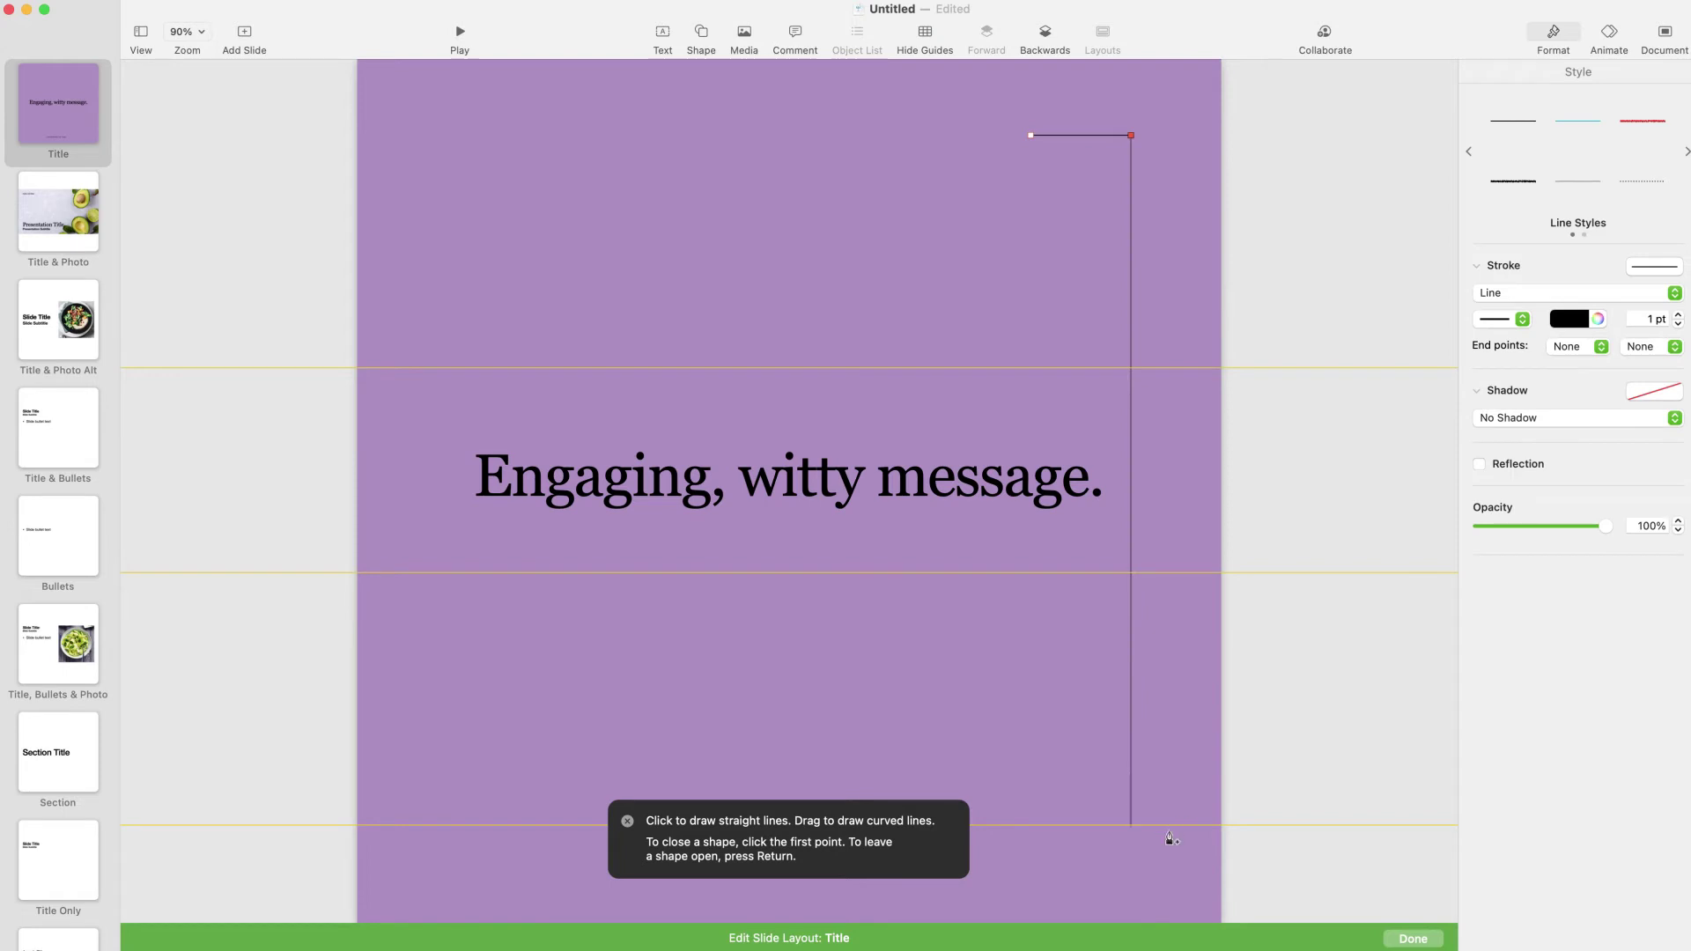
click(1157, 881)
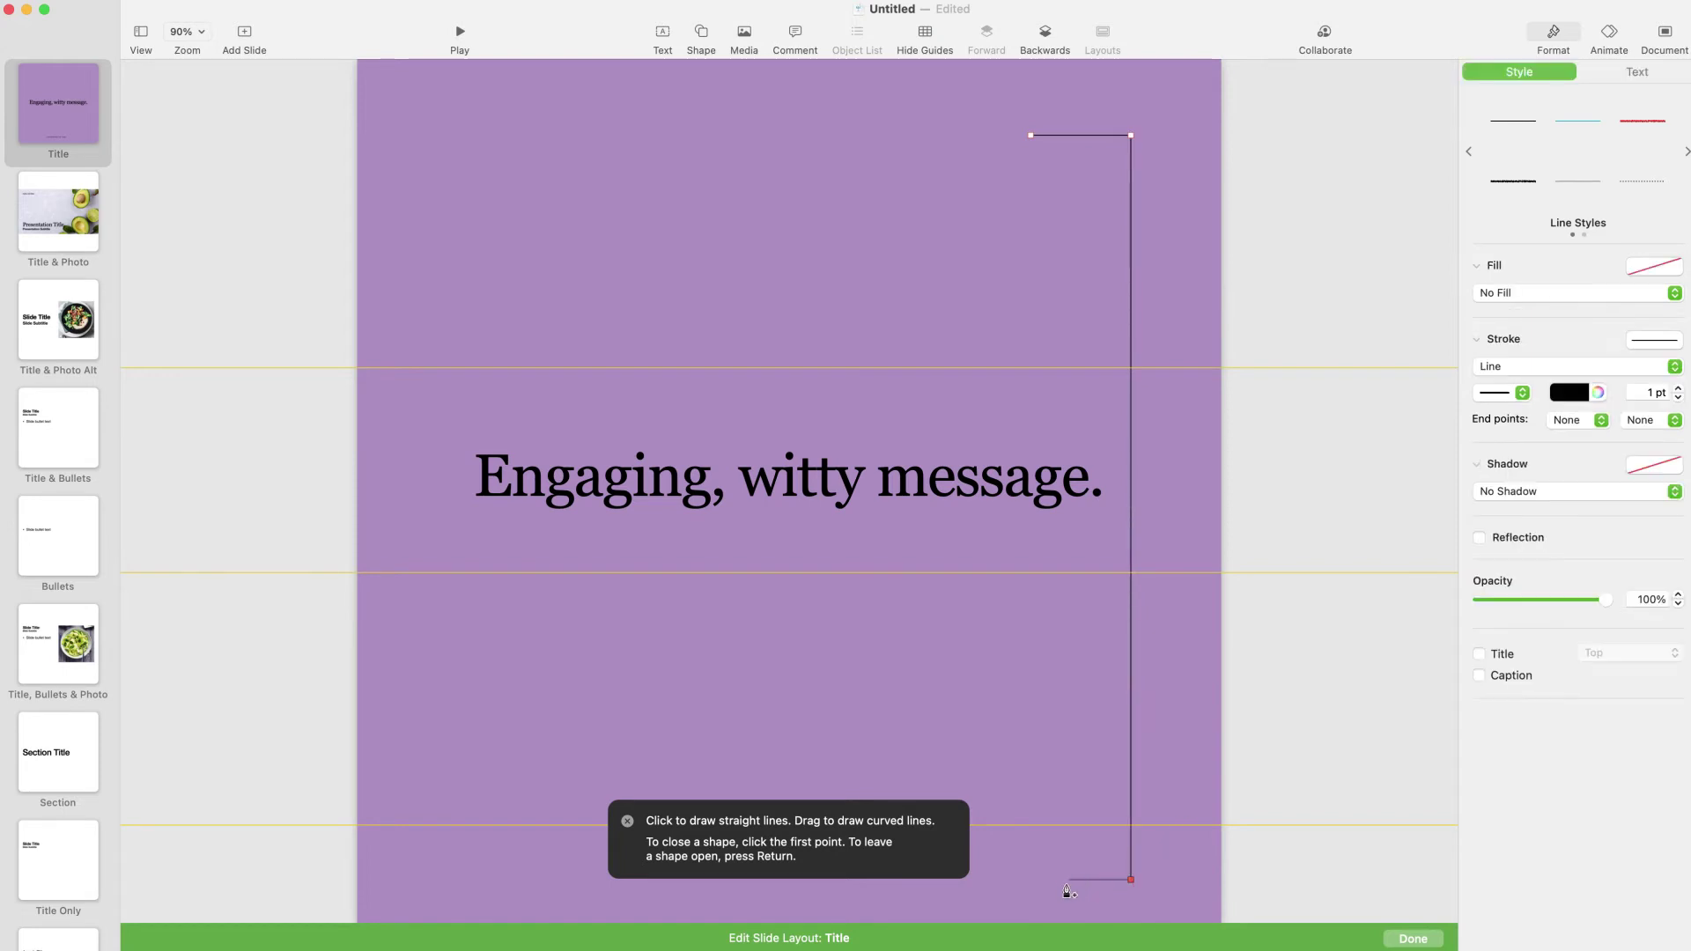
Place a horizontally flipped copy of the bracket near the left edge
drag(1109, 477, 540, 475)
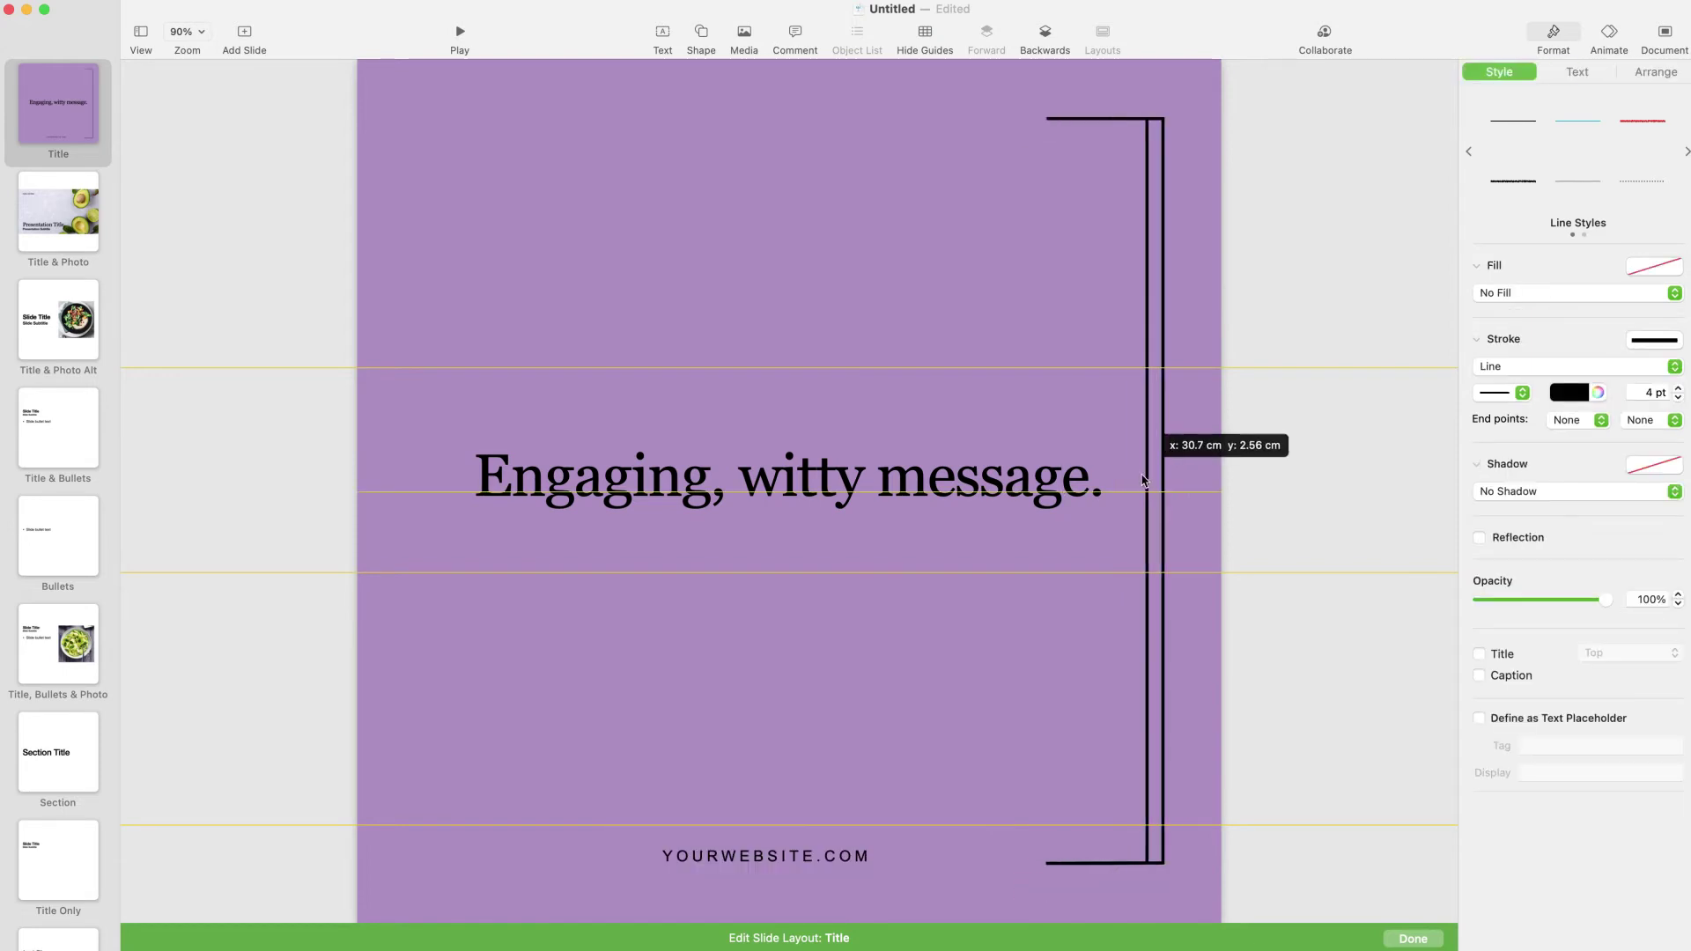
click(1656, 72)
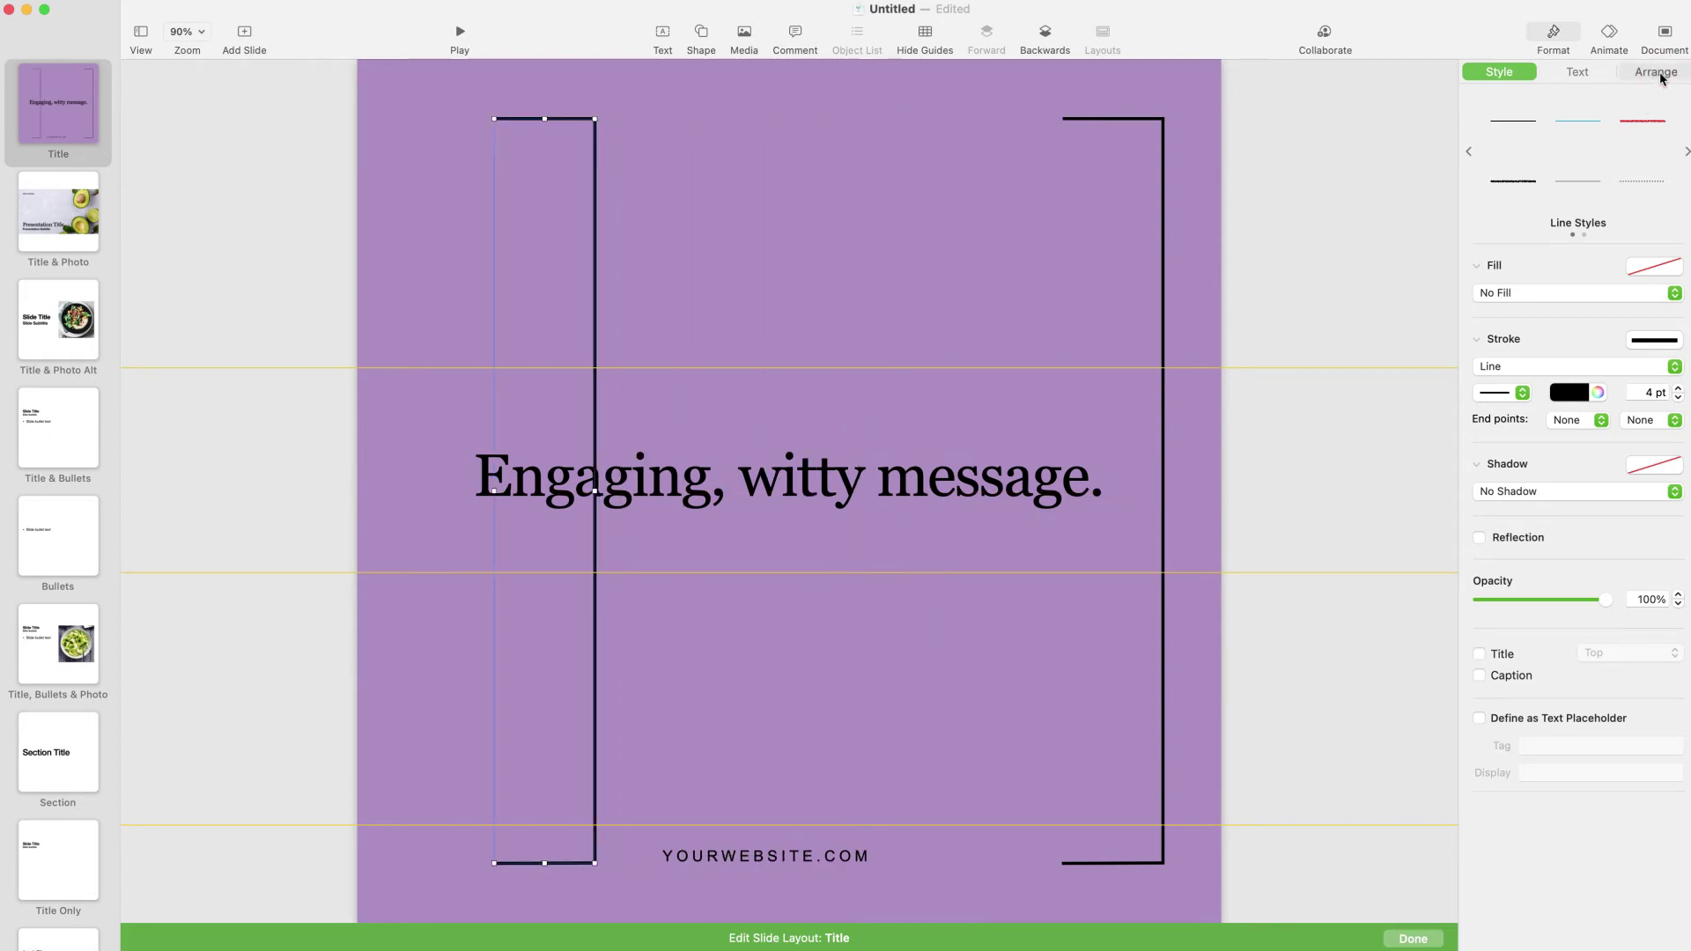
click(1629, 368)
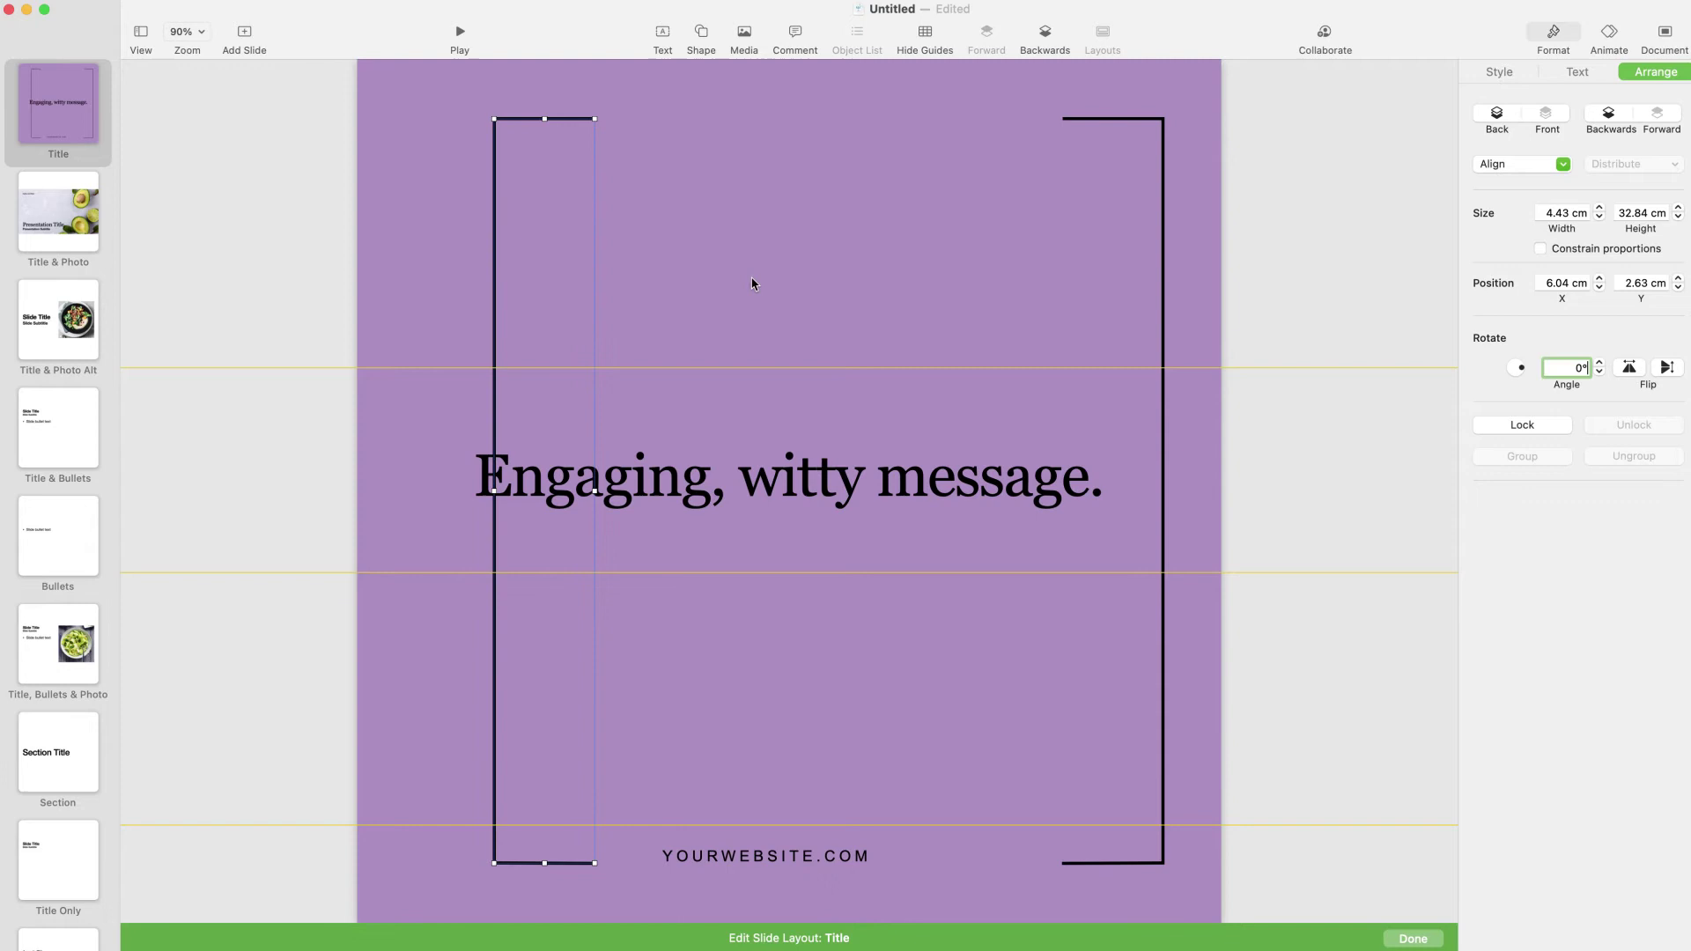
drag(492, 280, 415, 279)
click(811, 872)
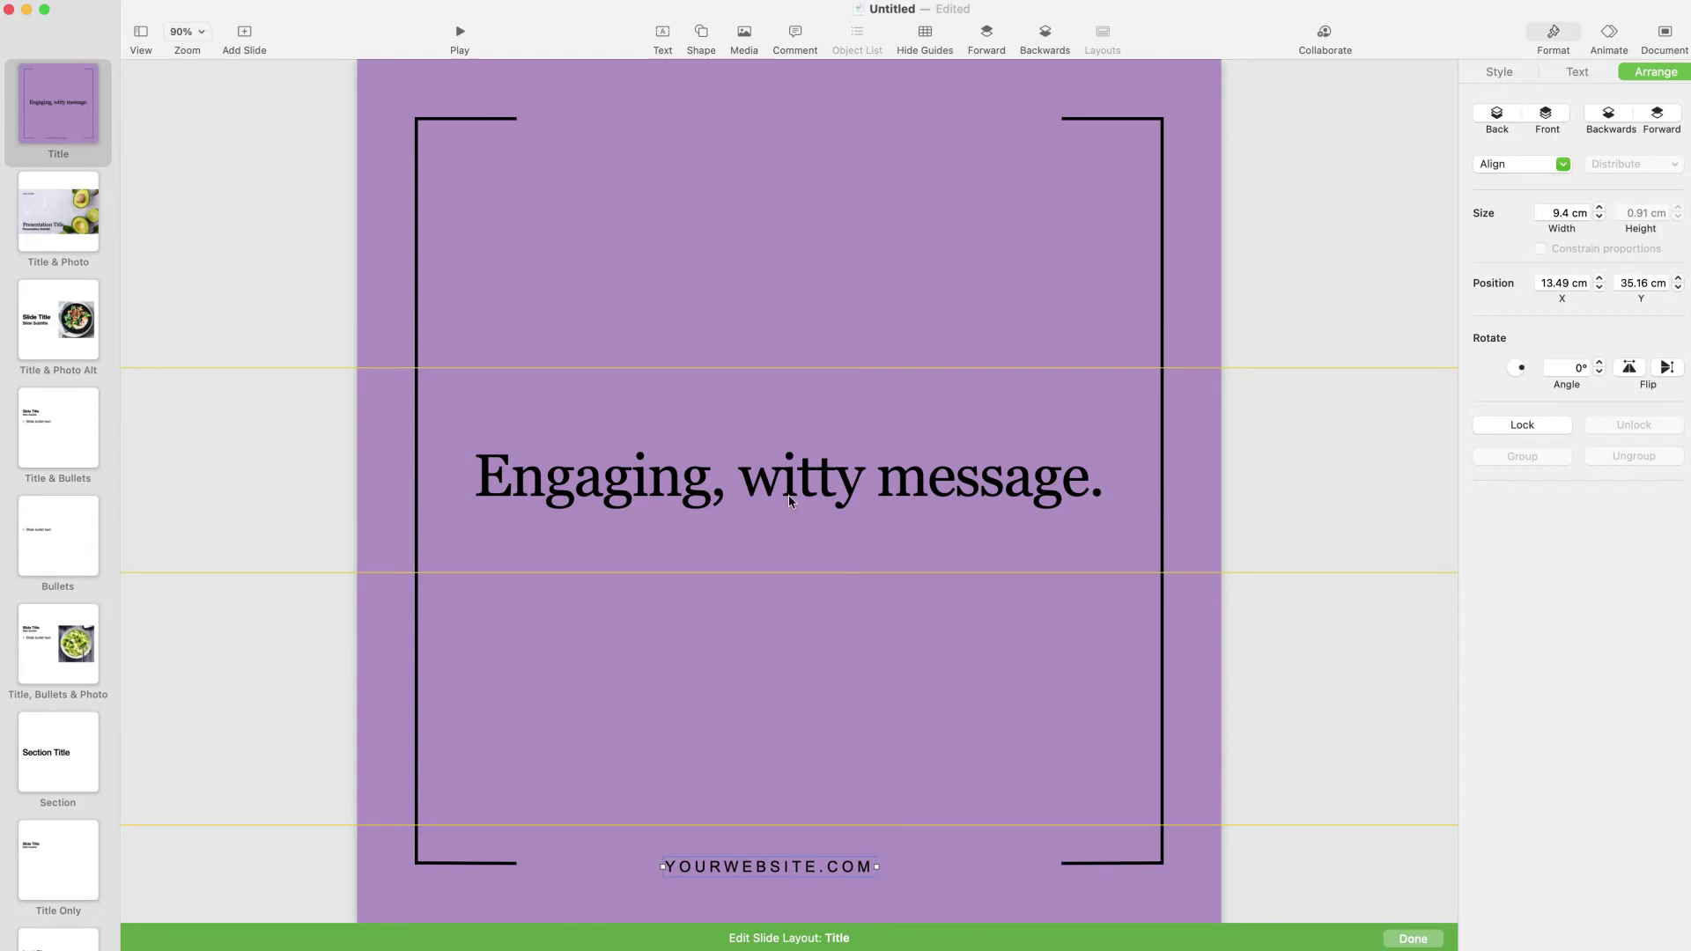
Insert the lightning bolt from the Objects shapes at the top centre and finish the layout
click(1117, 132)
click(880, 749)
click(796, 871)
click(701, 33)
click(552, 148)
scroll(831, 245, down, 2)
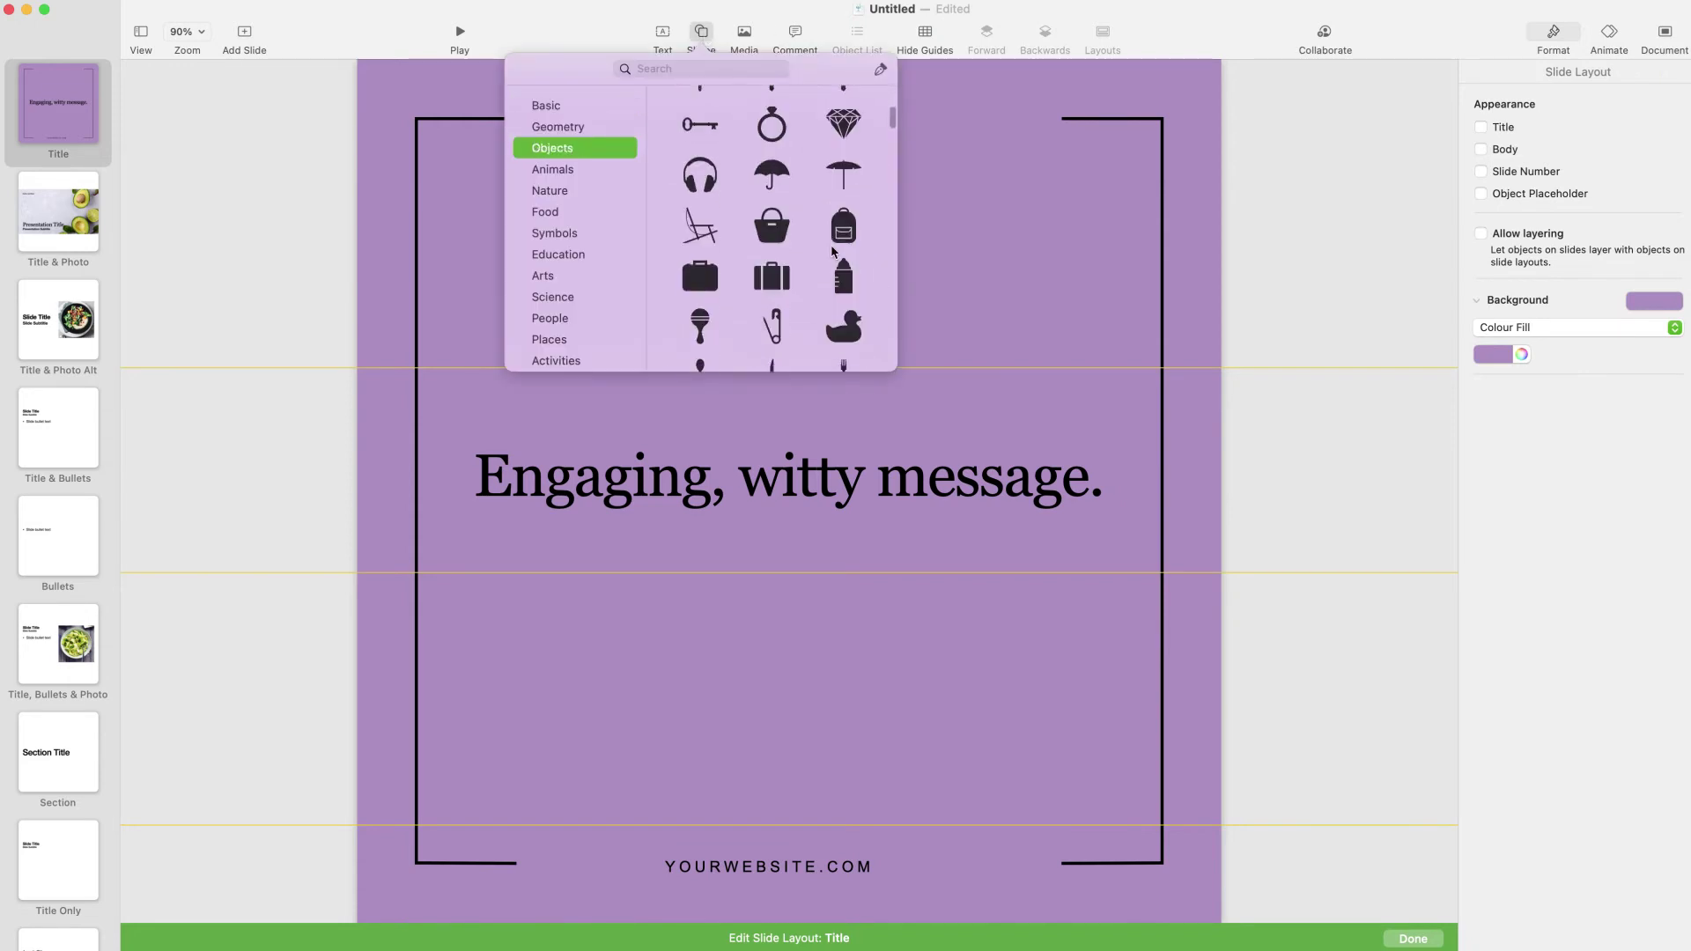
scroll(831, 245, down, 15)
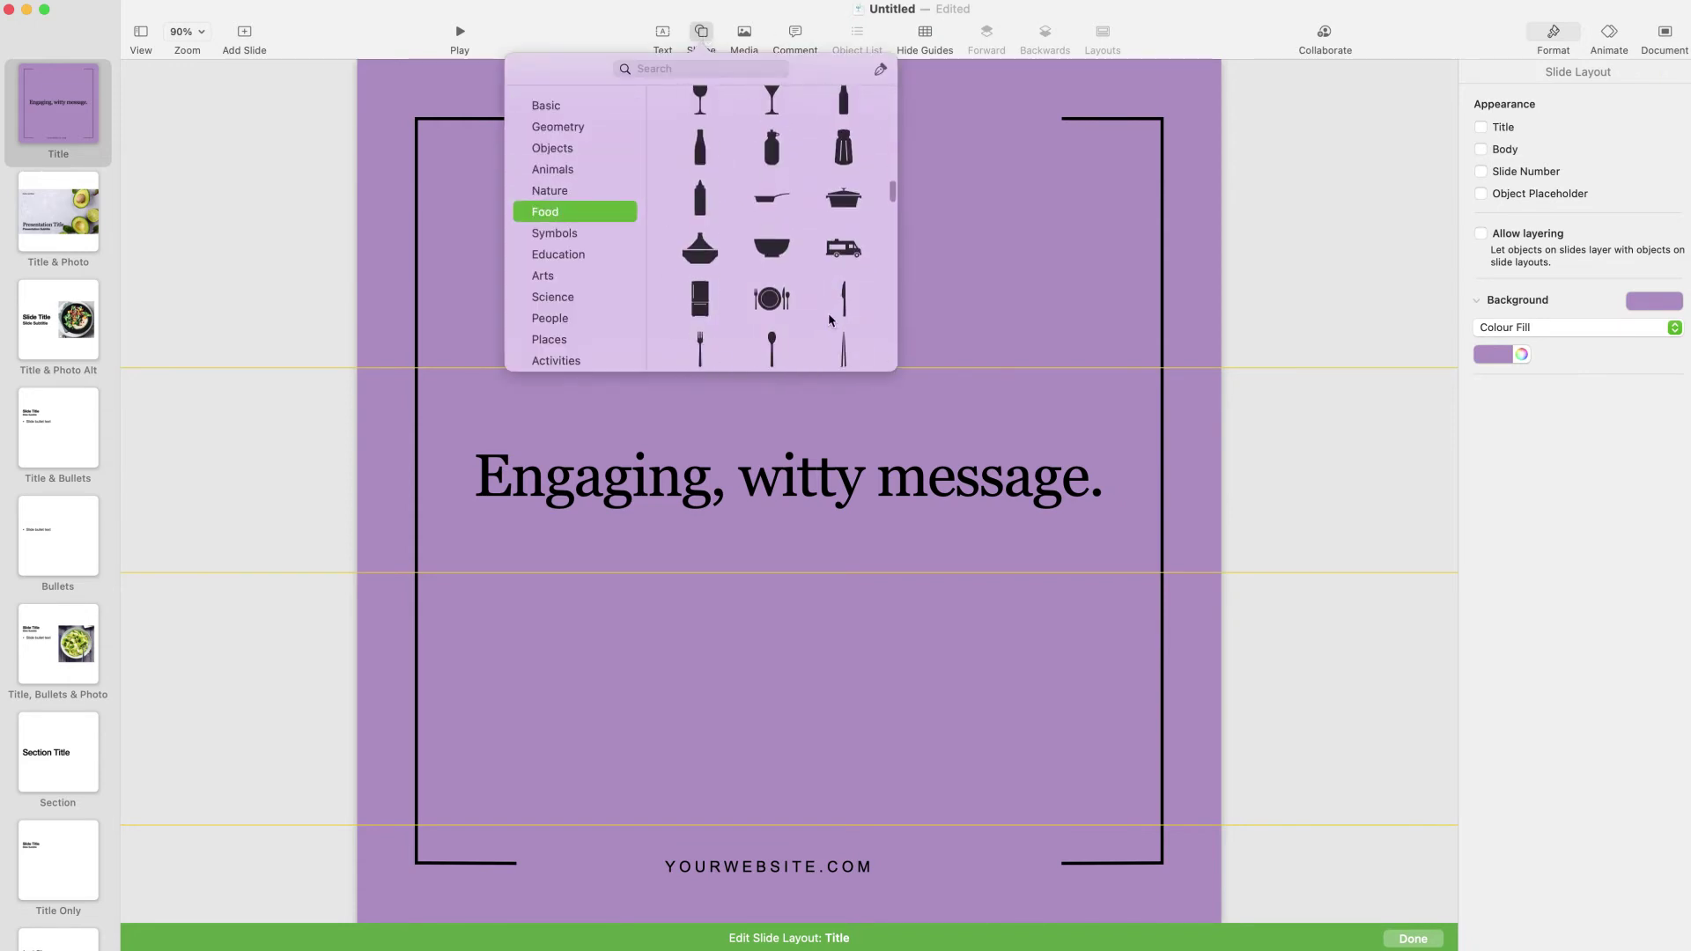
scroll(827, 319, down, 5)
click(845, 207)
drag(784, 483, 790, 140)
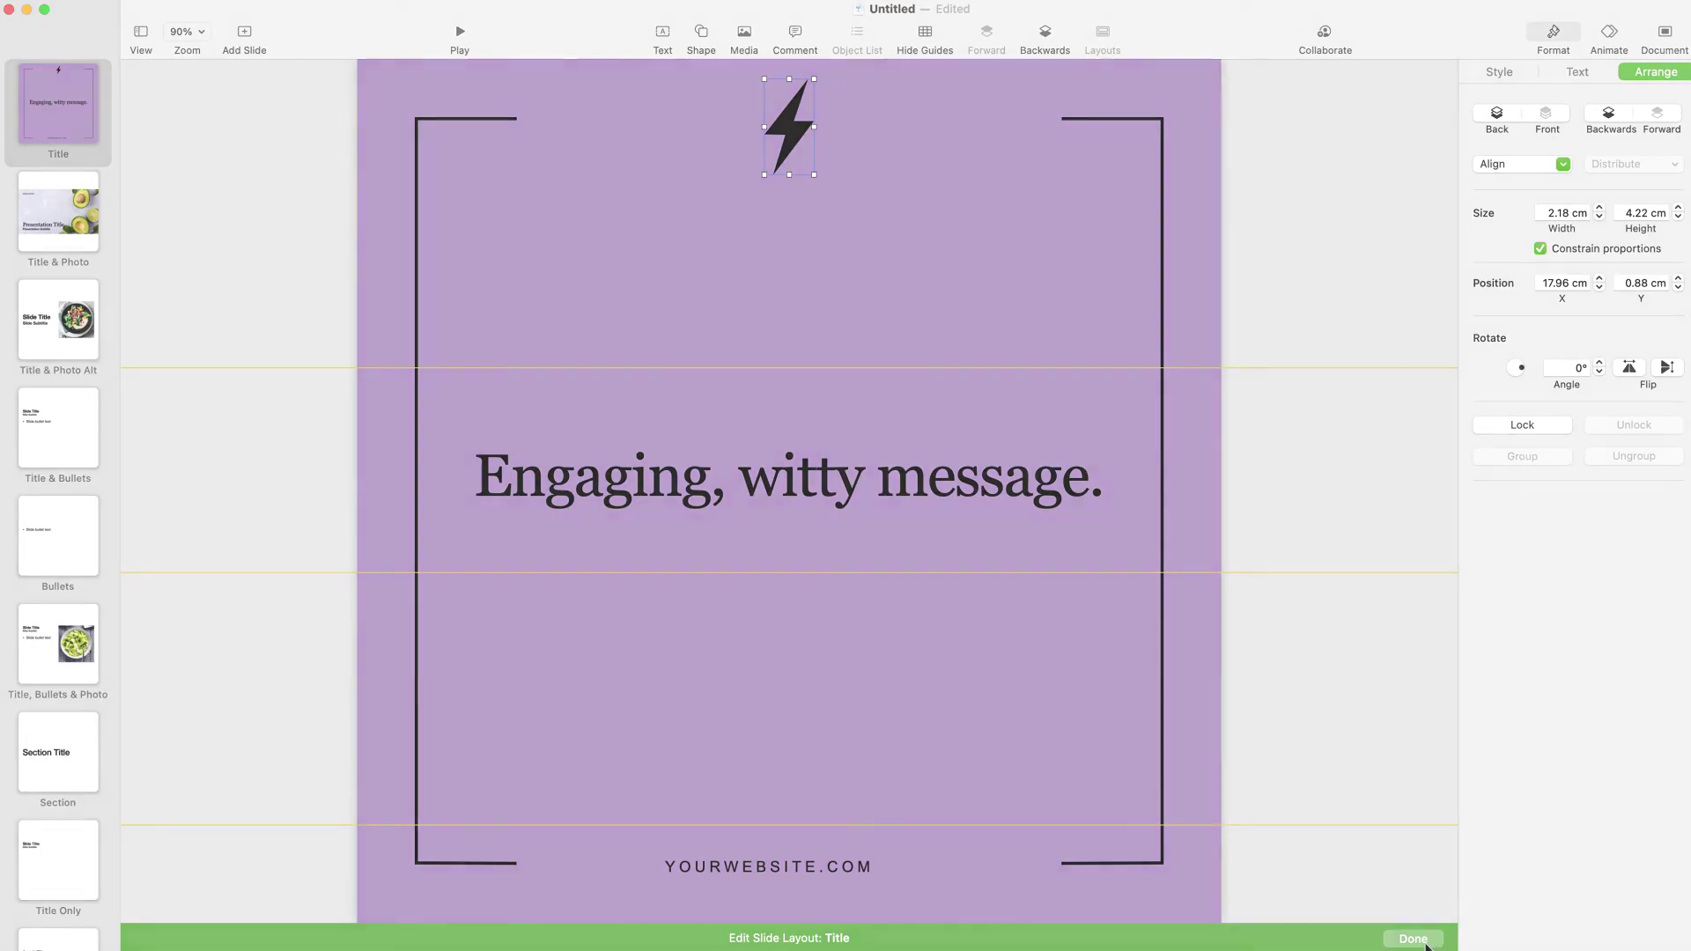
click(1428, 941)
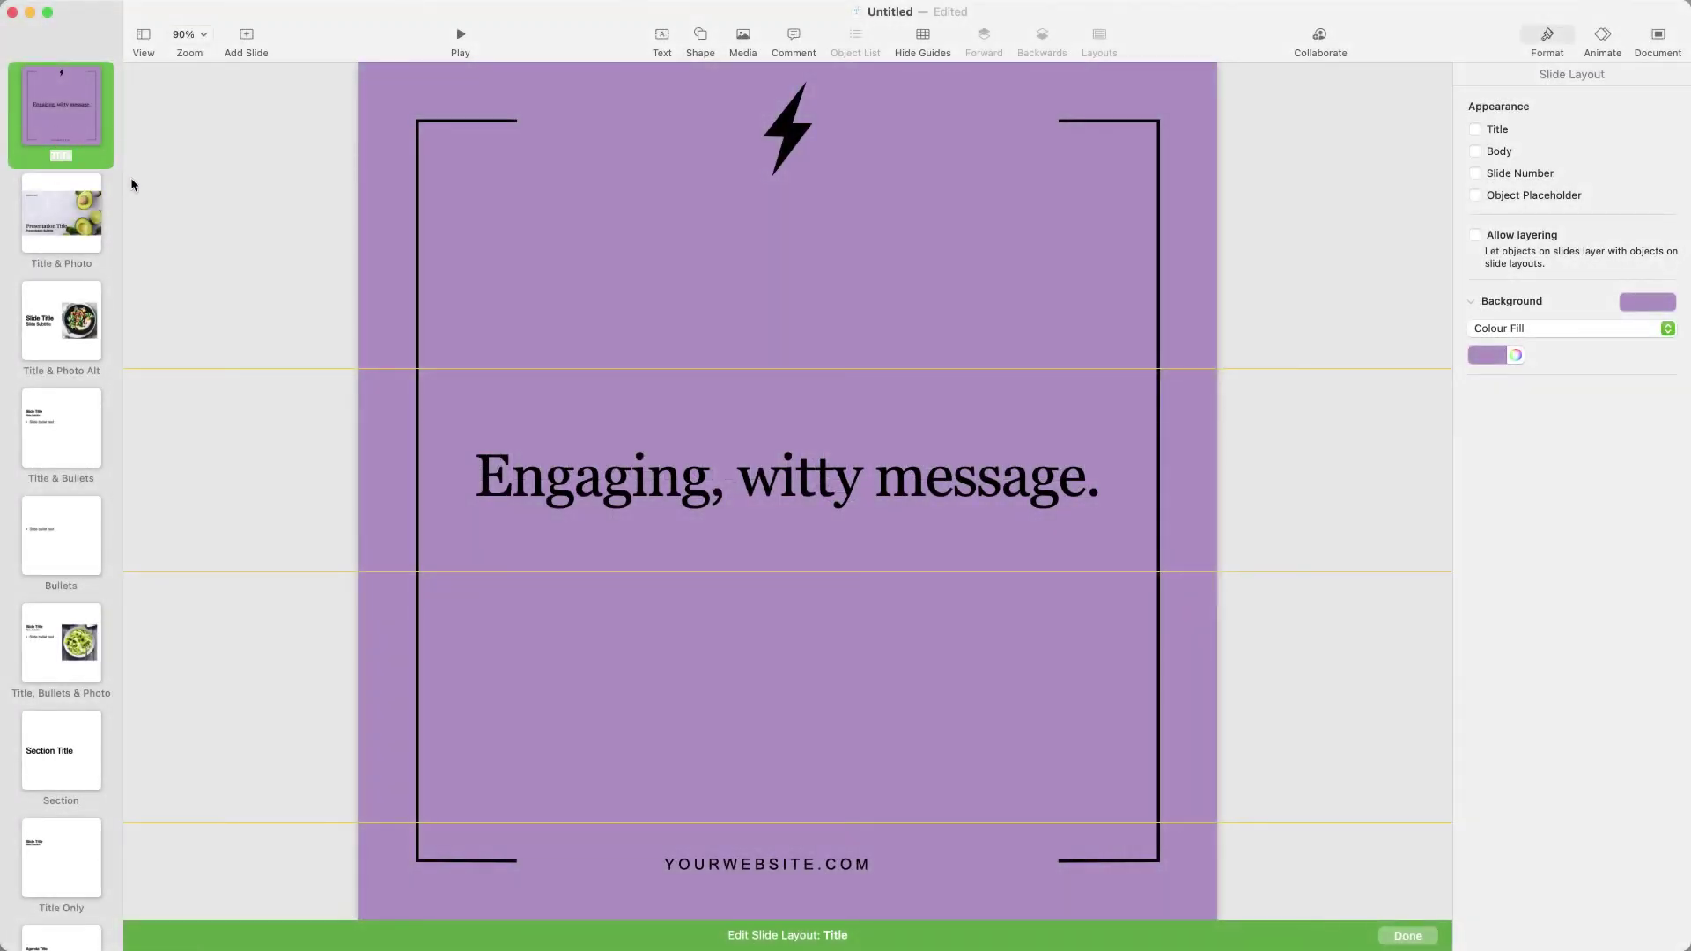
Name the layout Hero Message and name its new copy Cream Quote
text(Hero Message)
key(Return)
right_click(67, 123)
text(c)
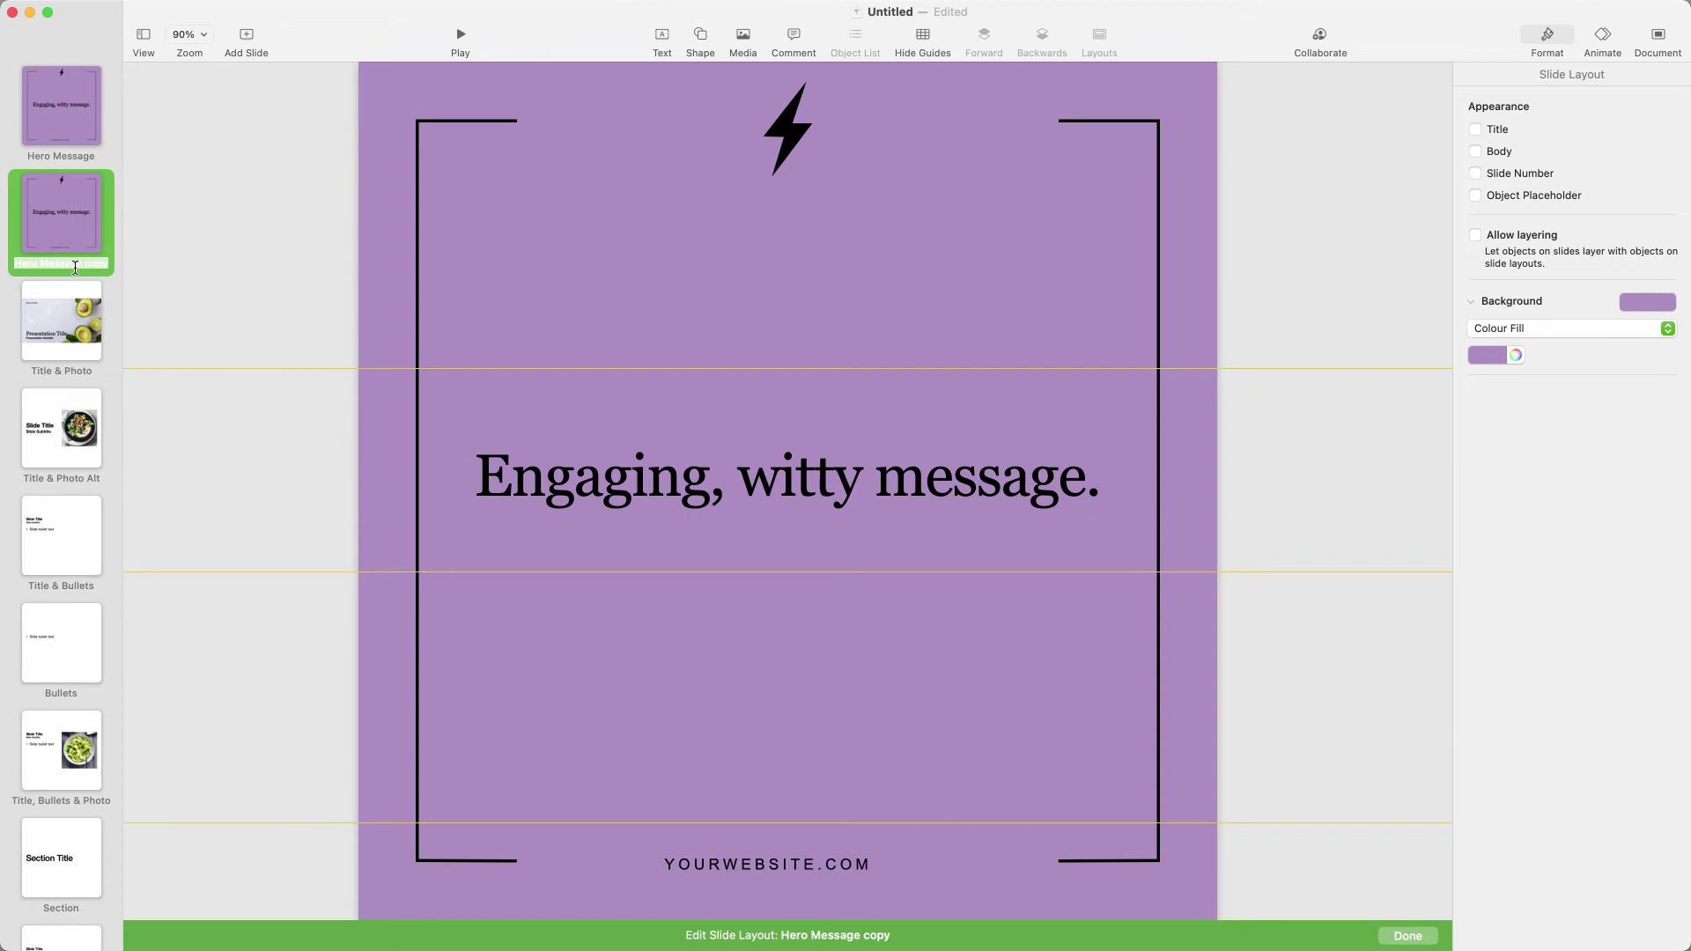
text(ream Quote)
key(Return)
Give Cream Quote a cream background and delete both bracket lines
click(1516, 356)
click(1587, 786)
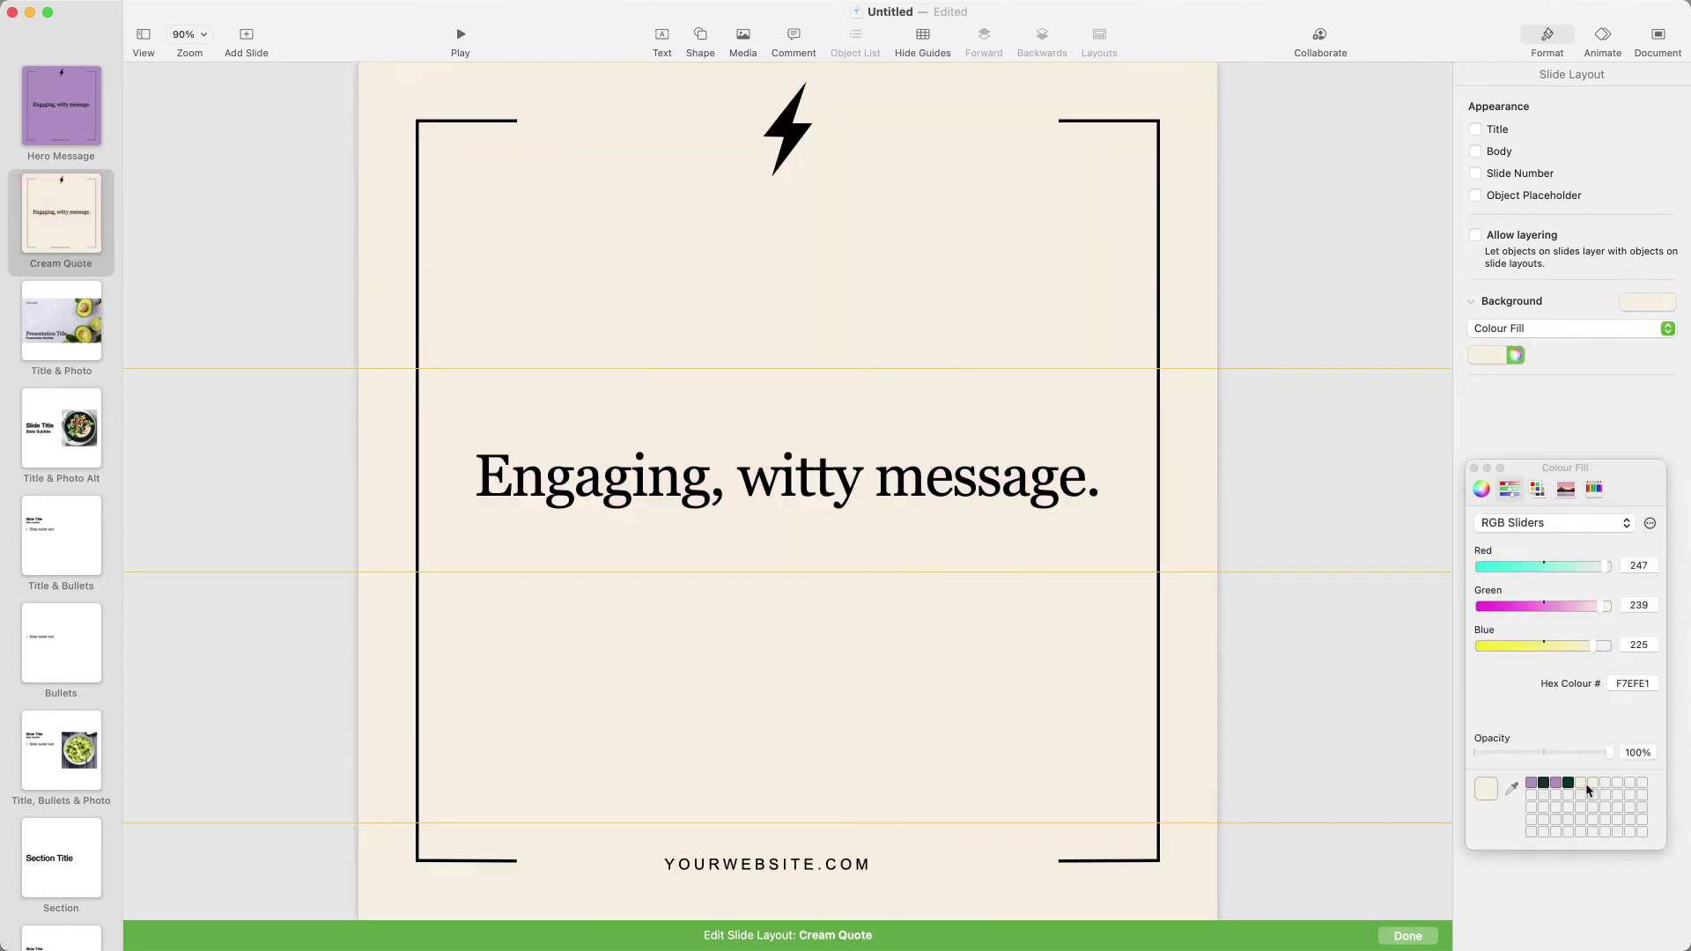
click(1158, 859)
key(Delete)
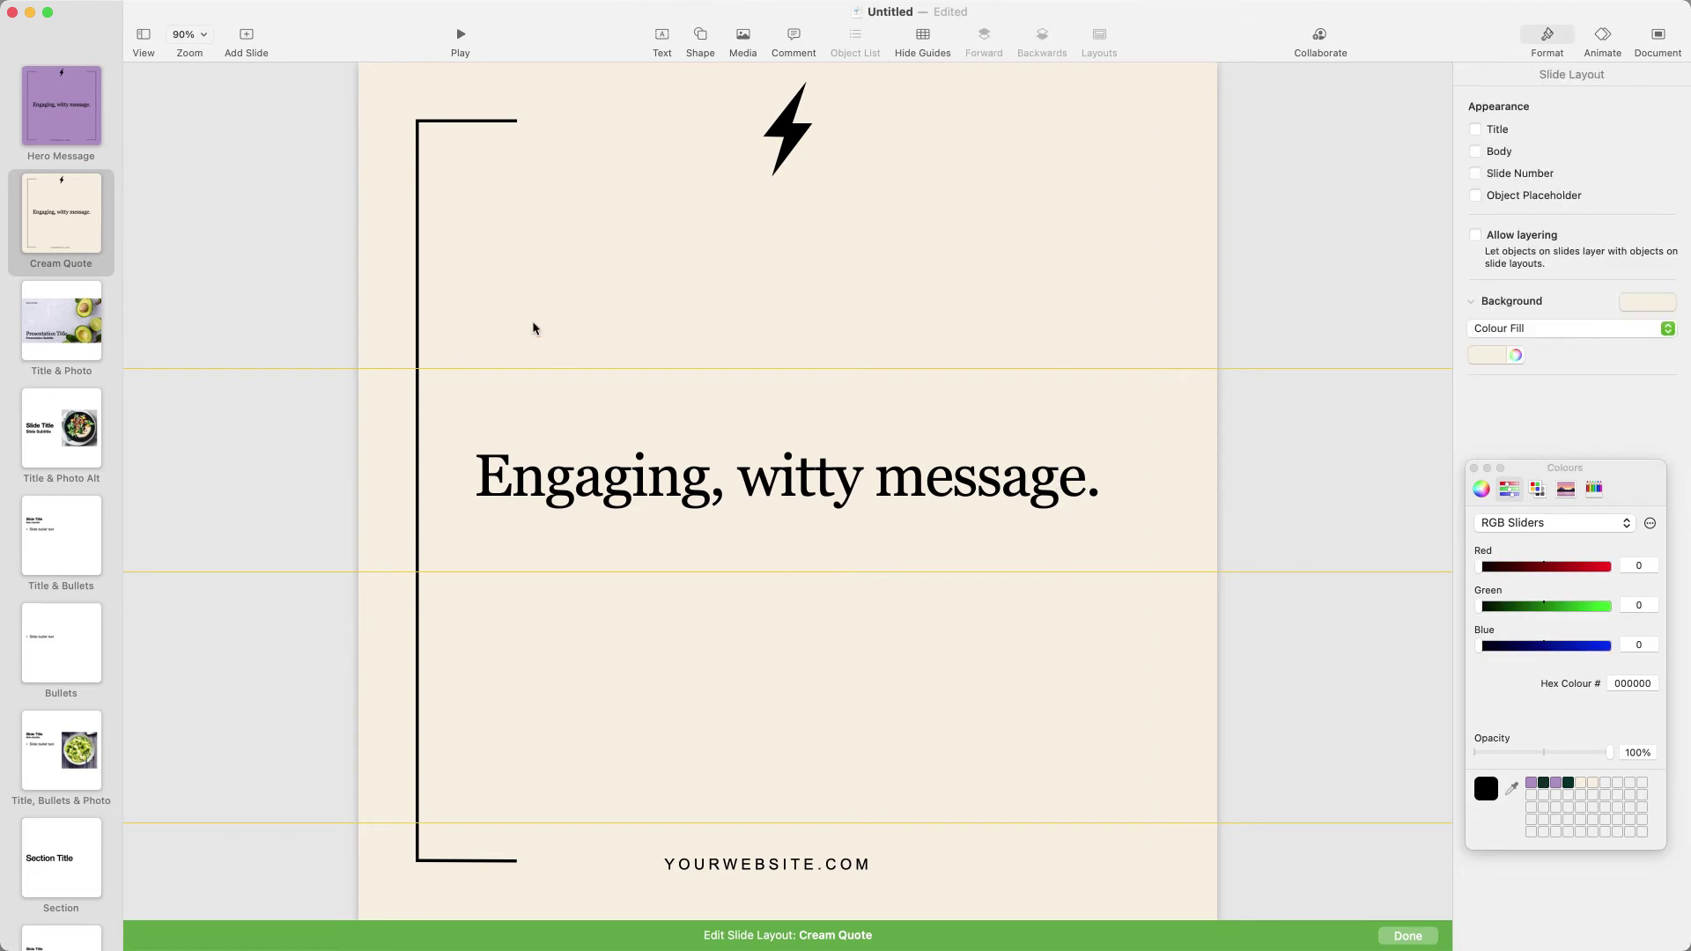
click(442, 122)
key(Delete)
Move the lightning bolt to the bottom right and colour it purple
drag(788, 145, 1136, 863)
click(1137, 847)
click(1556, 782)
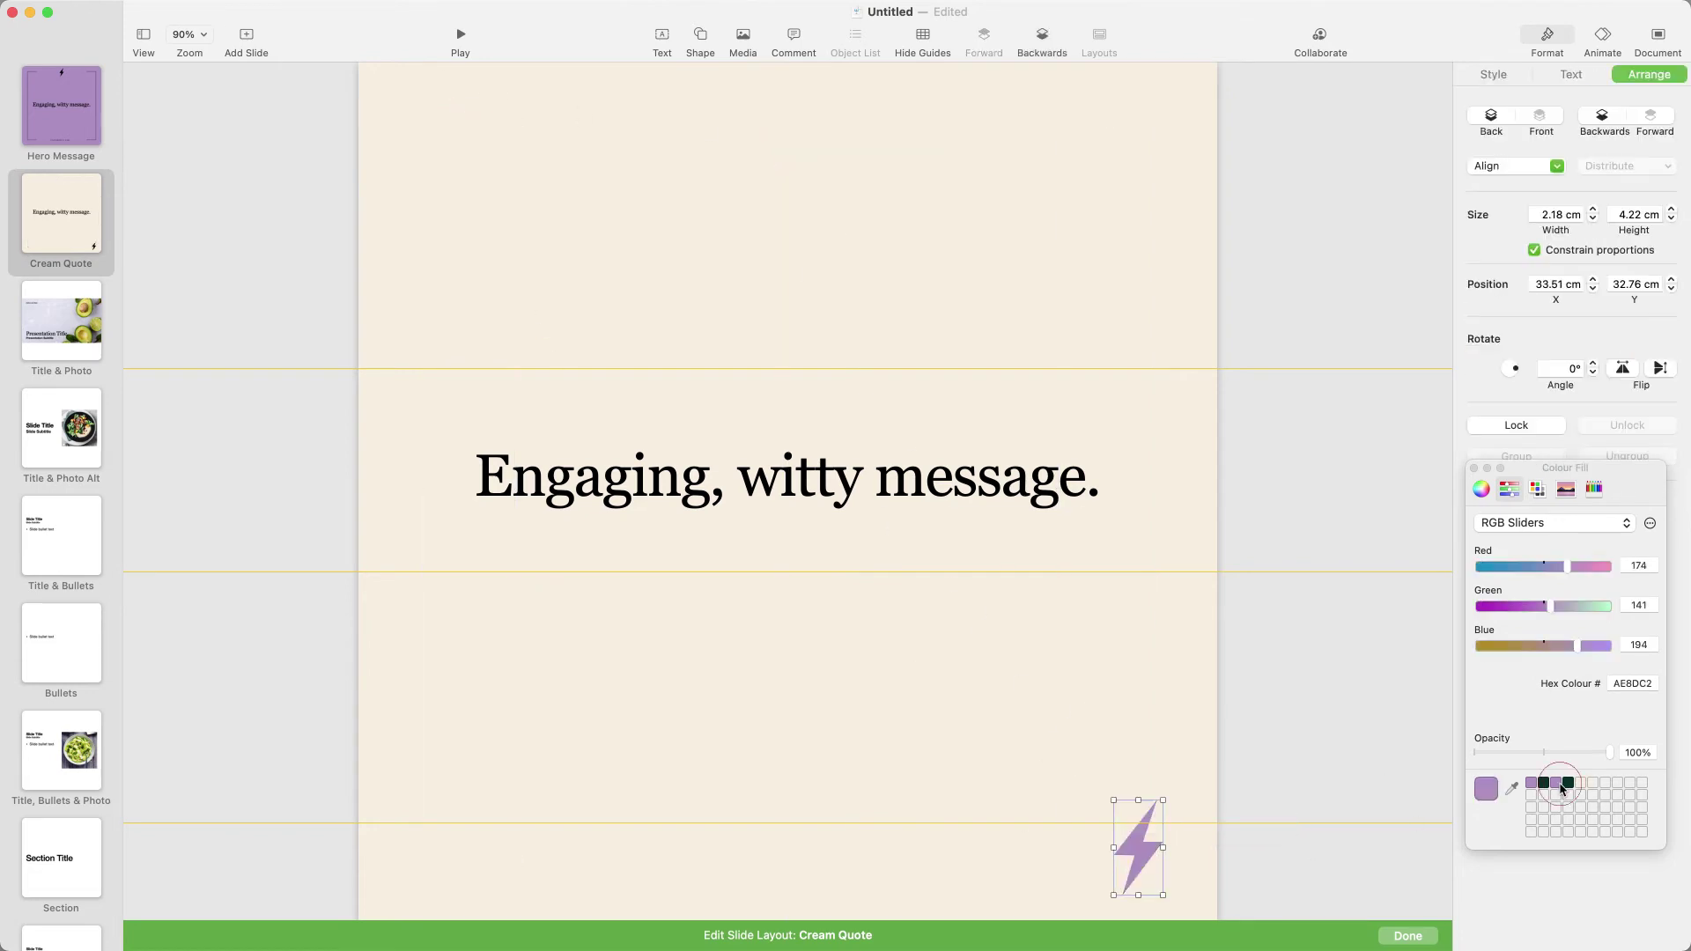
Move the headline box up and change it to 'Engaging and meaningful quote to inspire others.'
click(709, 480)
double_click(607, 357)
drag(612, 493, 1097, 354)
double_click(854, 355)
text(and meaningful)
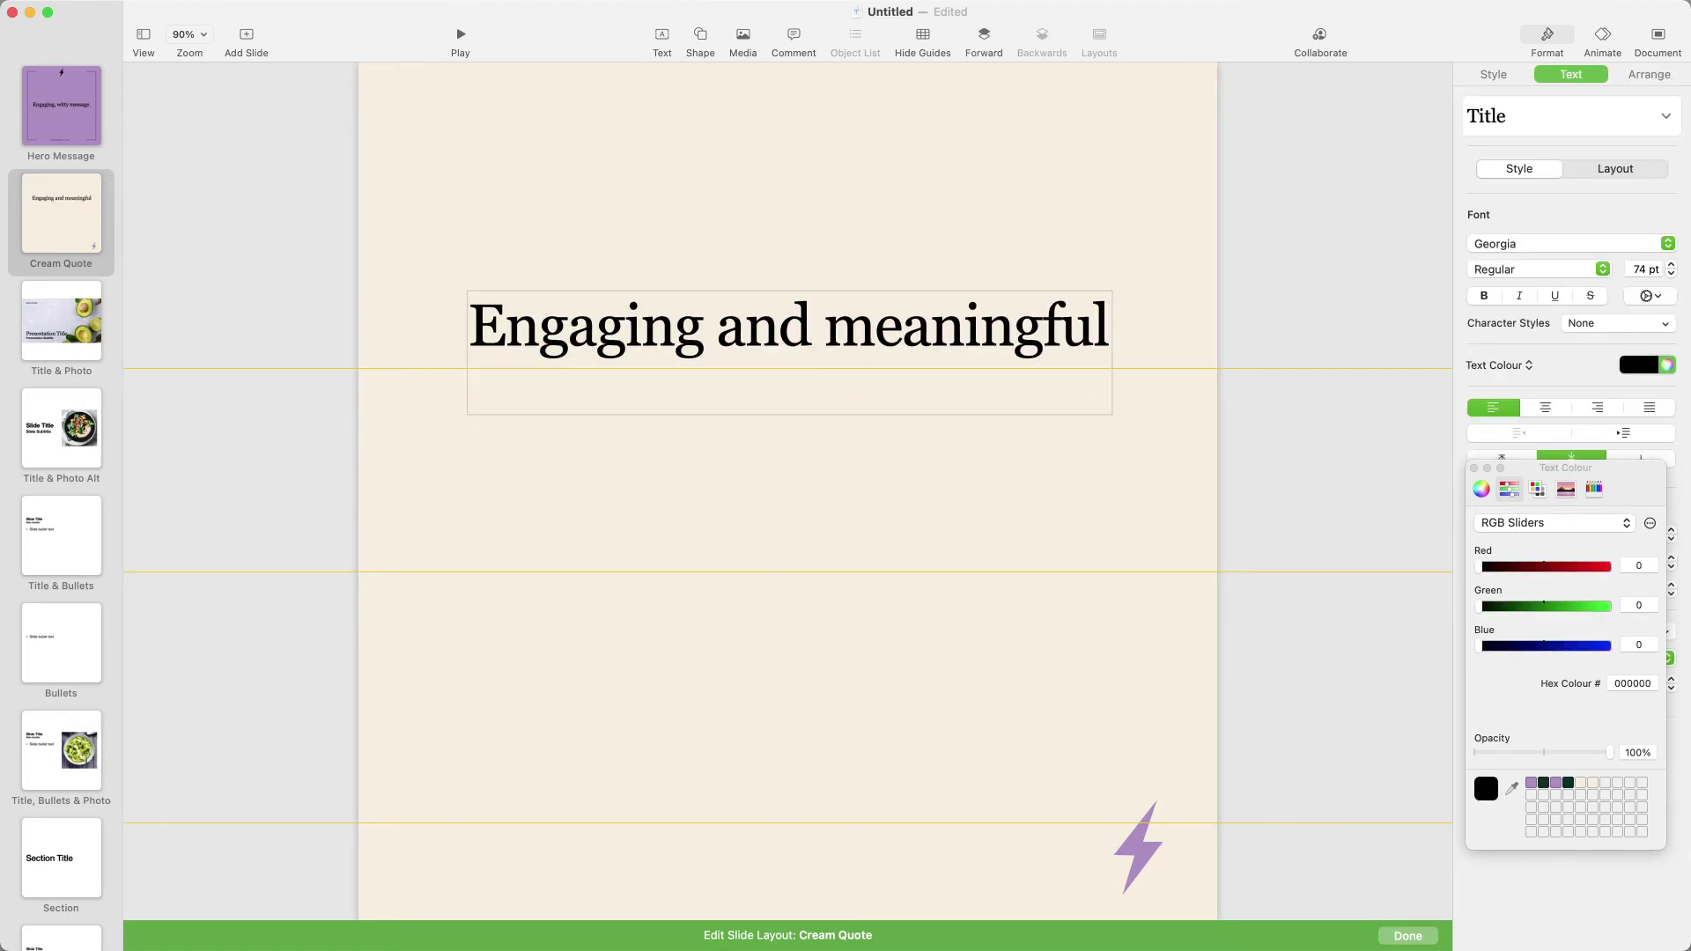
text( quote to inspire others.)
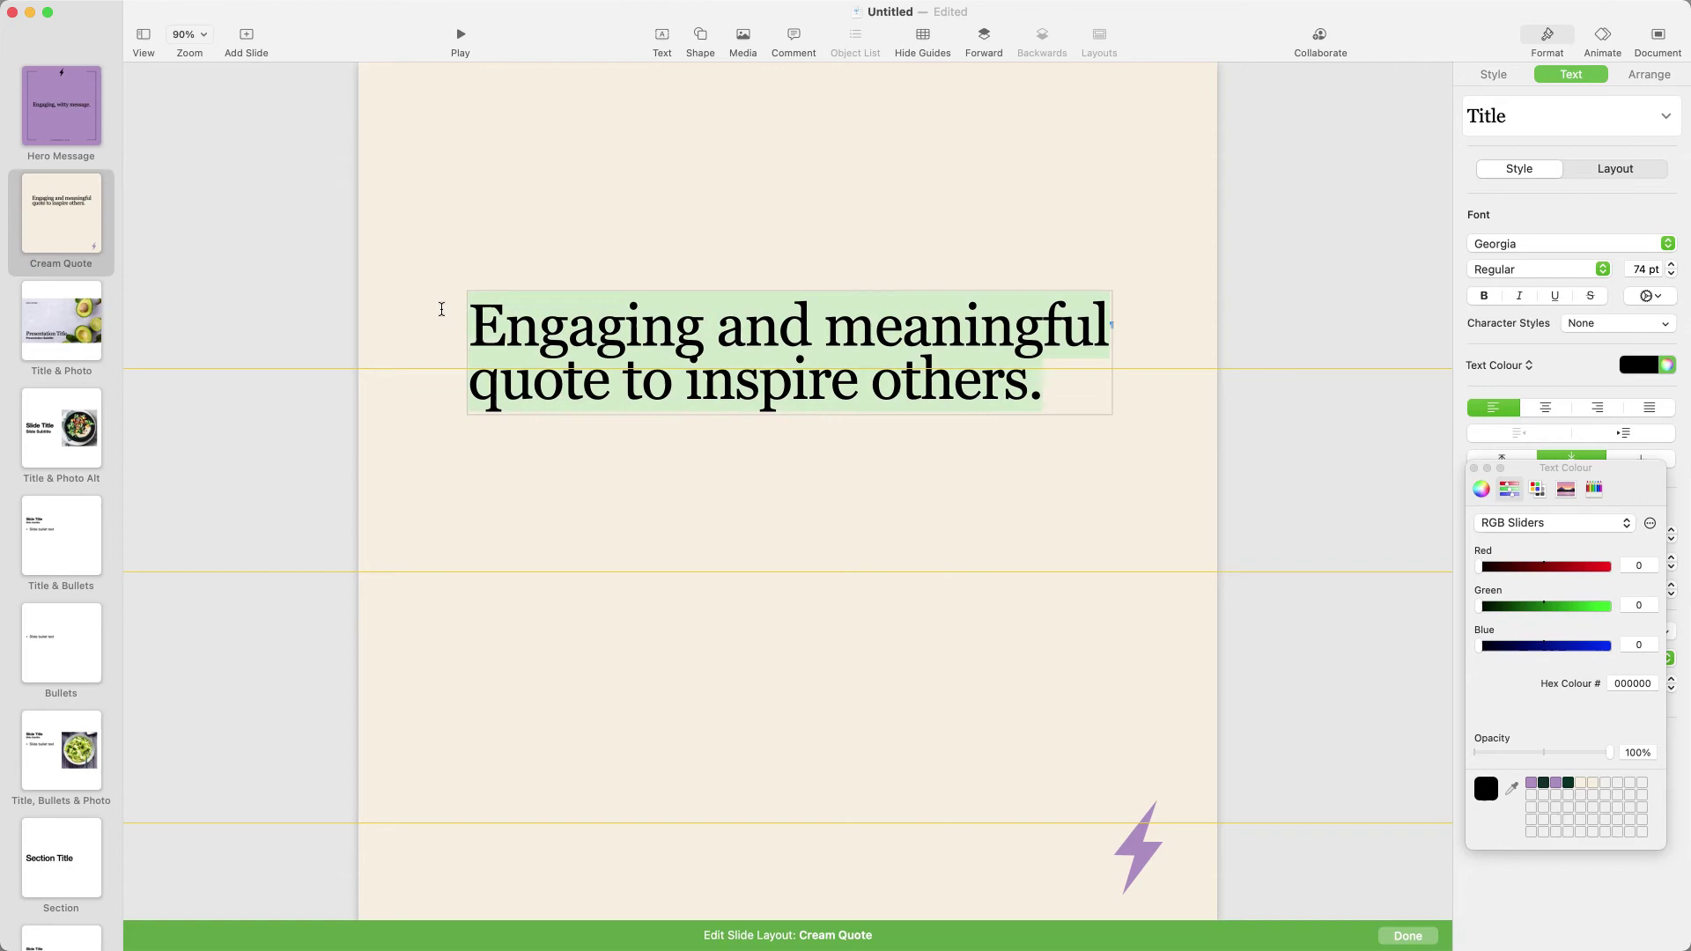
Style the quote with Title Small in Georgia Regular at 60 pt
click(1665, 116)
click(1550, 176)
click(1667, 243)
click(1509, 199)
click(1601, 269)
click(1480, 227)
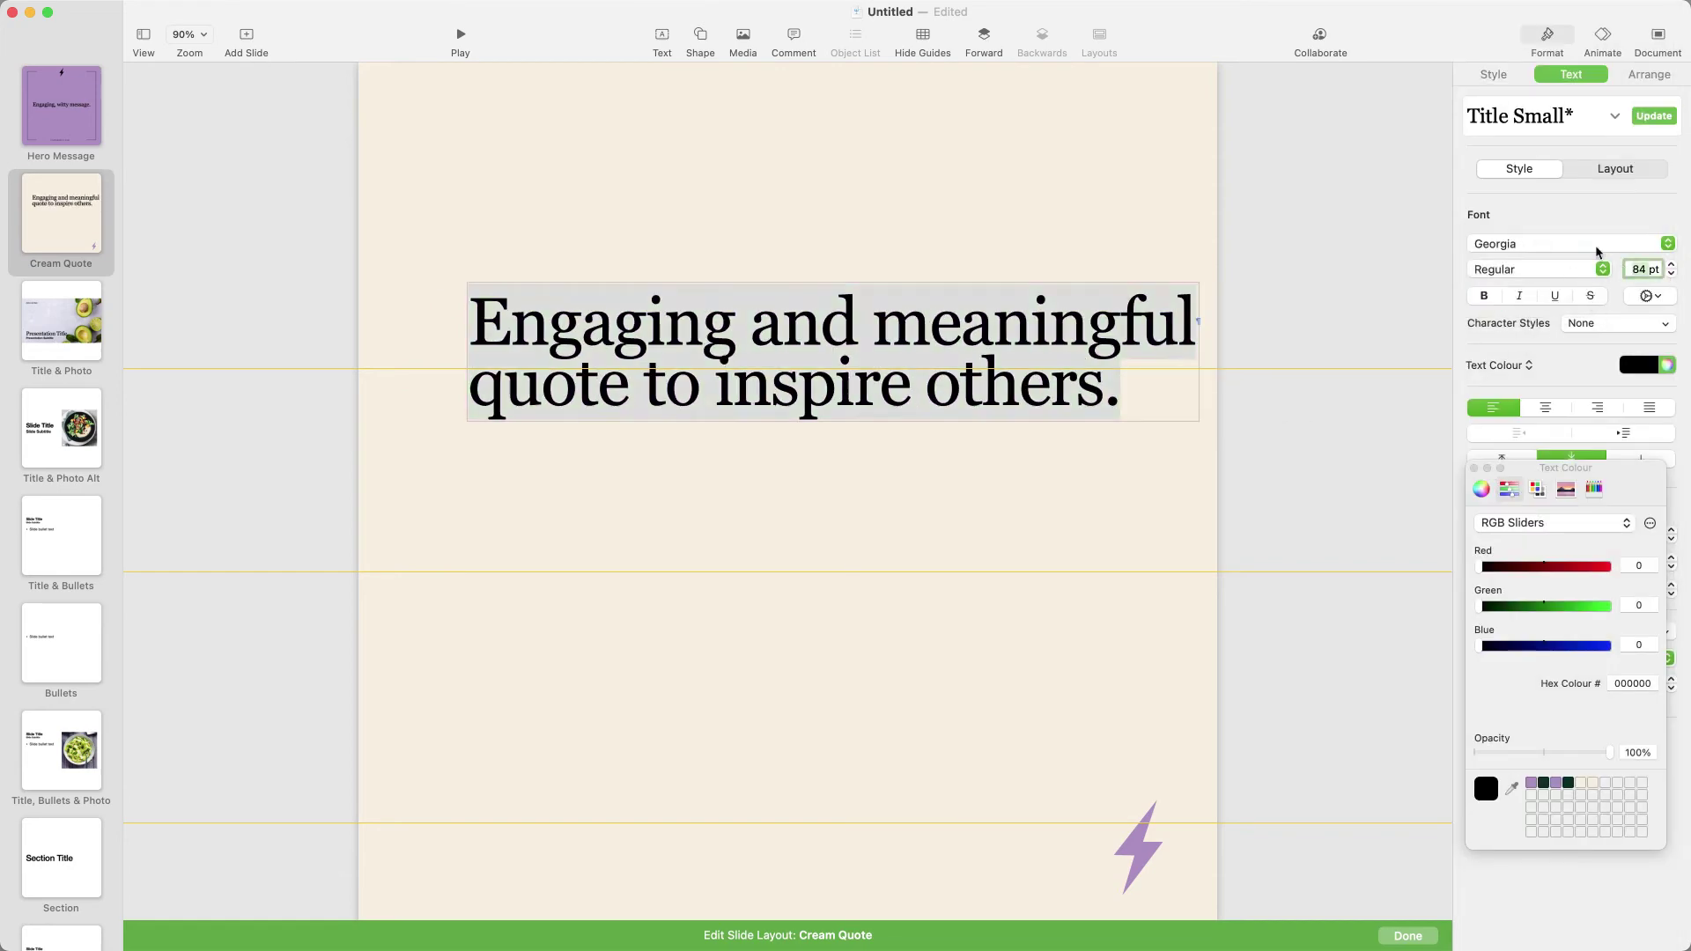
text(60)
key(Return)
Move the quote box down and left to about X 3.27 cm, Y 13.17 cm
click(695, 539)
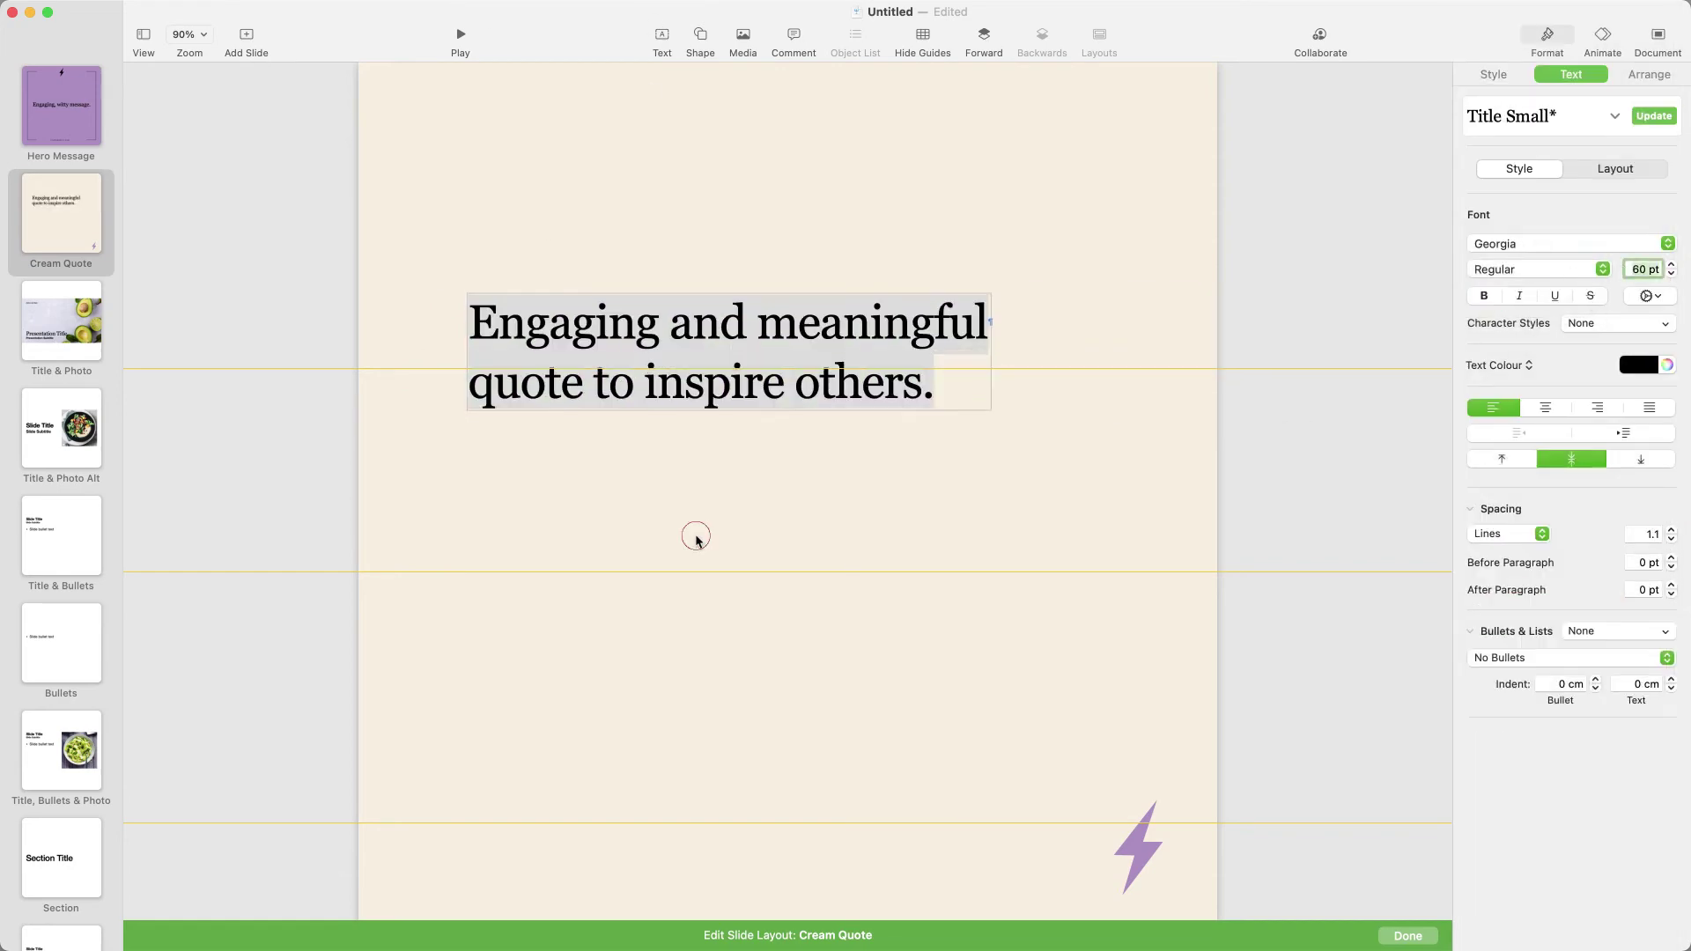
drag(665, 390, 630, 455)
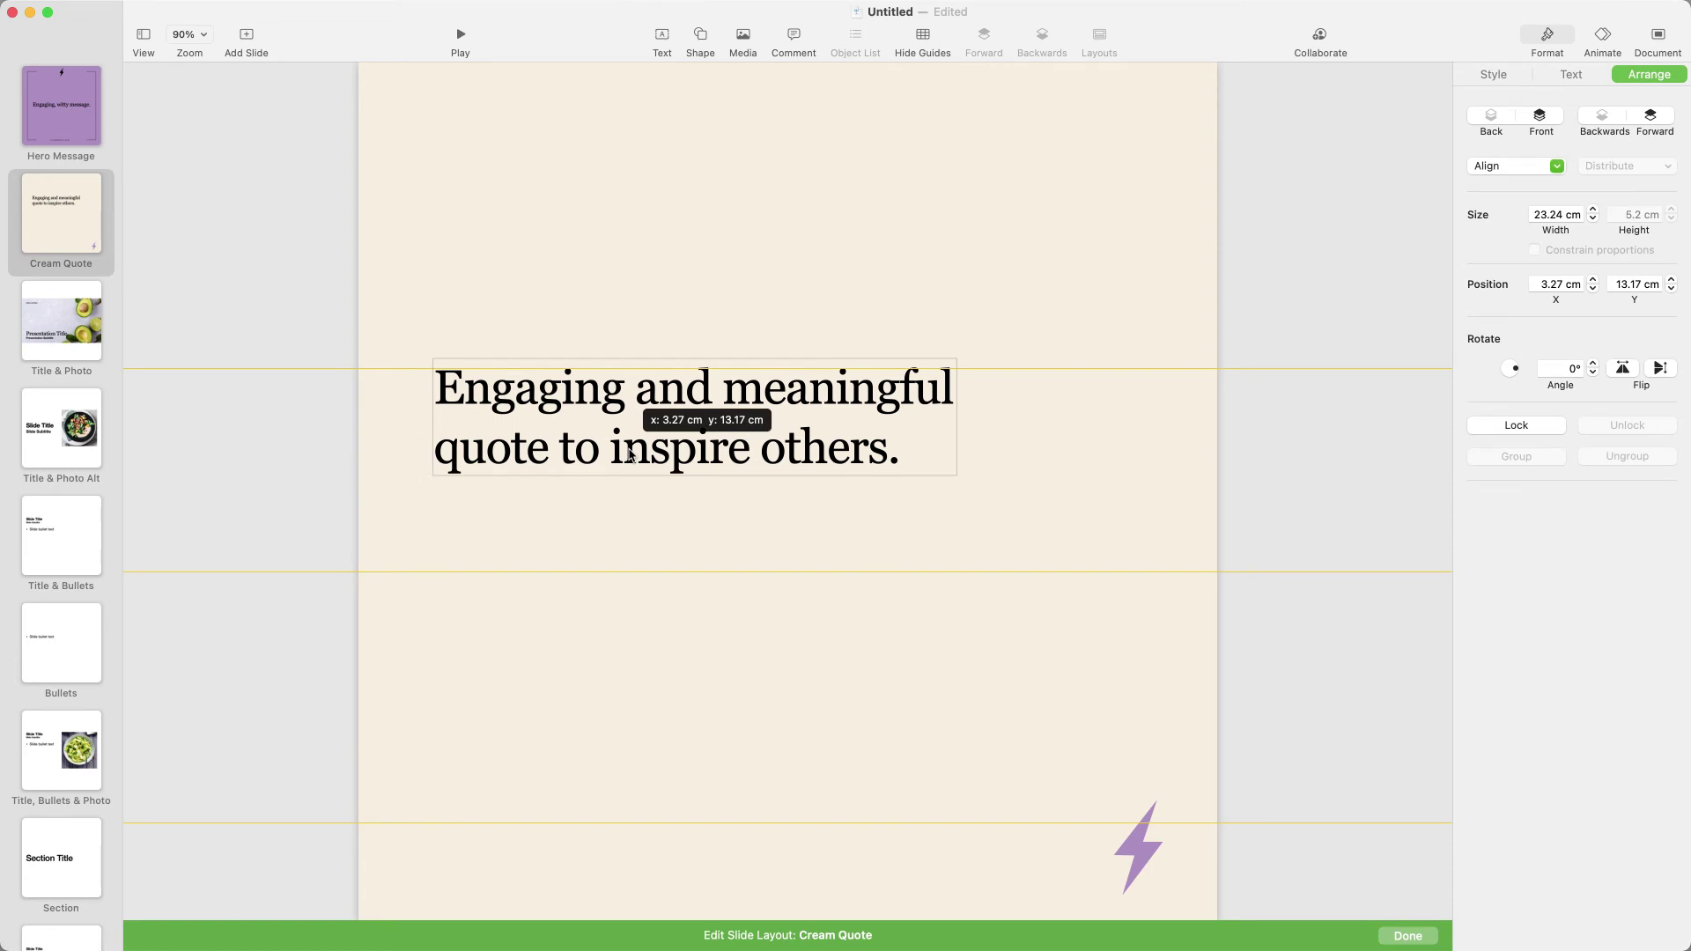
right_click(48, 234)
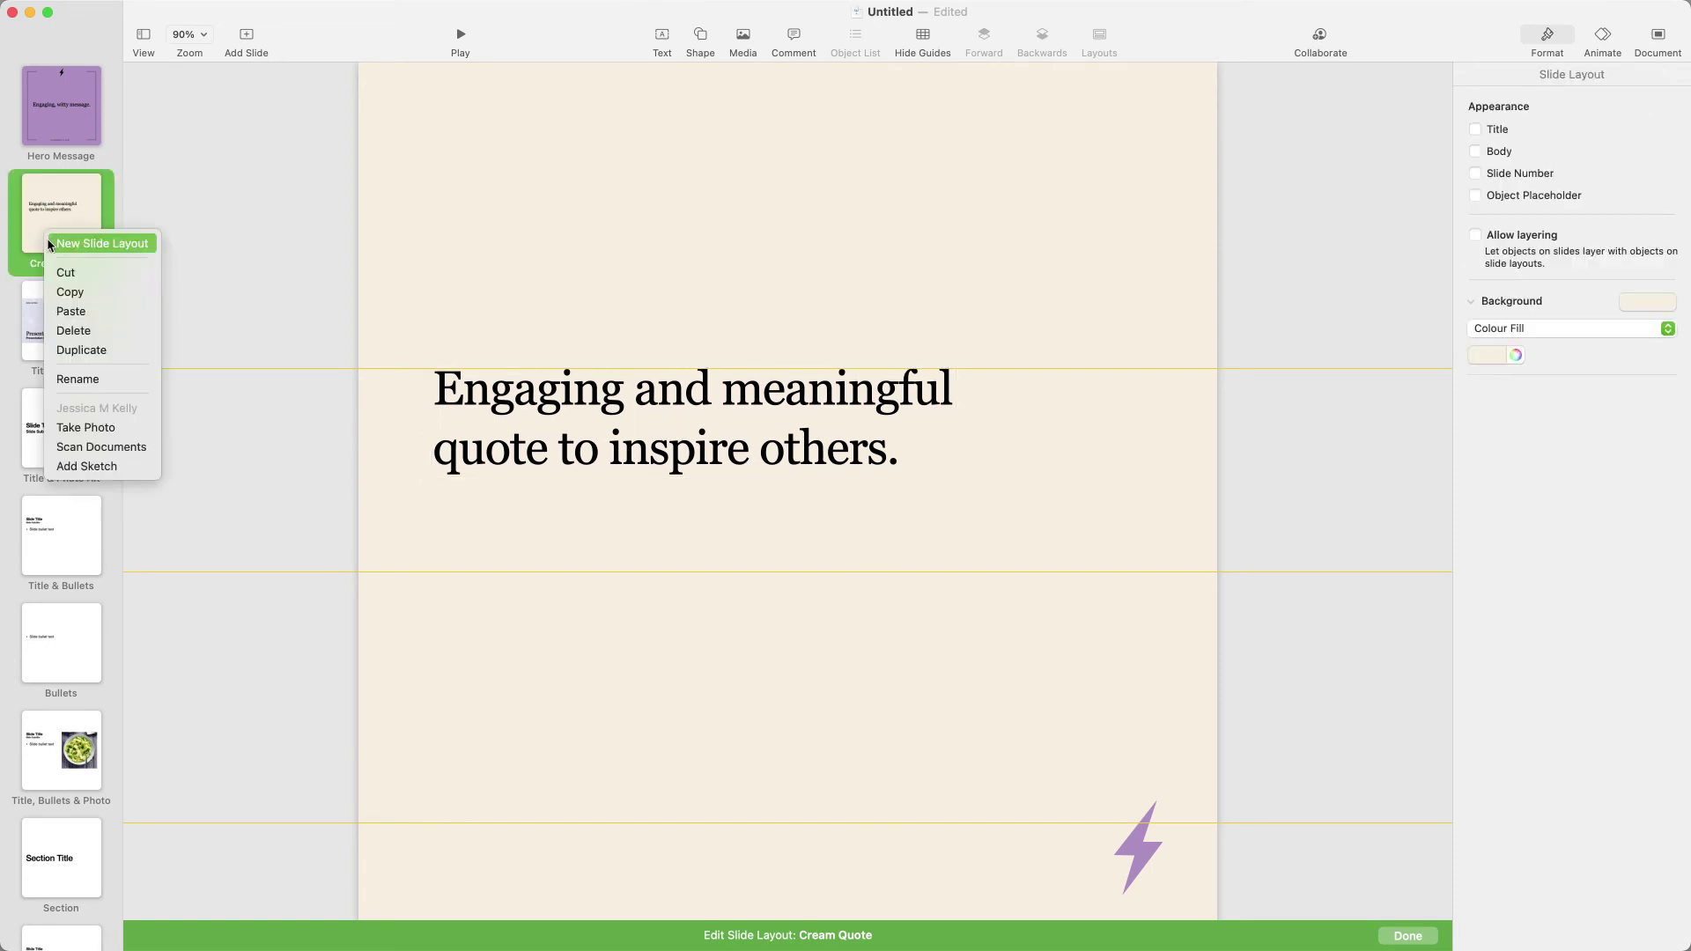
Duplicate the Cream Quote layout and give the copy a dark green background
click(60, 351)
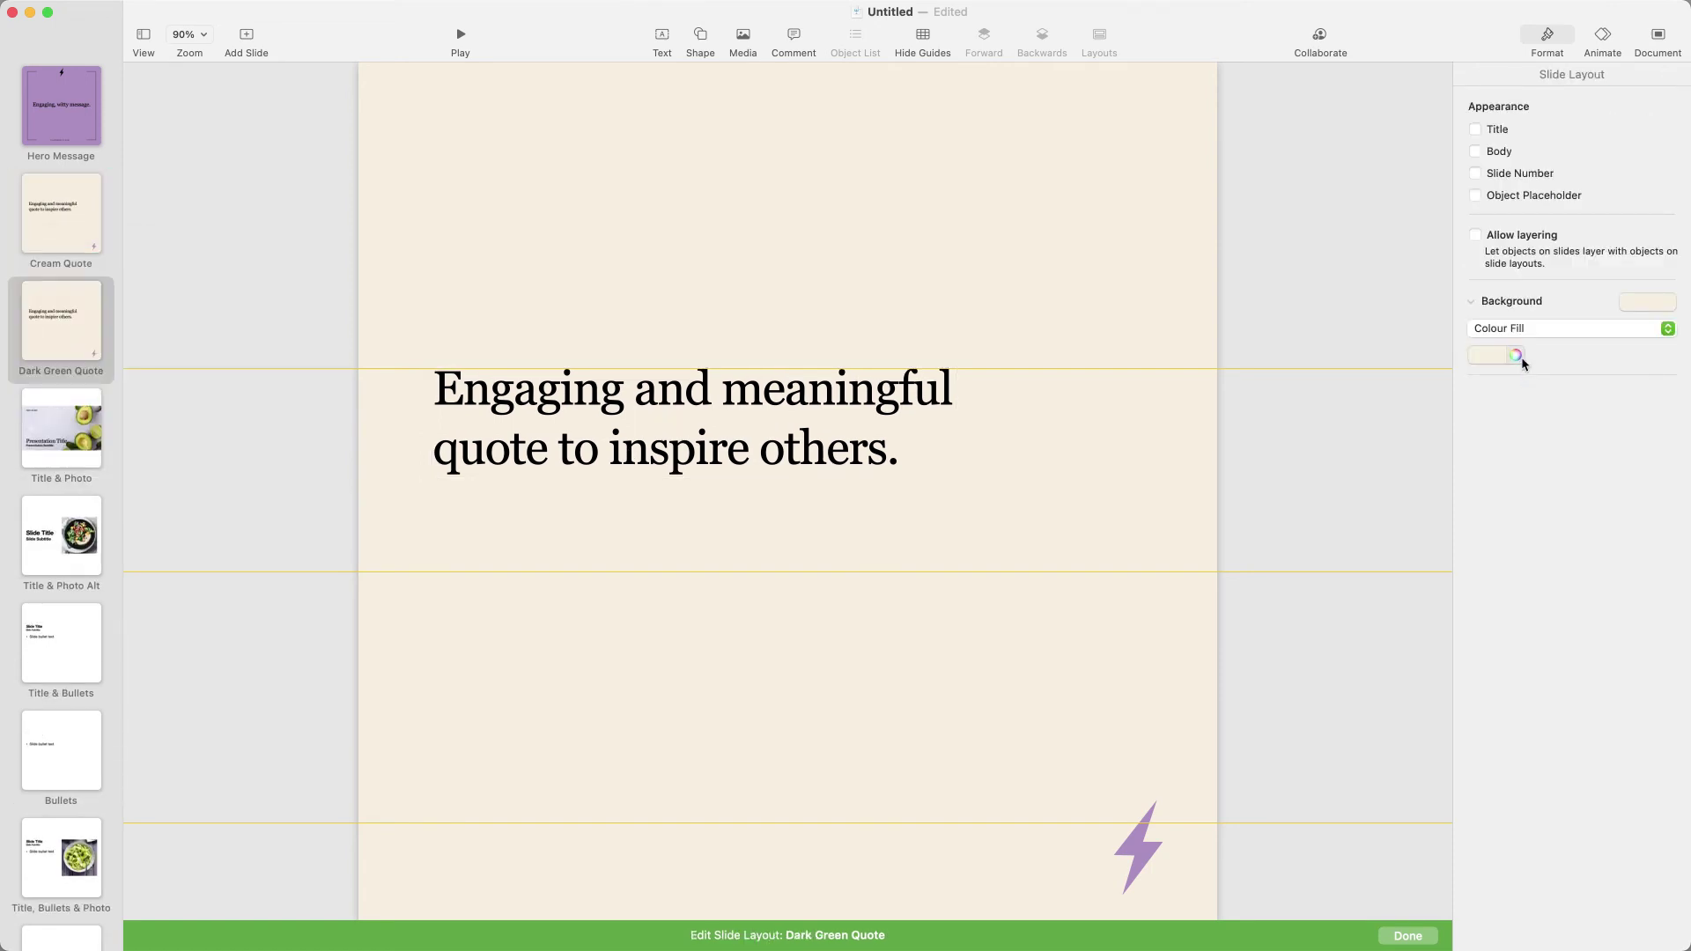
click(1515, 356)
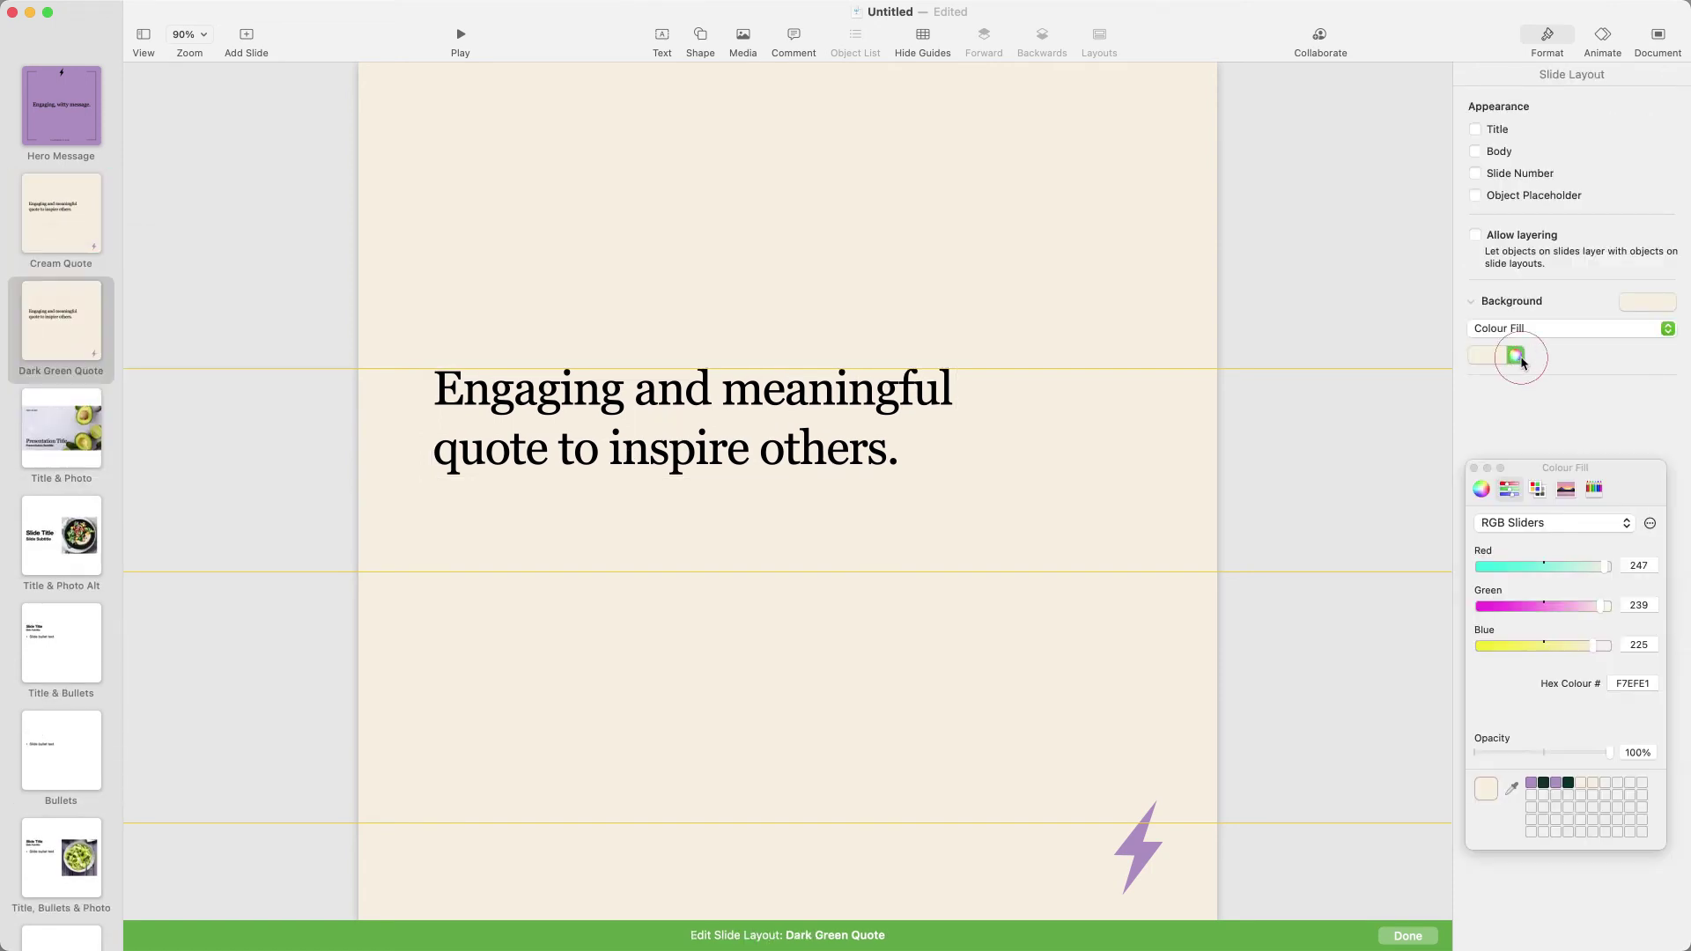
click(1570, 783)
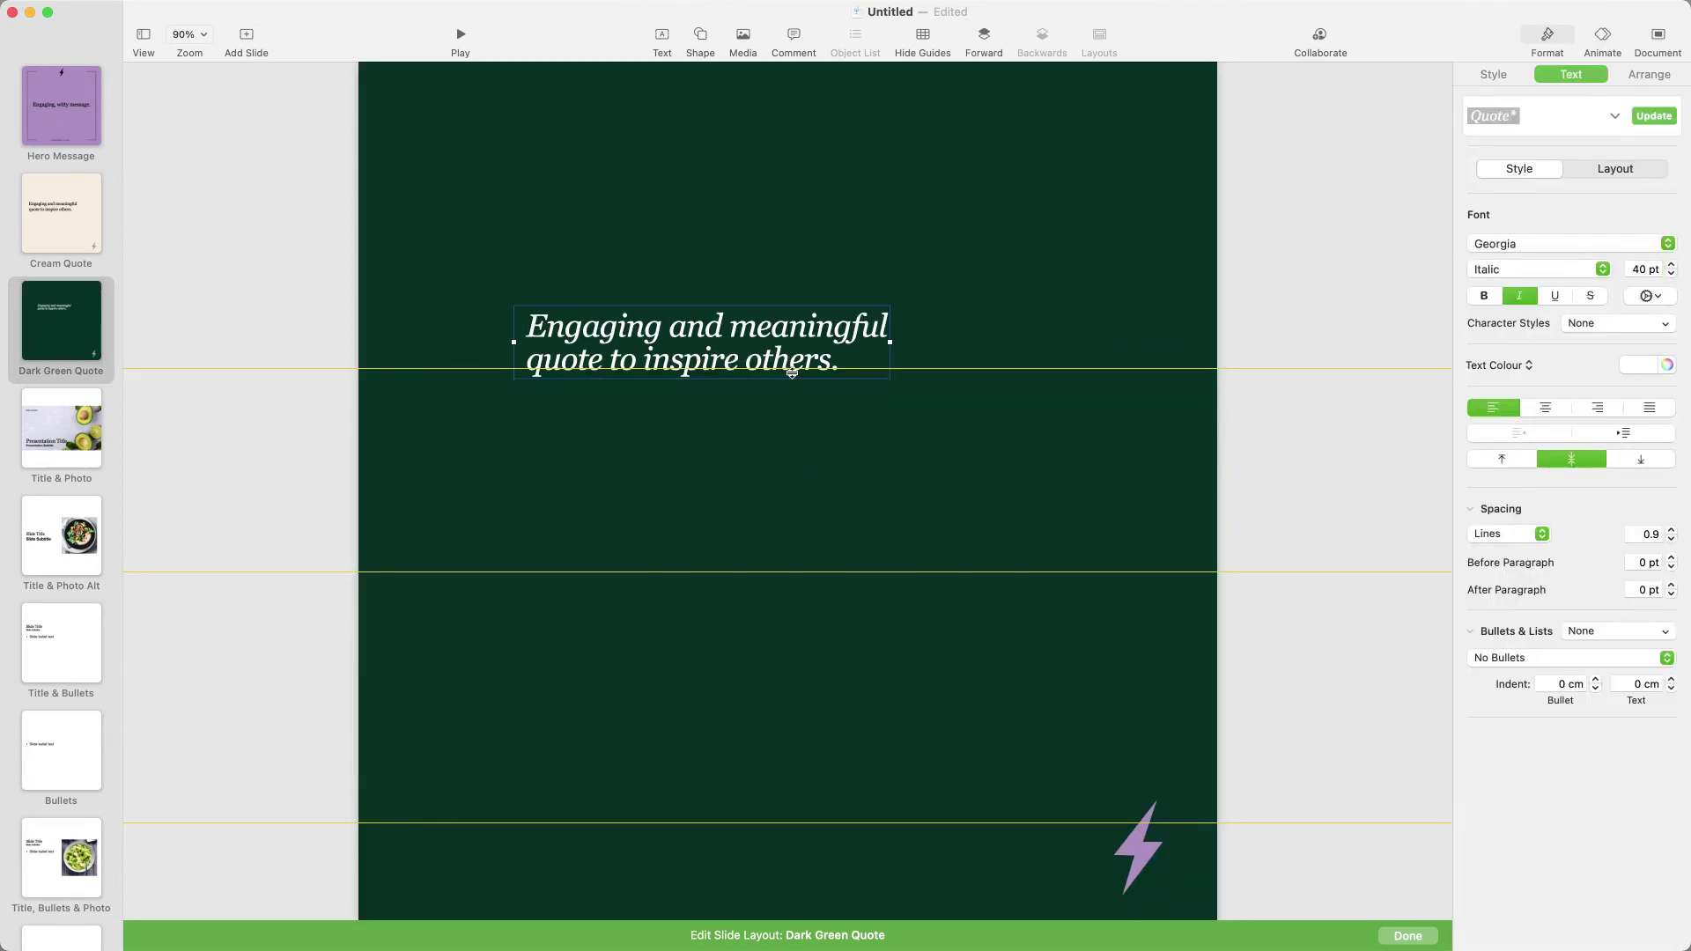
Enter the 'This is going to be a wonderful and inspiring message…' quote, centred with 1.3 line spacing
text(This is going to be a wonderful and inspiring)
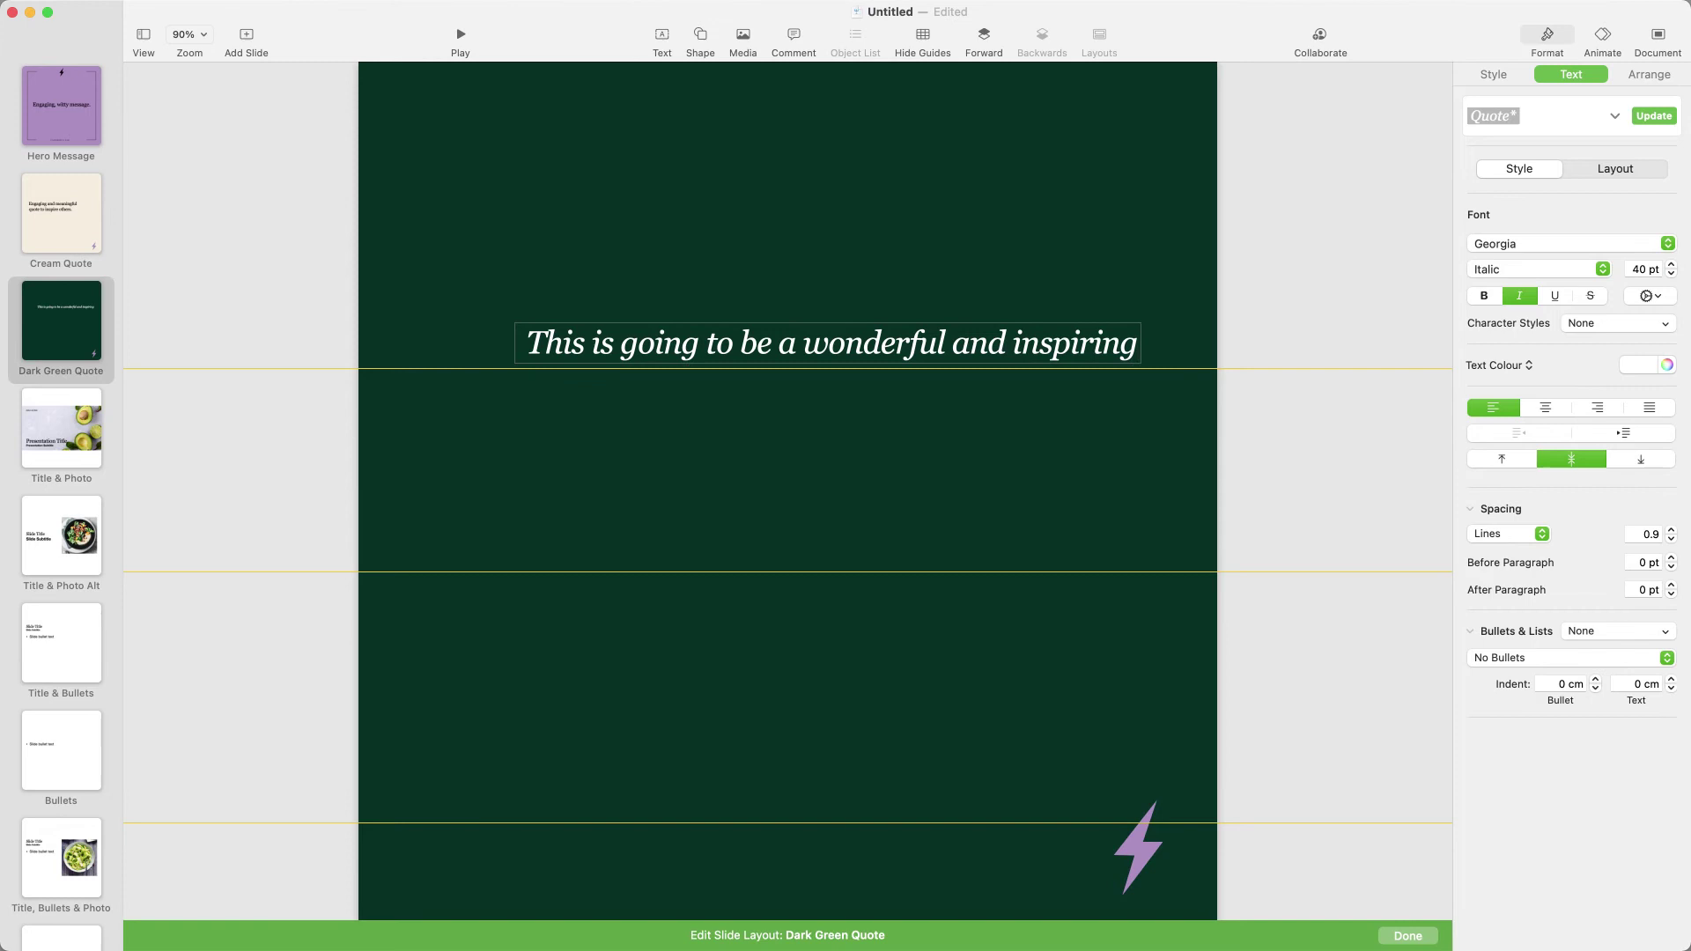
text( message to help others get through their incredibly stressful day.)
key(super+a)
key(super+bar)
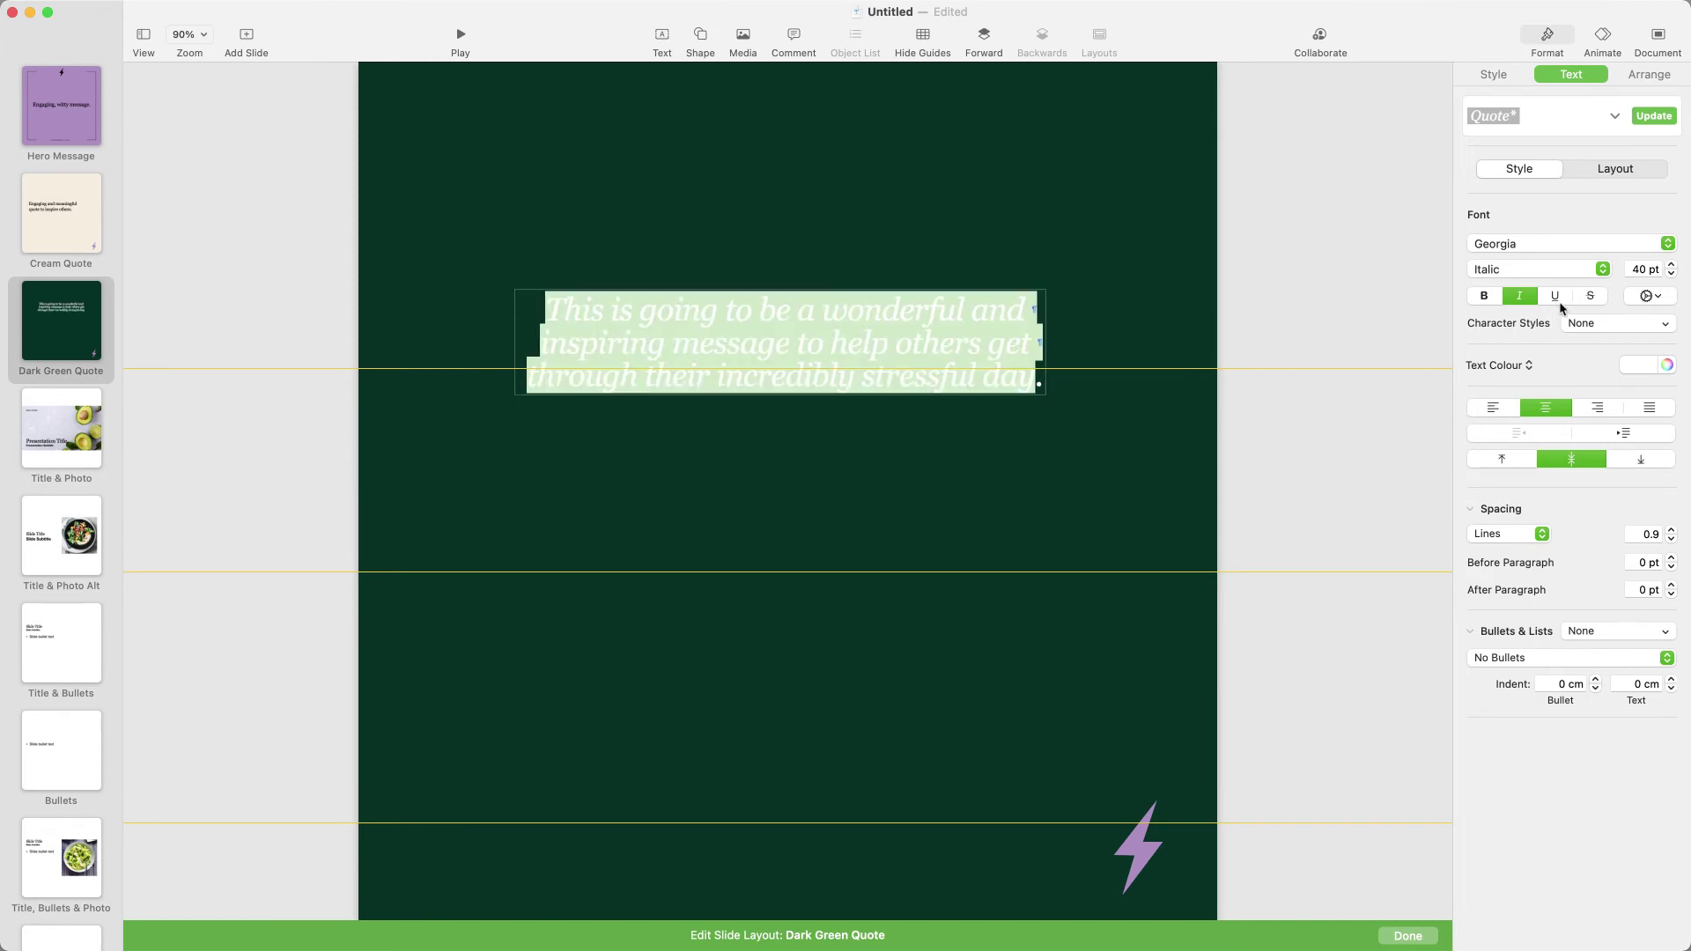
click(1670, 529)
click(1670, 529)
click(1670, 530)
click(1670, 530)
click(1042, 379)
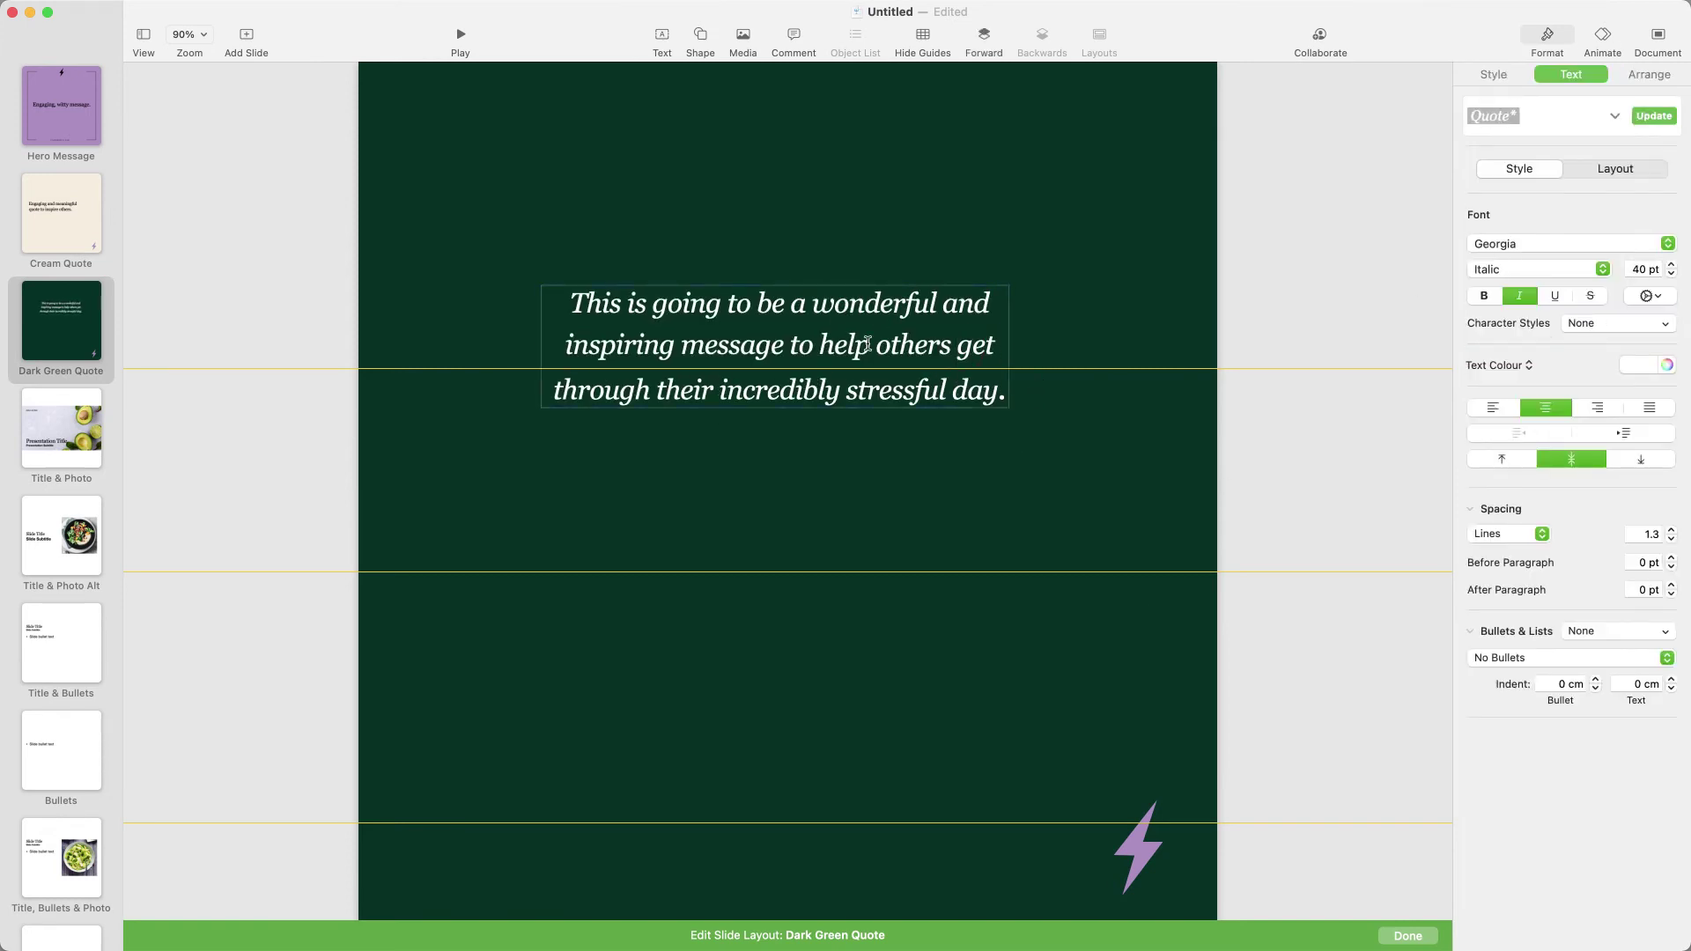
Add a short white 4 pt horizontal divider line just under the quote
click(700, 37)
click(569, 106)
click(700, 119)
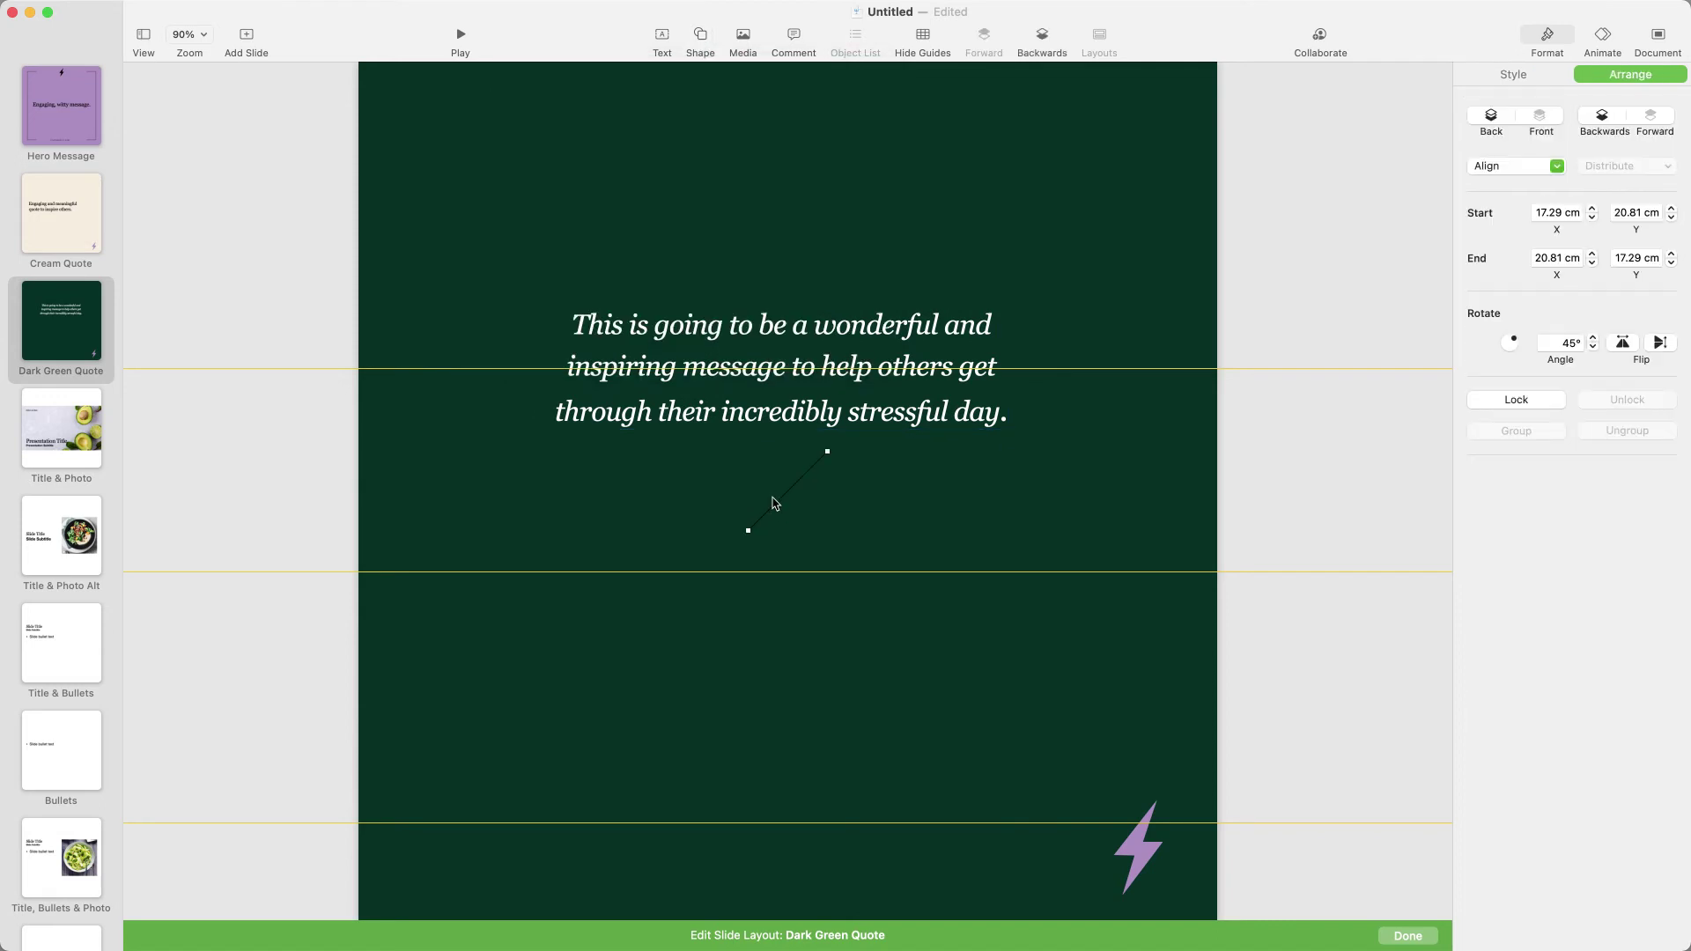
drag(774, 502, 841, 542)
click(1513, 73)
click(1670, 315)
click(1671, 315)
click(1671, 315)
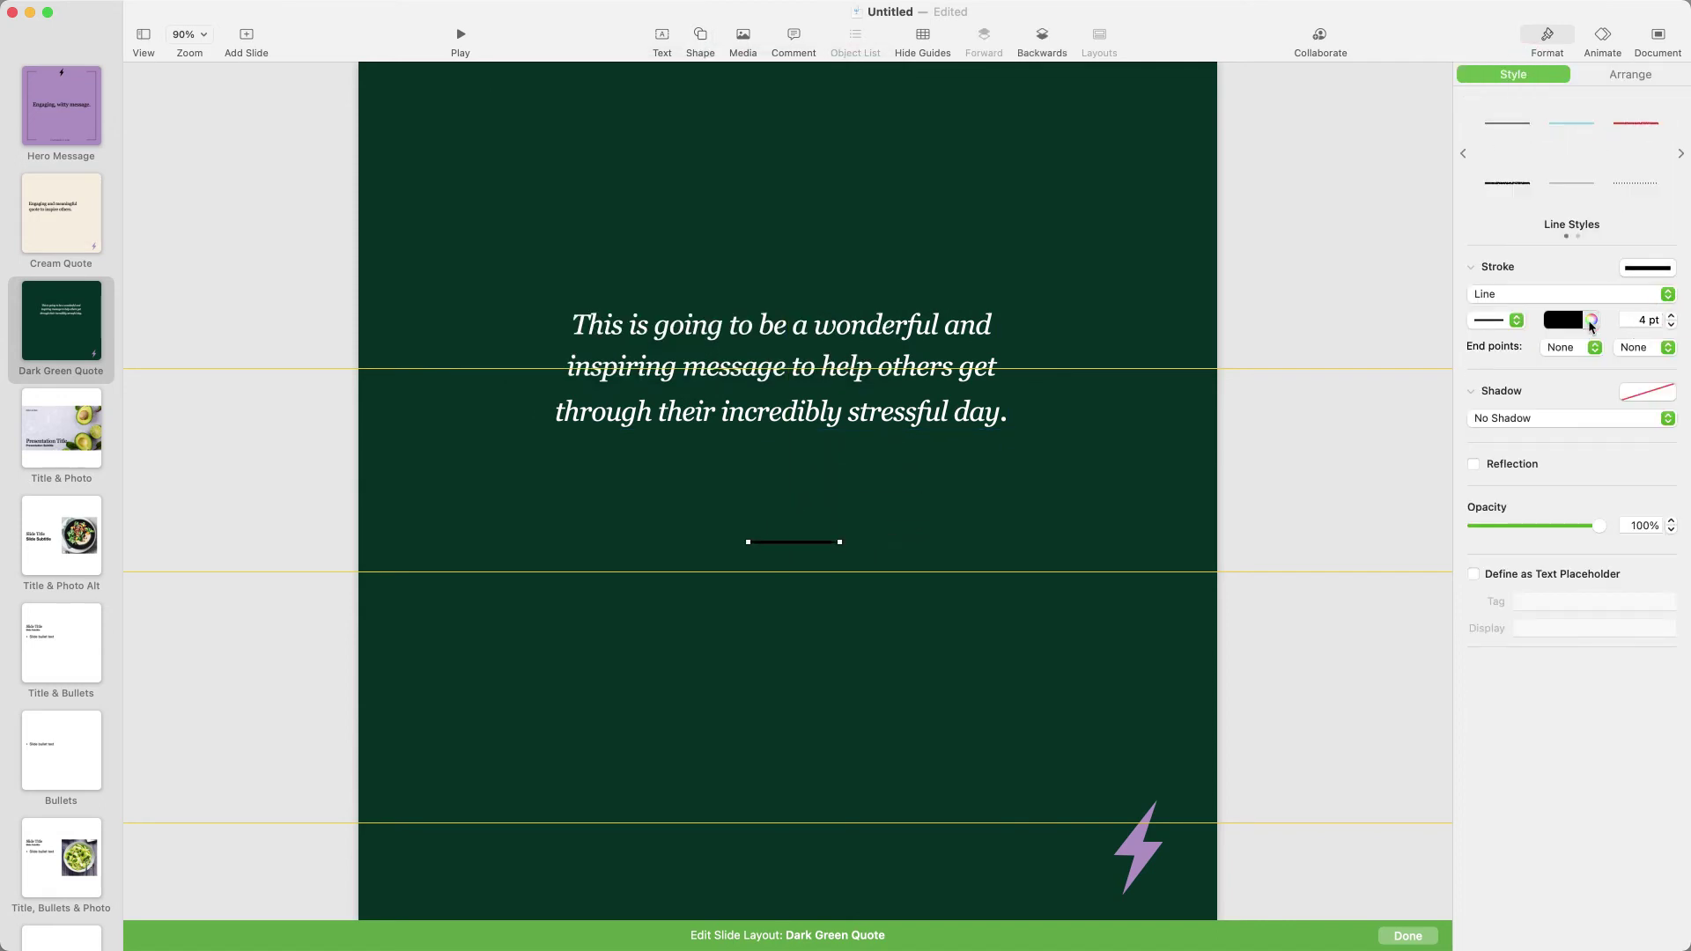
click(1581, 321)
click(1491, 438)
drag(795, 543, 775, 484)
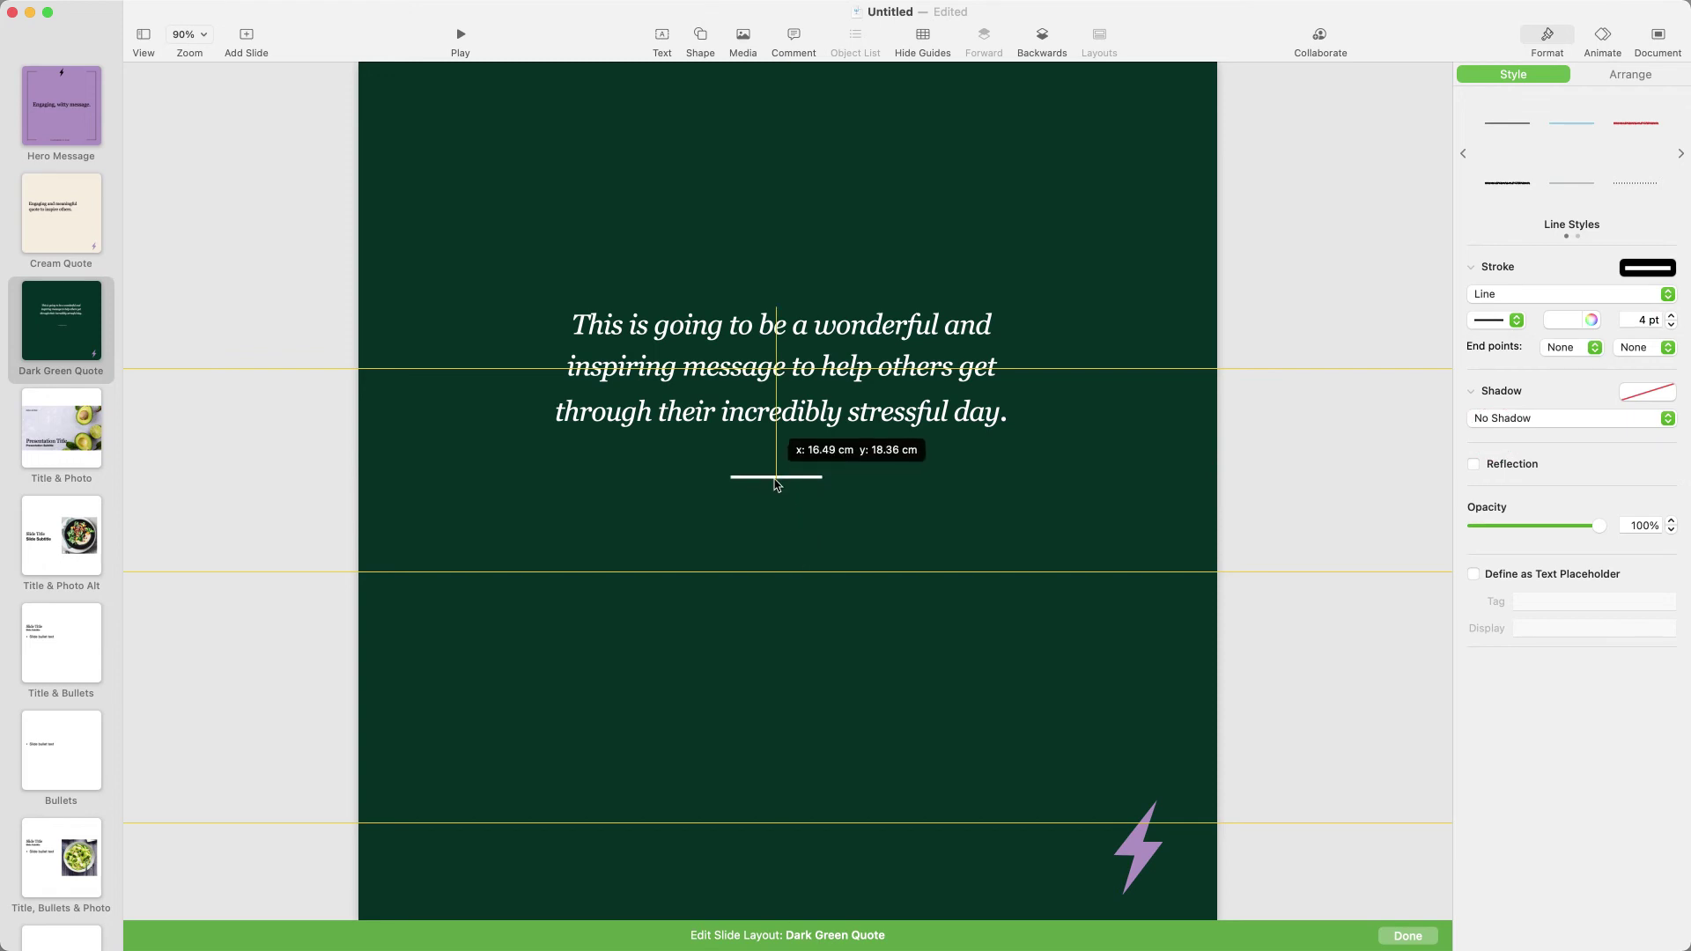
Paste the 'Famous Person, Company' attribution and make it and the divider placeholders
key(super+v)
click(1473, 596)
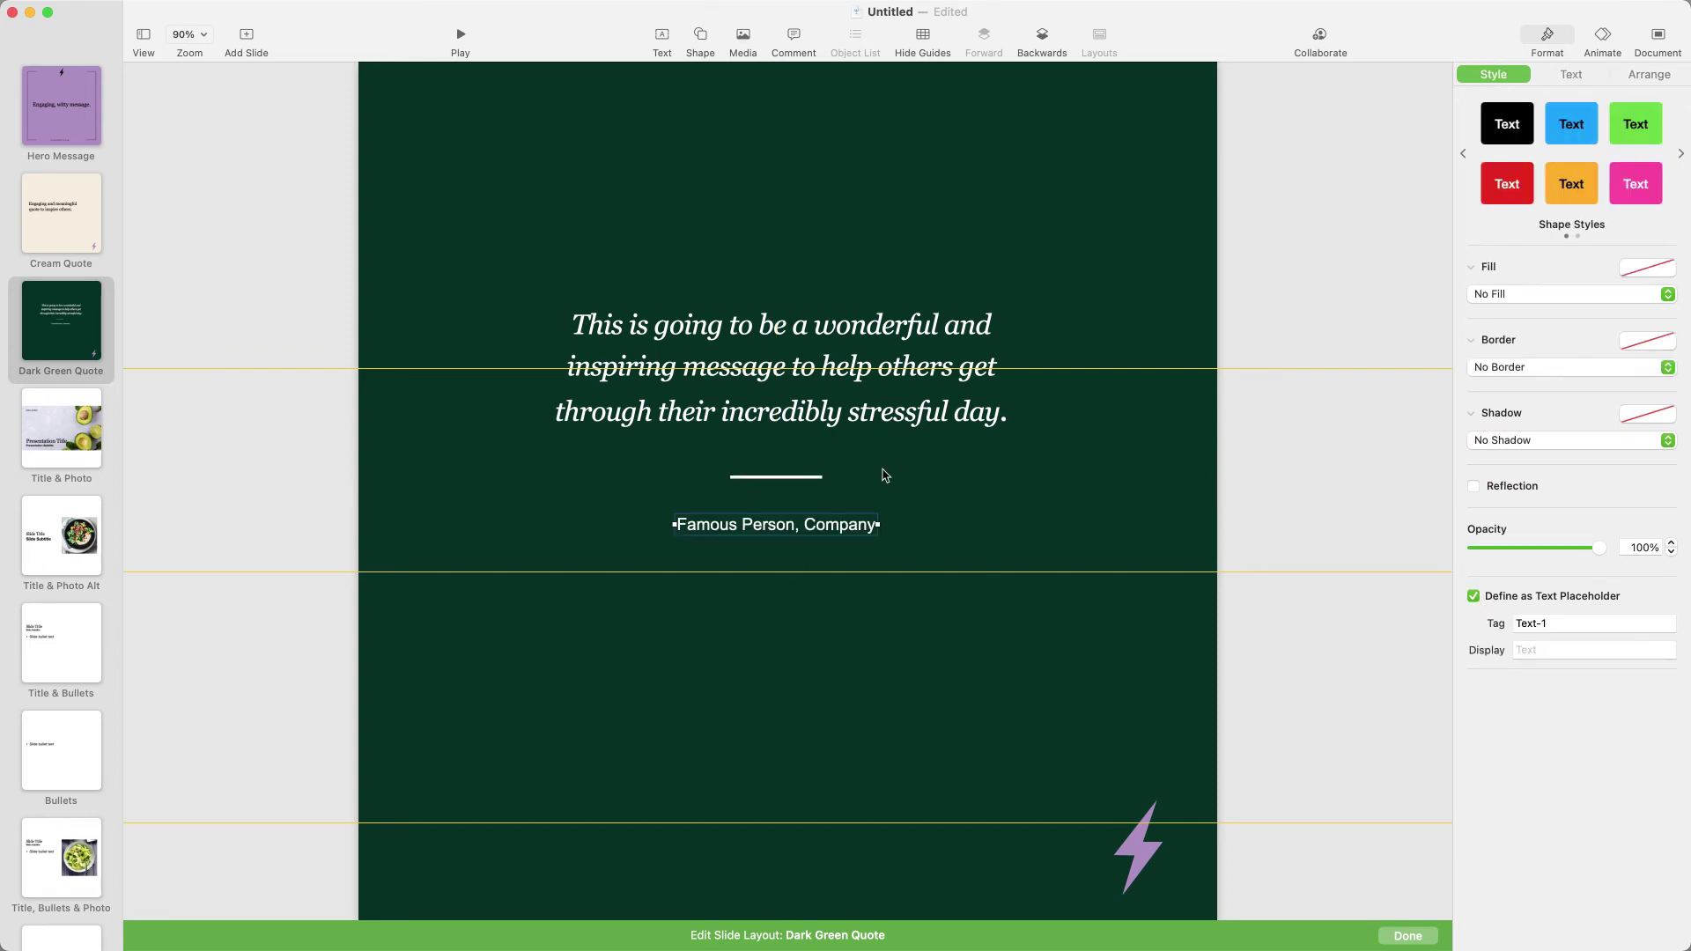
click(815, 478)
click(1473, 575)
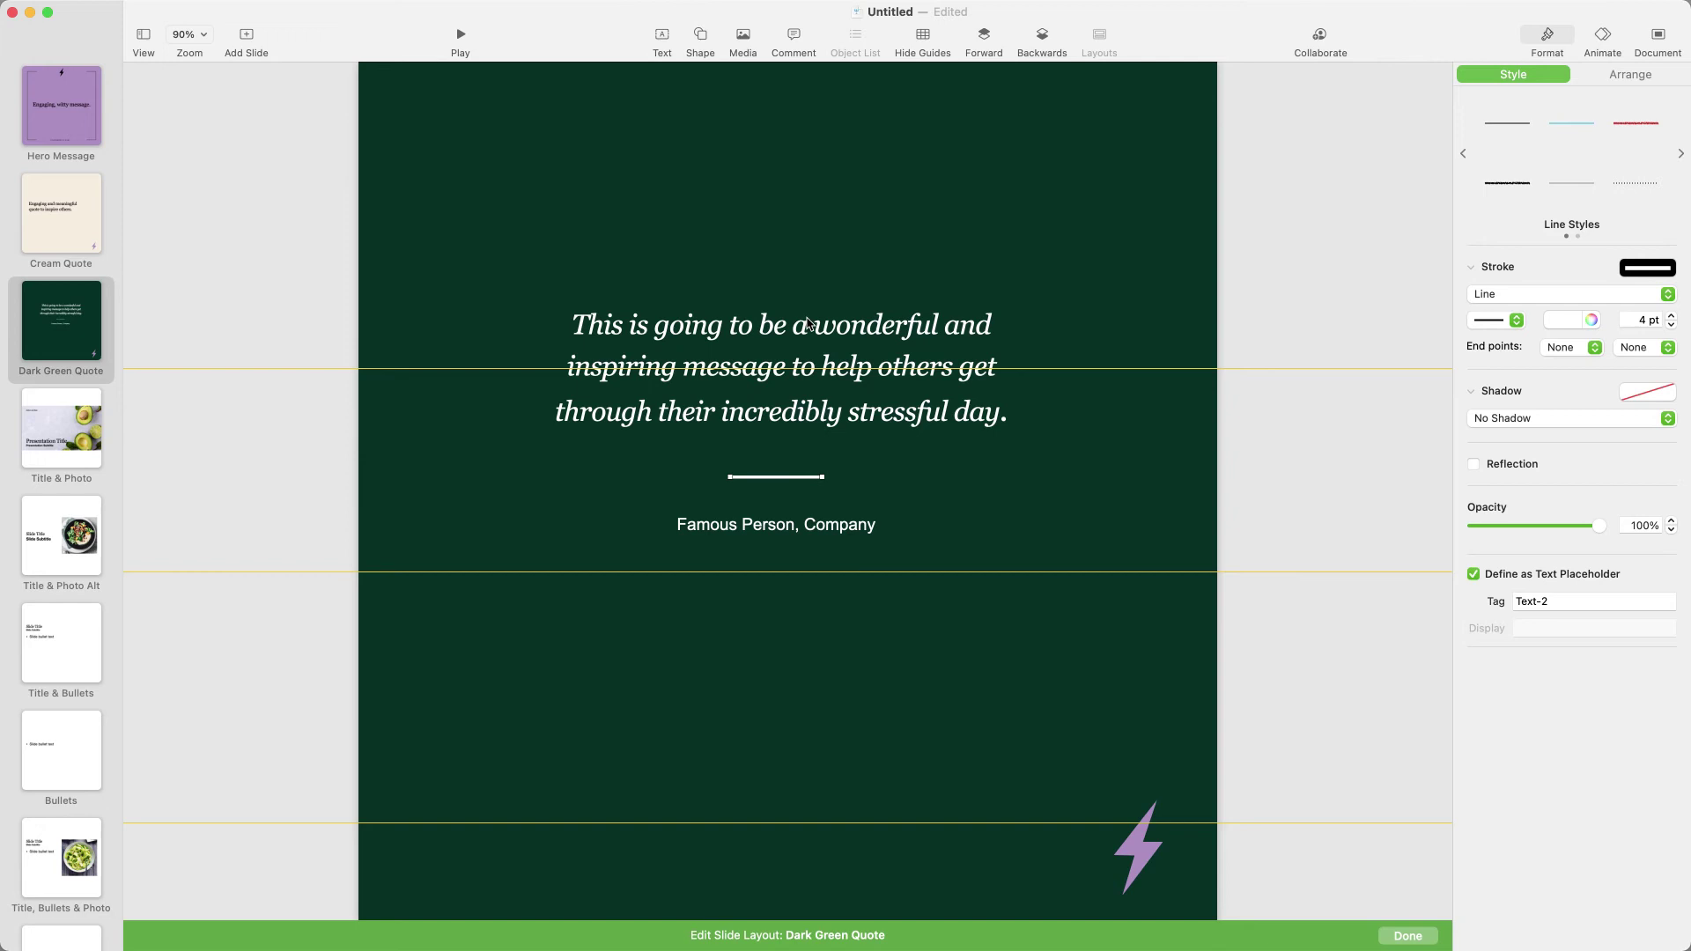
click(809, 320)
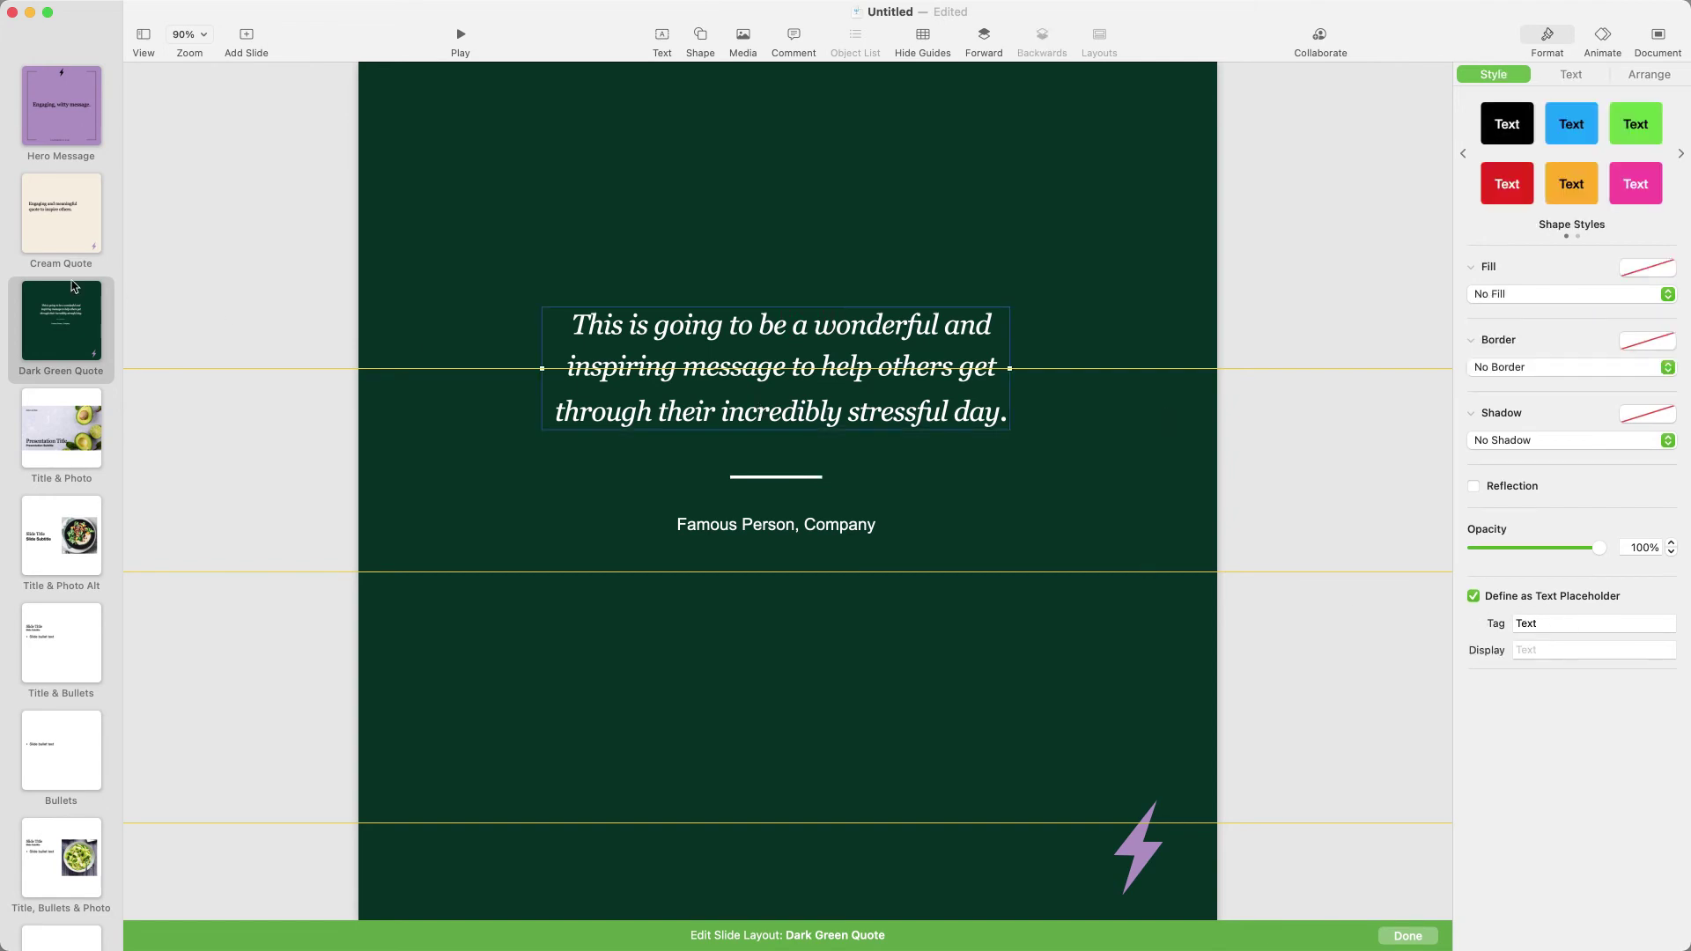
click(56, 227)
click(636, 416)
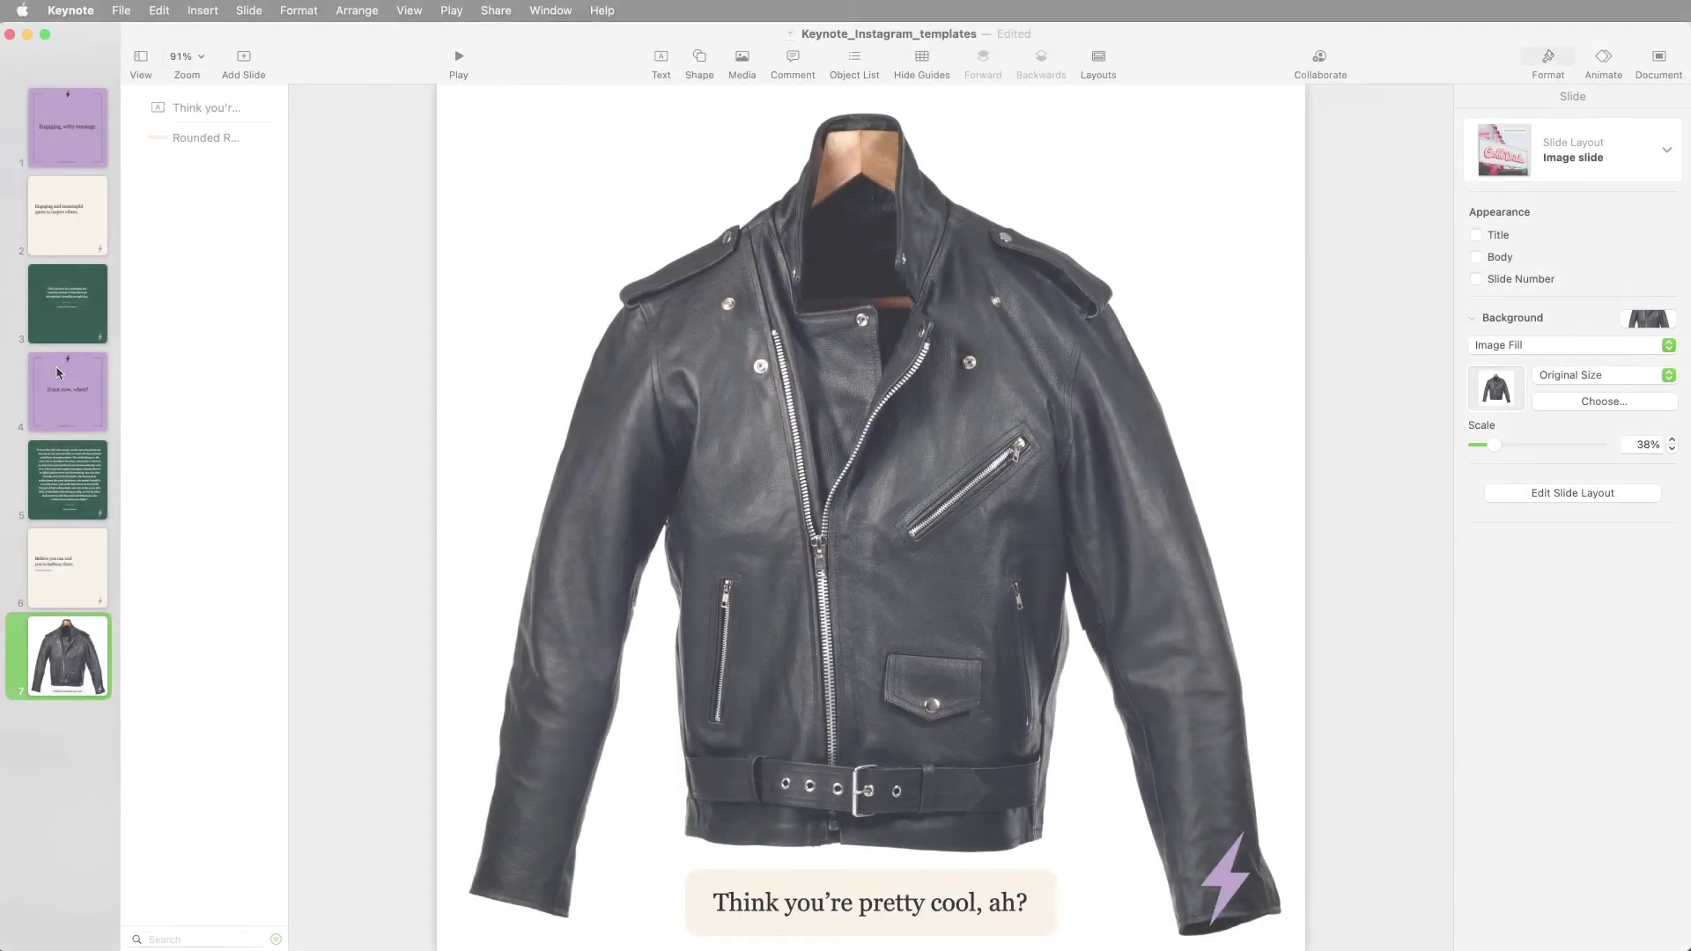
Set up an image export of slides 4 through 7 in PNG format
click(56, 405)
click(122, 11)
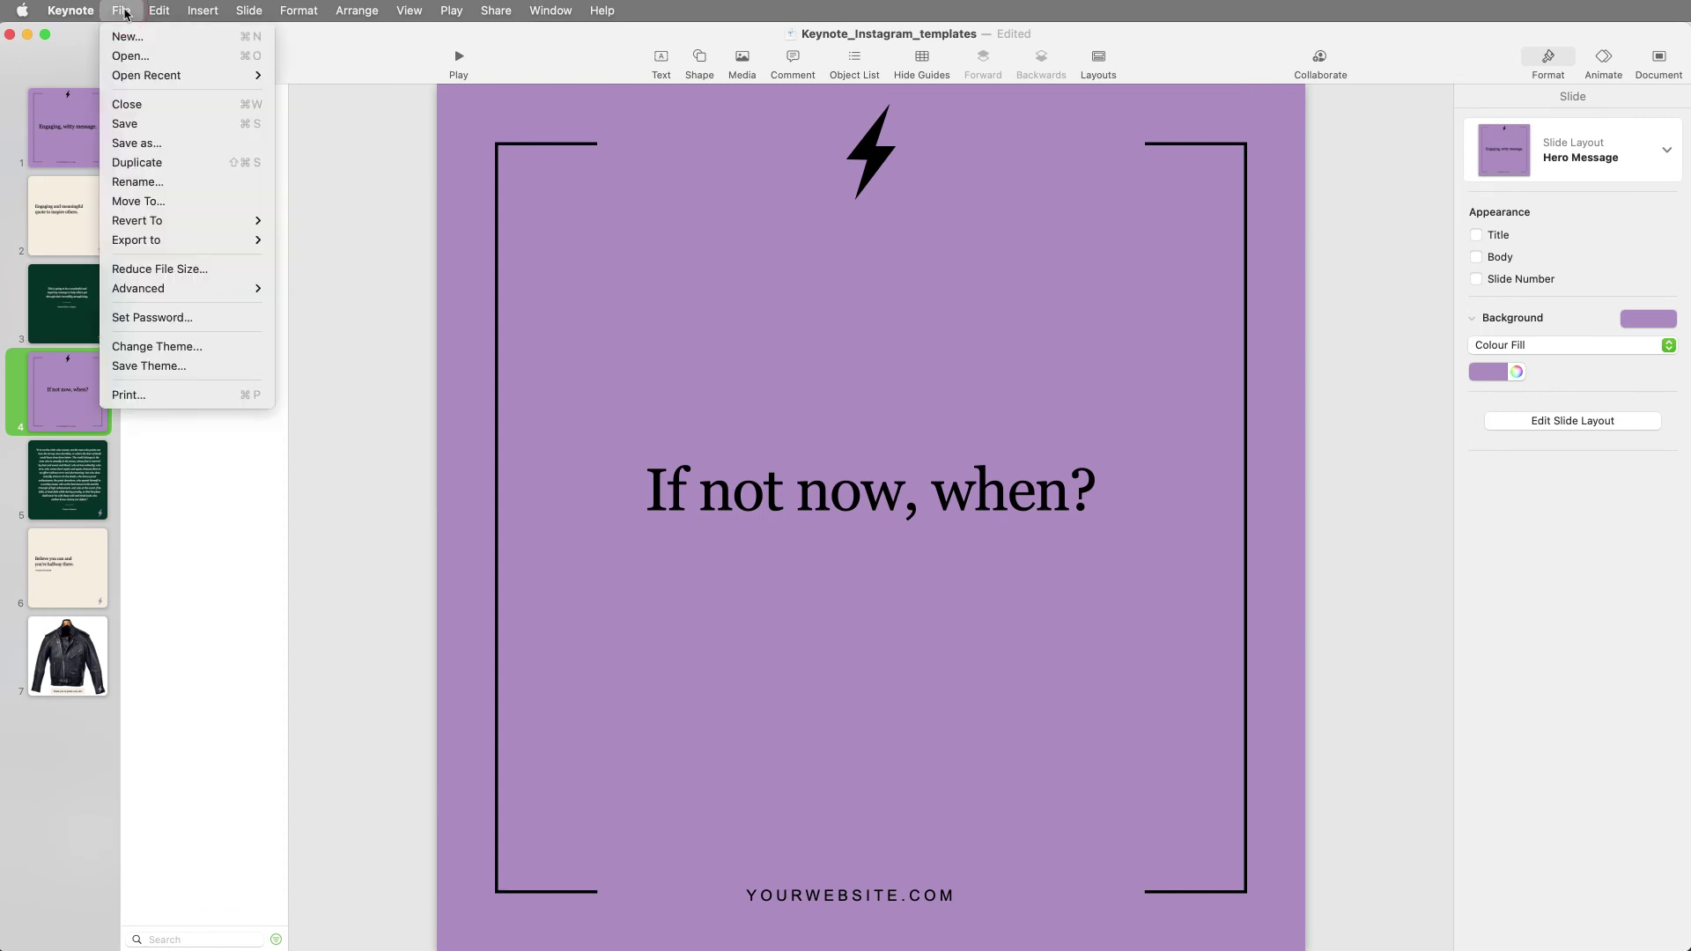
mouse_move(132, 241)
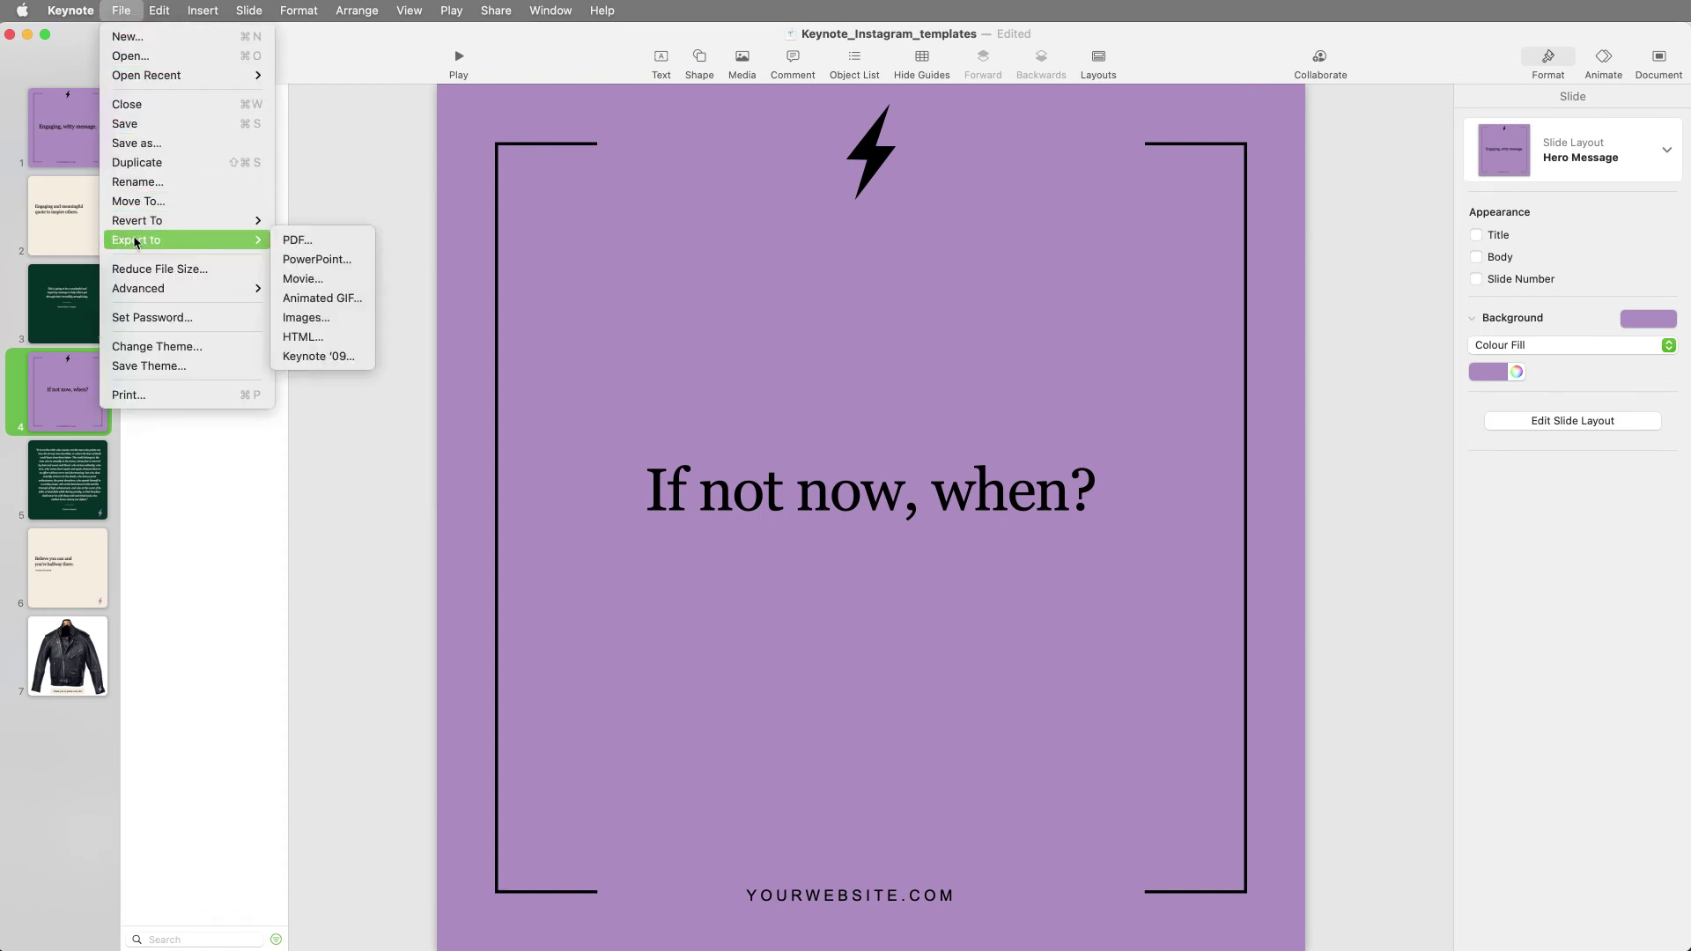
click(336, 318)
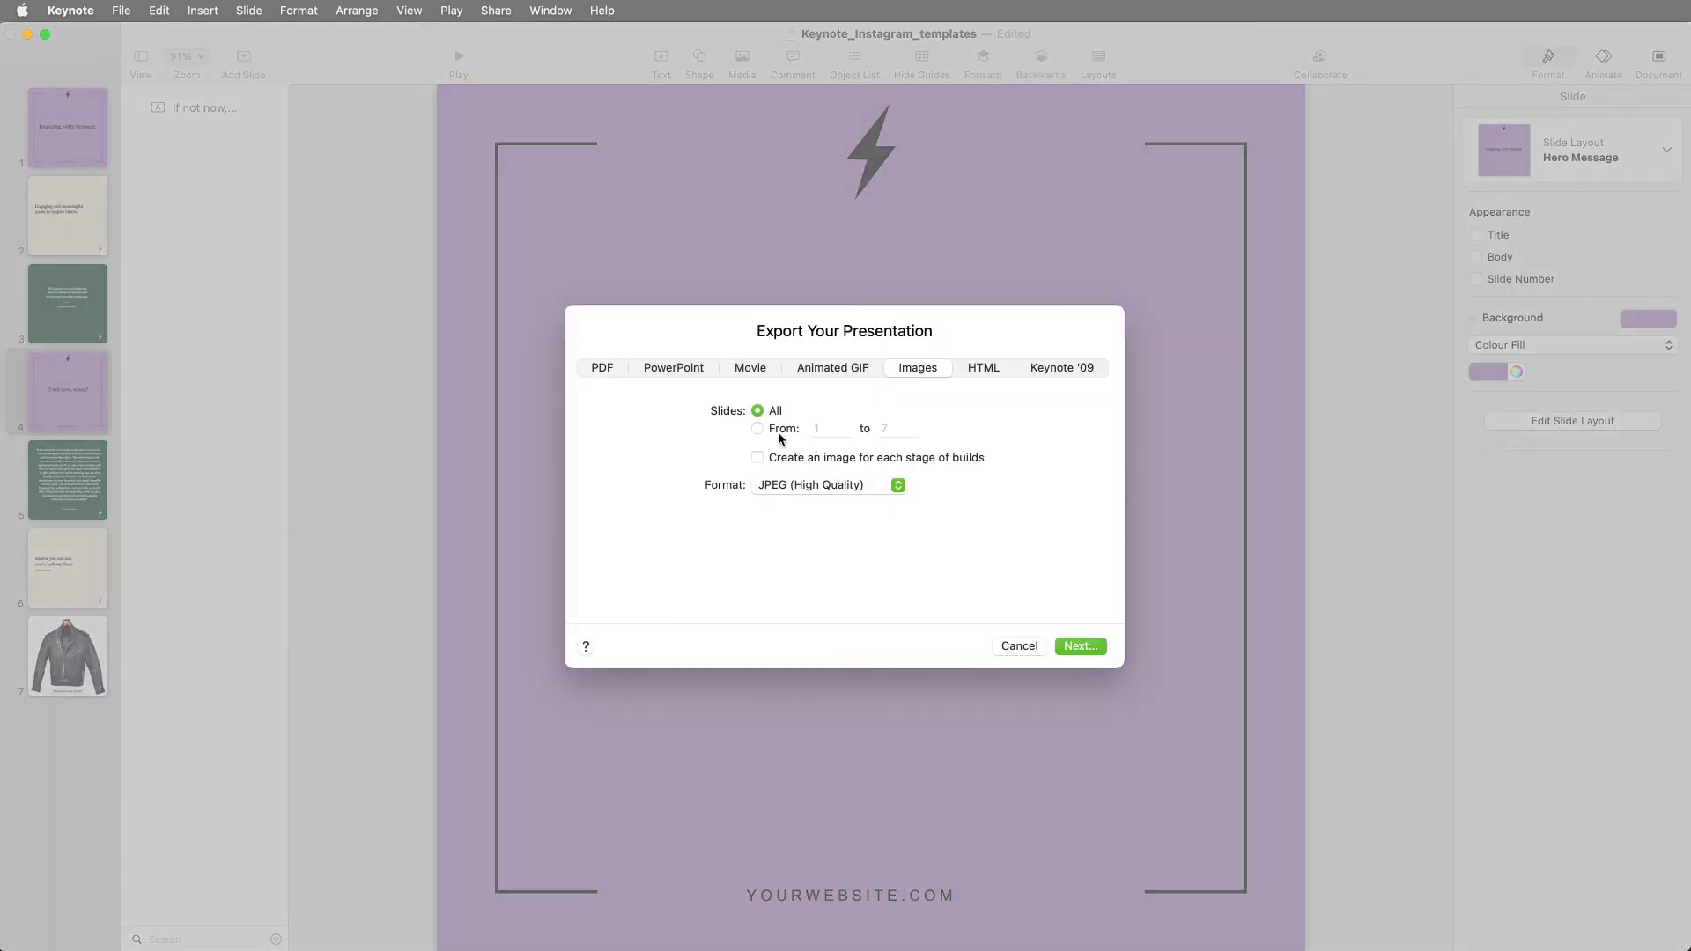
click(757, 429)
click(832, 431)
click(830, 491)
click(881, 528)
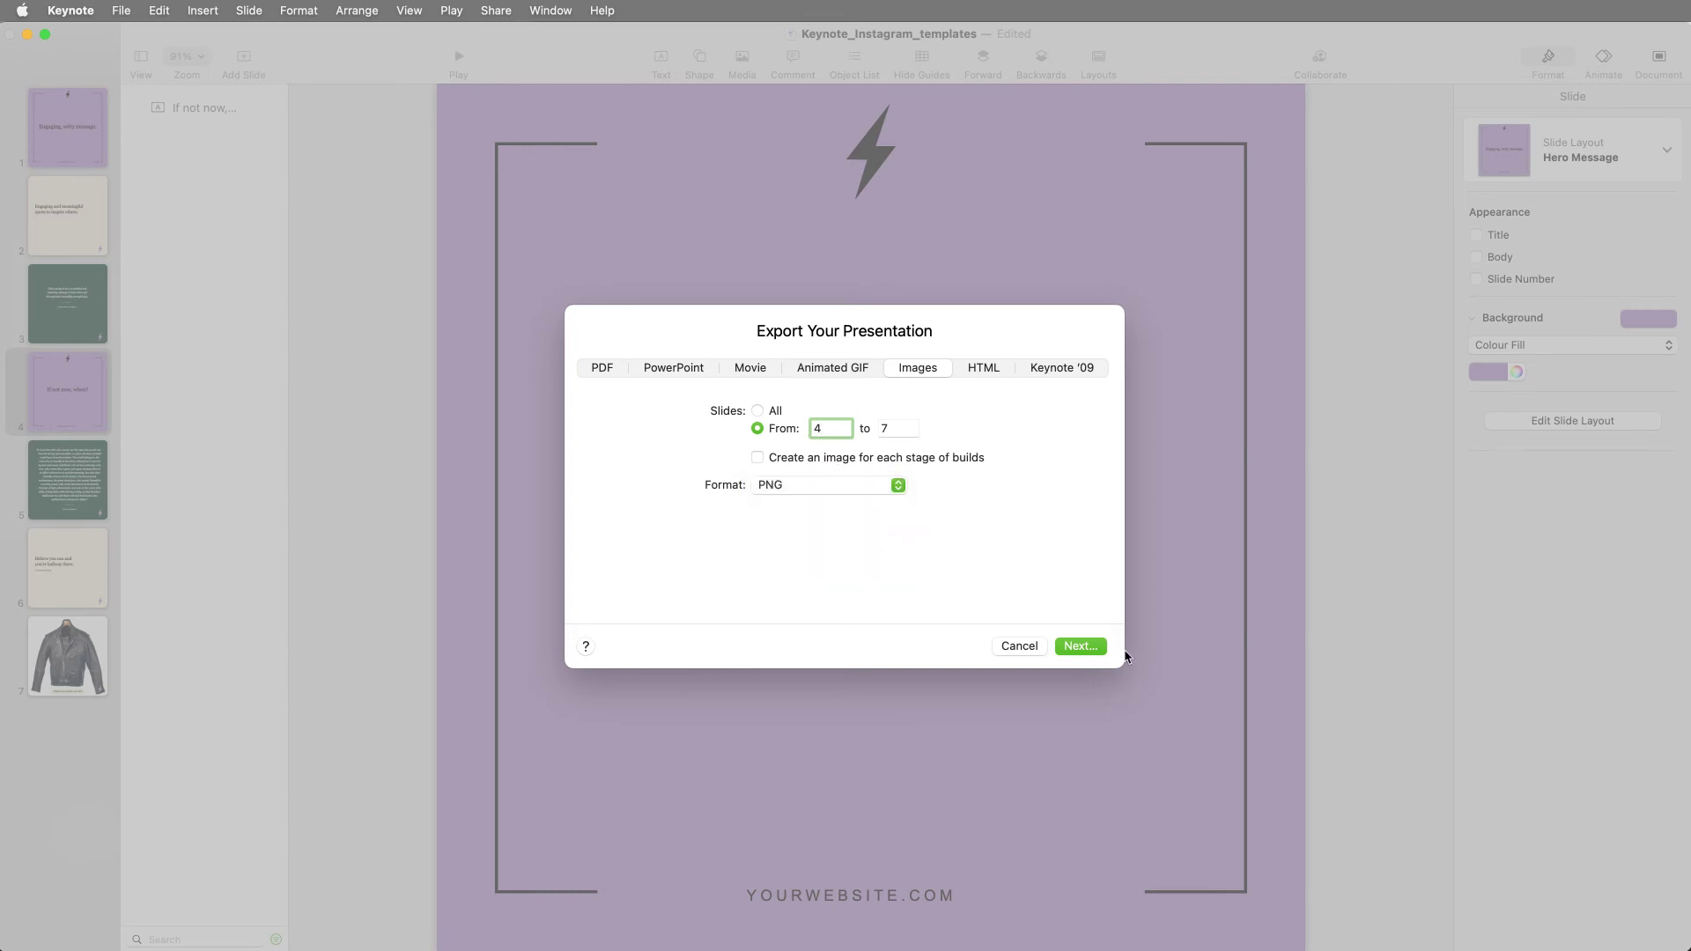
Save the exported PNGs into the Keynote Templates folder and switch to Finder
click(1082, 646)
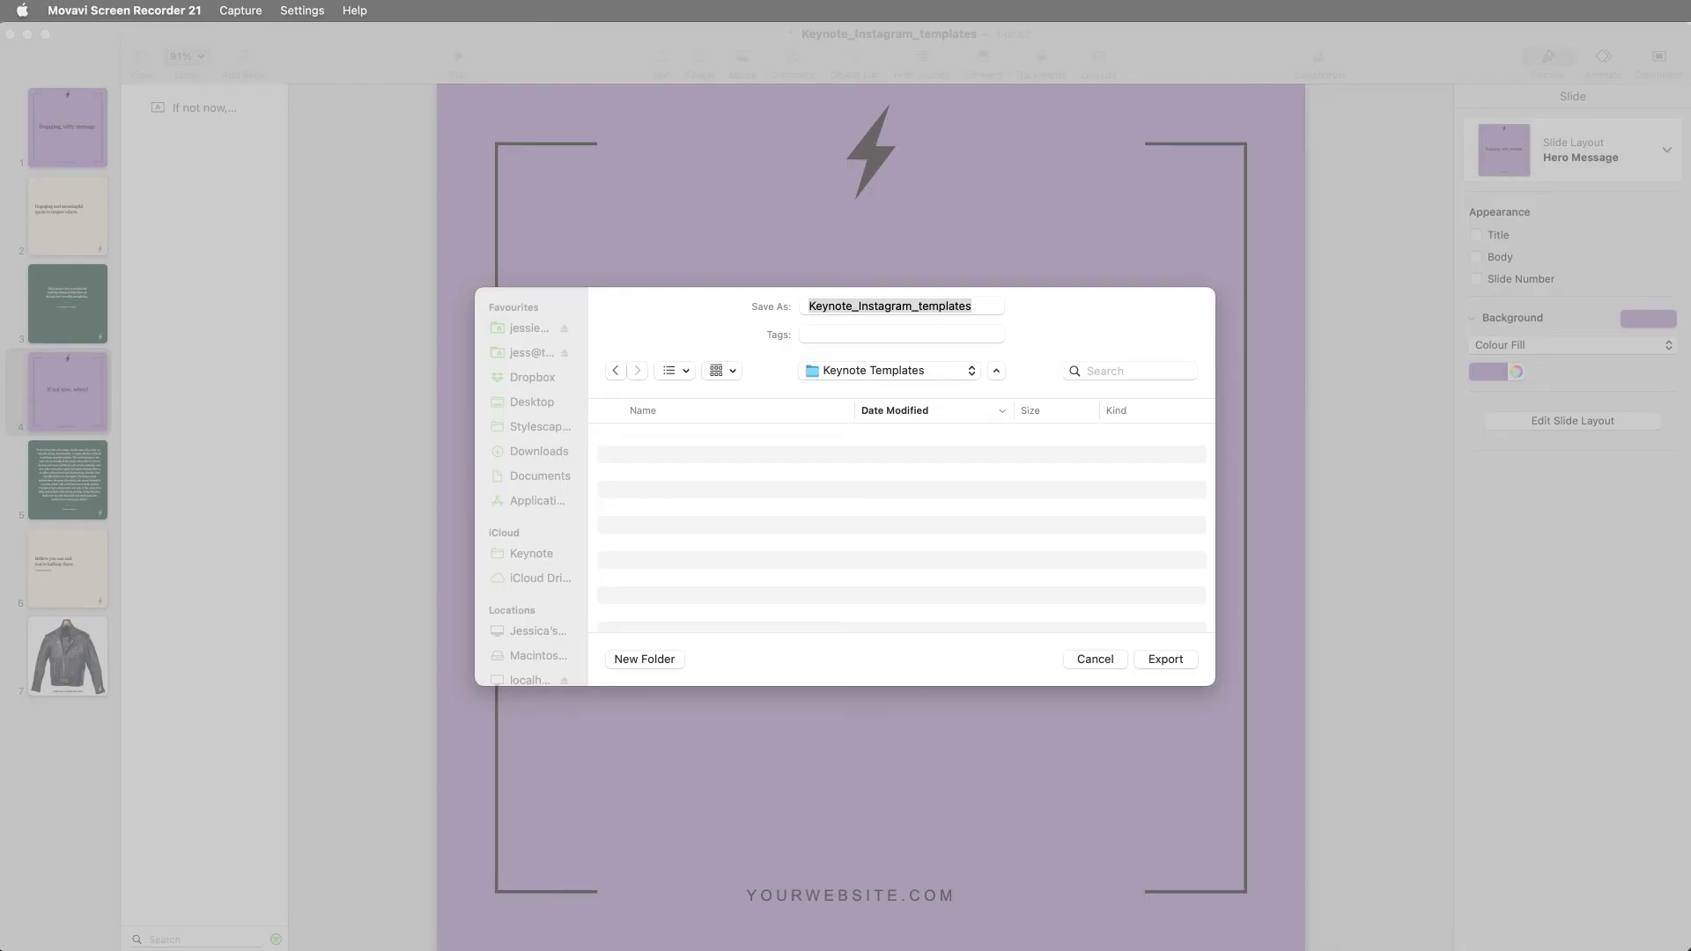
click(1161, 658)
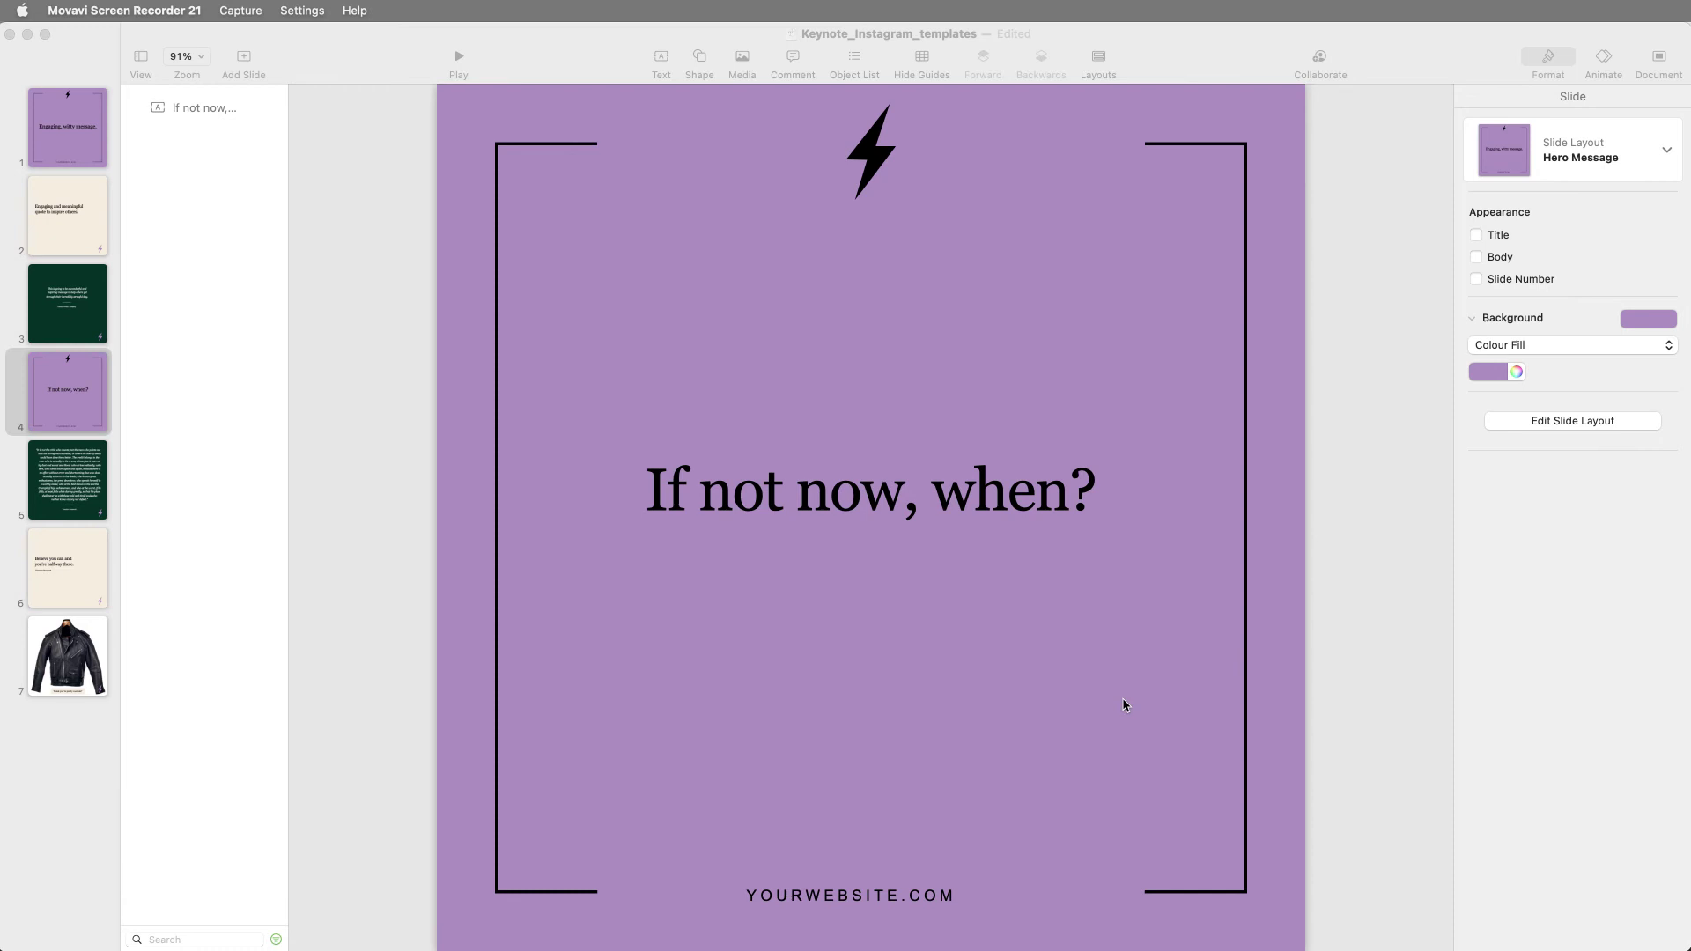
key(super+Tab)
key(super+Tab)
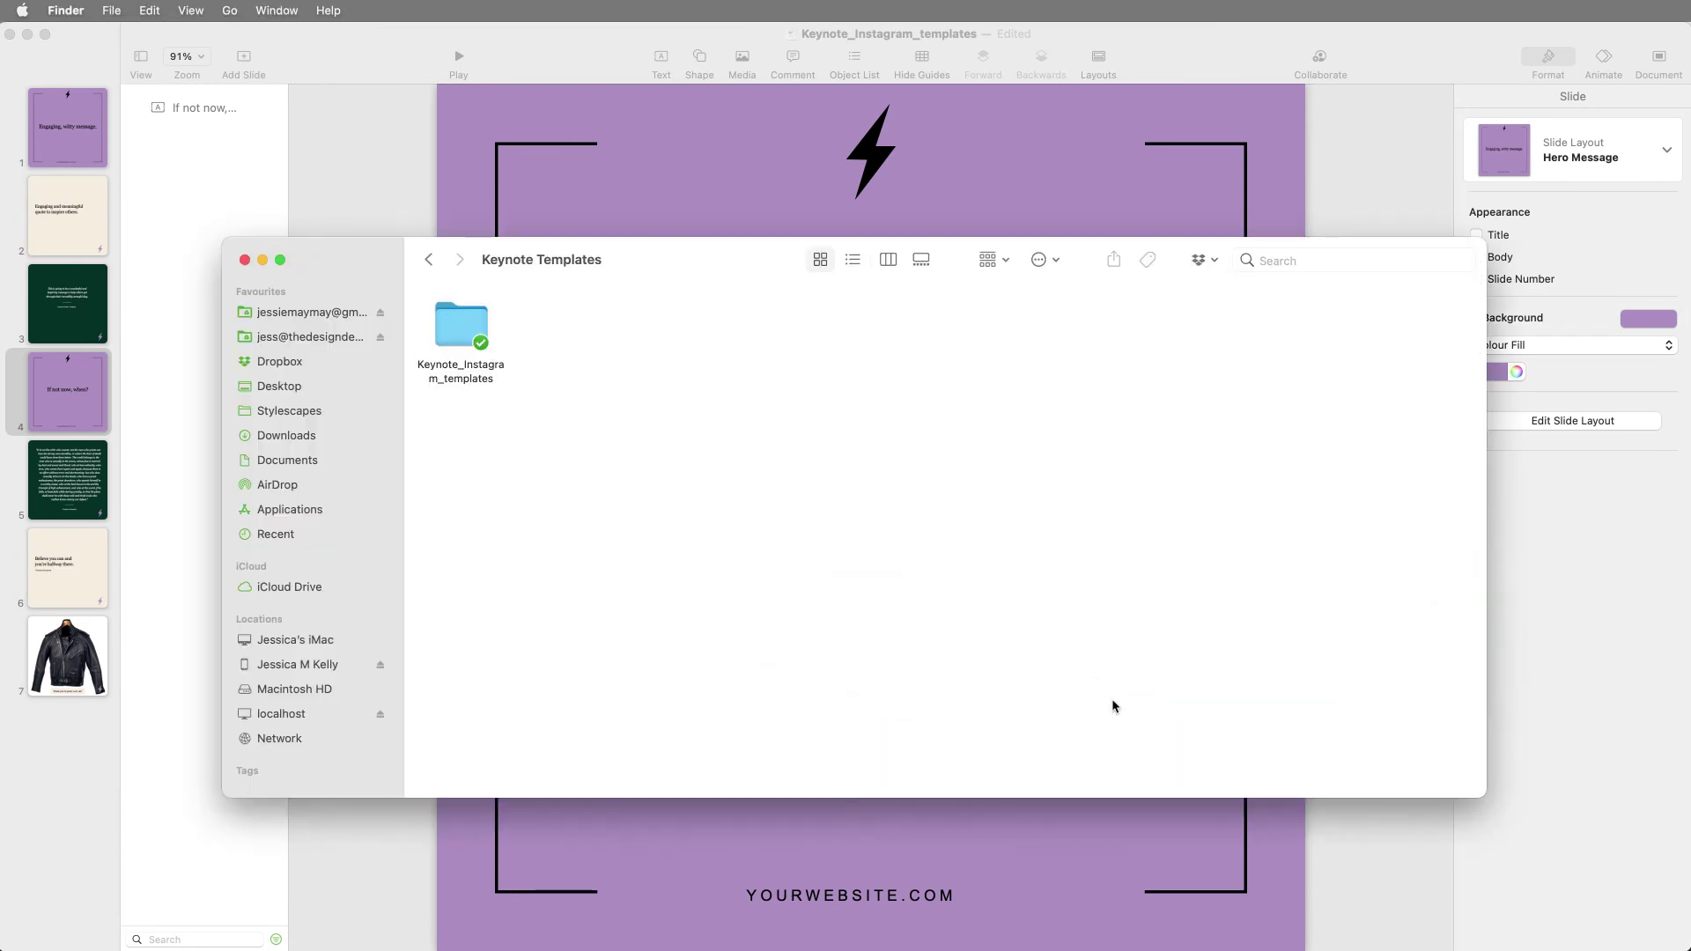
Open the Keynote_Instagram_templates folder and show its four PNGs in list view
double_click(447, 339)
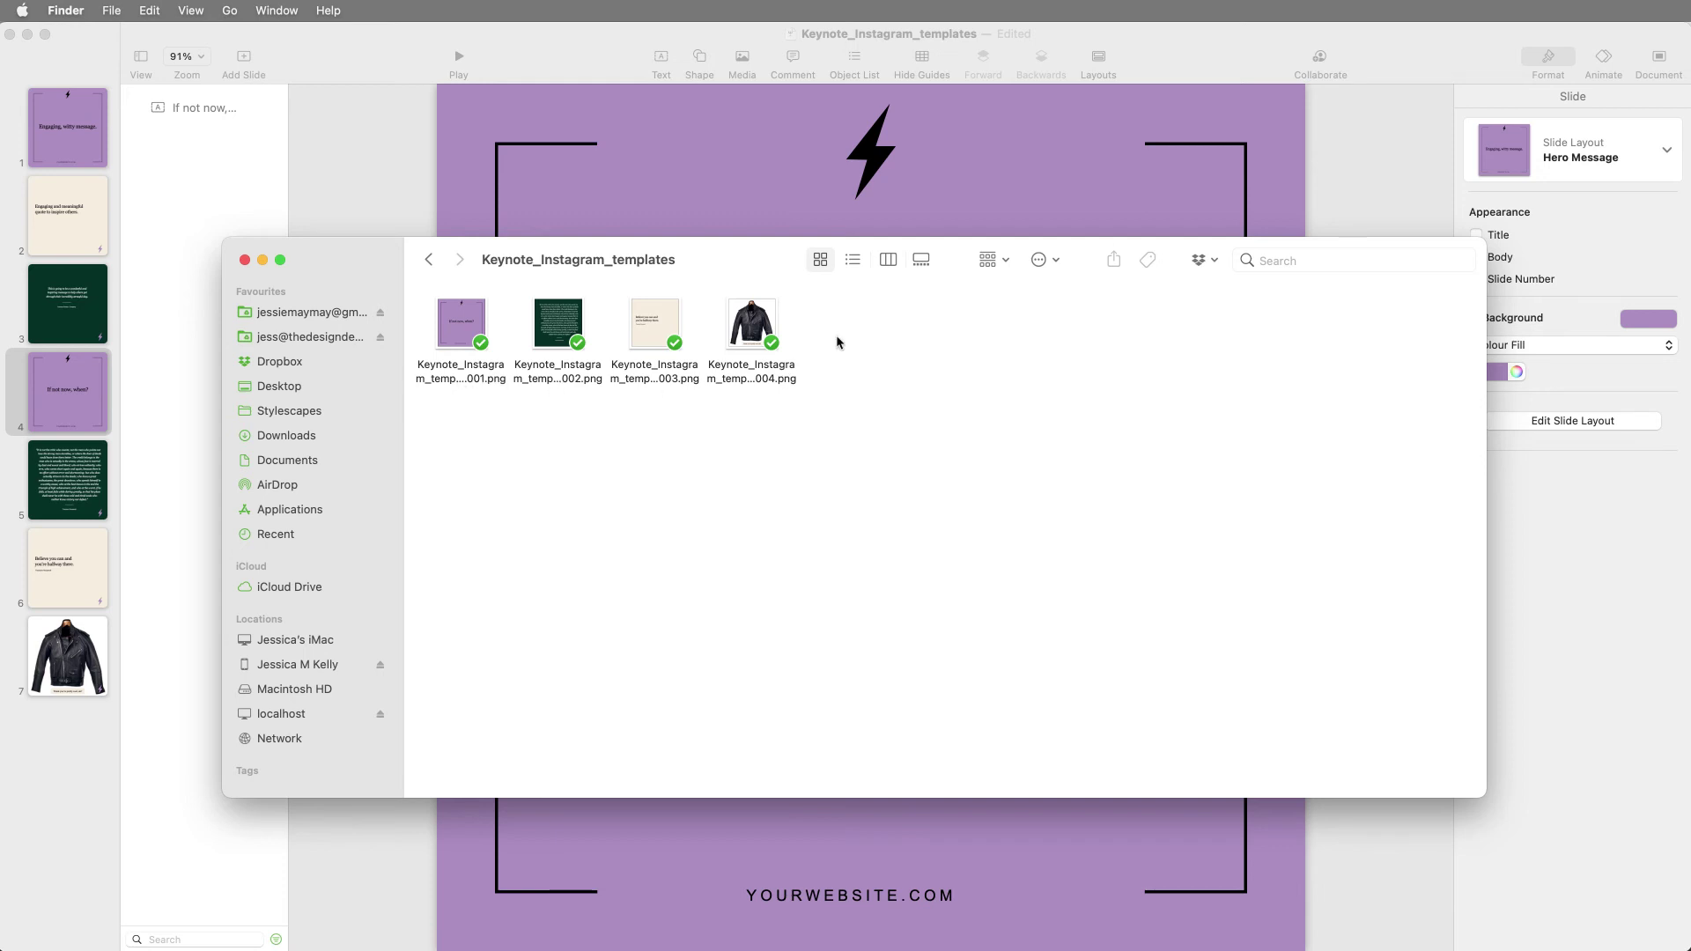
click(852, 263)
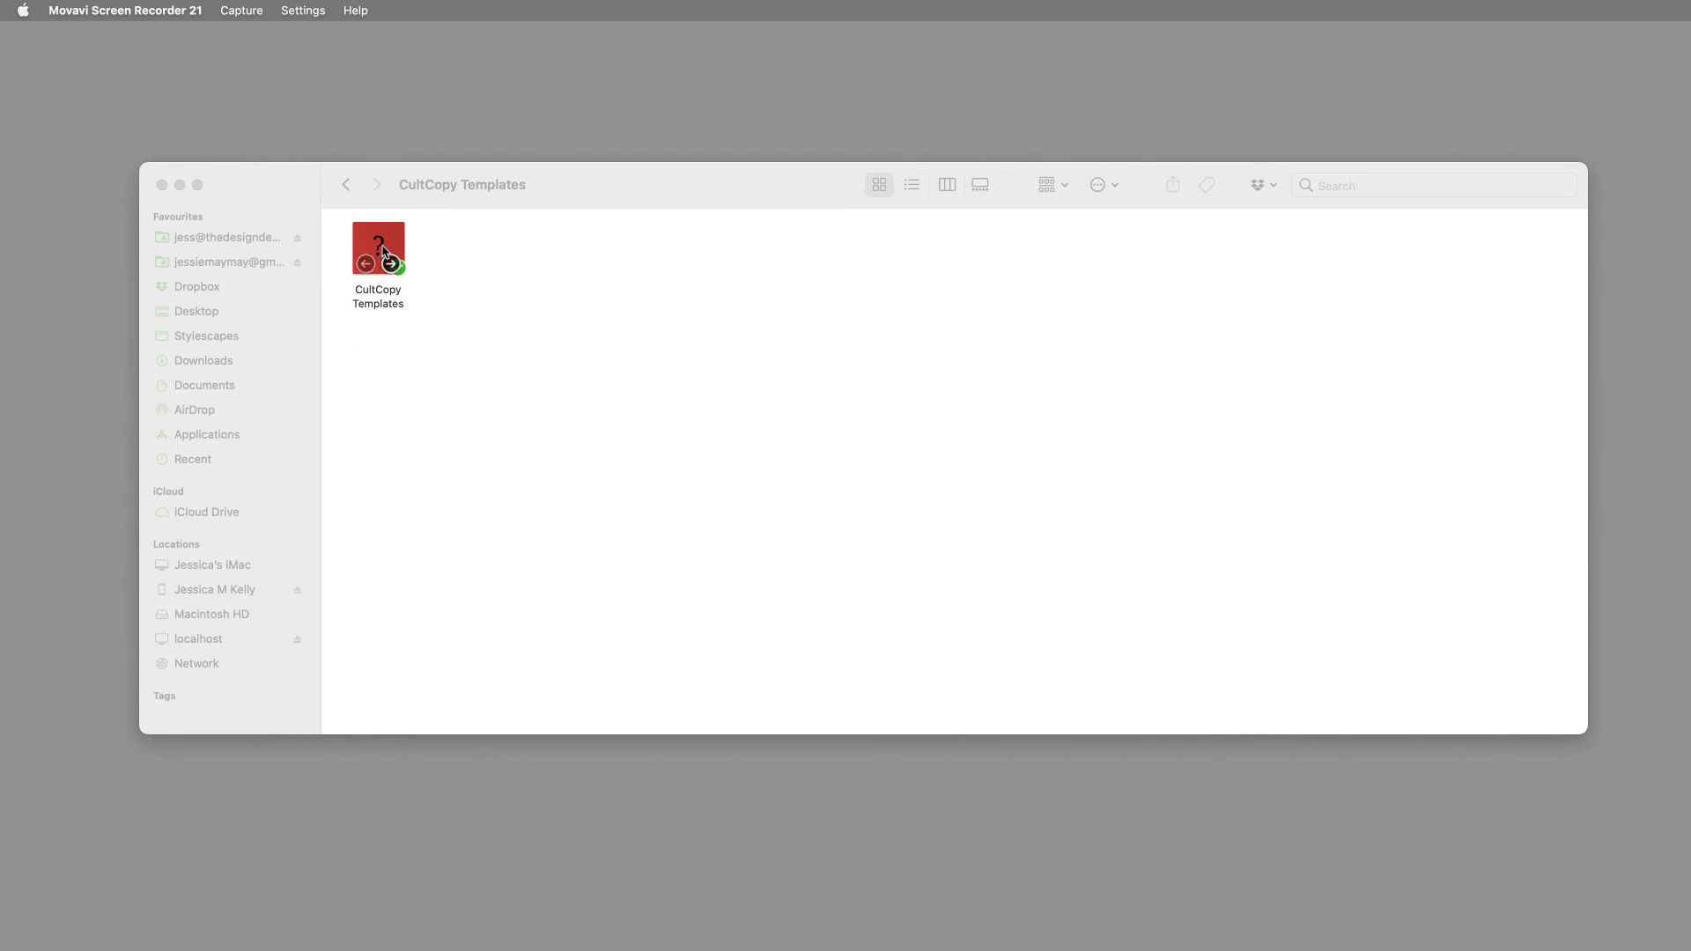
Open CultCopy Templates and review its Quotation, Question and Image Tile slides
double_click(382, 250)
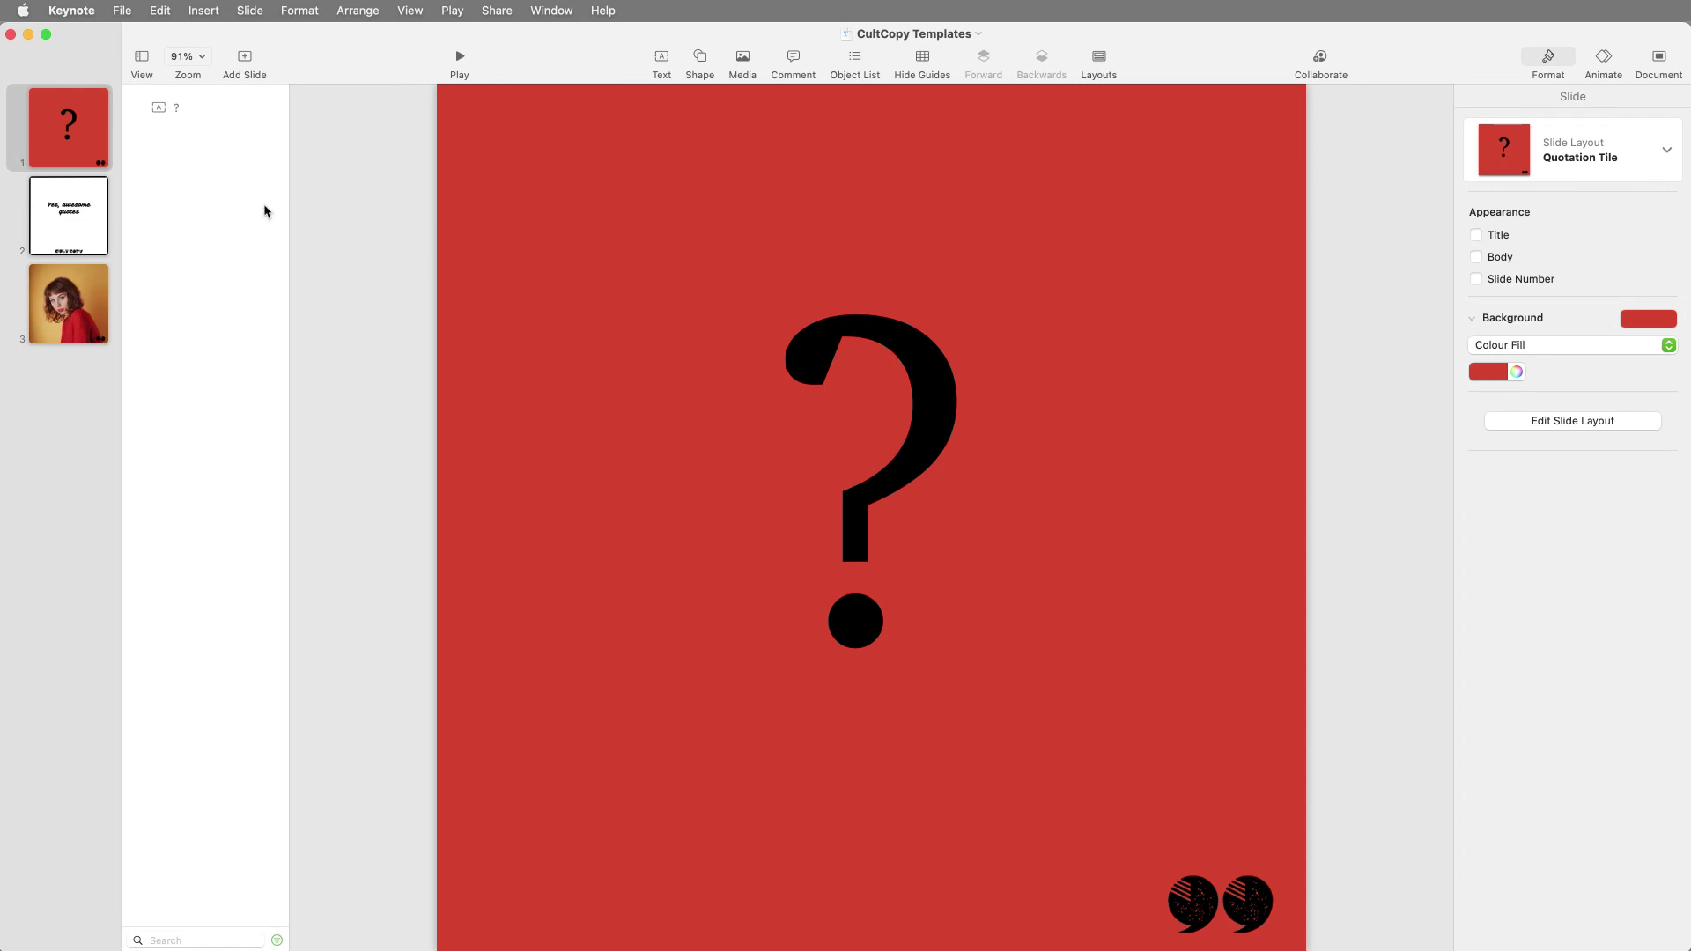
click(69, 218)
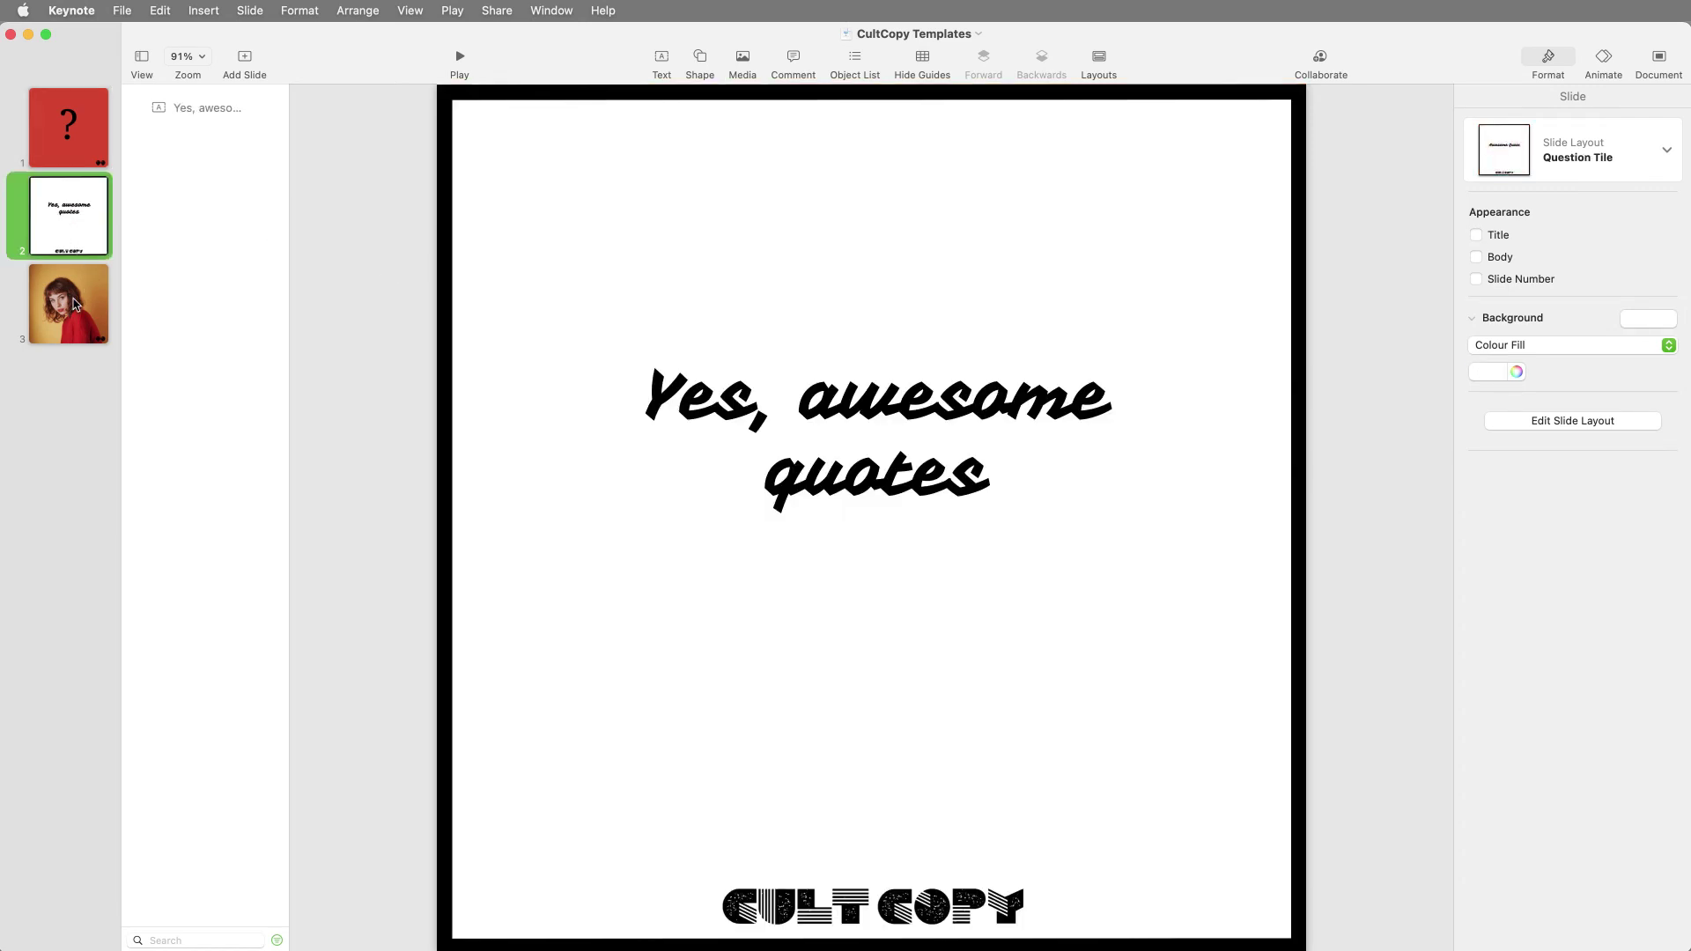
click(70, 323)
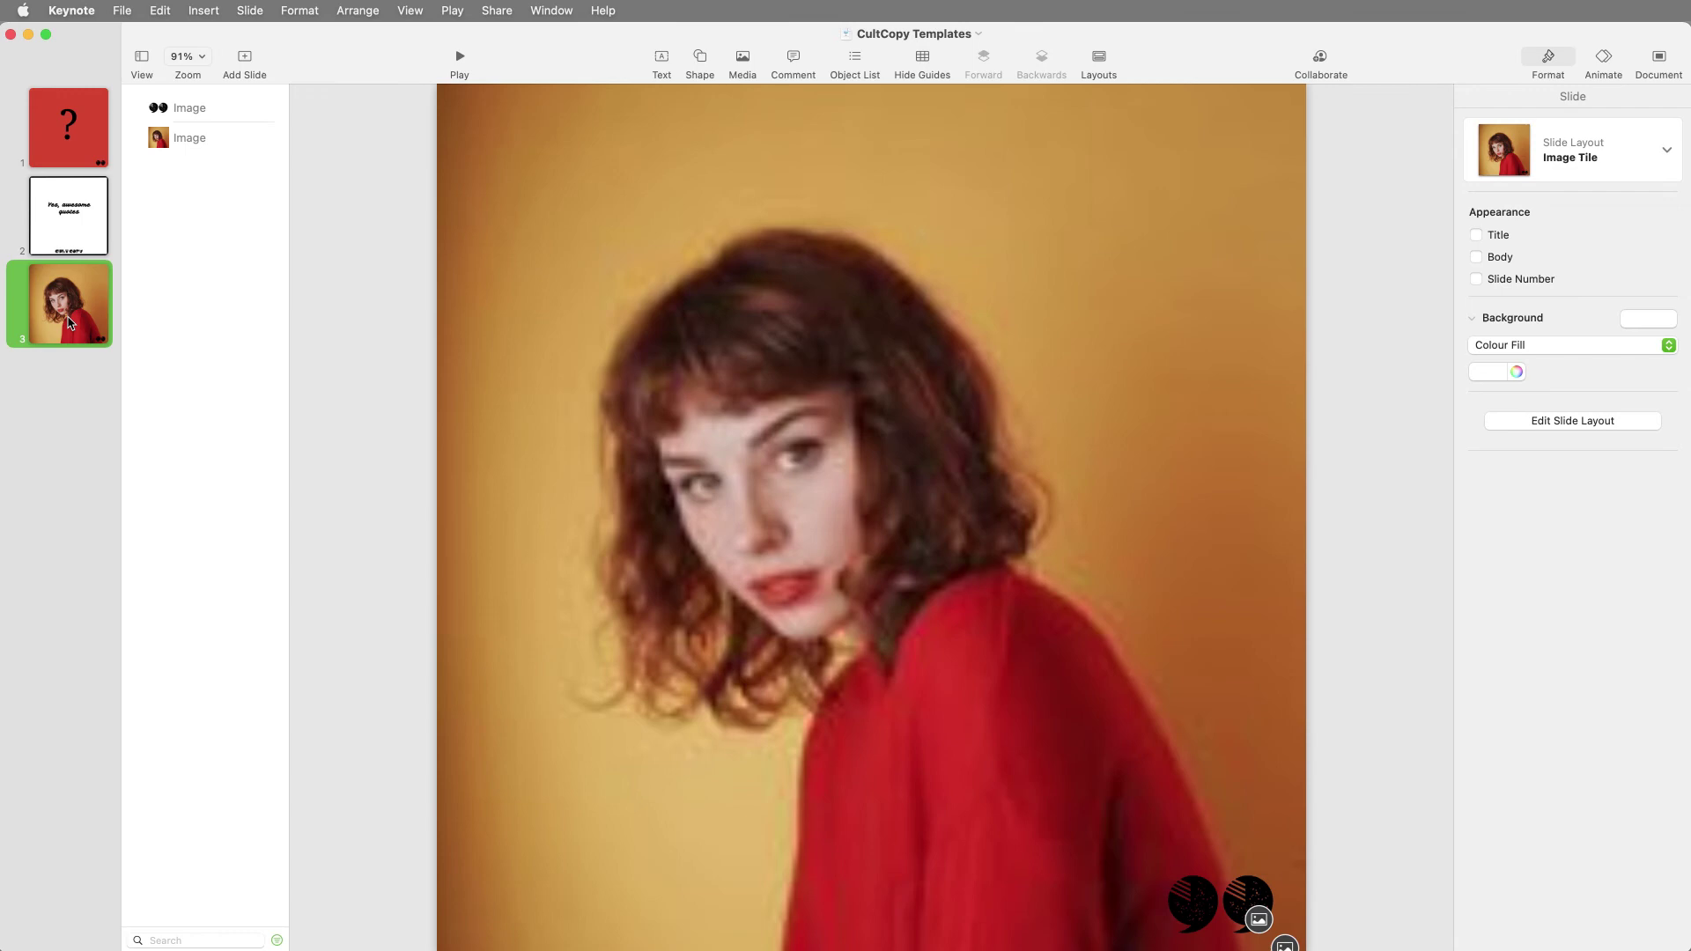
click(69, 125)
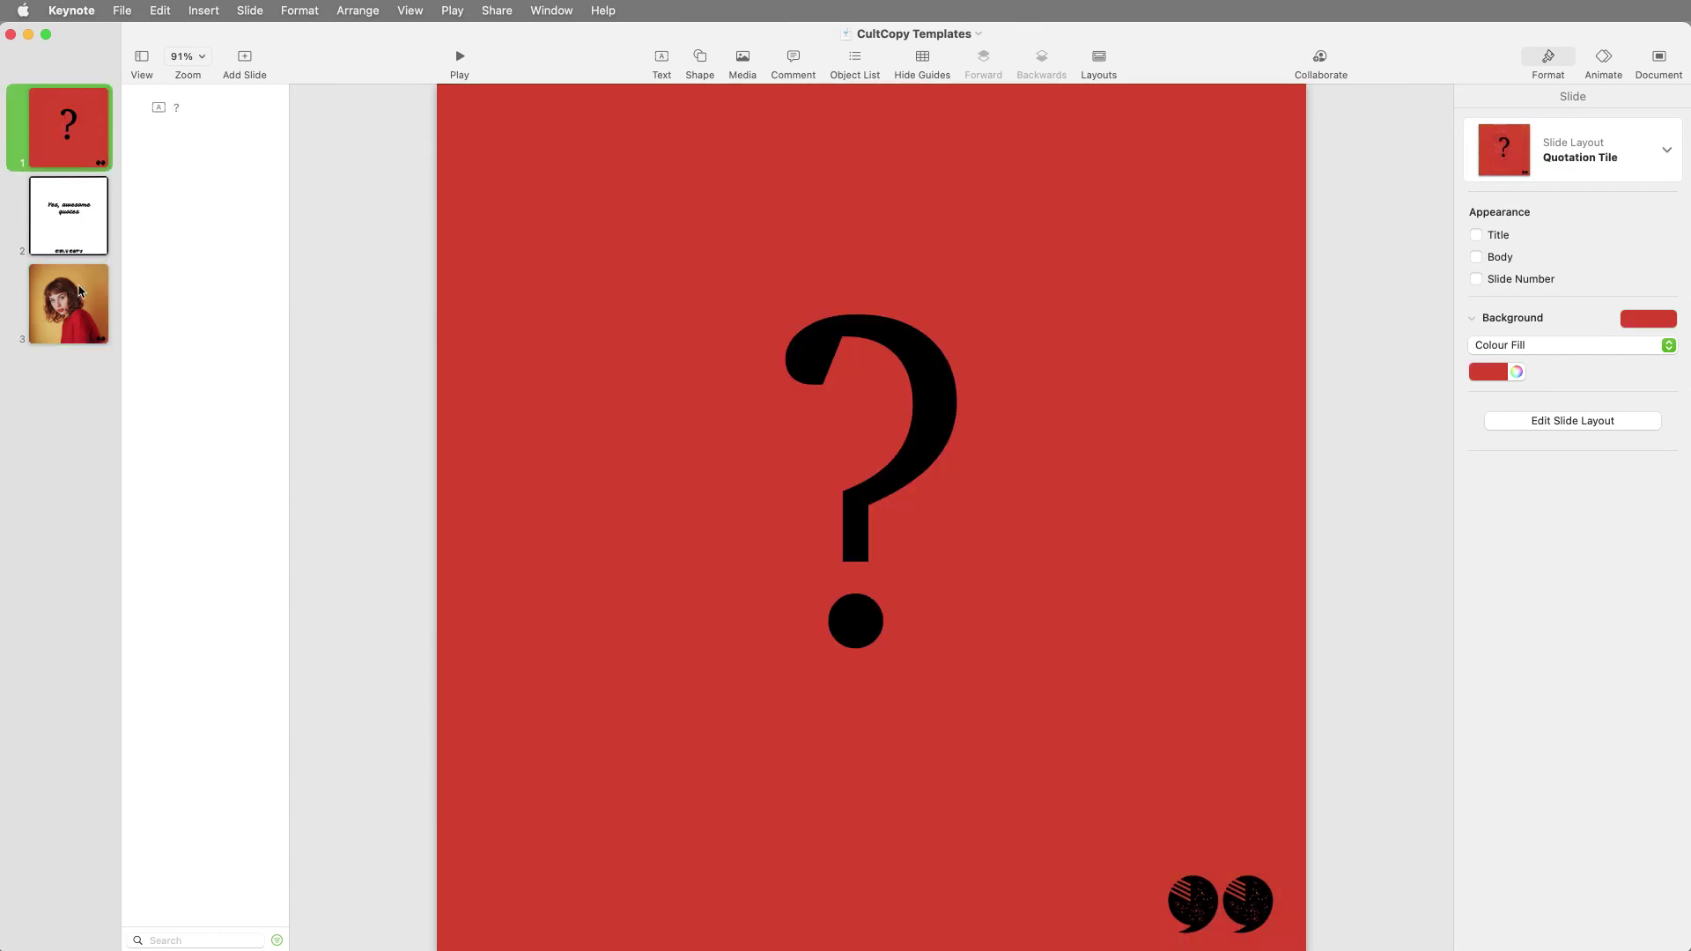
click(75, 229)
click(66, 322)
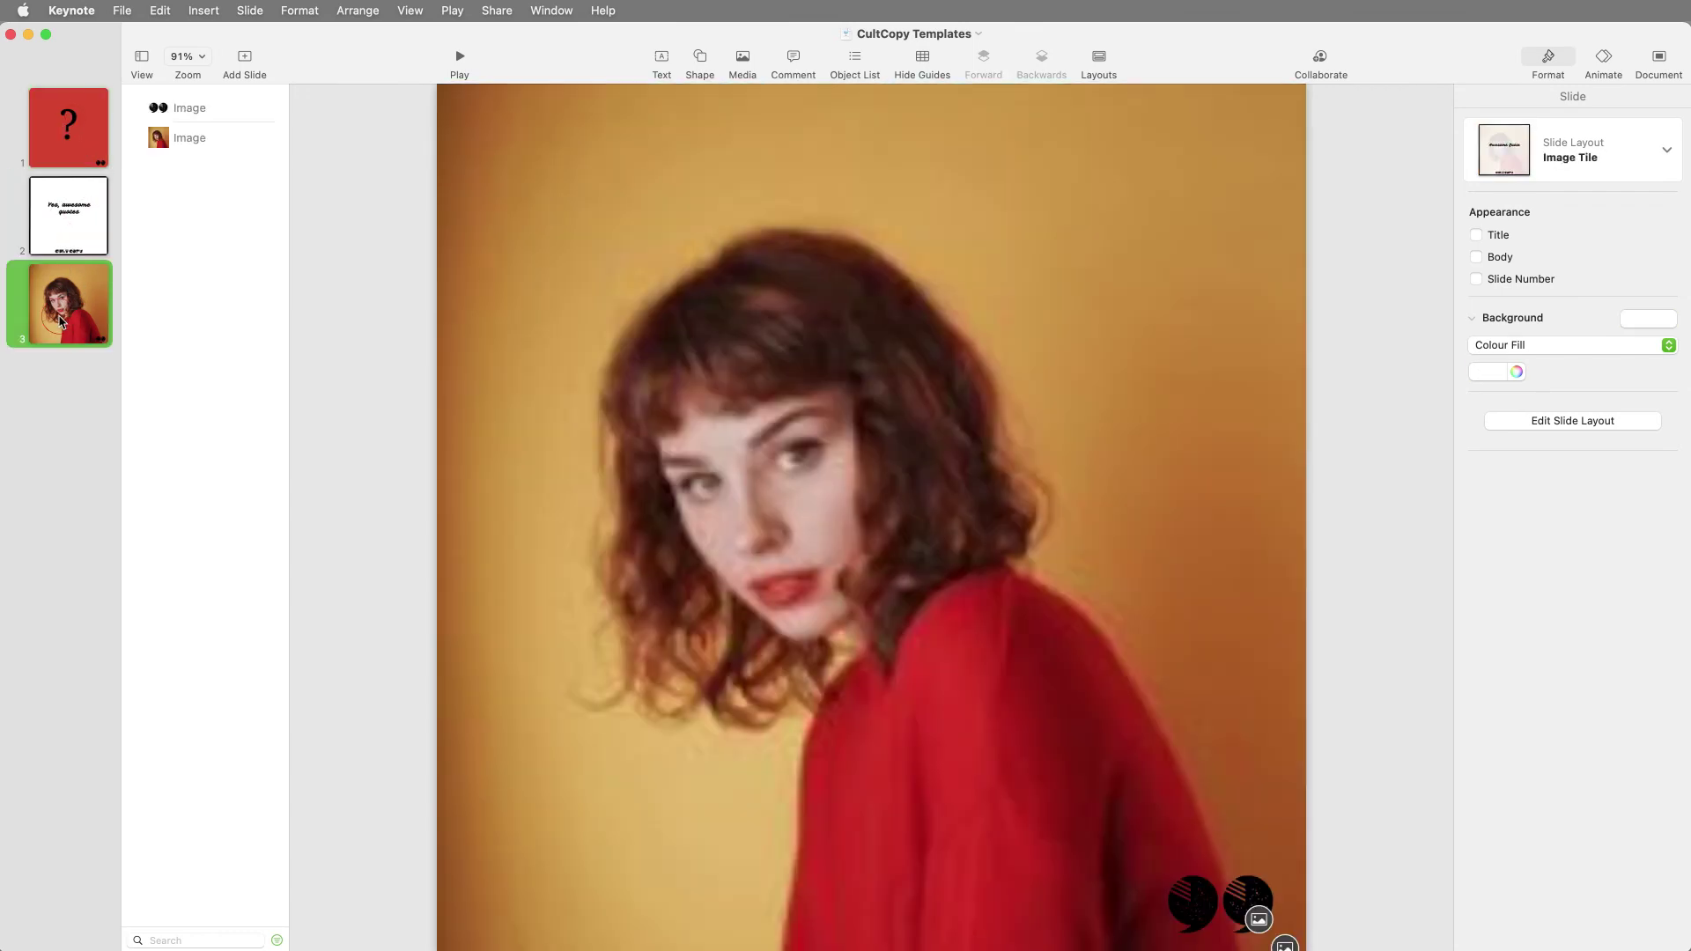
click(245, 56)
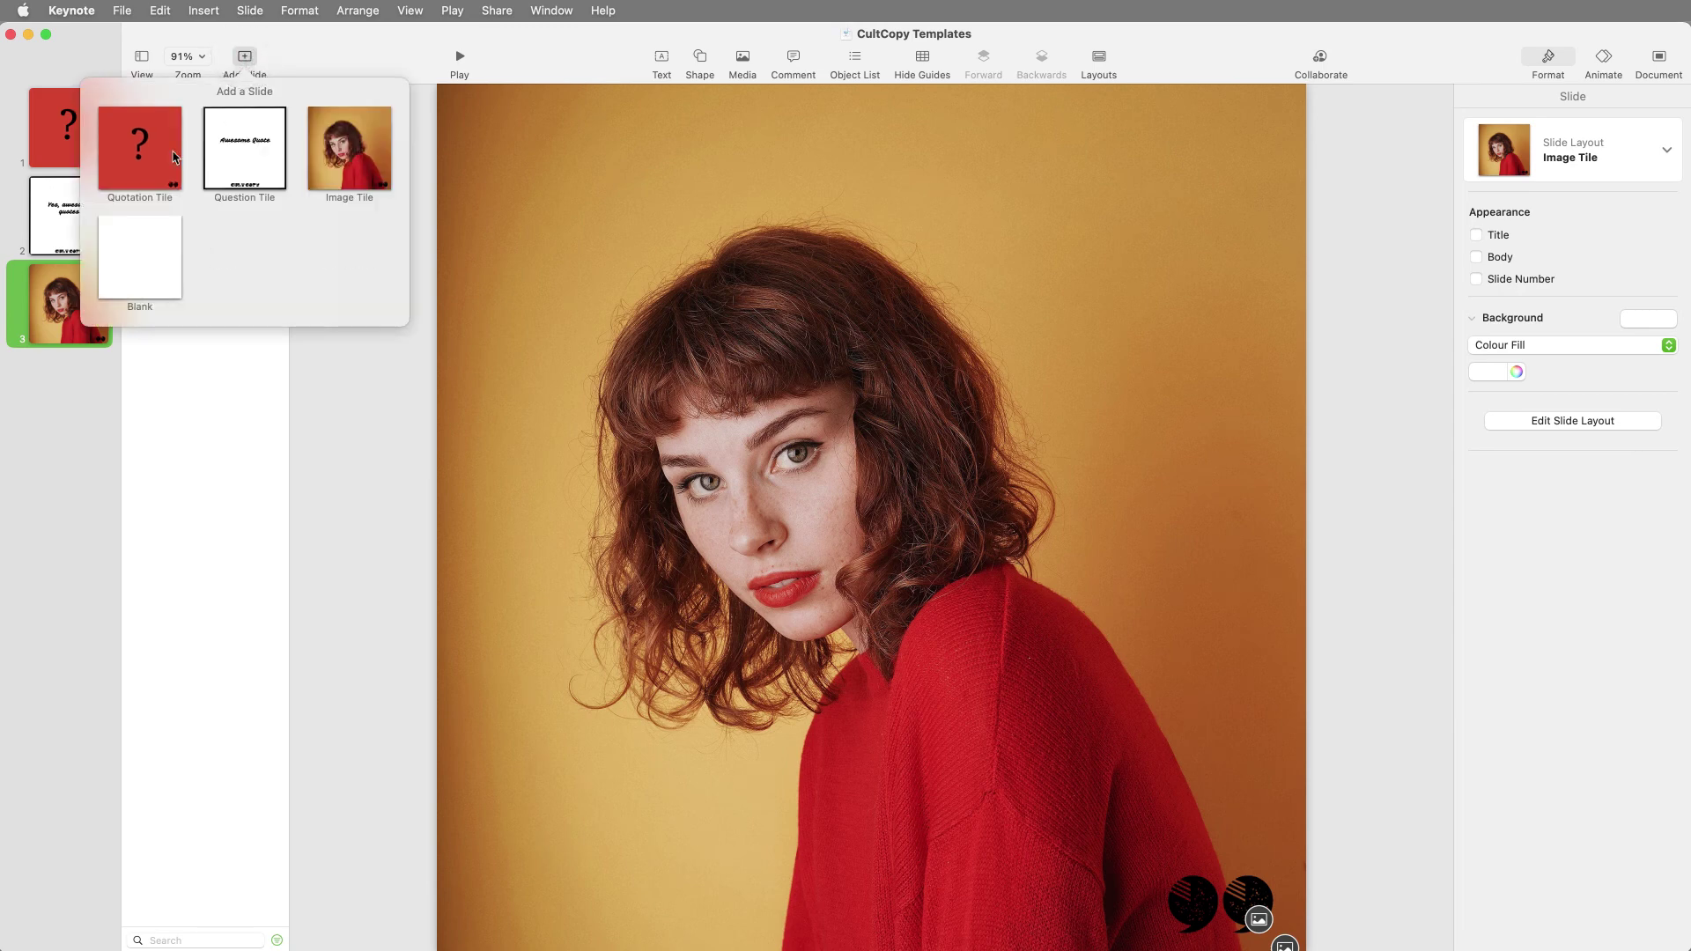
Add a Quotation Tile slide with :) at 500 pt replacing the ?, nudged slightly left
click(141, 148)
click(936, 449)
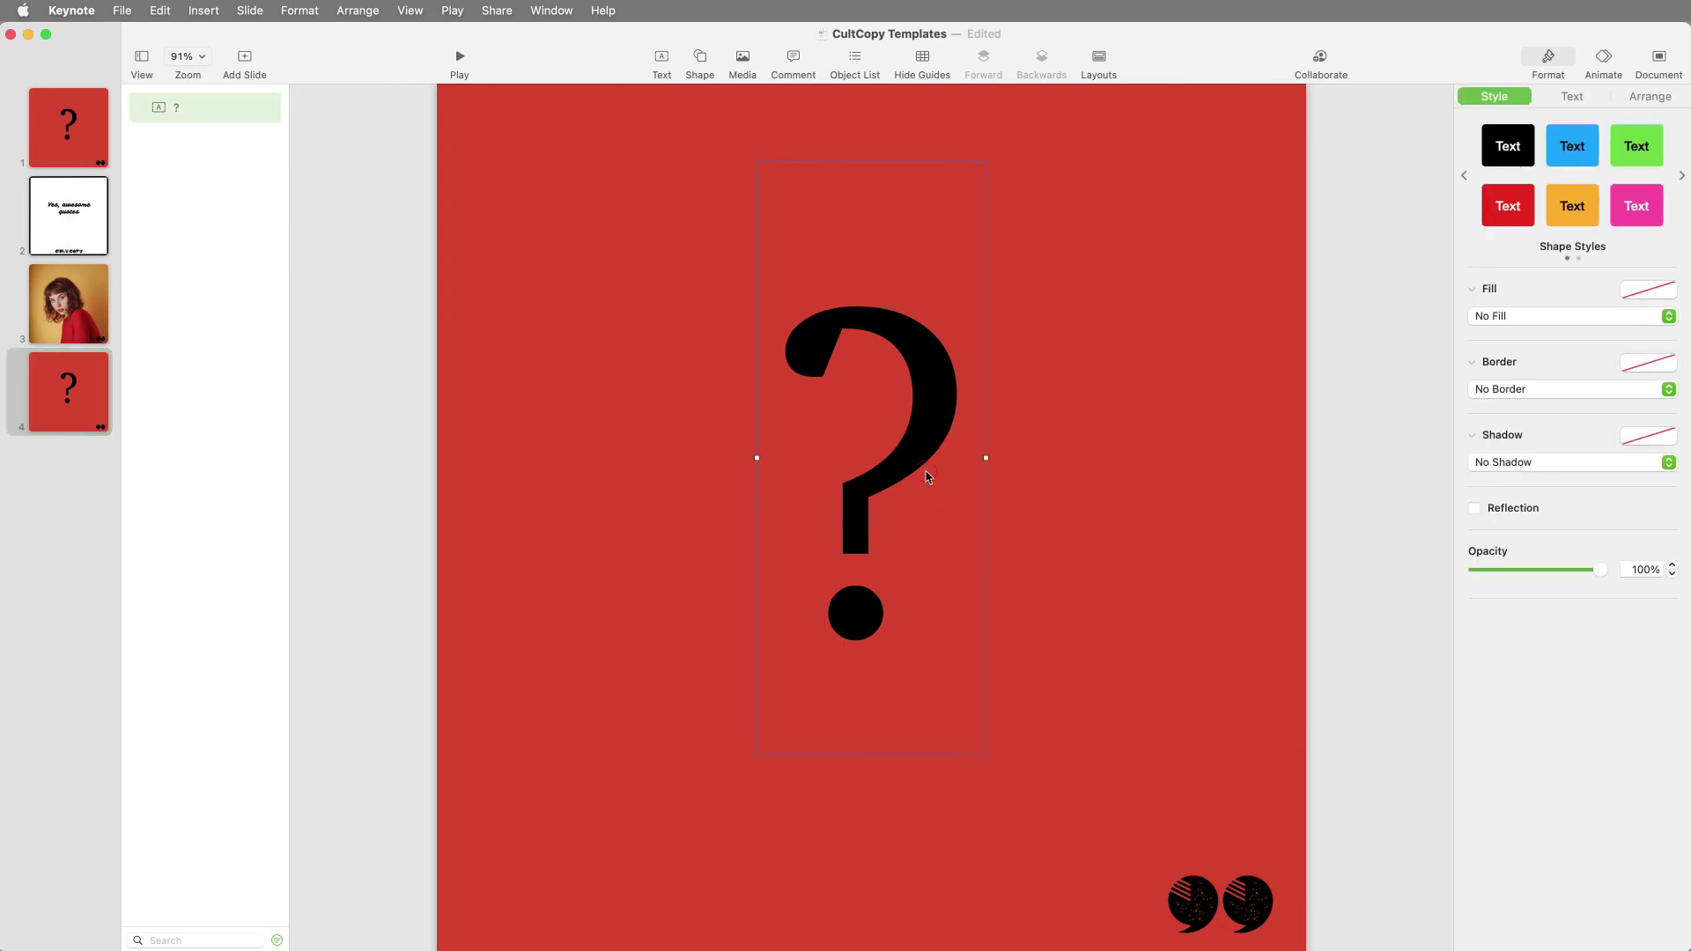
double_click(941, 464)
text(:))
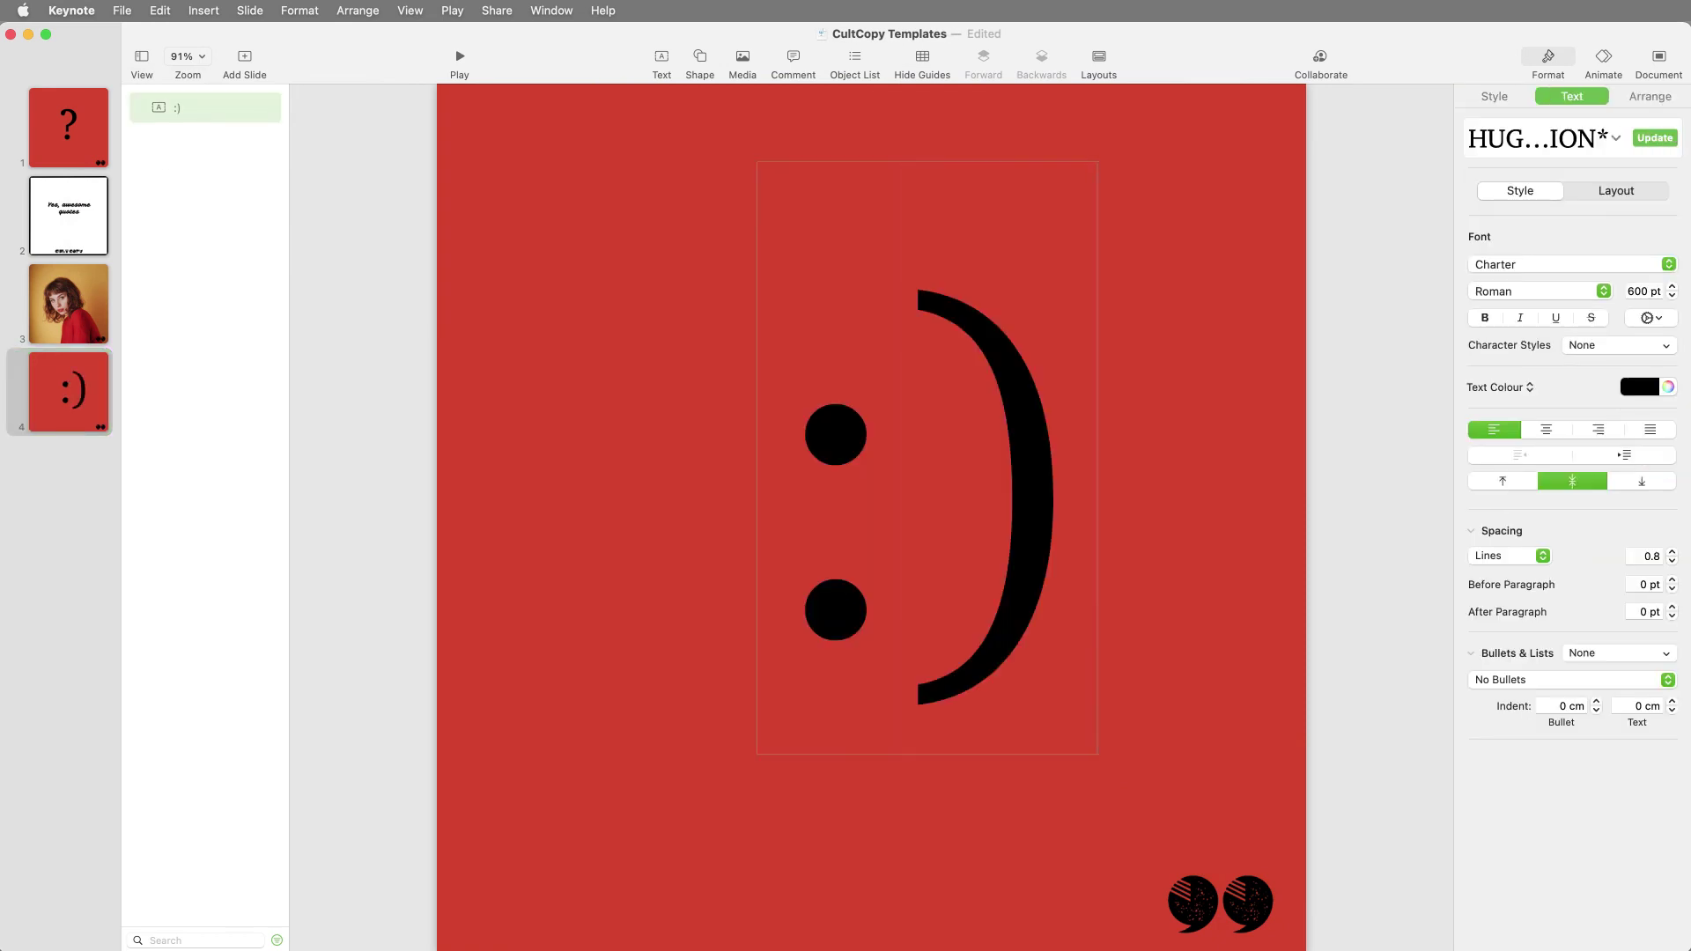
double_click(1637, 291)
text(500)
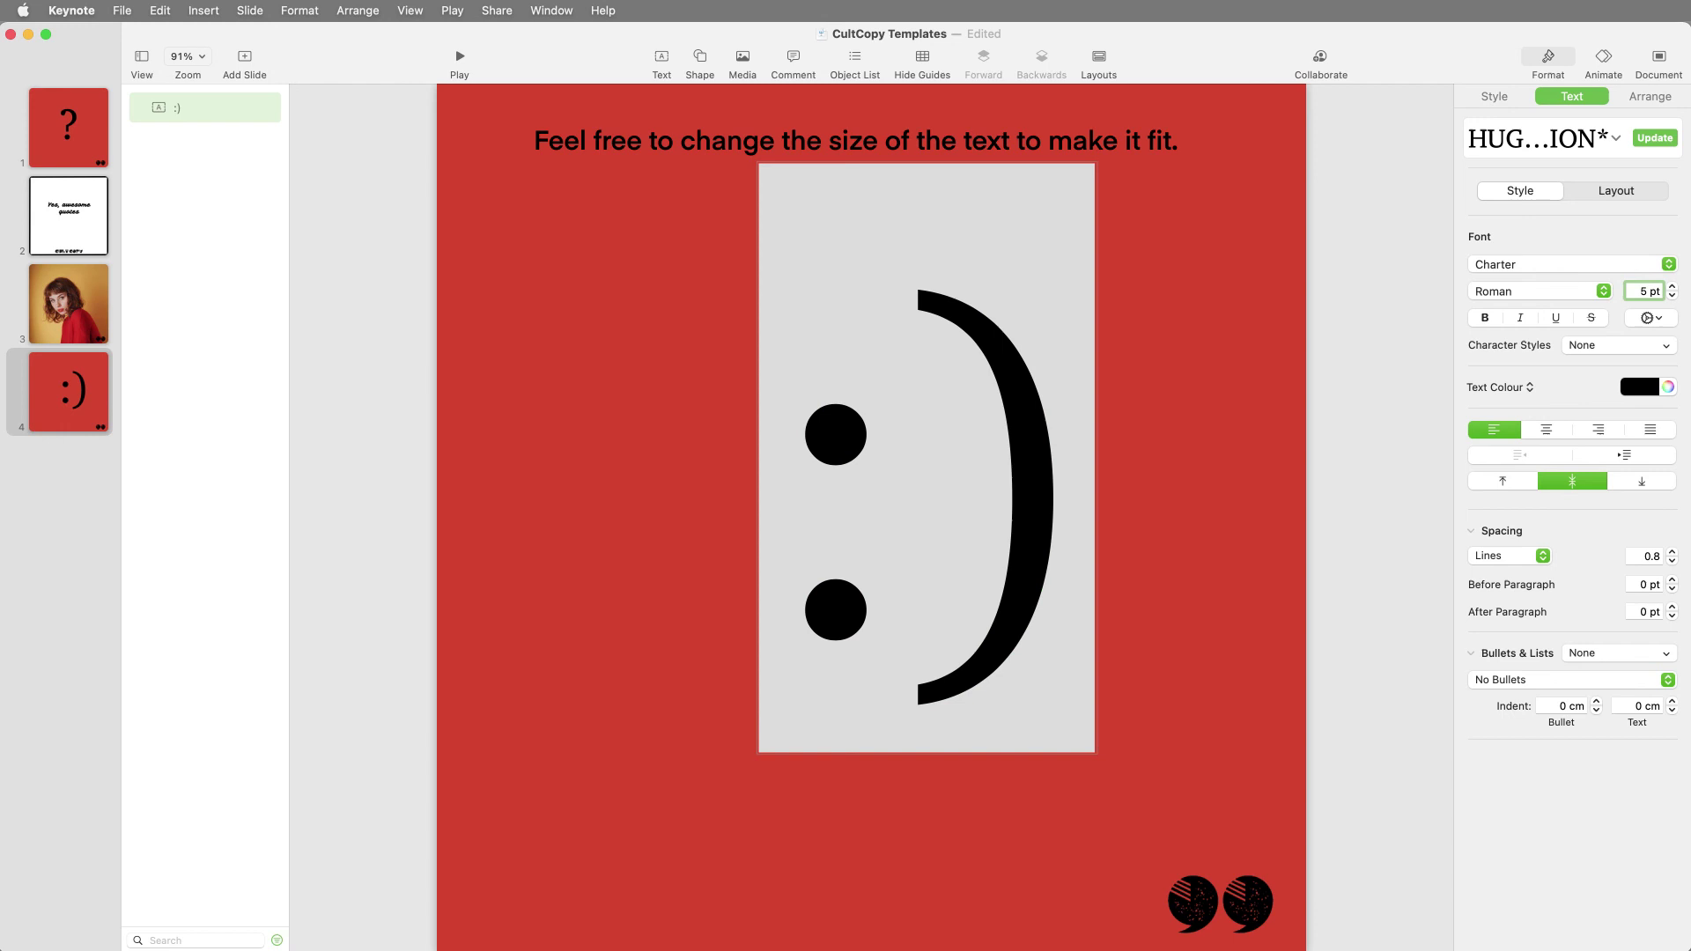
key(Return)
click(646, 284)
drag(972, 434, 950, 428)
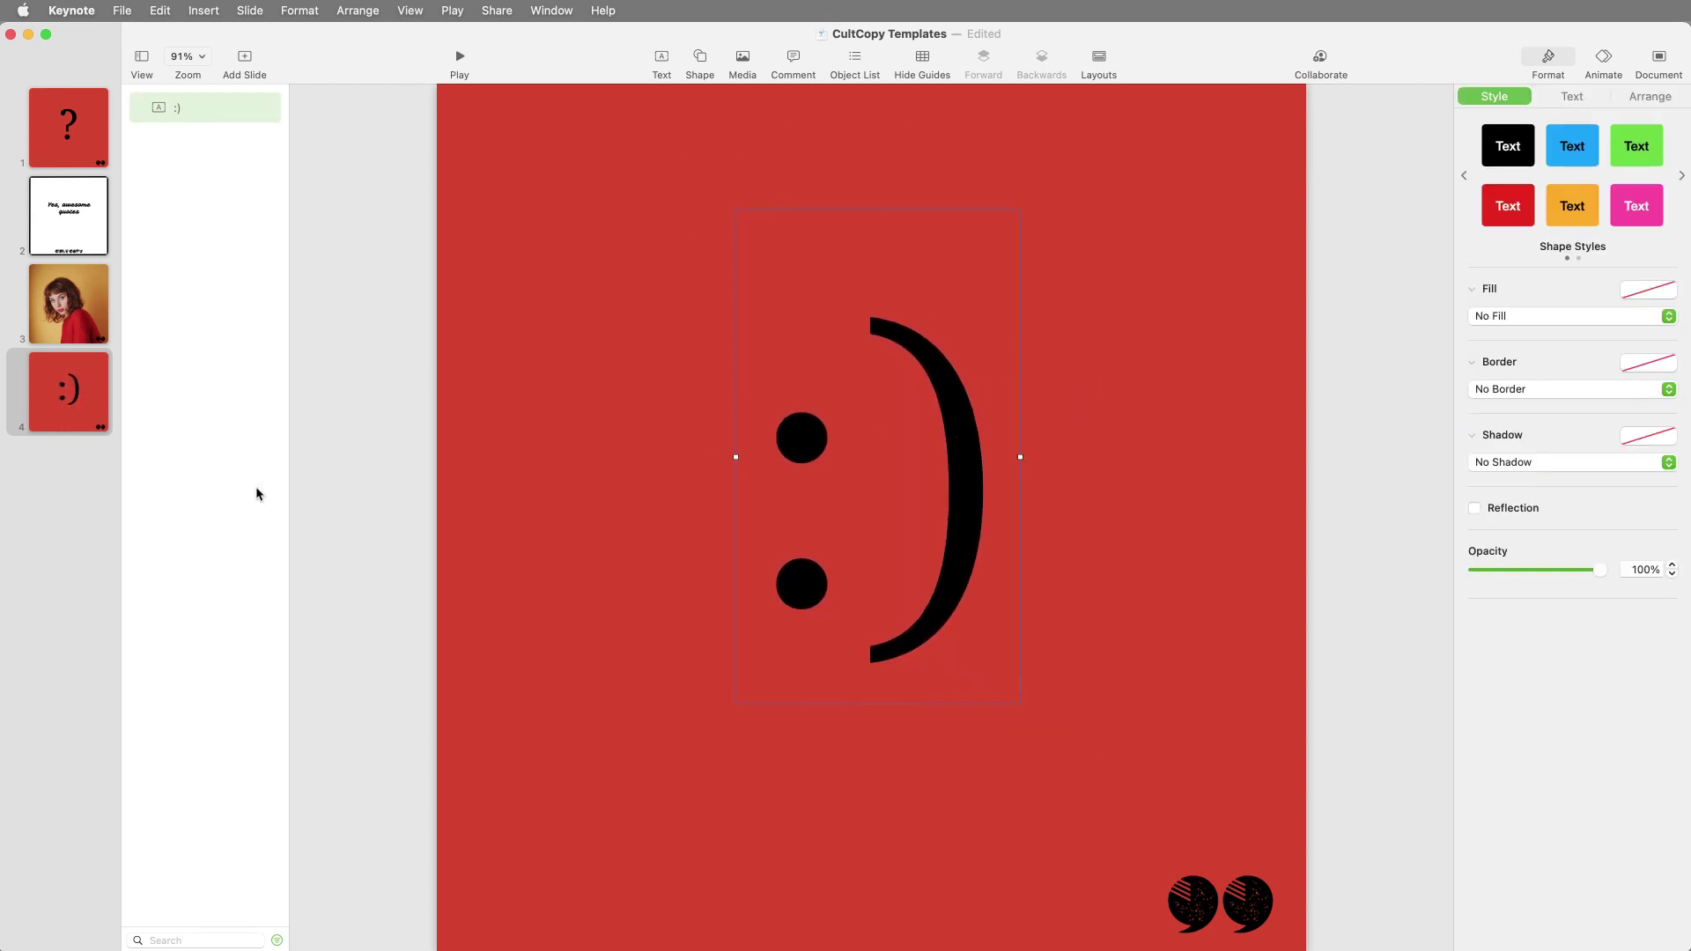
Add a Question Tile slide whose quote line reads 'Today is the day!'
click(245, 58)
click(247, 145)
click(859, 444)
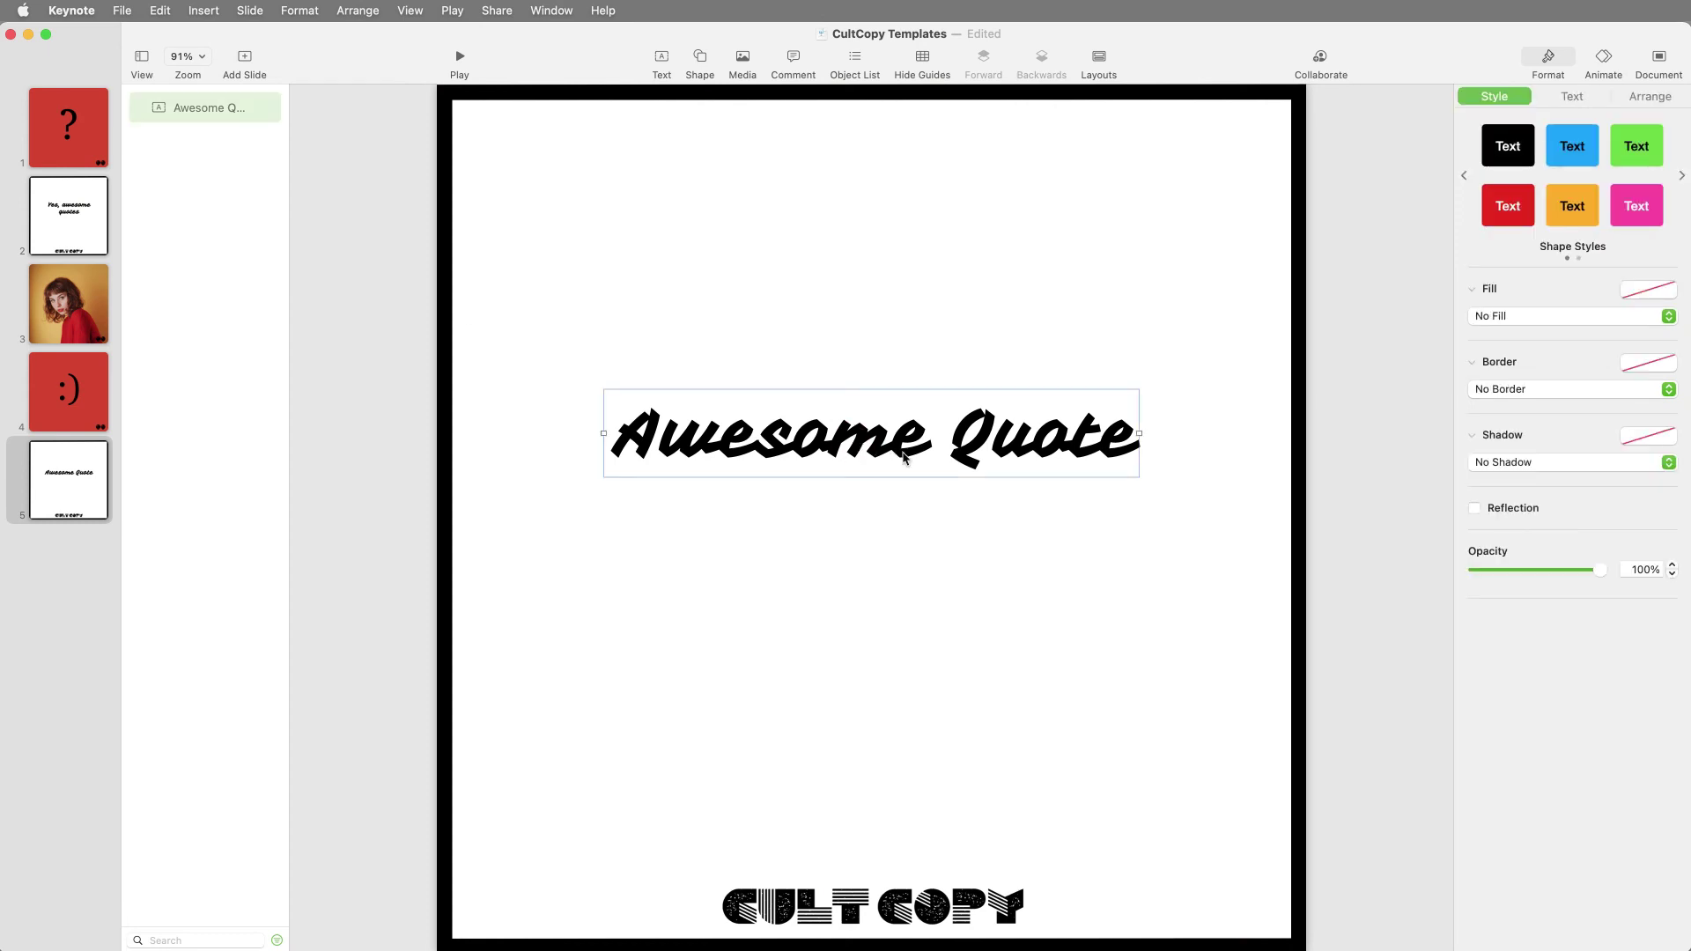
double_click(888, 442)
drag(638, 449, 1208, 458)
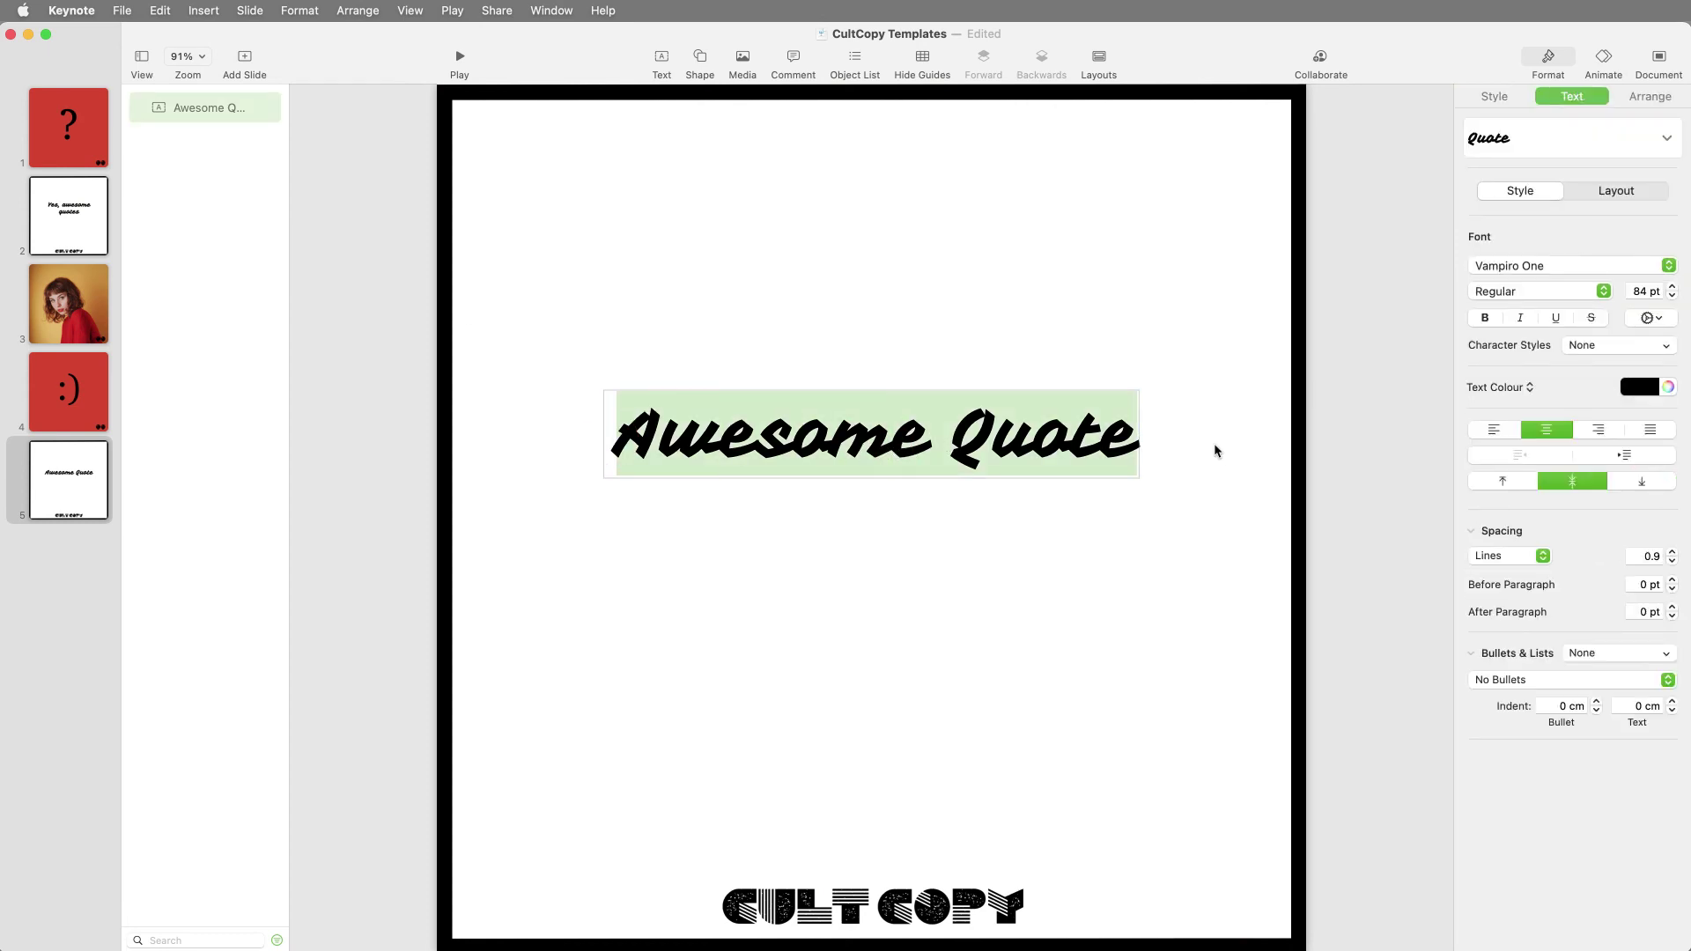
text(Today is the day!)
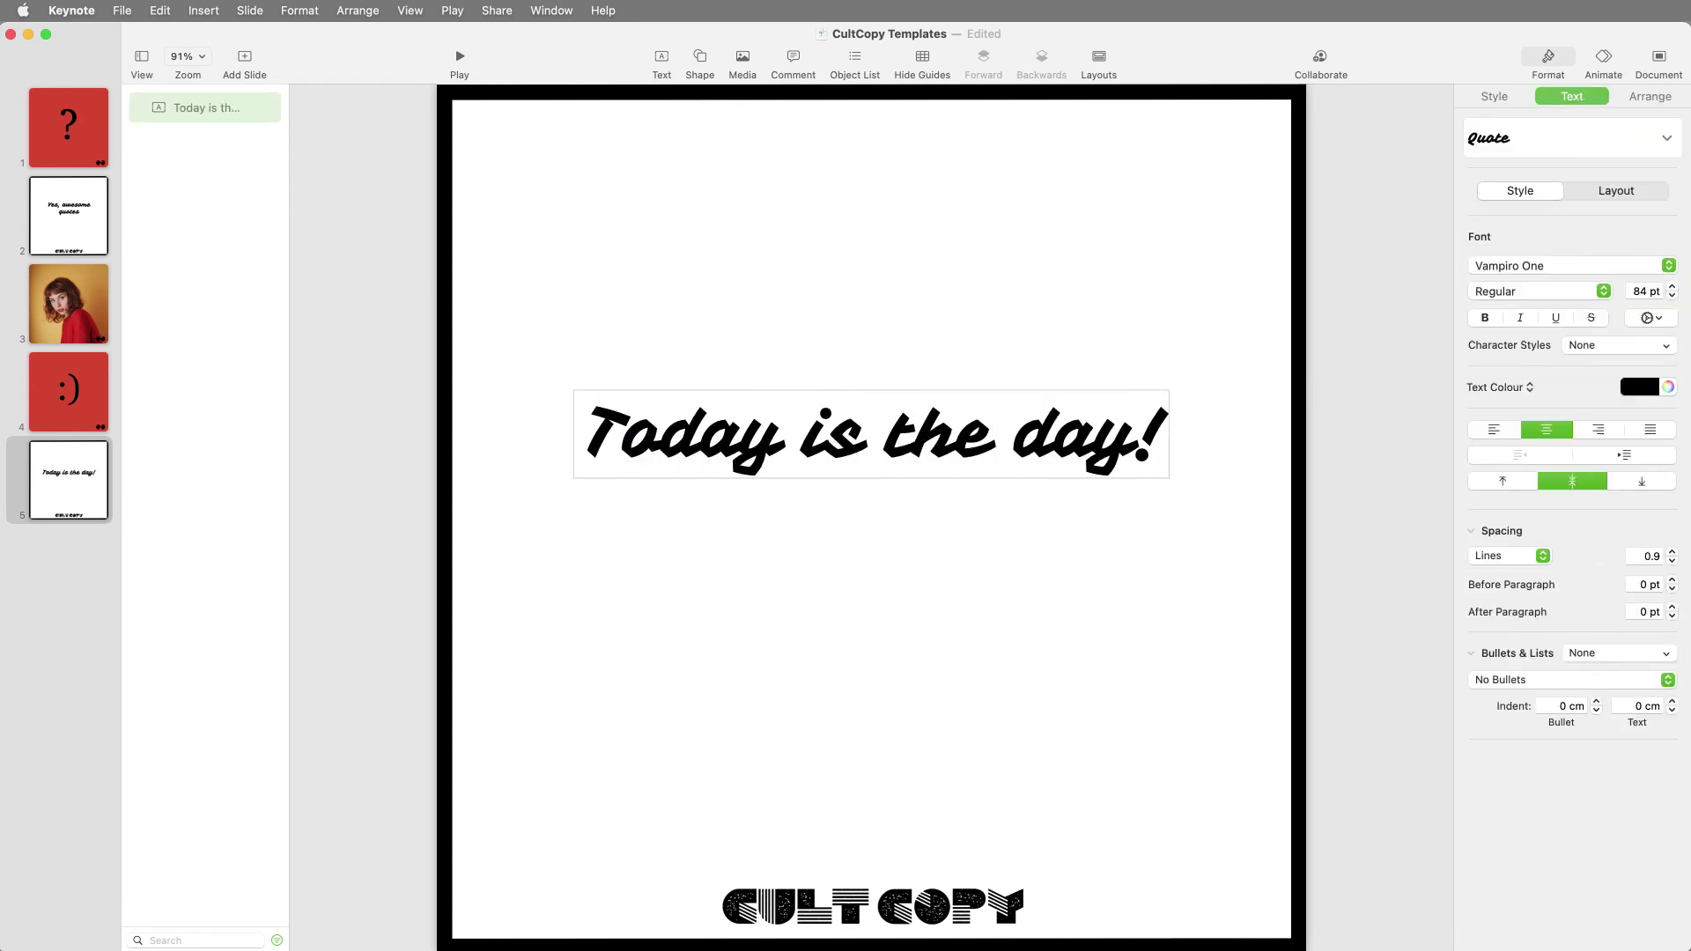
Add an Image Tile slide and replace its portrait with the photo of two bearded men
click(244, 60)
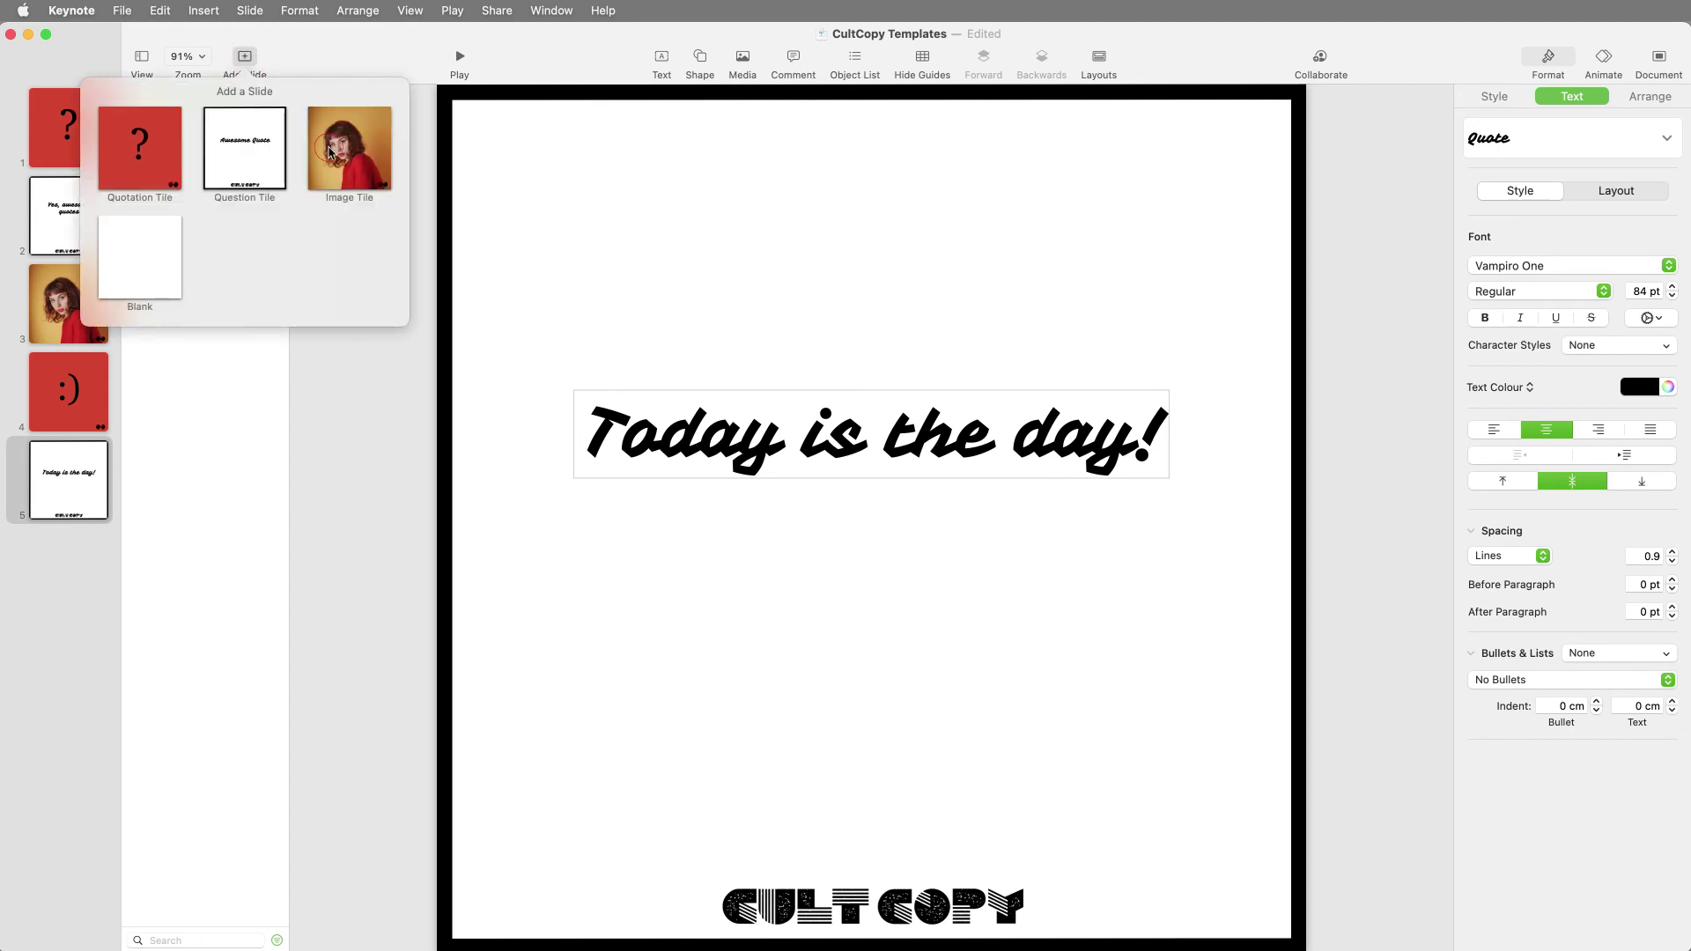
click(347, 150)
click(204, 137)
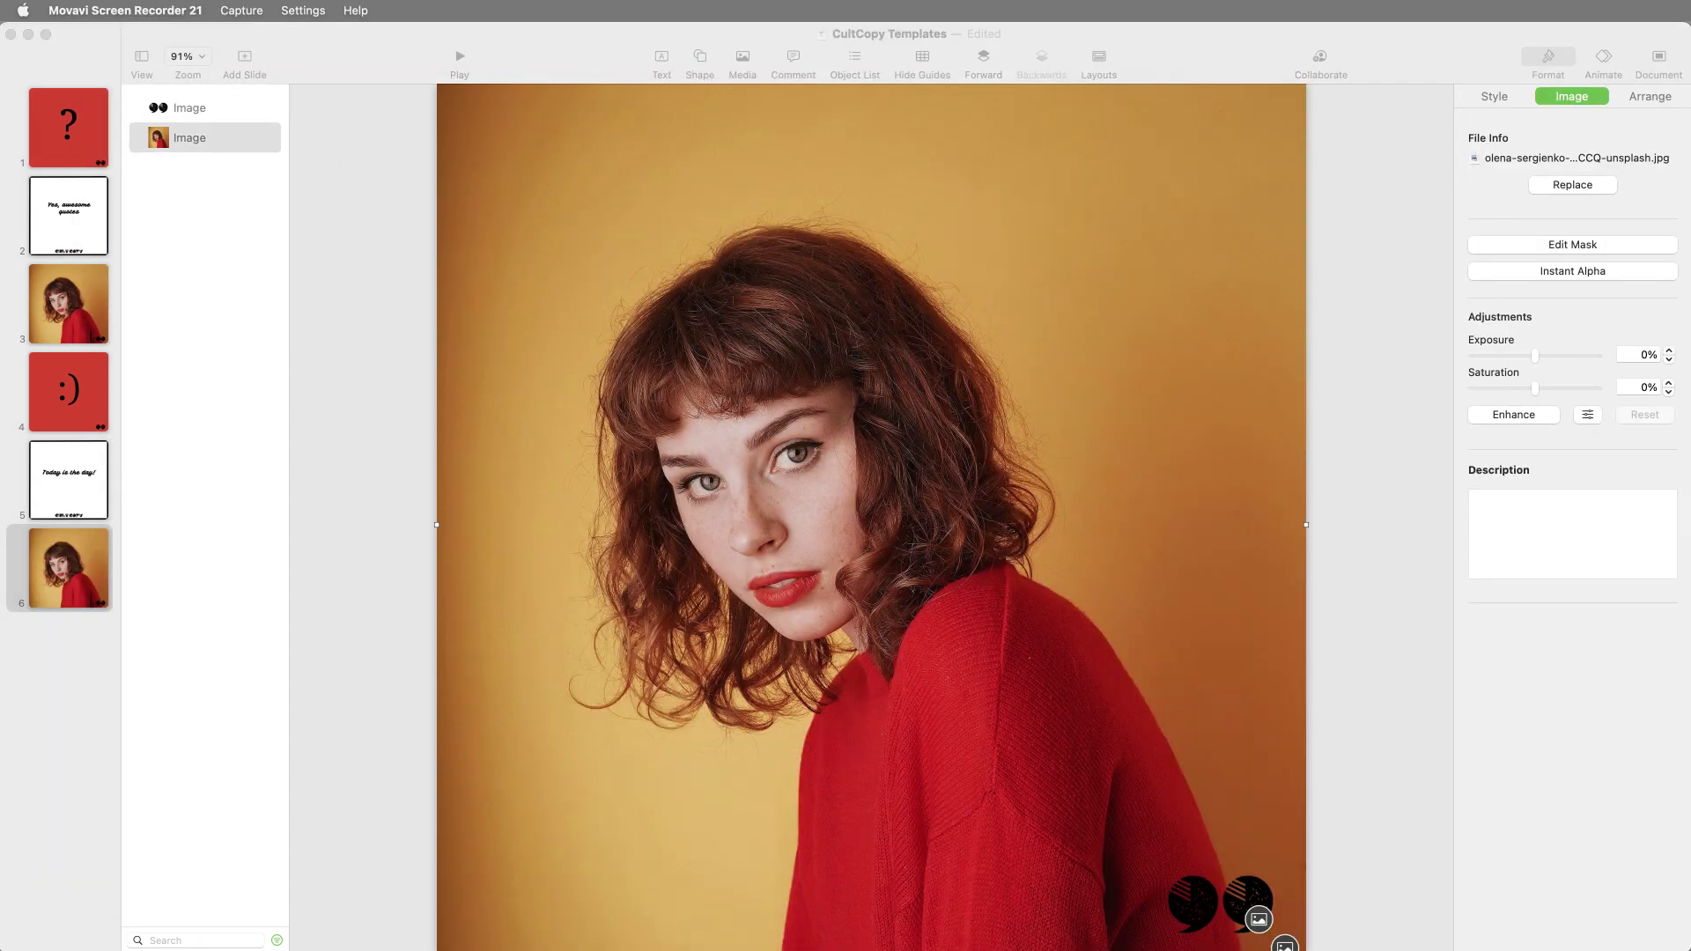
click(1494, 96)
click(1571, 96)
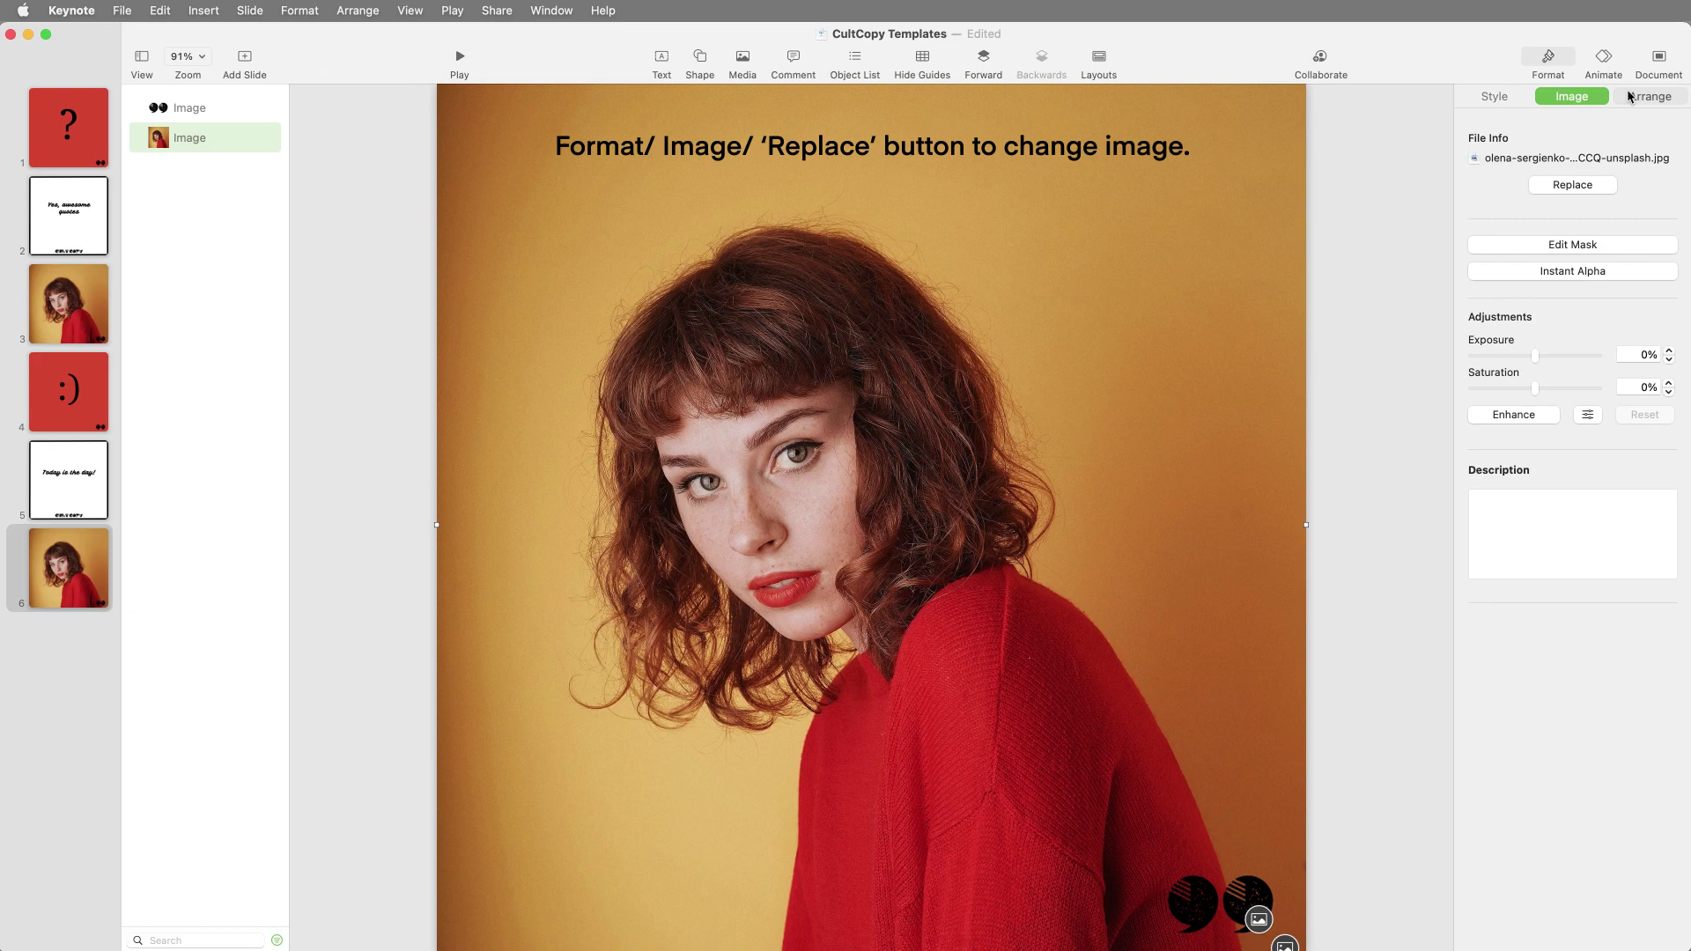
click(1650, 96)
click(1573, 97)
click(1572, 184)
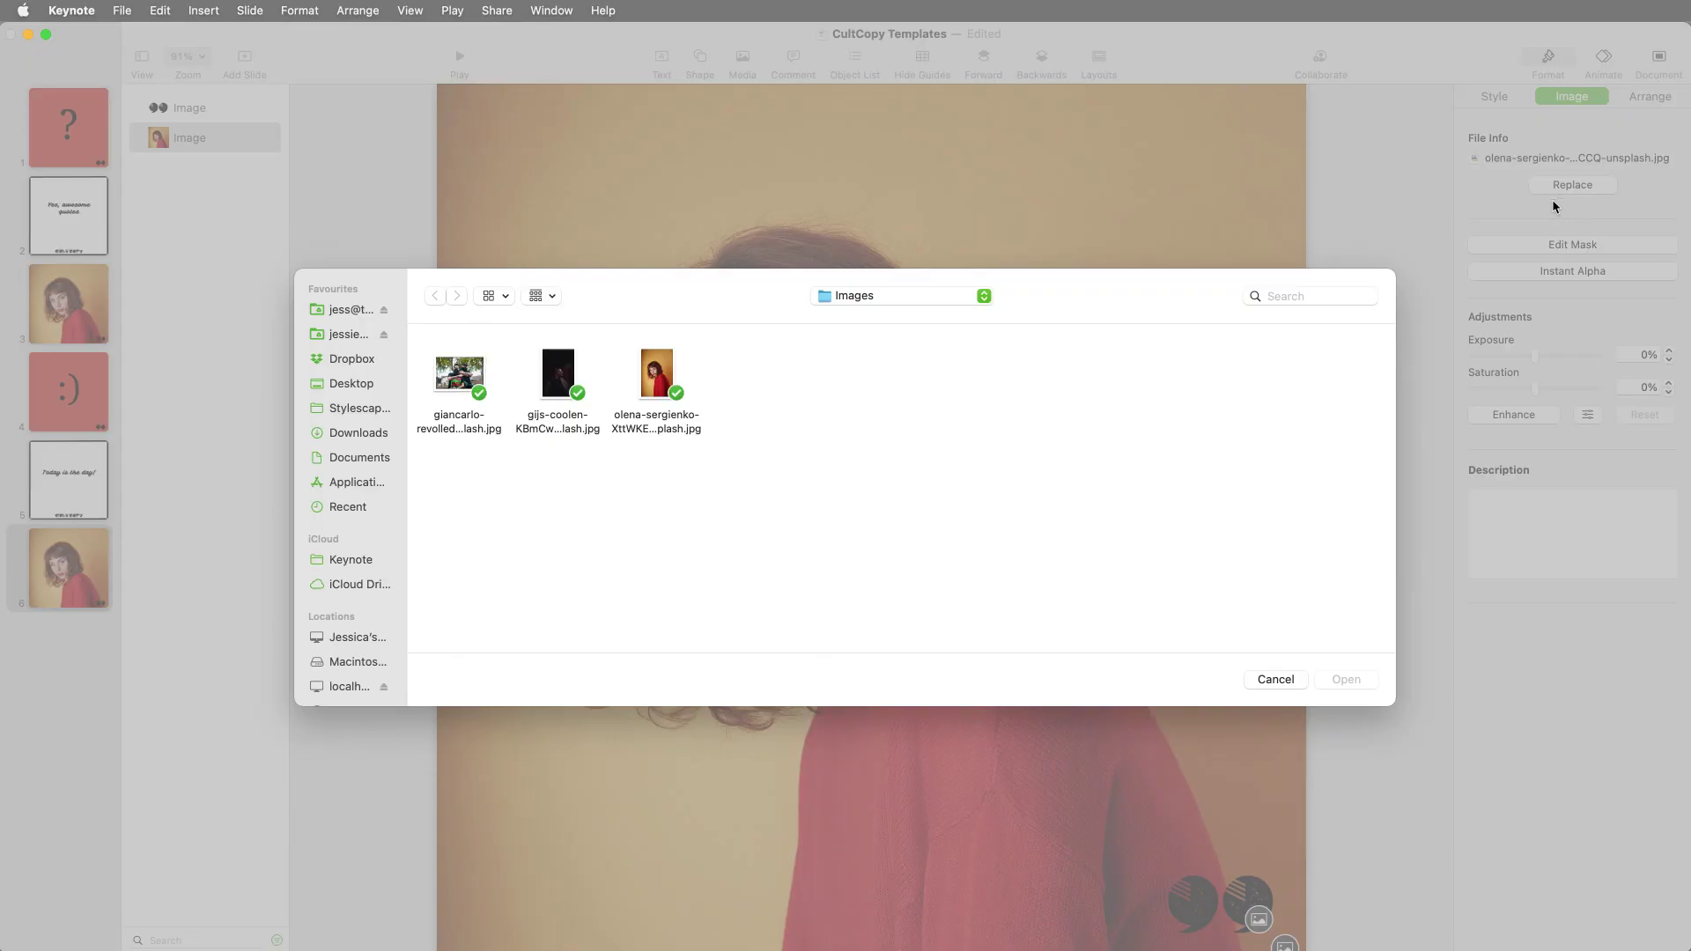
click(449, 397)
click(1326, 679)
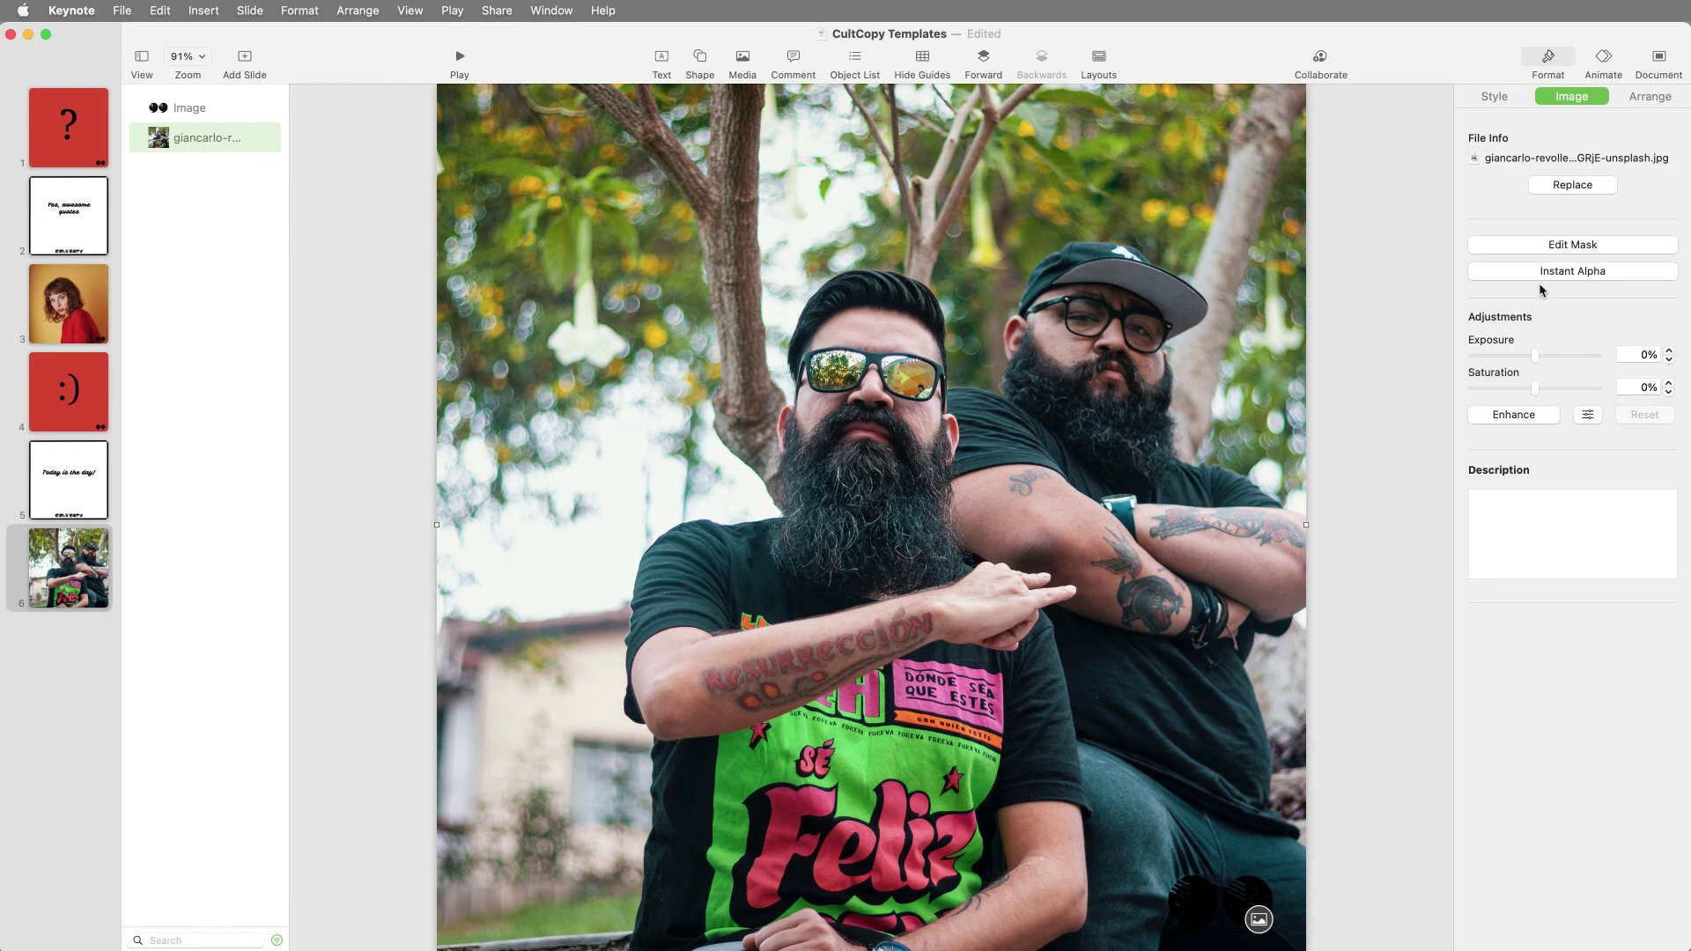
Edit the photo's mask to shrink and reposition it within the square
click(1559, 245)
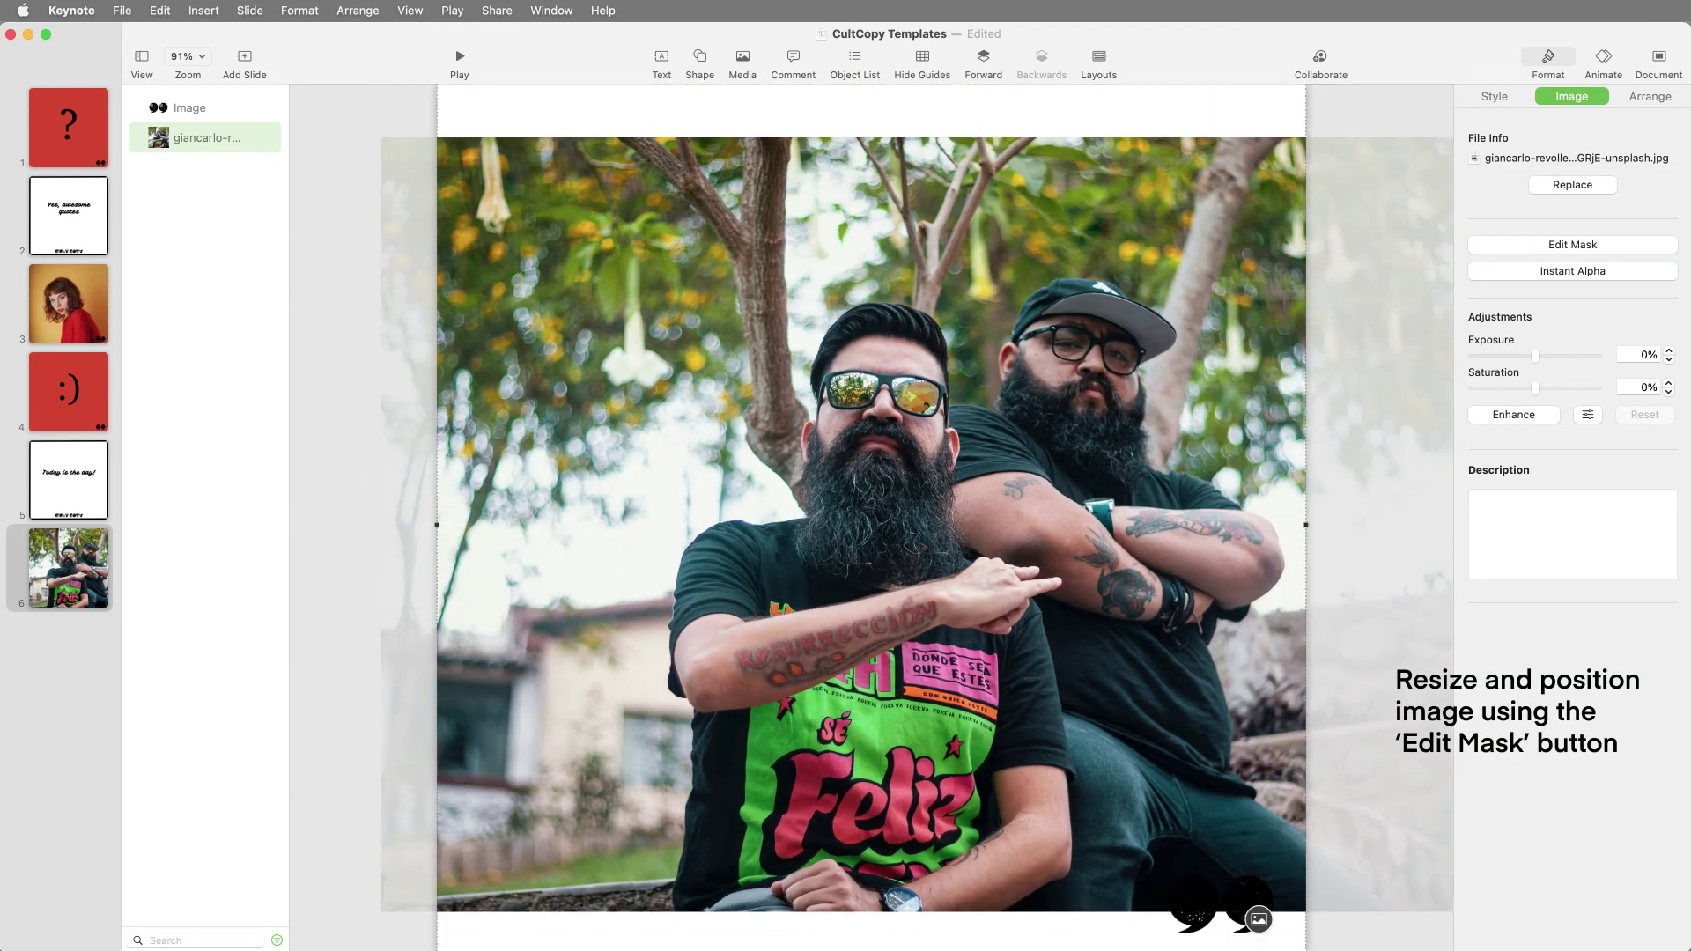
drag(925, 552, 838, 565)
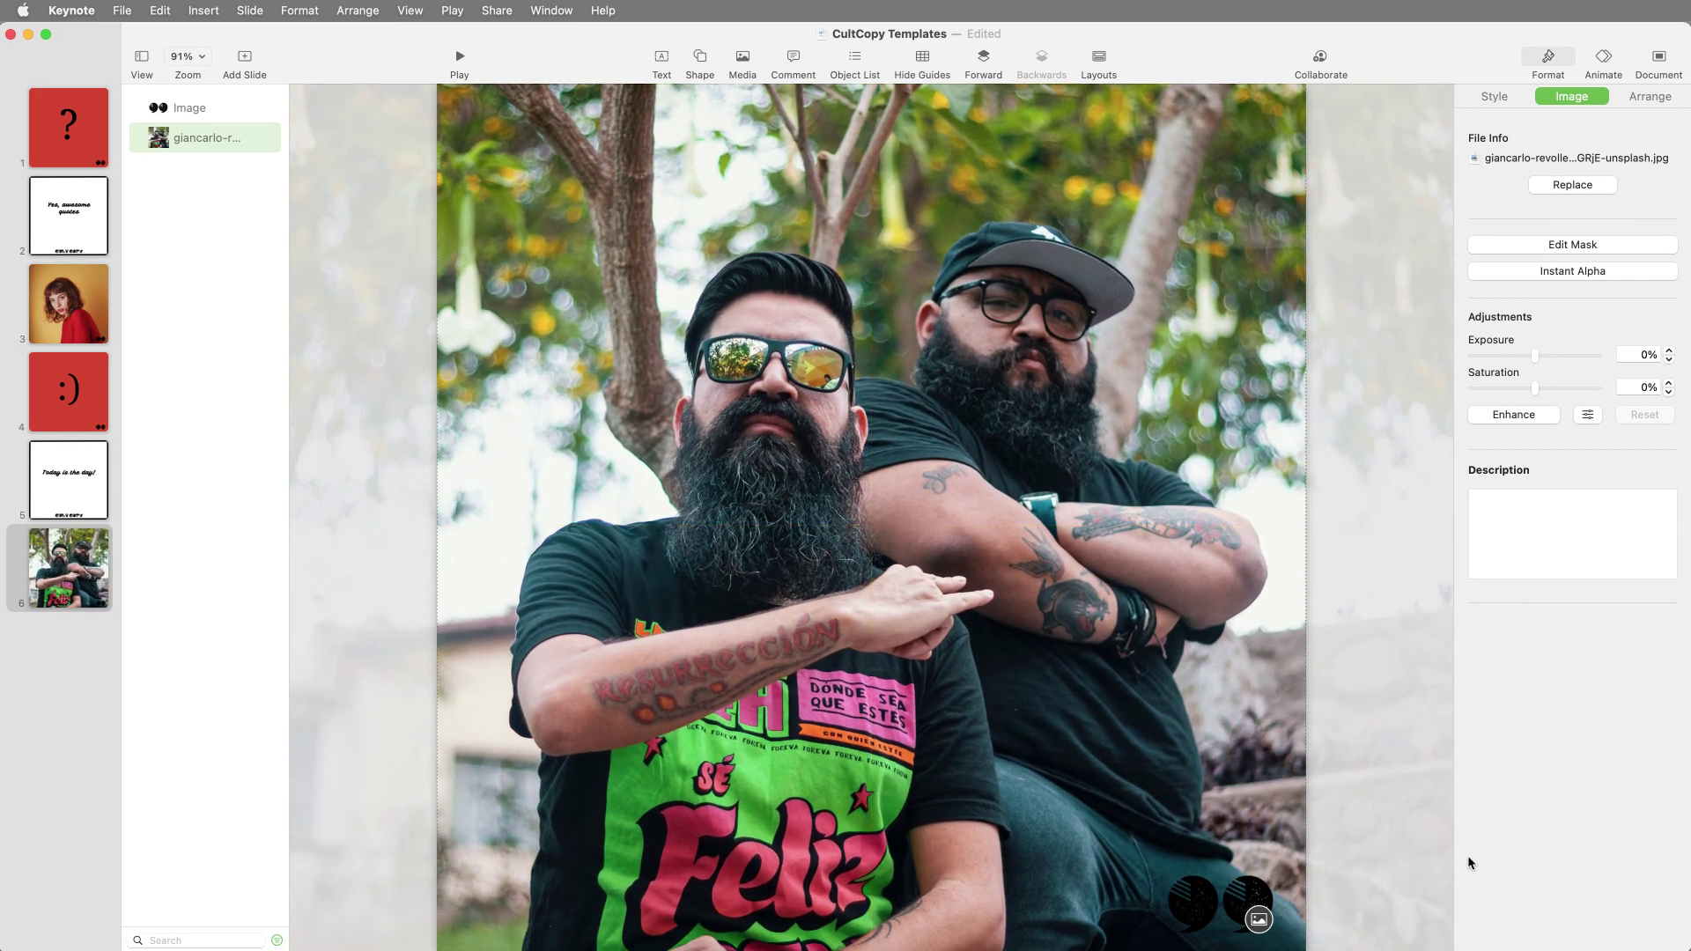
click(1248, 717)
Duplicate the 'Today is the day!' slide and select its full 'Today is the day!' text line
click(48, 512)
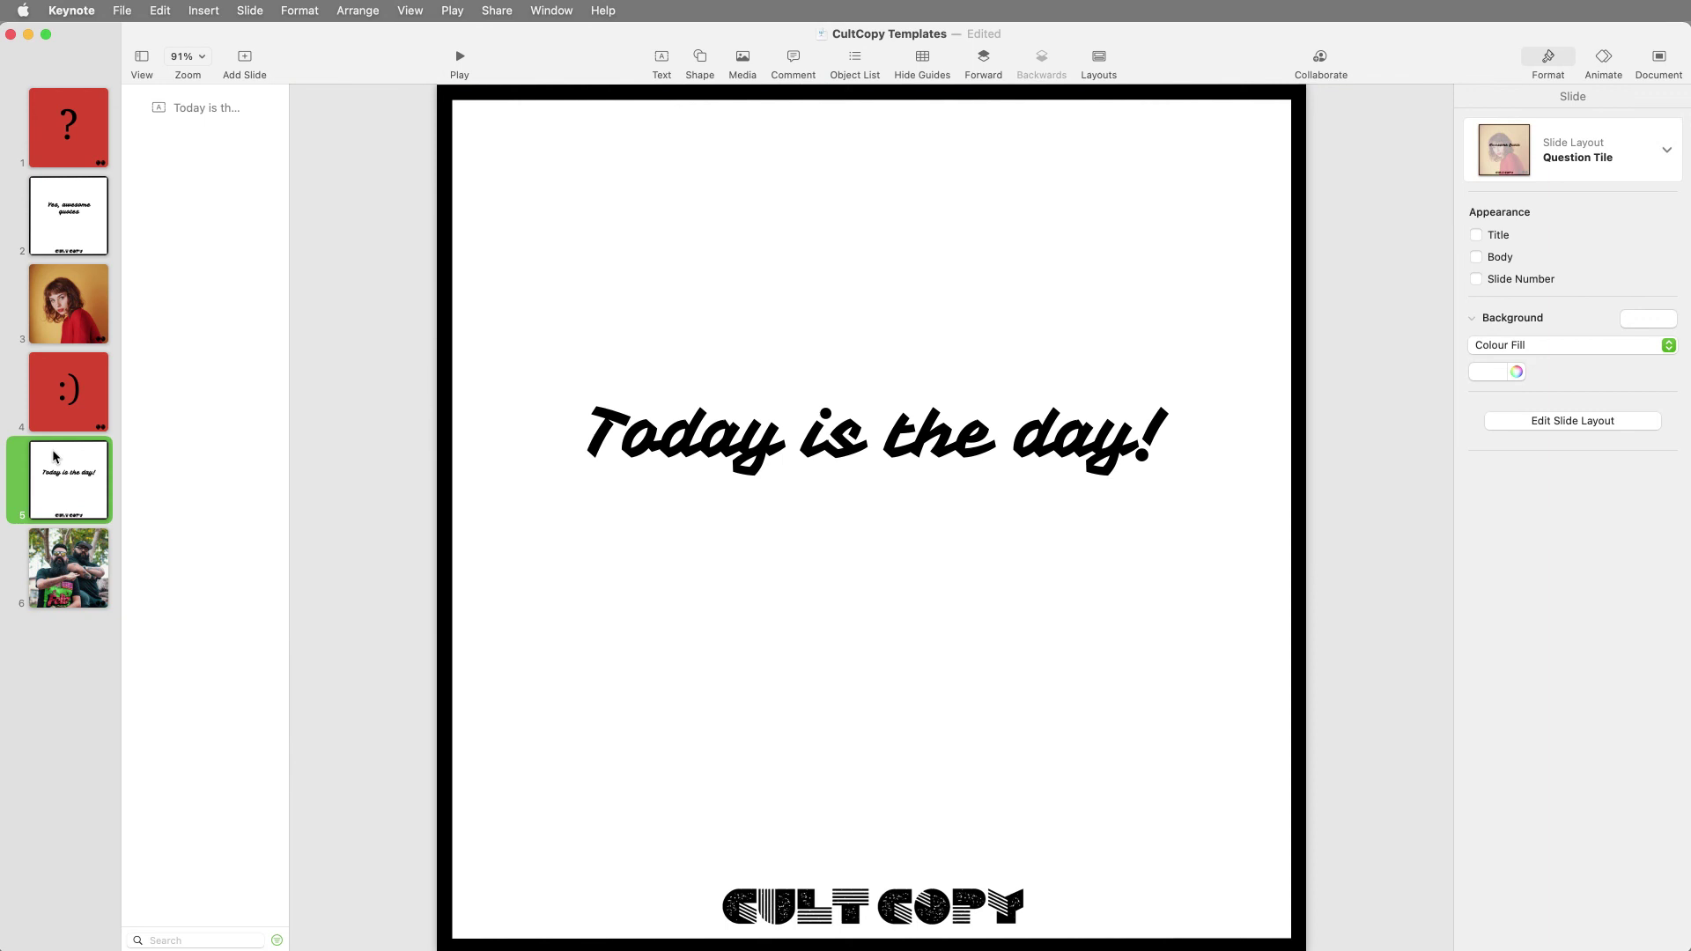
right_click(65, 478)
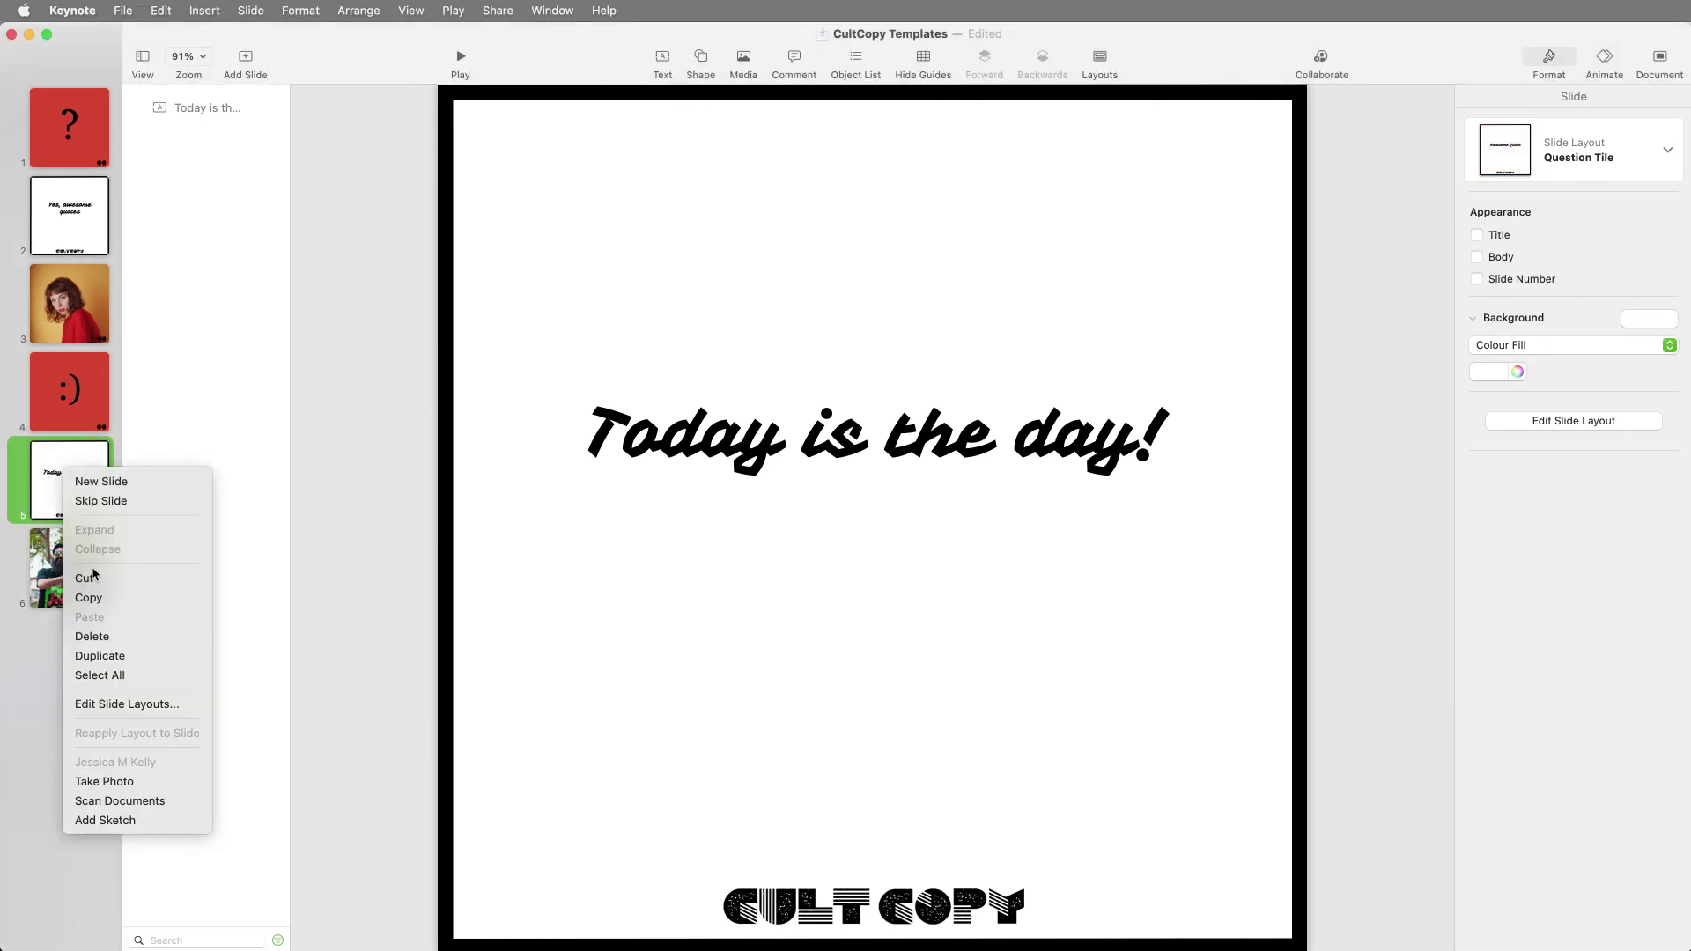
click(100, 656)
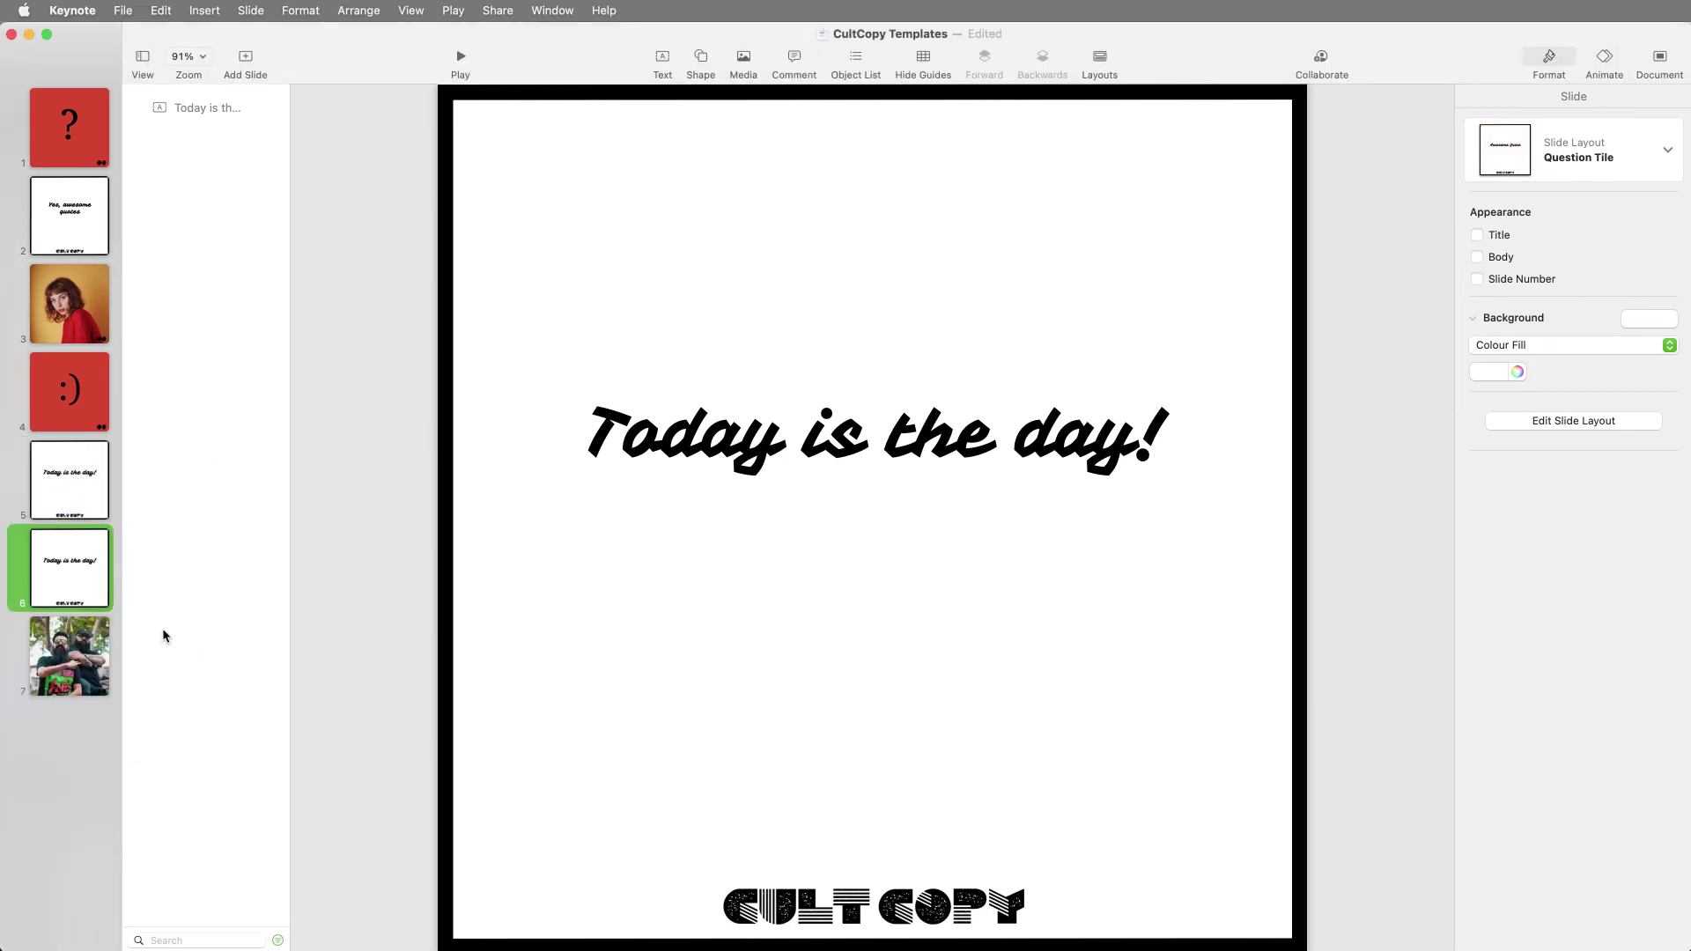
double_click(836, 441)
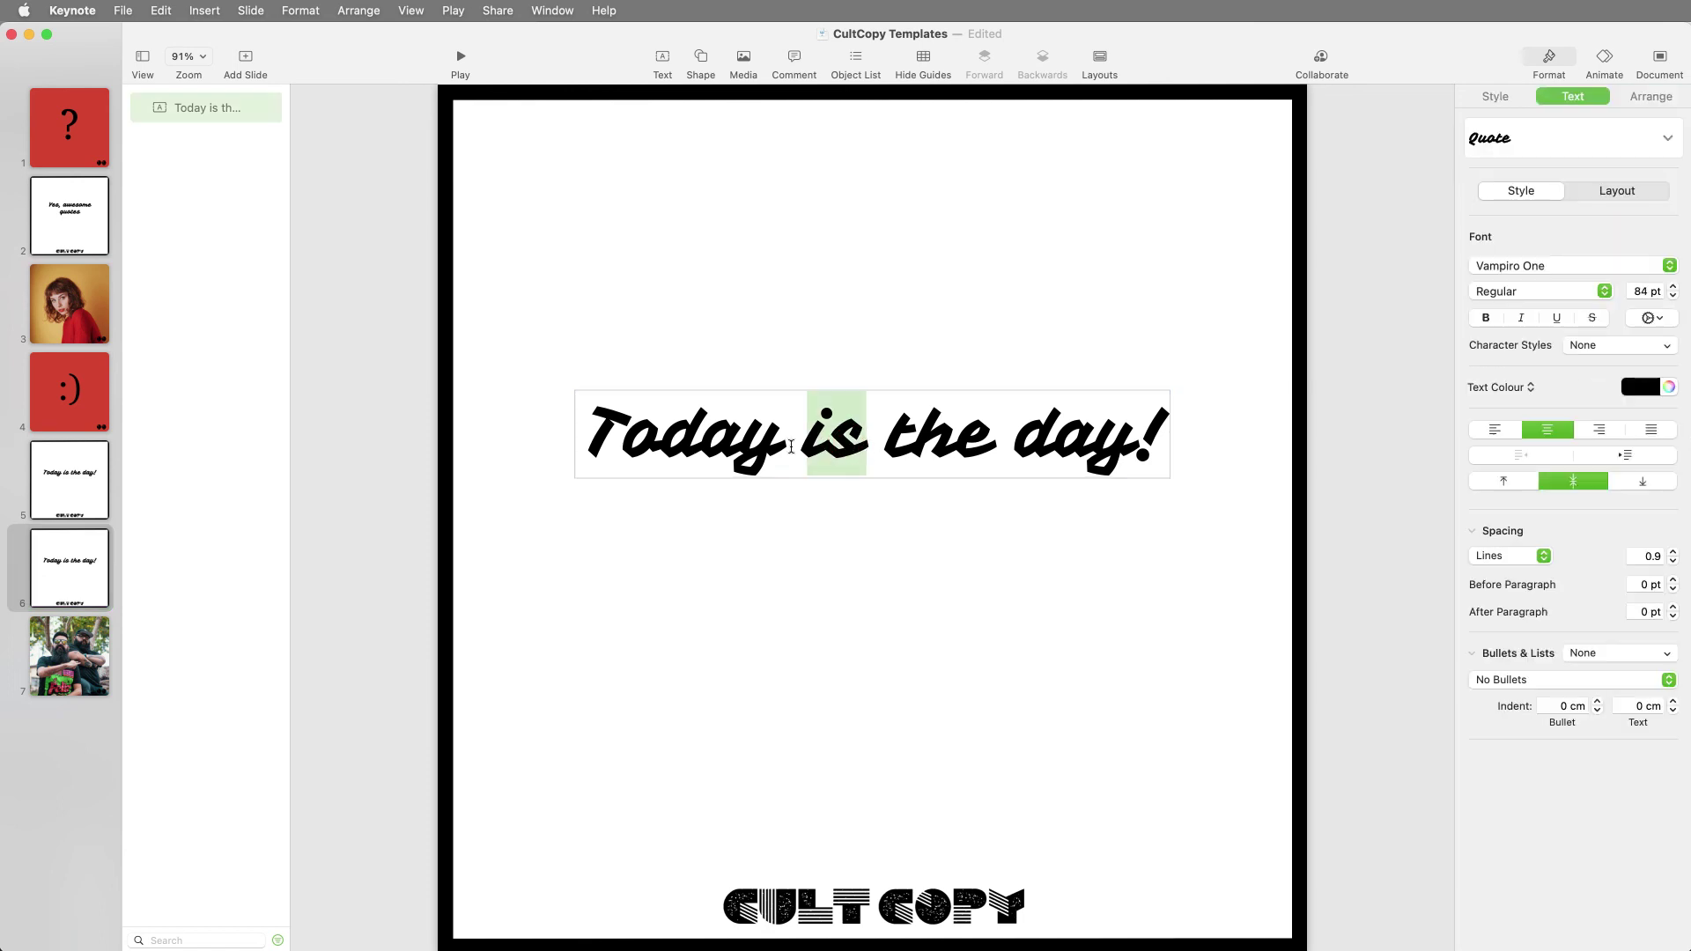
drag(571, 443, 1171, 450)
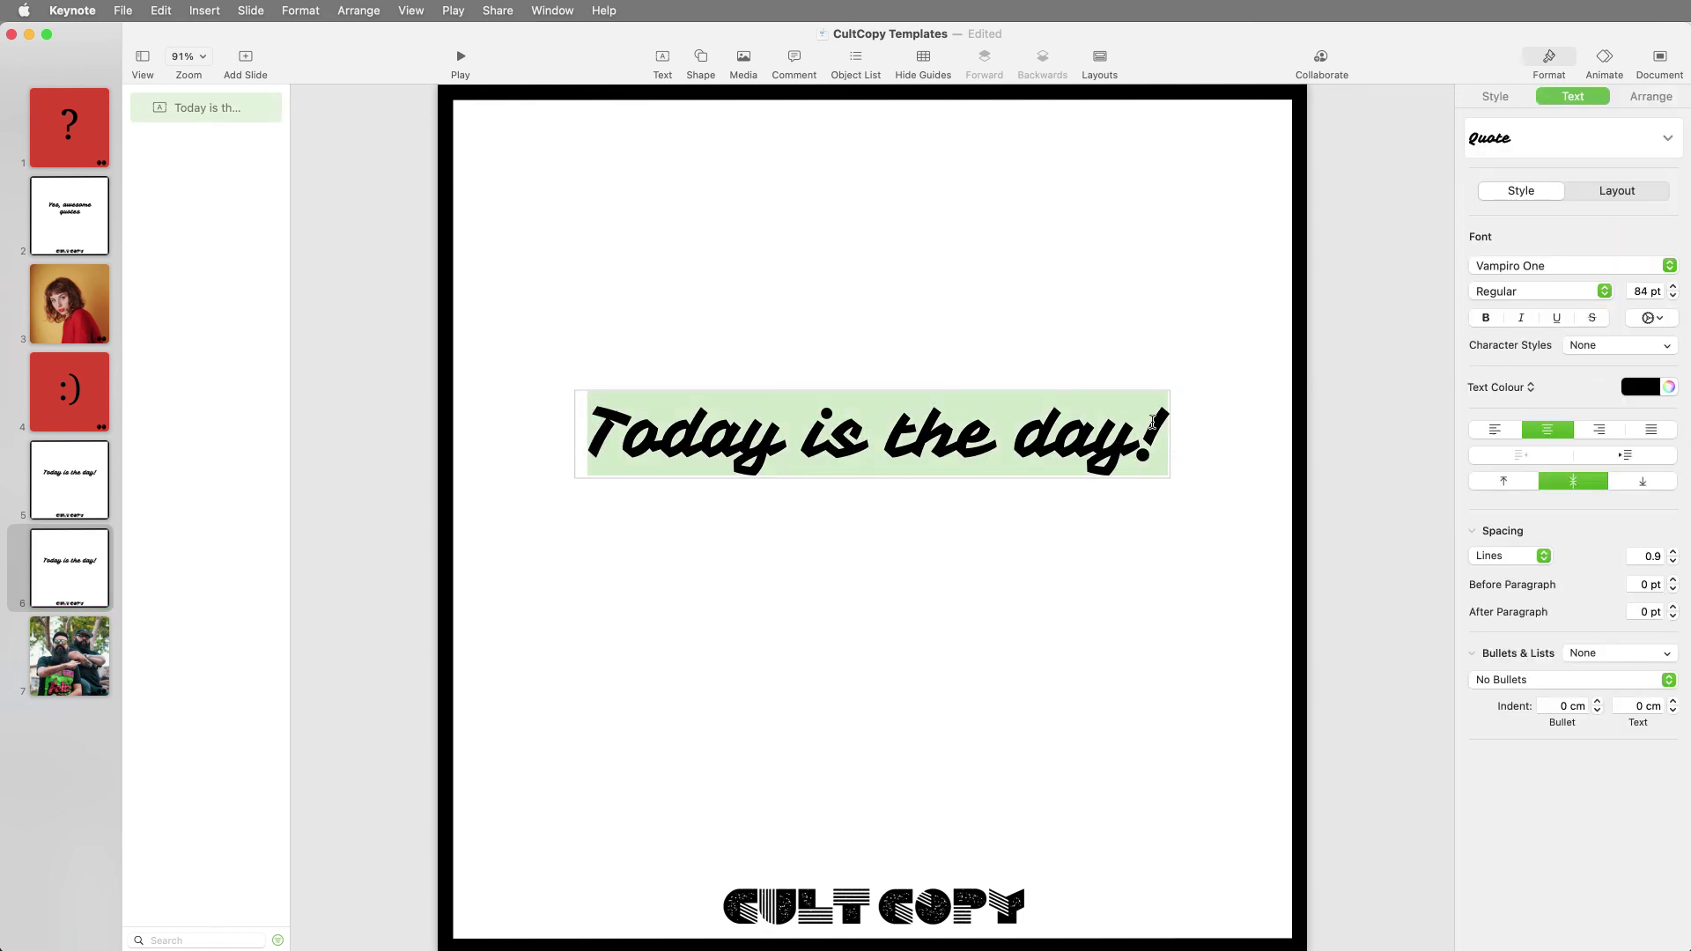
click(121, 10)
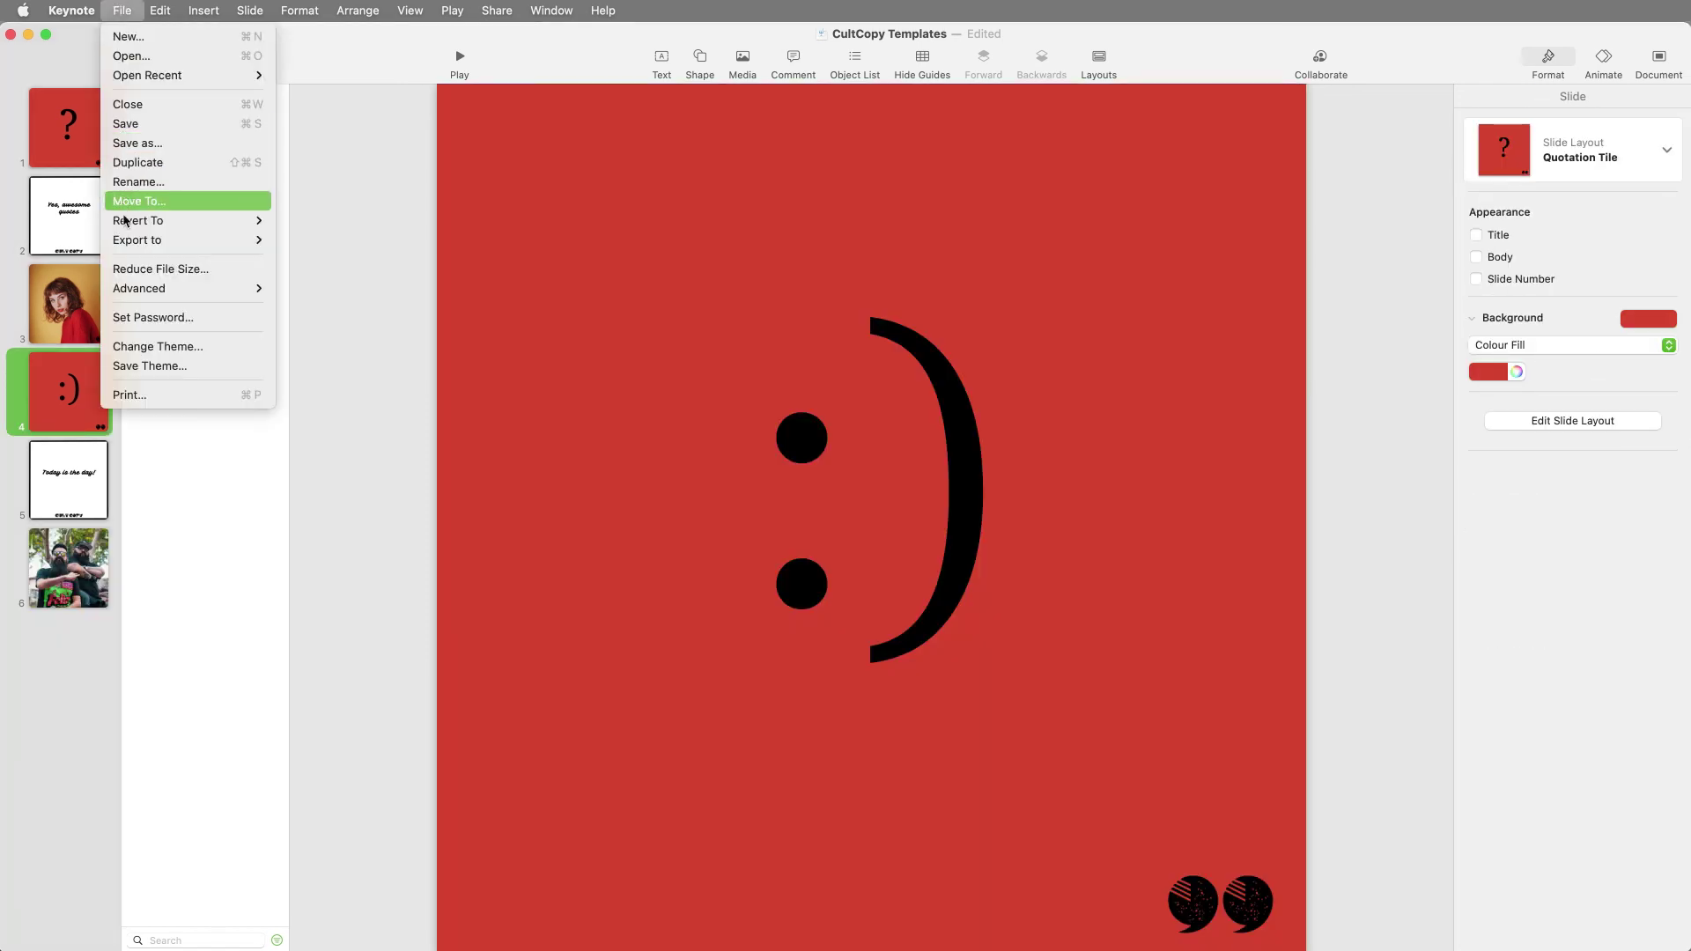
Export the slide range 4 to 6 as PNG images, saving them into the CultCopy Templates folder
mouse_move(125, 225)
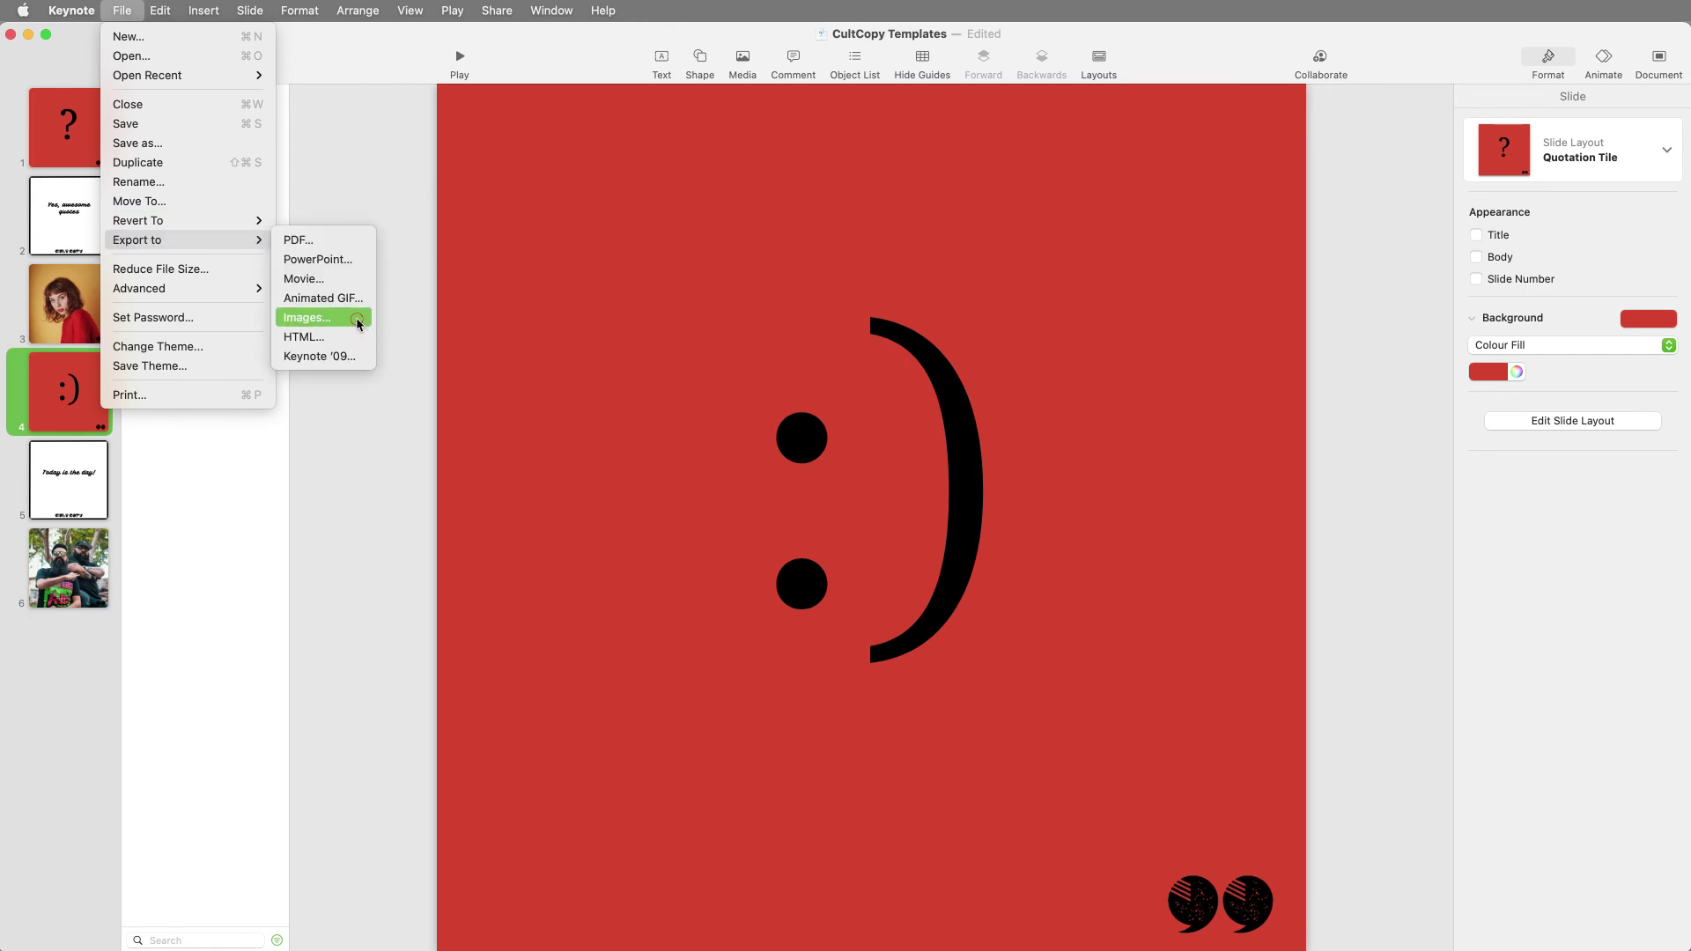
click(331, 331)
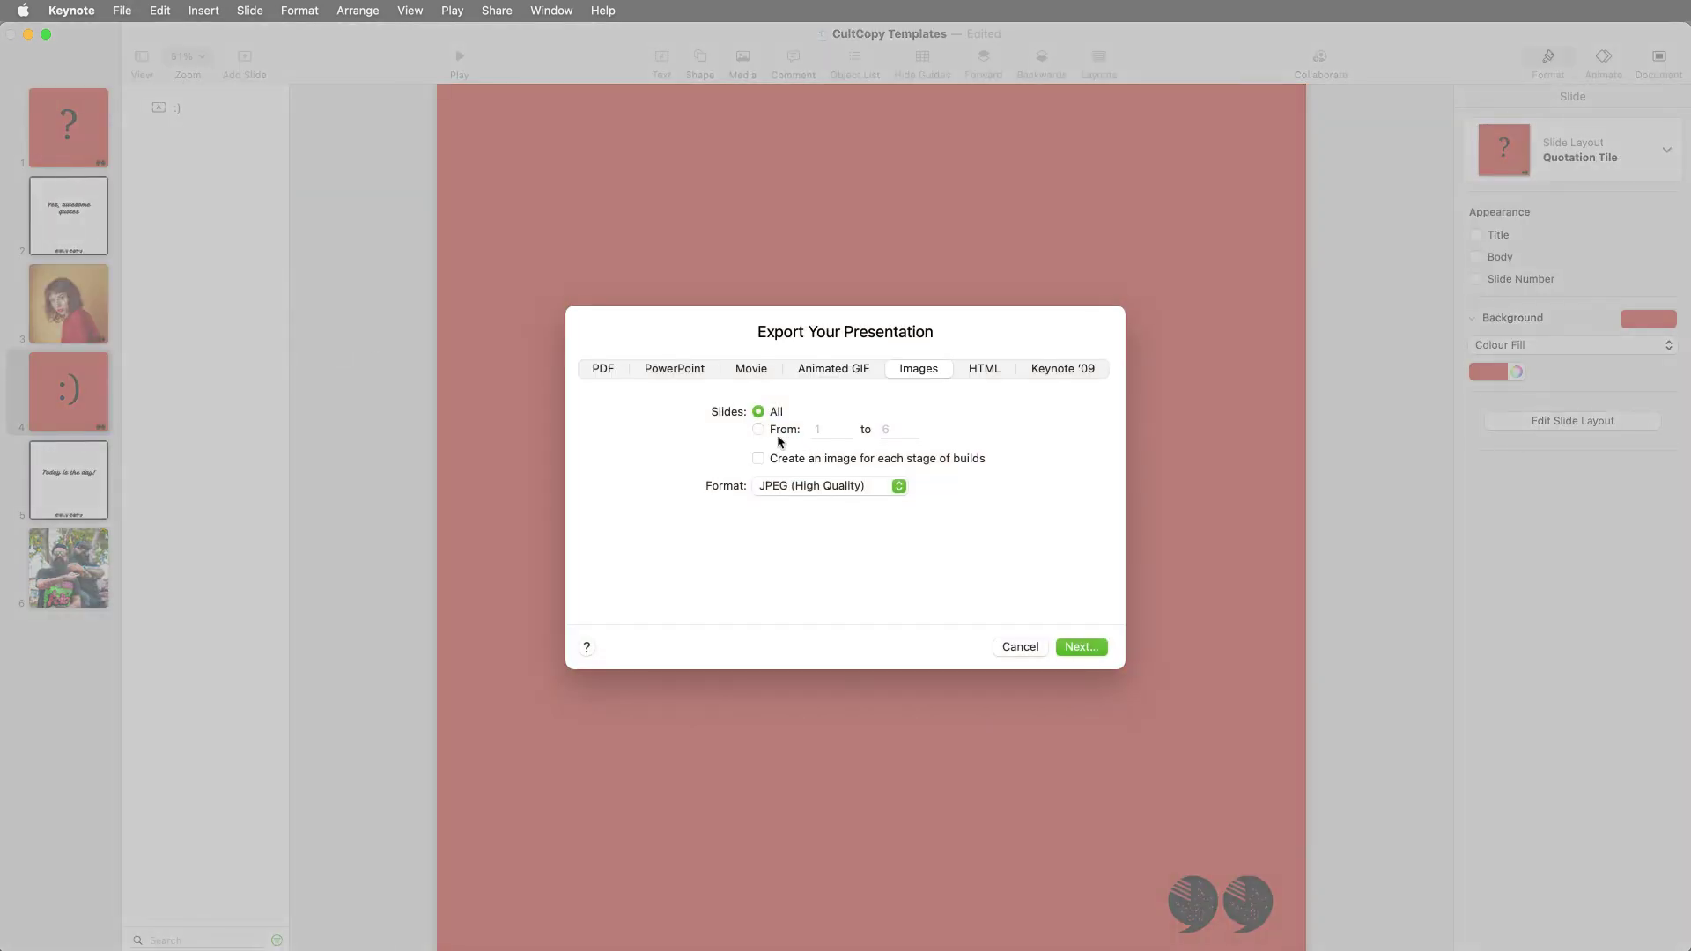
click(764, 431)
click(853, 486)
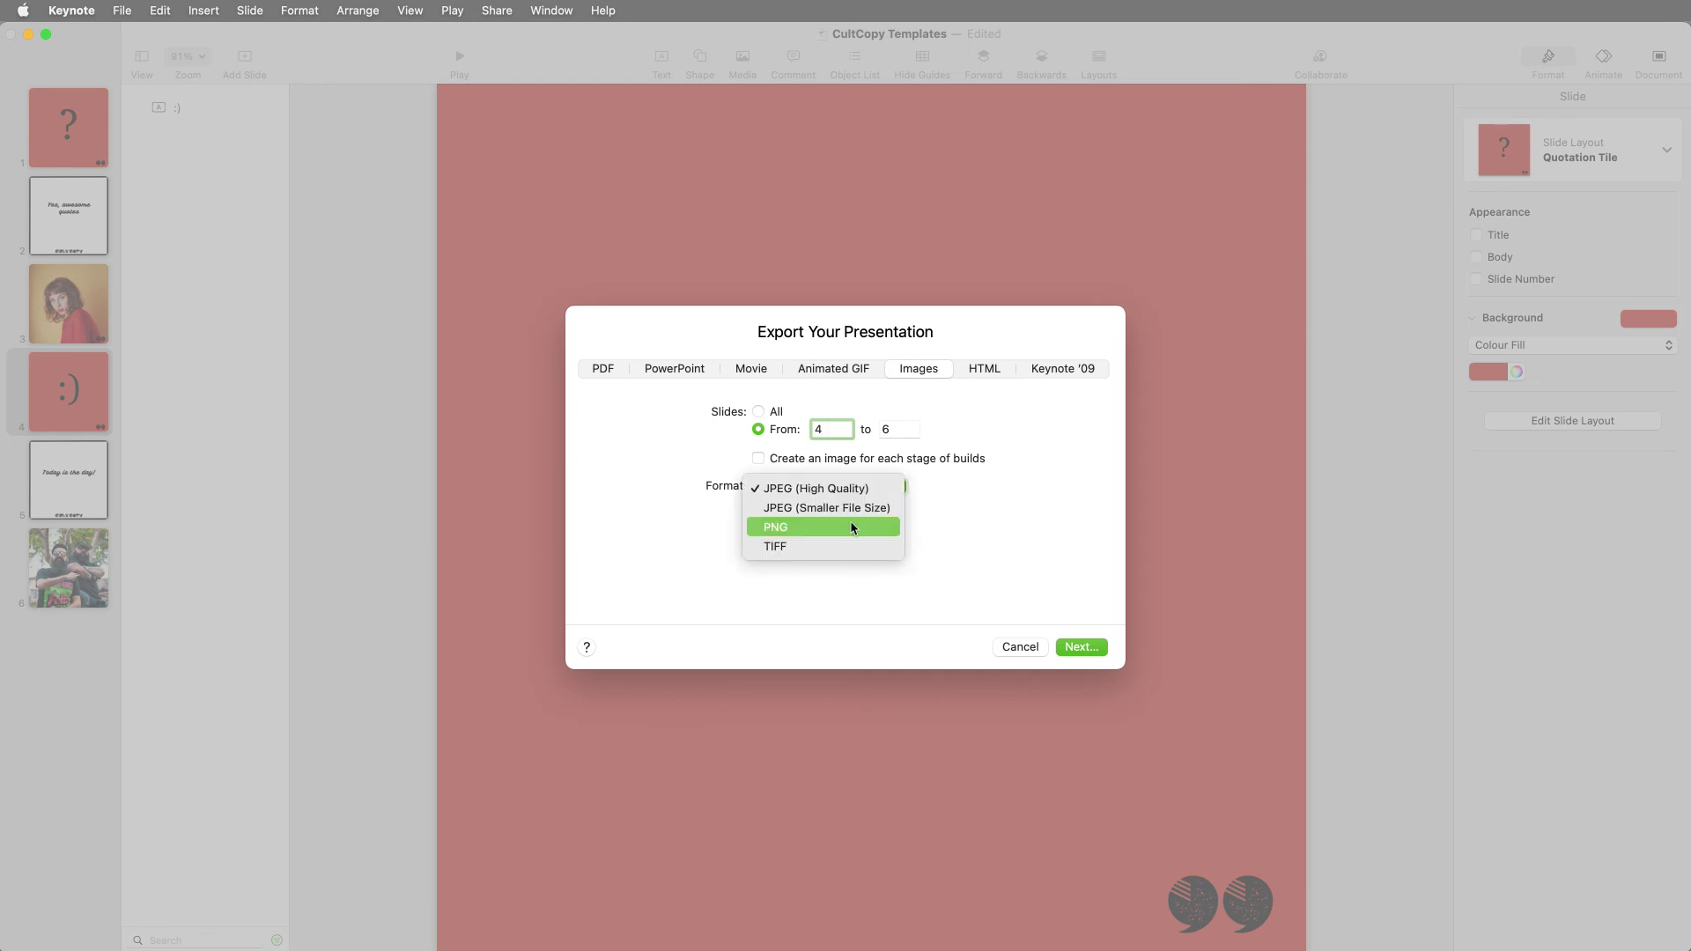
click(853, 524)
click(1080, 647)
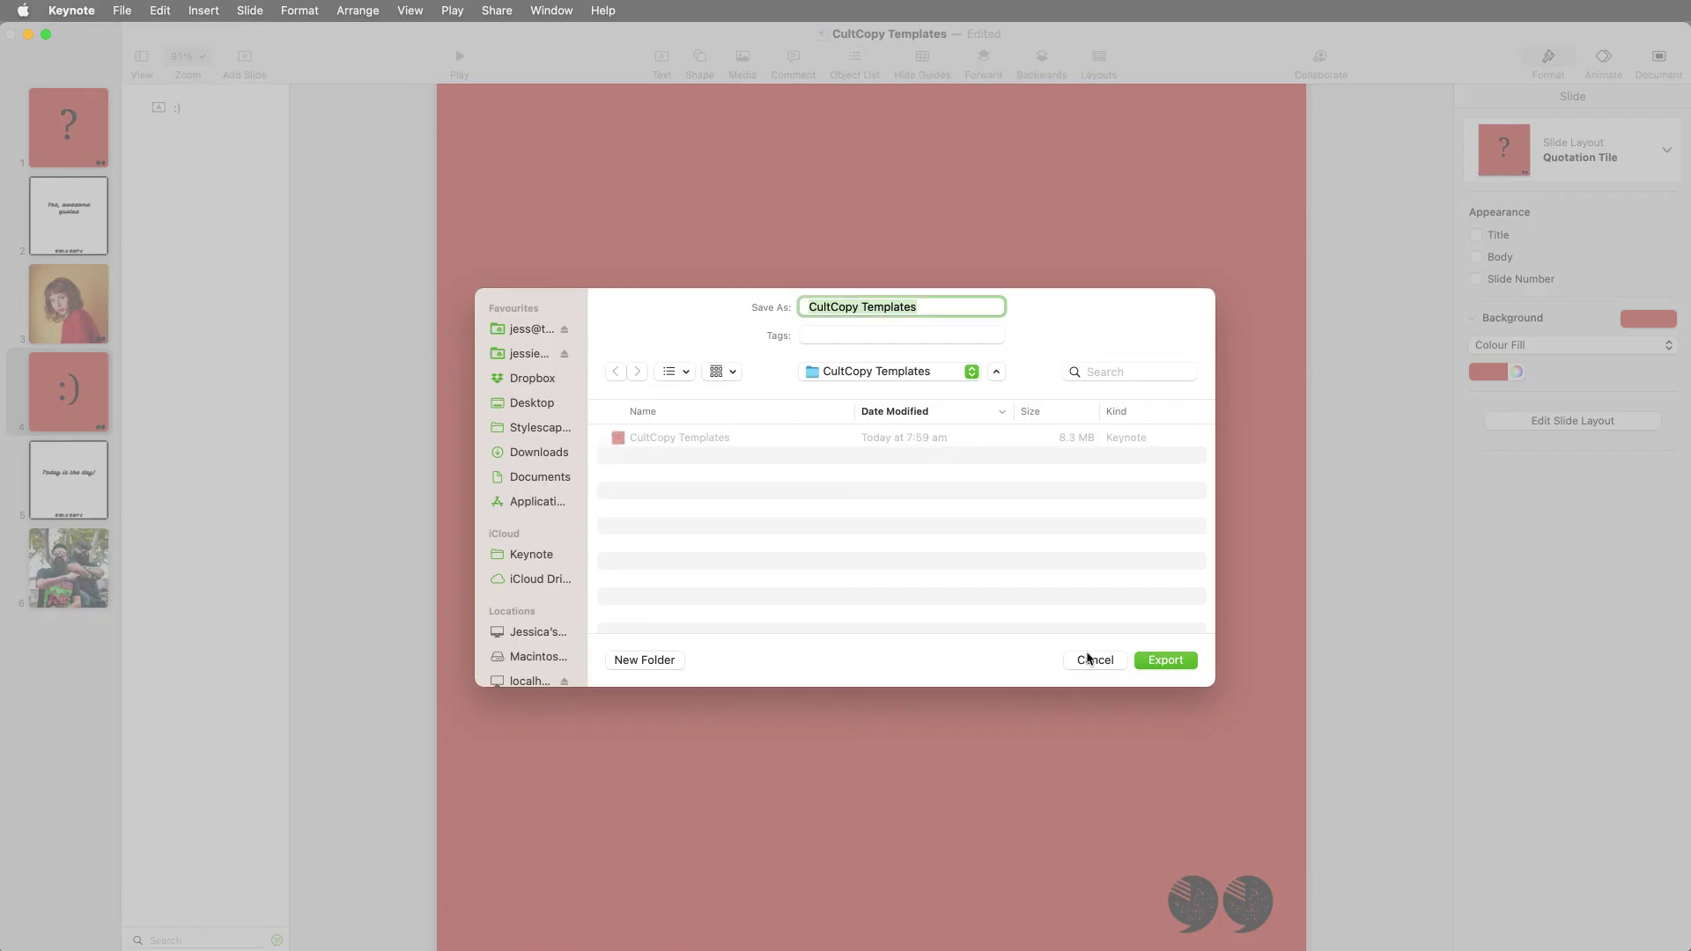
click(1169, 666)
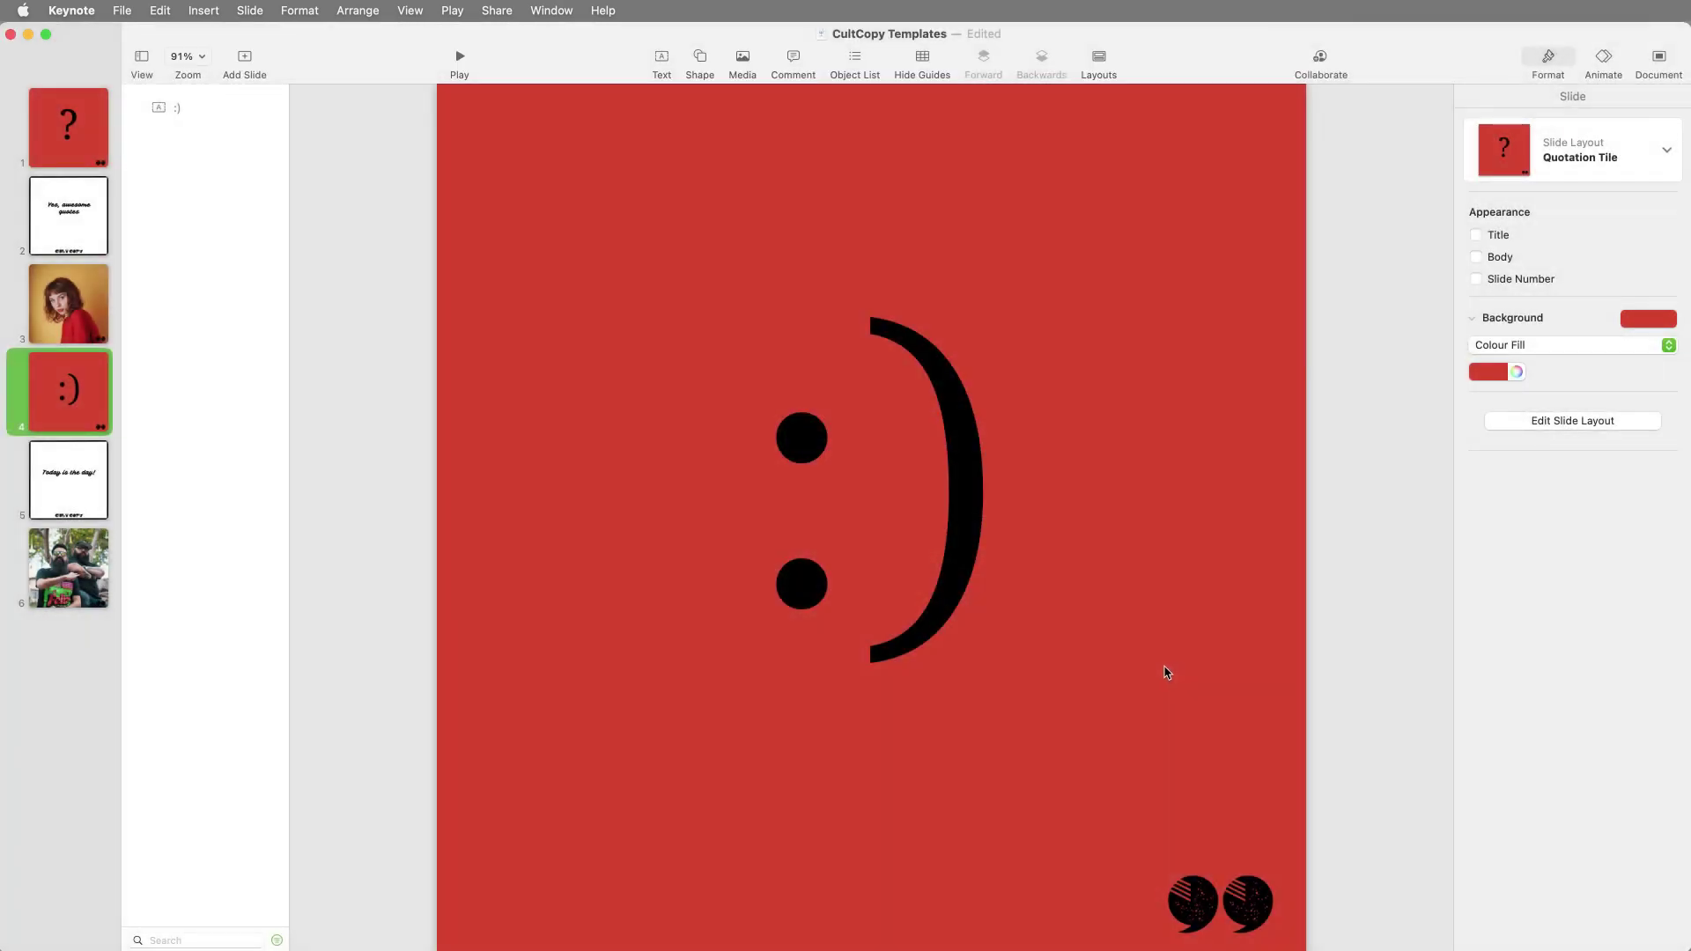
key(super+Tab)
In Finder, open the CultCopy Templates folder to see PNG images 001 to 003
click(830, 627)
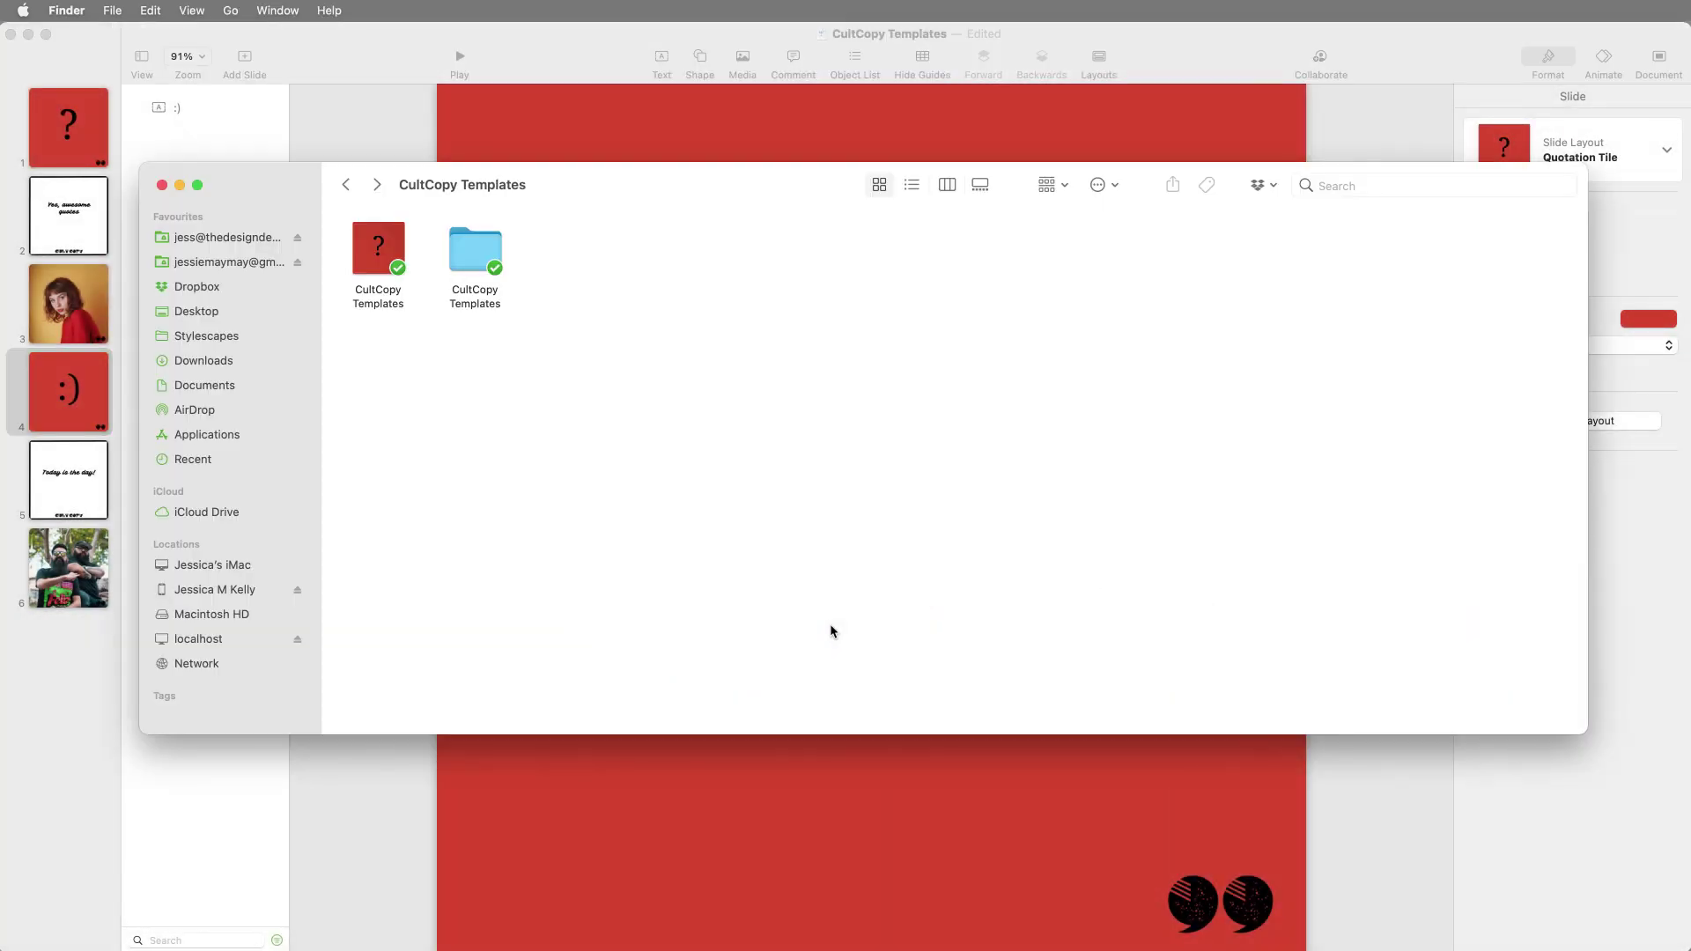
double_click(476, 266)
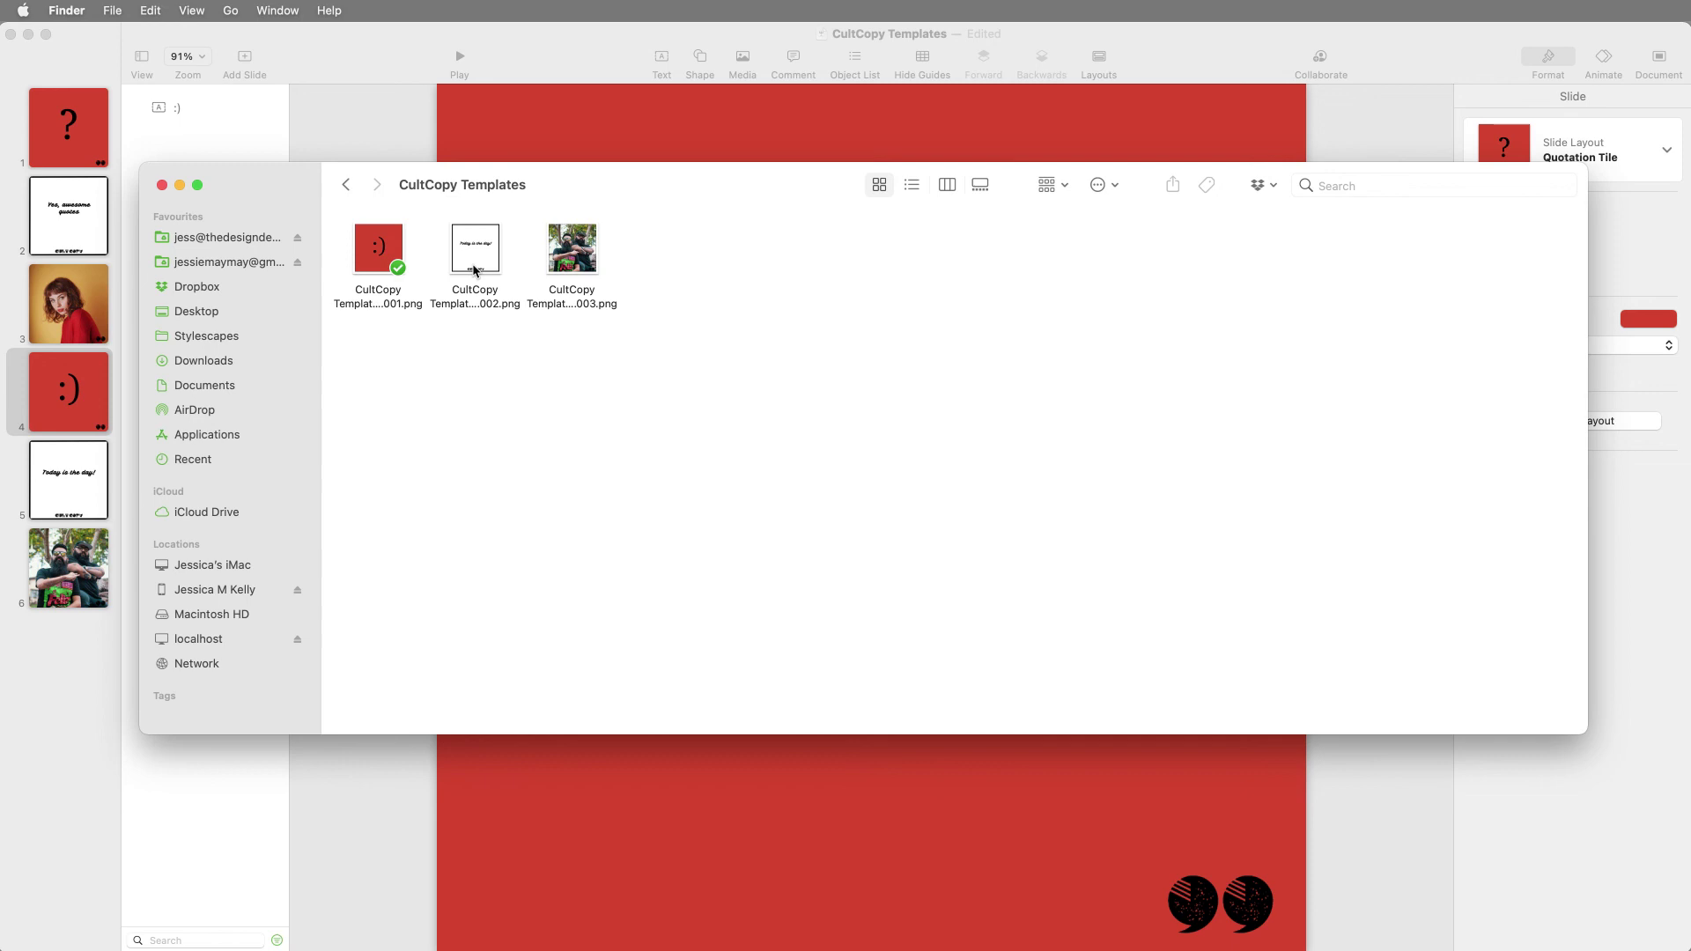